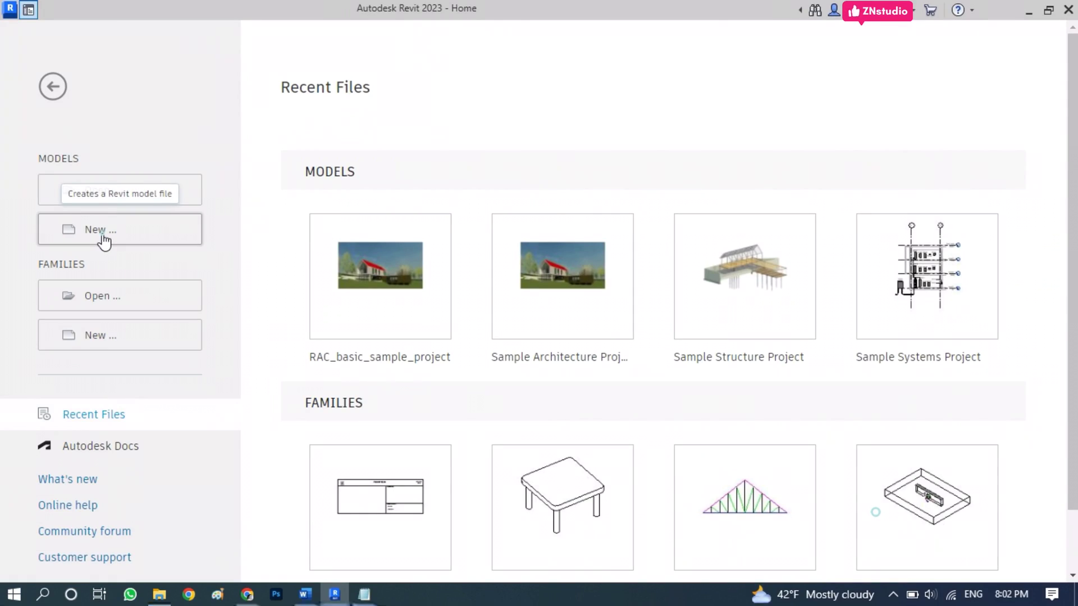
Create a new project from the ZN_METRIC_2023_Floor-Plan.rte template.
{"action": "left_click", "coordinate": [107, 238]}
{"action": "left_click", "coordinate": [642, 265]}
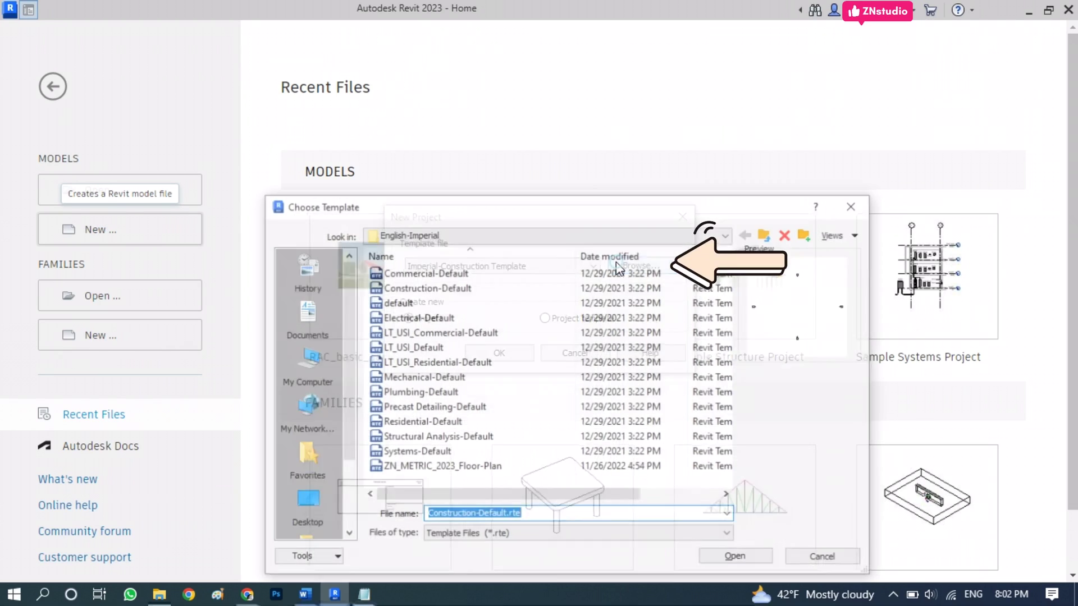
{"action": "left_click", "coordinate": [430, 467]}
{"action": "left_click", "coordinate": [736, 558]}
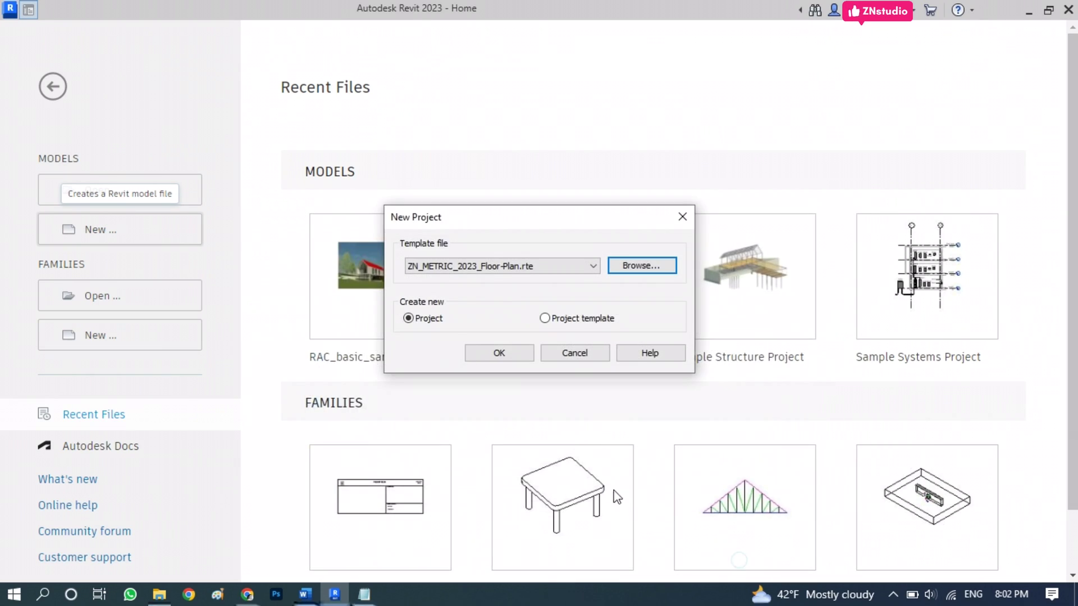
{"action": "left_click", "coordinate": [511, 358]}
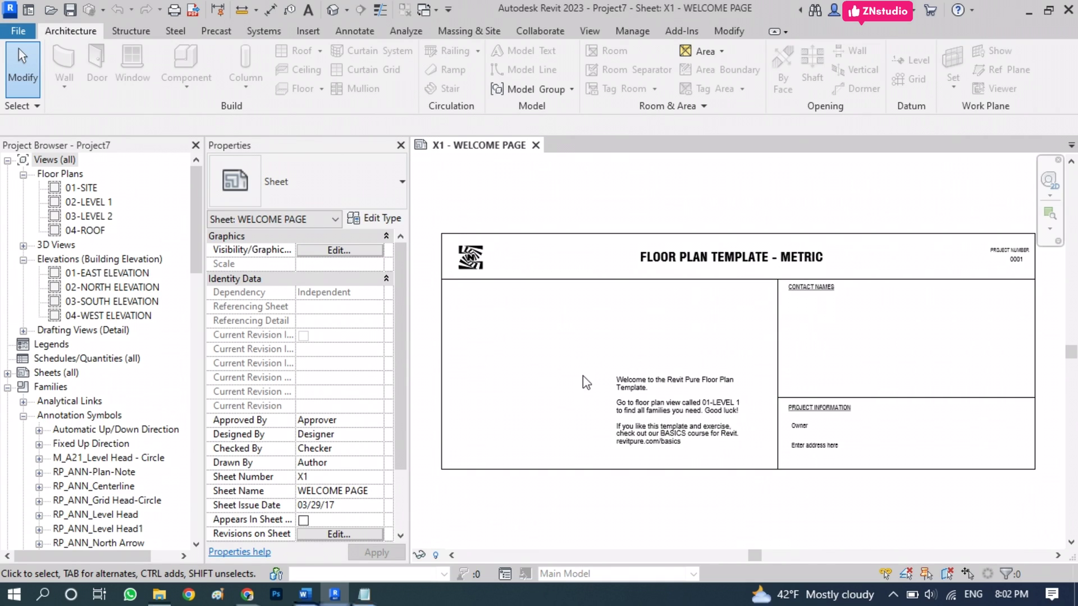
Open the 02-LEVEL 1 floor plan from the Project Browser.
{"action": "scroll", "coordinate": [583, 375], "scroll_direction": "down", "scroll_amount": 1}
{"action": "double_click", "coordinate": [90, 203]}
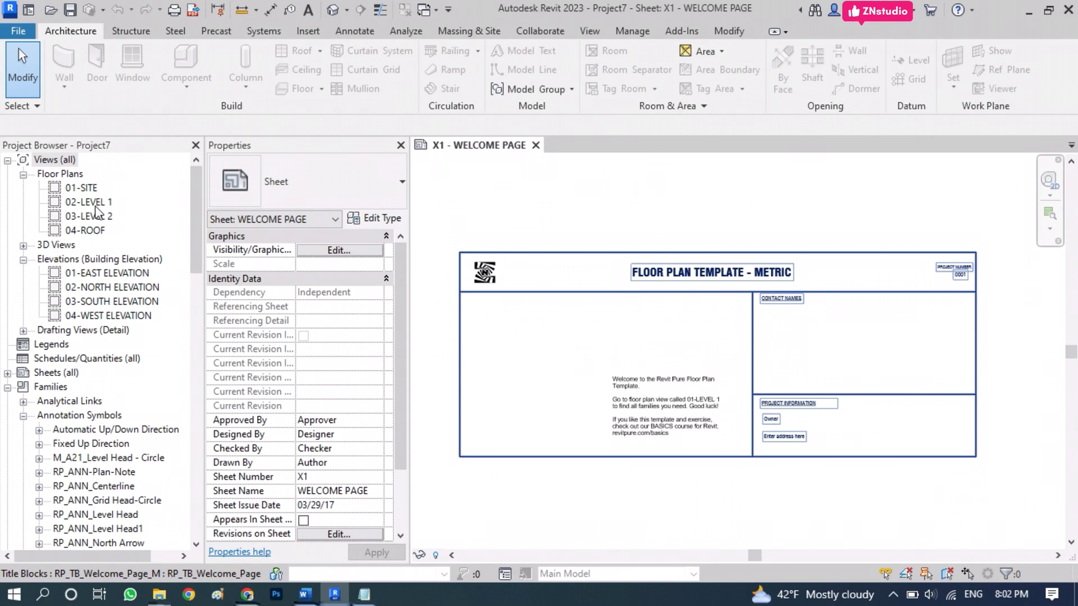
{"action": "double_click", "coordinate": [91, 203]}
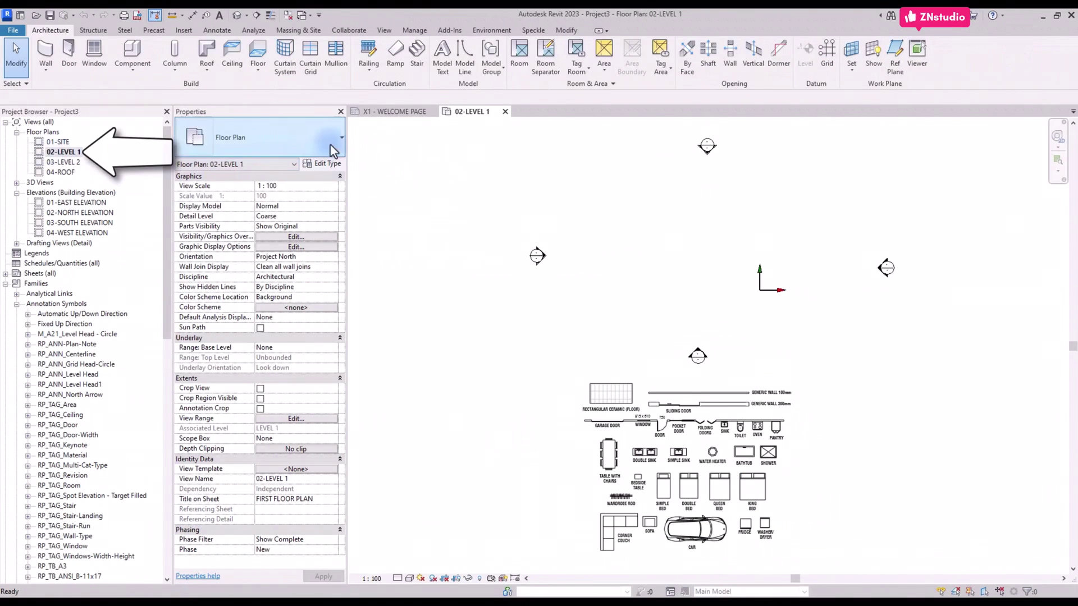
{"action": "left_click", "coordinate": [433, 111]}
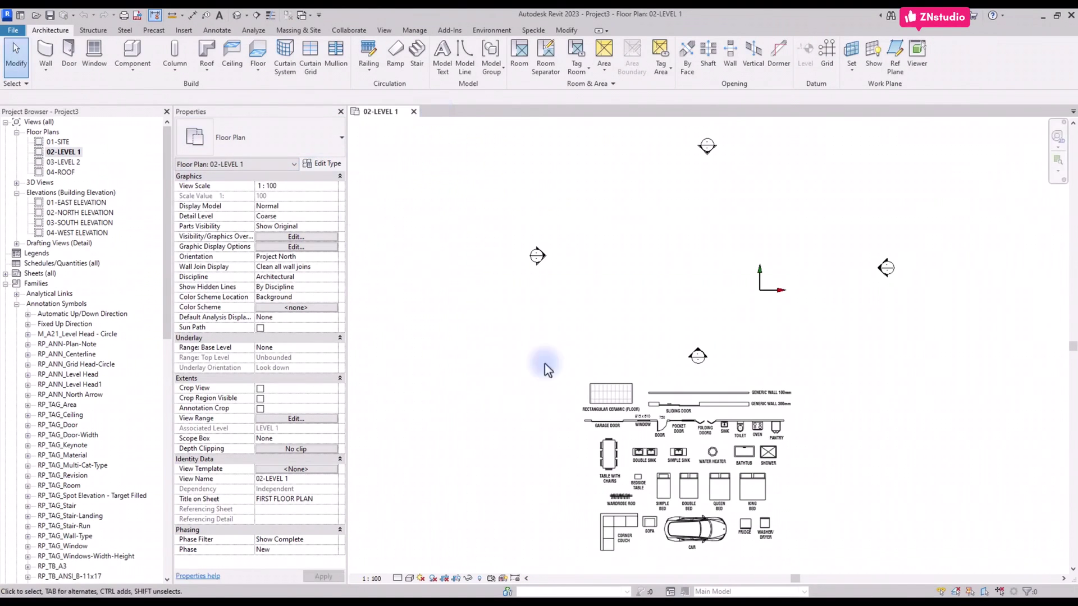
{"action": "scroll", "coordinate": [699, 533], "scroll_direction": "up", "scroll_amount": 5}
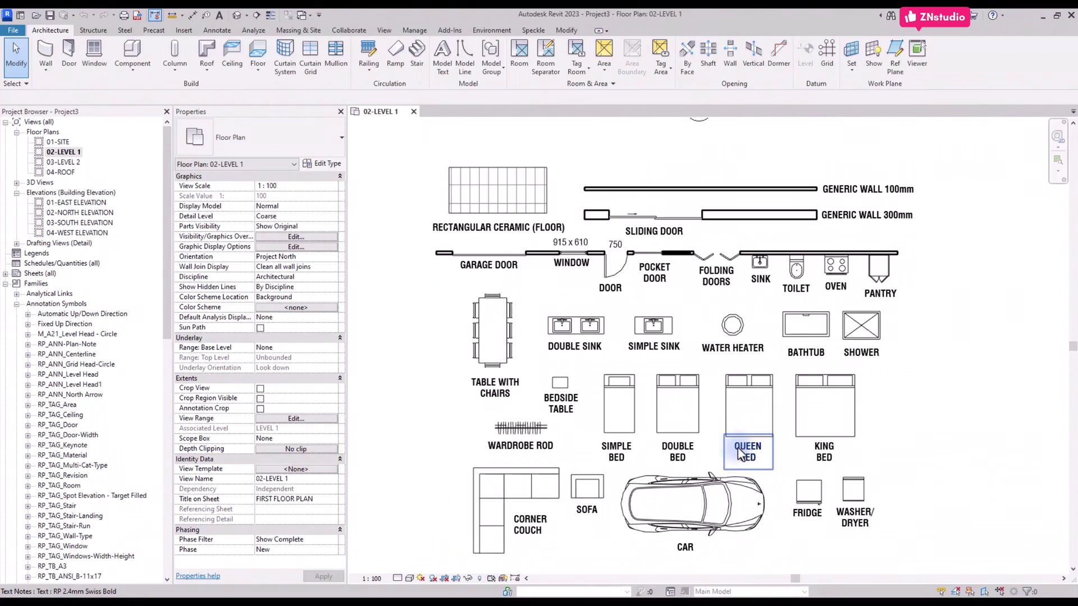
{"action": "scroll", "coordinate": [741, 455], "scroll_direction": "down", "scroll_amount": 4}
{"action": "middle_click_drag", "start_coordinate": [775, 359], "coordinate": [712, 483]}
{"action": "scroll", "coordinate": [707, 258], "scroll_direction": "up", "scroll_amount": 1}
{"action": "middle_click_drag", "start_coordinate": [707, 257], "coordinate": [689, 334]}
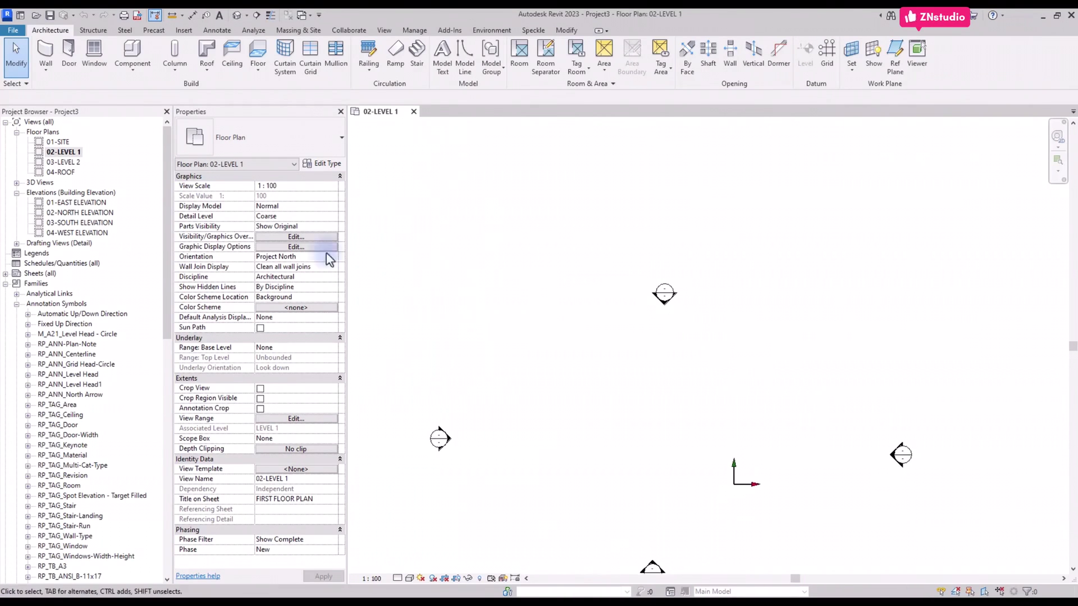
In 03-SOUTH ELEVATION, verify LEVEL 2 remains at 3000, then switch back to 02-LEVEL 1.
{"action": "double_click", "coordinate": [84, 223]}
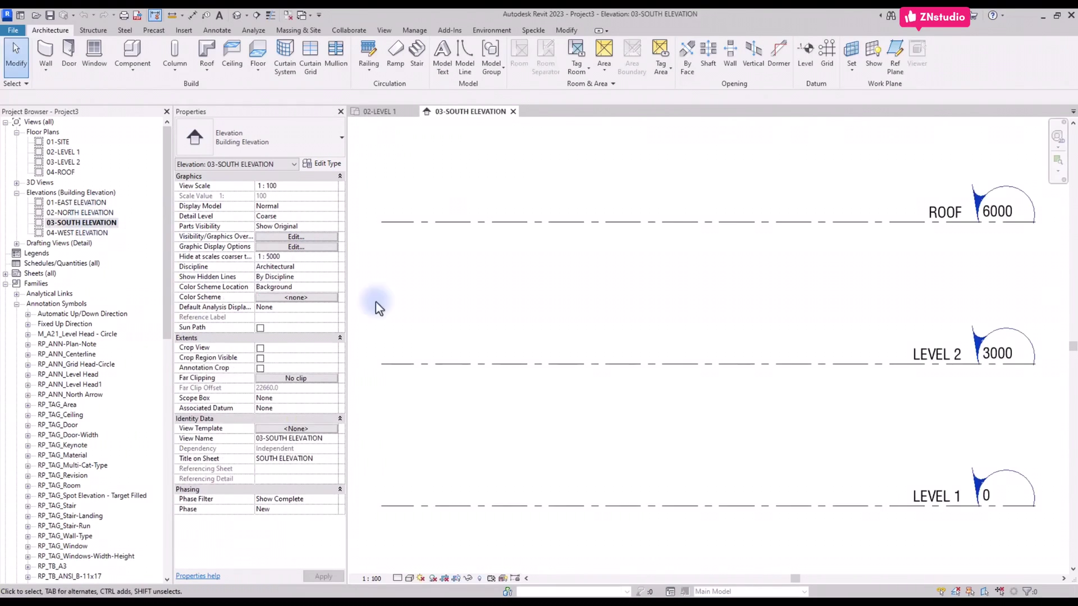
{"action": "scroll", "coordinate": [721, 392], "scroll_direction": "down", "scroll_amount": 1}
{"action": "left_click", "coordinate": [934, 370]}
{"action": "left_click", "coordinate": [935, 371]}
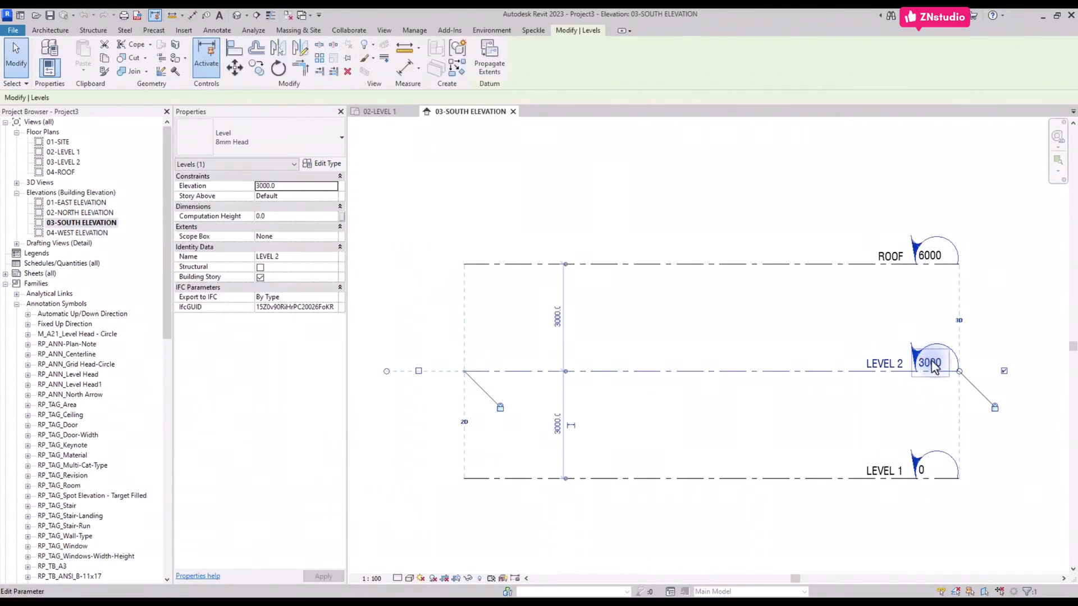
{"action": "left_click", "coordinate": [930, 363]}
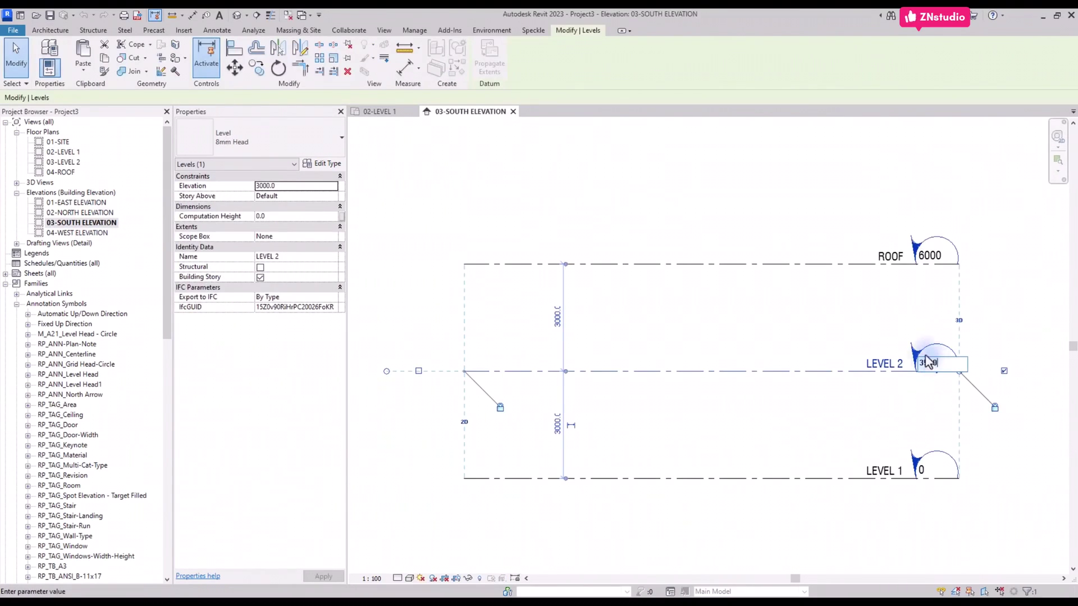
{"action": "key", "text": "Escape"}
{"action": "left_click", "coordinate": [823, 311]}
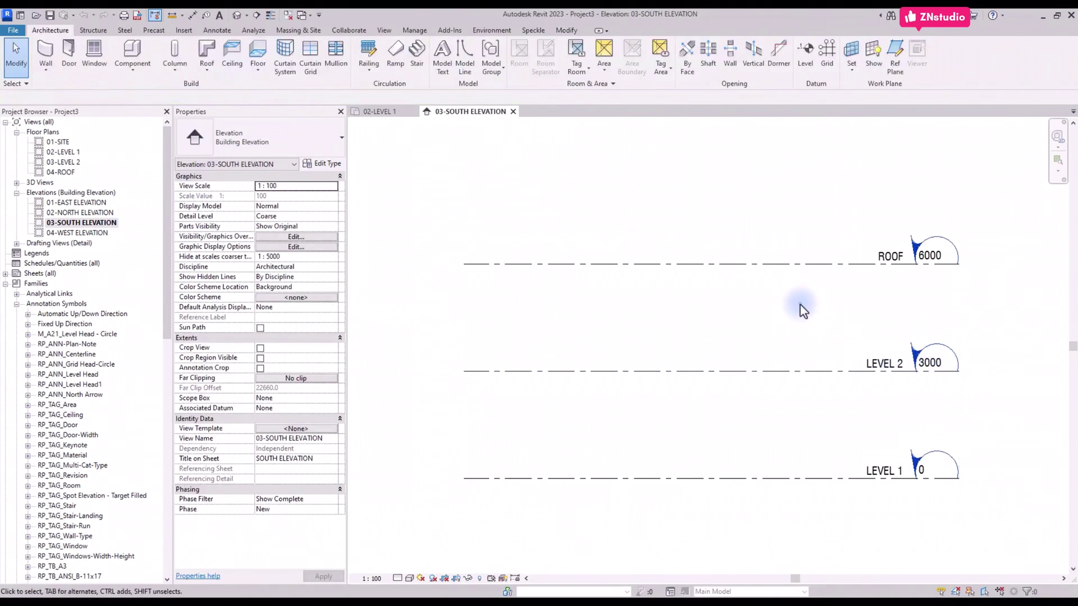
{"action": "left_click", "coordinate": [372, 112]}
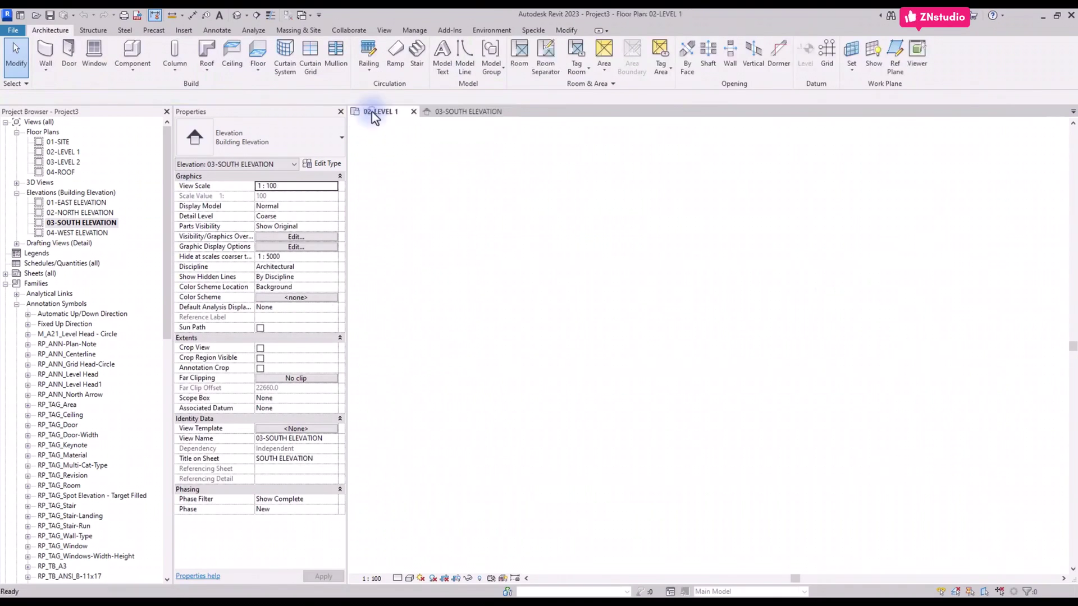
{"action": "middle_click_drag", "start_coordinate": [527, 403], "coordinate": [549, 239]}
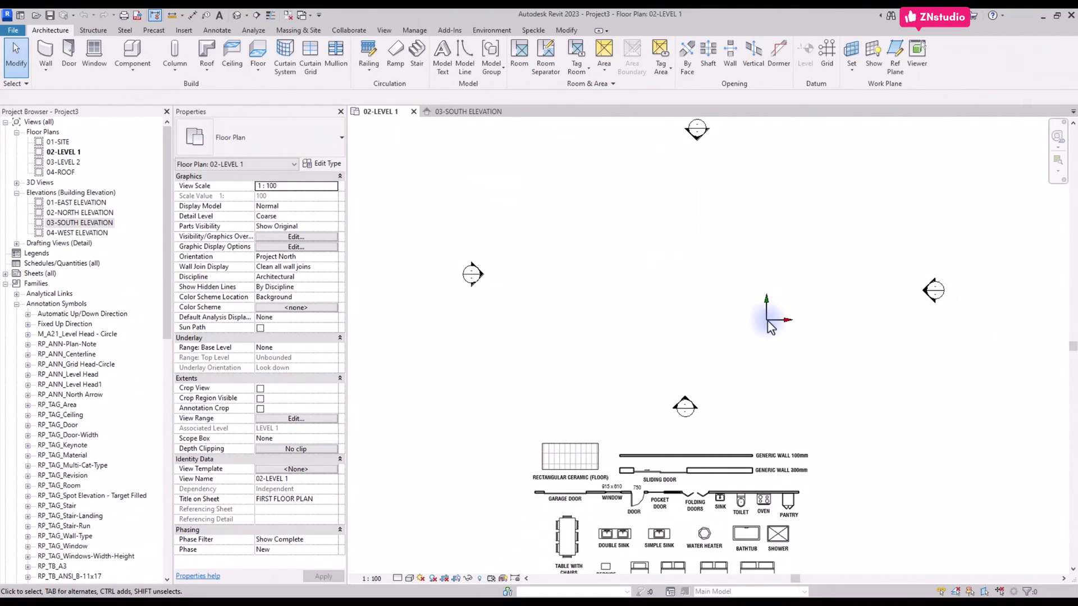
Open Visibility/Graphics for 02-LEVEL 1 and expand the Site category to show Internal Origin.
{"action": "left_click", "coordinate": [384, 30]}
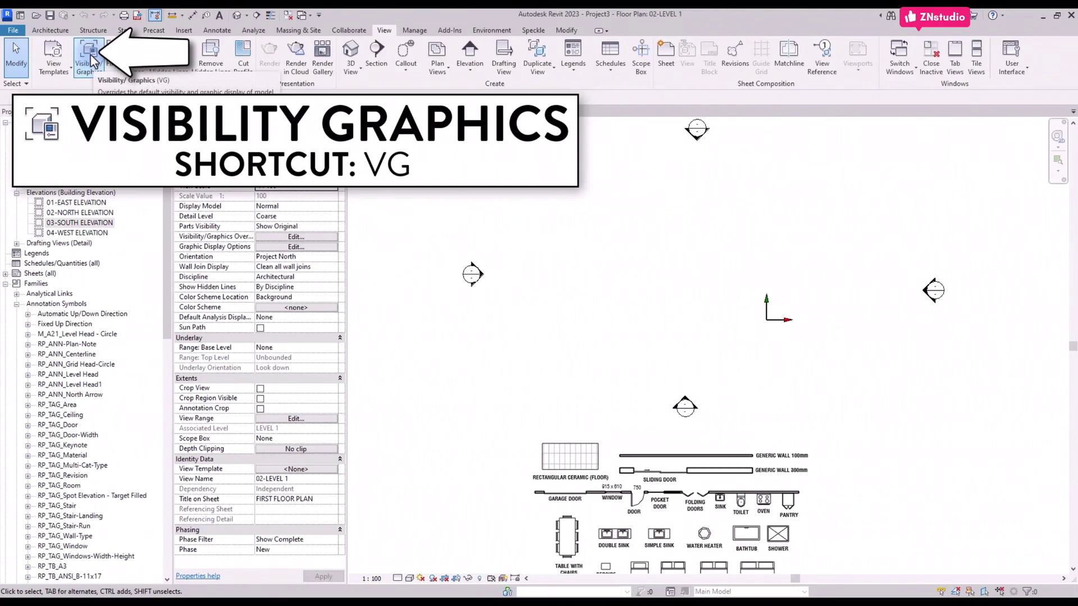
{"action": "left_click", "coordinate": [90, 62]}
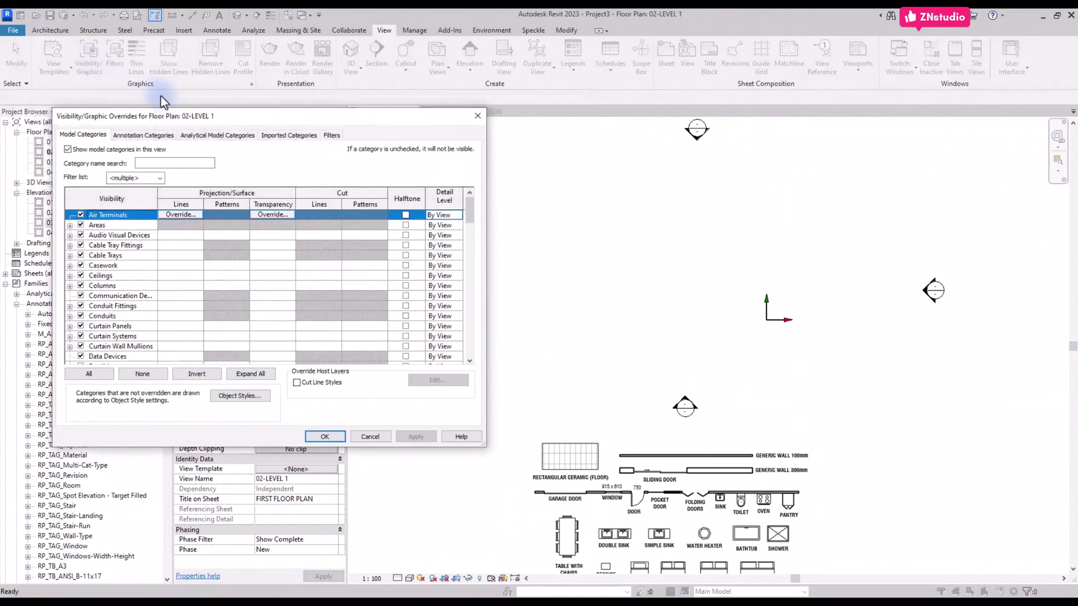
{"action": "left_click_drag", "start_coordinate": [174, 117], "coordinate": [375, 113]}
{"action": "scroll", "coordinate": [375, 264], "scroll_direction": "down", "scroll_amount": 15}
{"action": "left_click", "coordinate": [312, 282]}
{"action": "scroll", "coordinate": [309, 278], "scroll_direction": "up", "scroll_amount": 2}
{"action": "scroll", "coordinate": [308, 279], "scroll_direction": "down", "scroll_amount": 4}
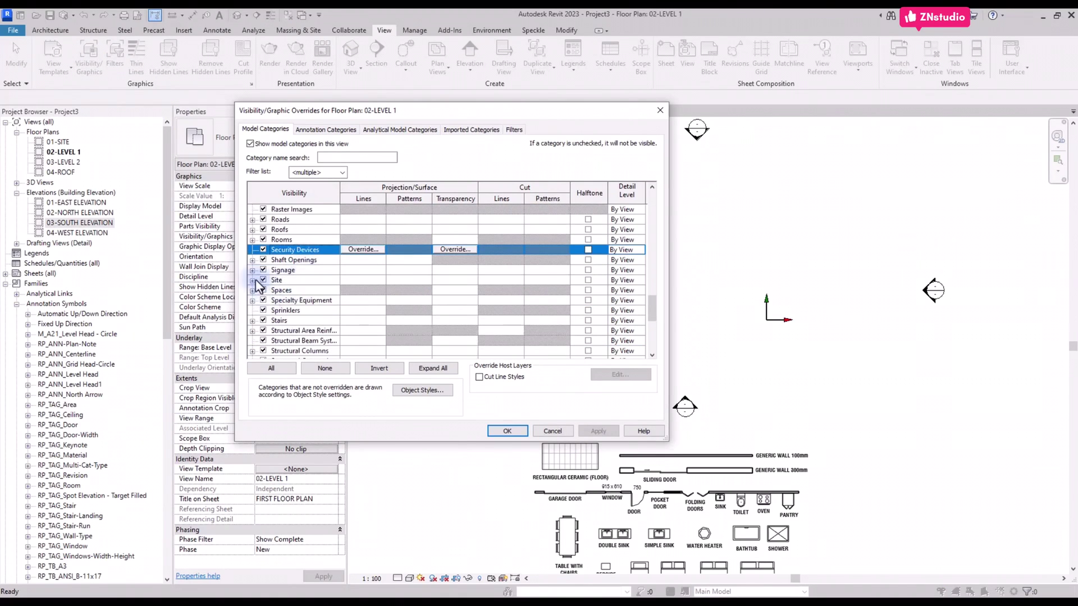
{"action": "left_click", "coordinate": [252, 270]}
{"action": "scroll", "coordinate": [253, 279], "scroll_direction": "down", "scroll_amount": 1}
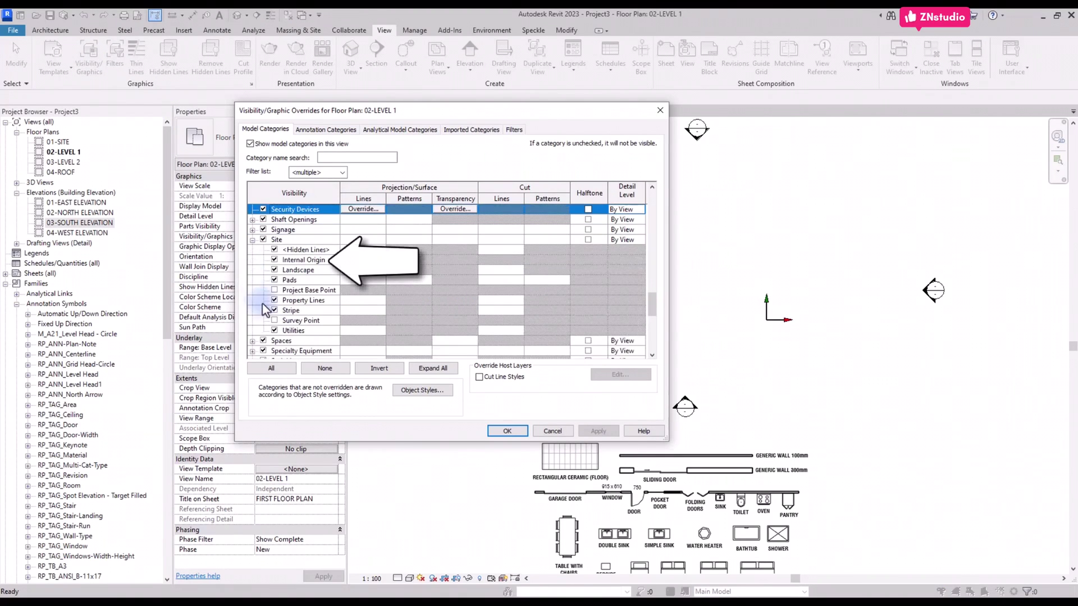
Close the overrides and start a RP_Ext Generic 300mm wall with Top Constraint LEVEL 2.
{"action": "left_click", "coordinate": [503, 430]}
{"action": "left_click", "coordinate": [54, 30]}
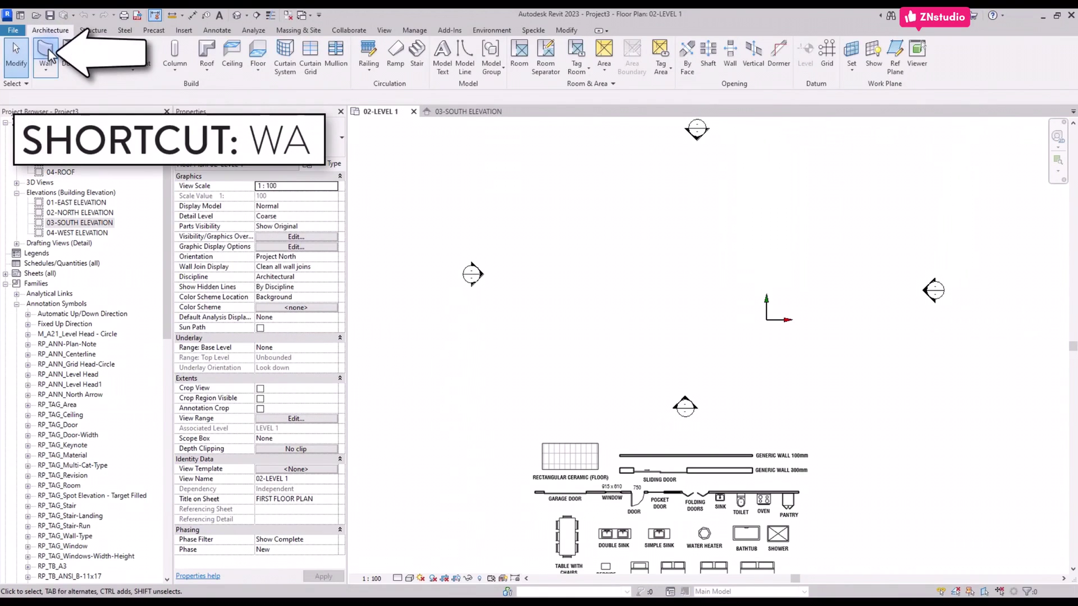
{"action": "left_click", "coordinate": [47, 54]}
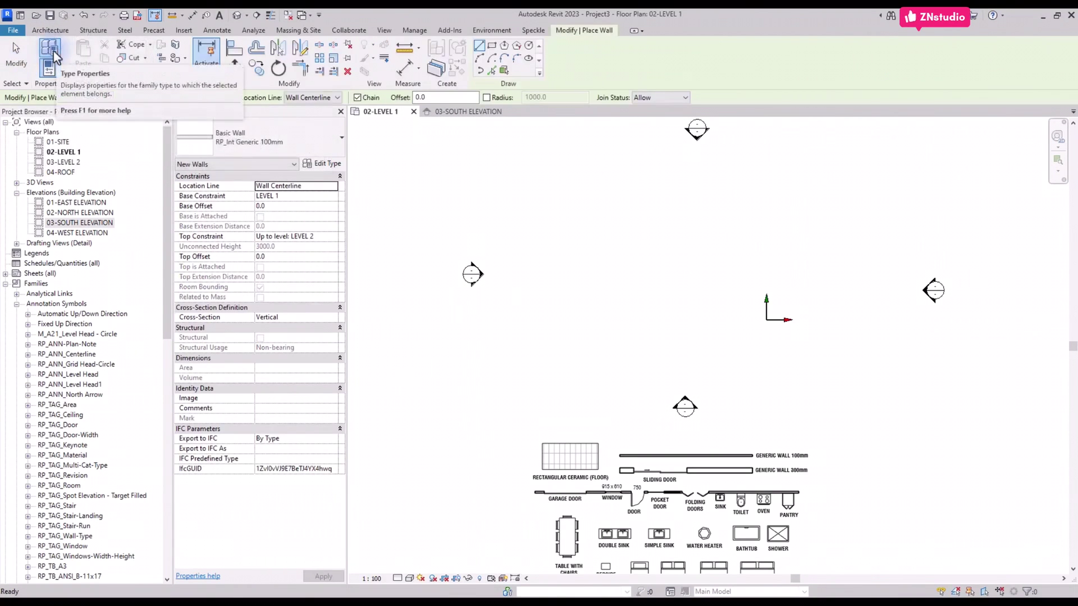
{"action": "left_click", "coordinate": [232, 139]}
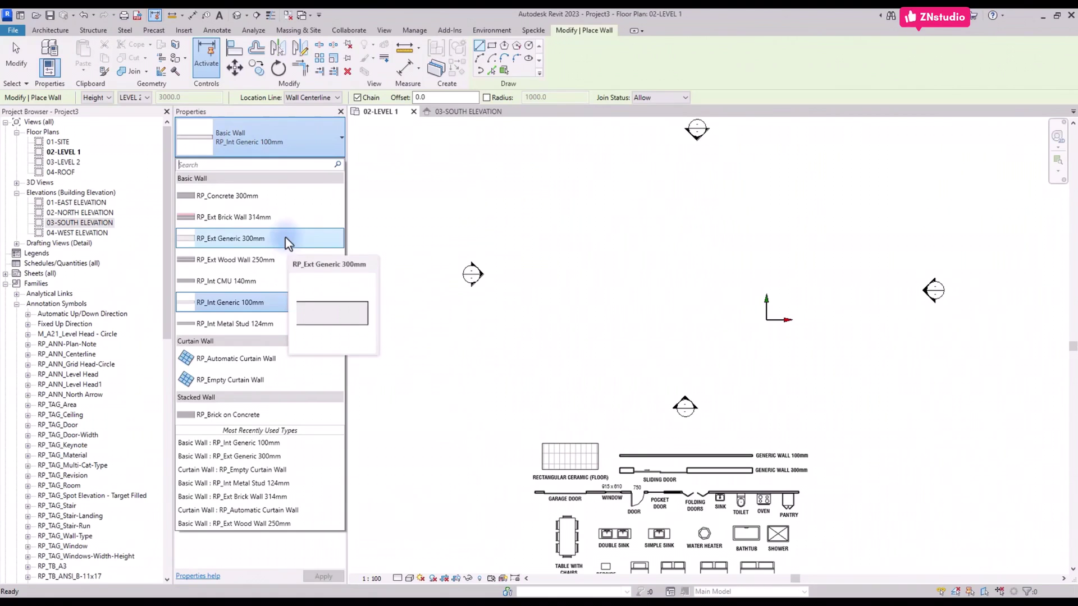
{"action": "left_click", "coordinate": [285, 238]}
{"action": "scroll", "coordinate": [561, 242], "scroll_direction": "up", "scroll_amount": 1}
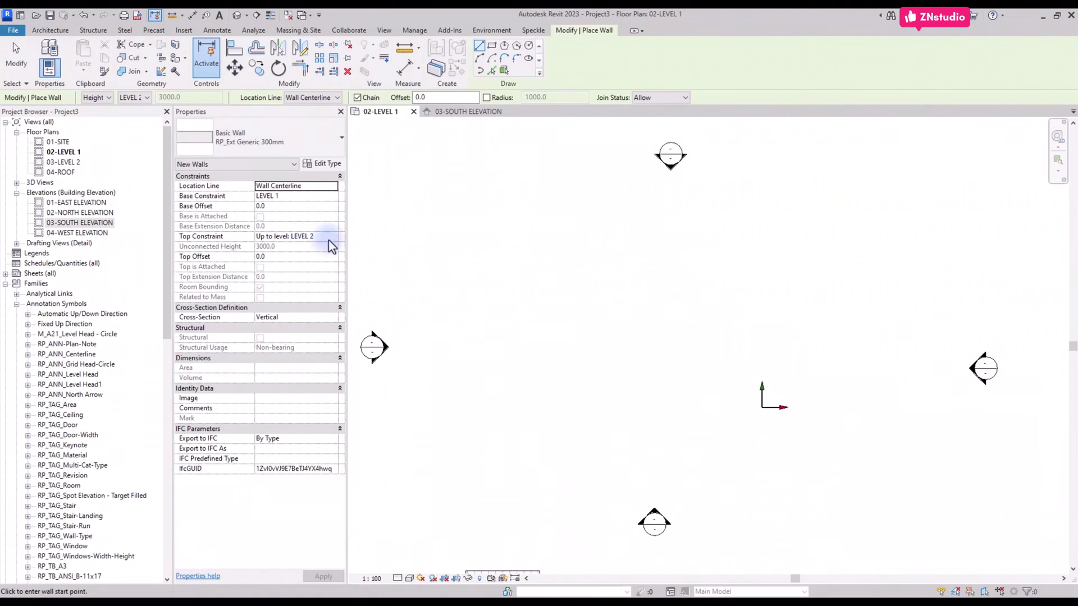
{"action": "left_click", "coordinate": [317, 236]}
{"action": "left_click", "coordinate": [333, 236]}
{"action": "left_click", "coordinate": [333, 235]}
Draw a 4000 vertical wall and a 5600 horizontal wall meeting at its base.
{"action": "left_click", "coordinate": [761, 405]}
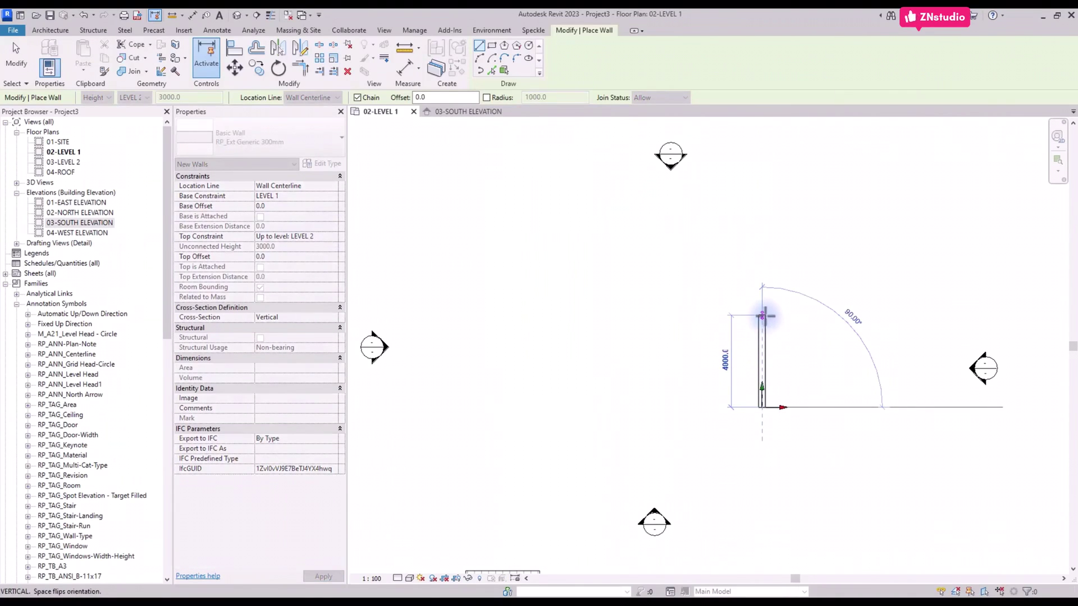
{"action": "left_click", "coordinate": [761, 316]}
{"action": "key", "text": "Escape"}
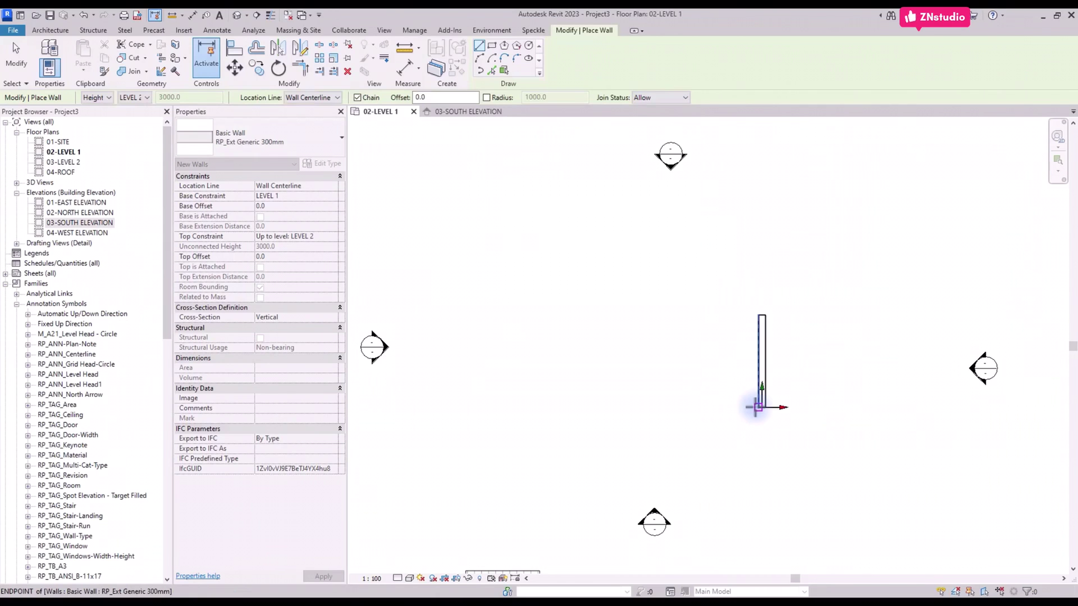
{"action": "left_click", "coordinate": [757, 407]}
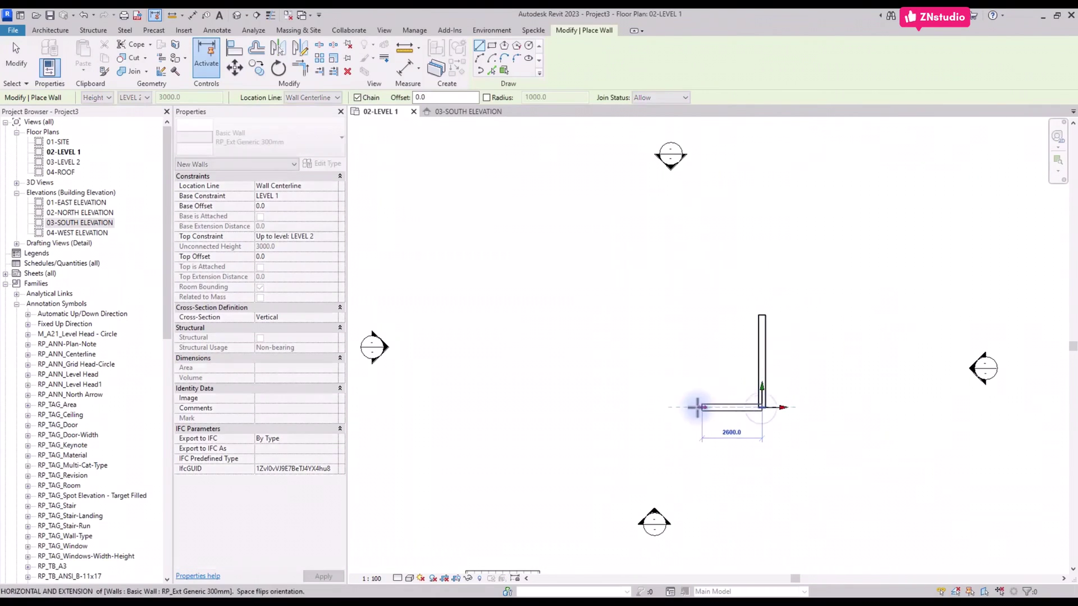
{"action": "left_click", "coordinate": [631, 407]}
{"action": "key", "text": "Escape"}
{"action": "key", "text": "Escape"}
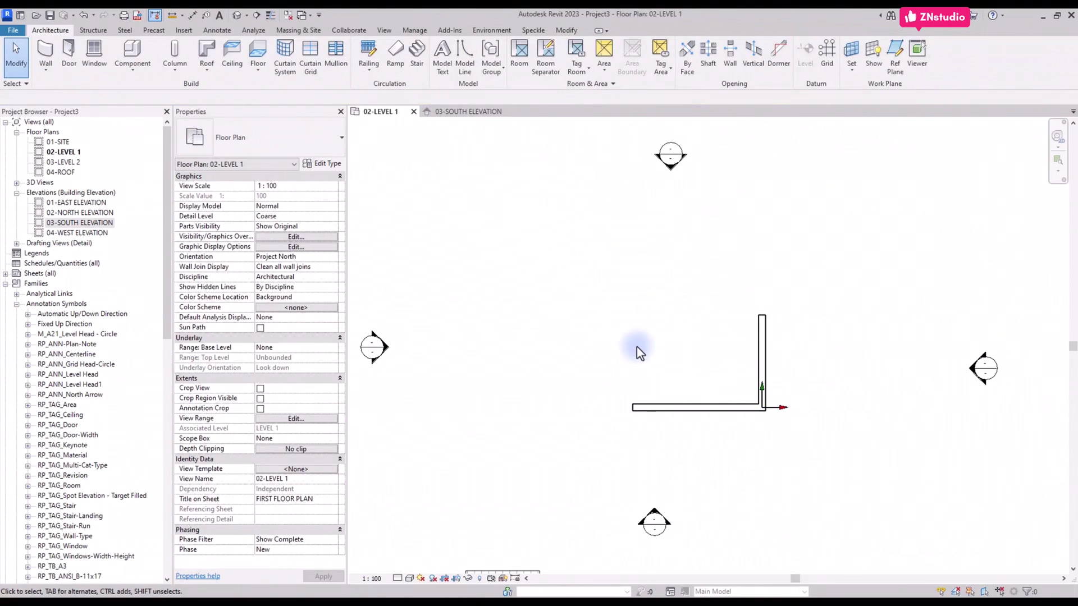
Start the Detail Line tool with the RP-1-Red line style.
{"action": "scroll", "coordinate": [636, 346], "scroll_direction": "down", "scroll_amount": 3}
{"action": "middle_click_drag", "start_coordinate": [667, 352], "coordinate": [677, 349]}
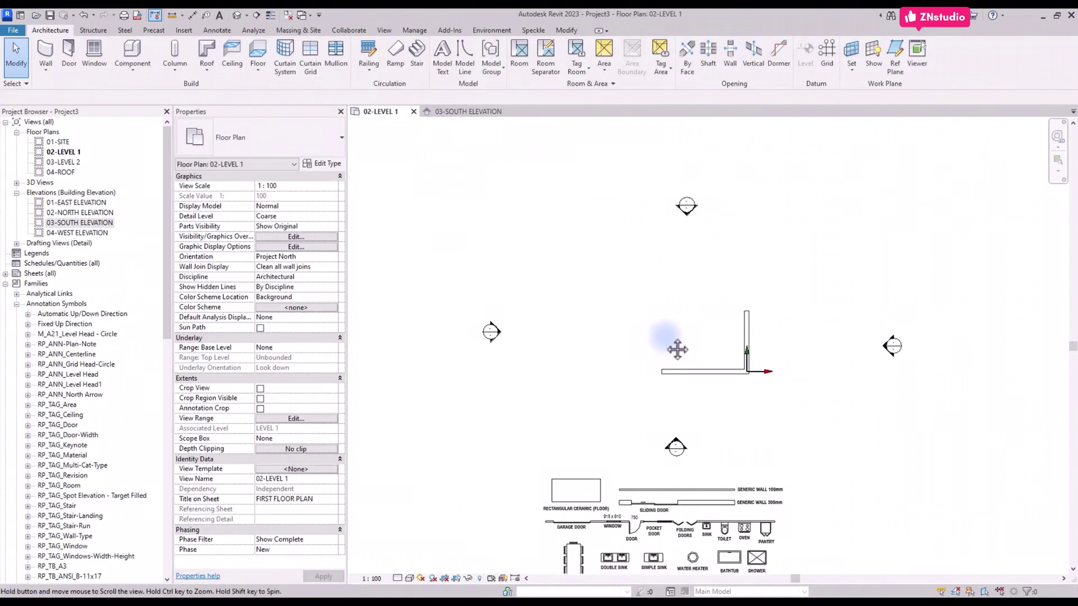
{"action": "middle_click_drag", "start_coordinate": [677, 349], "coordinate": [671, 358]}
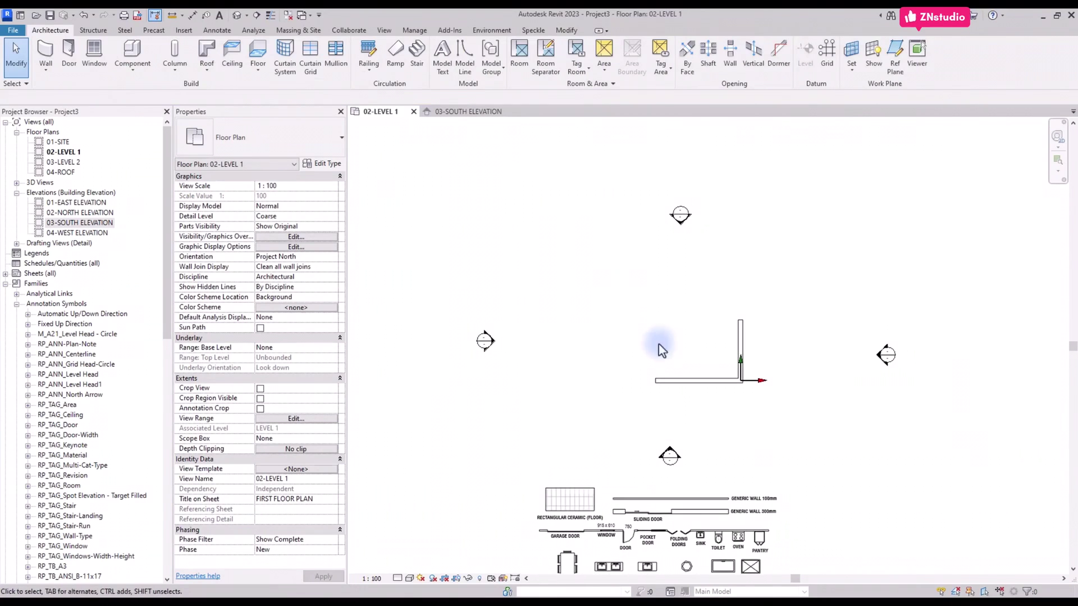
{"action": "left_click", "coordinate": [216, 30]}
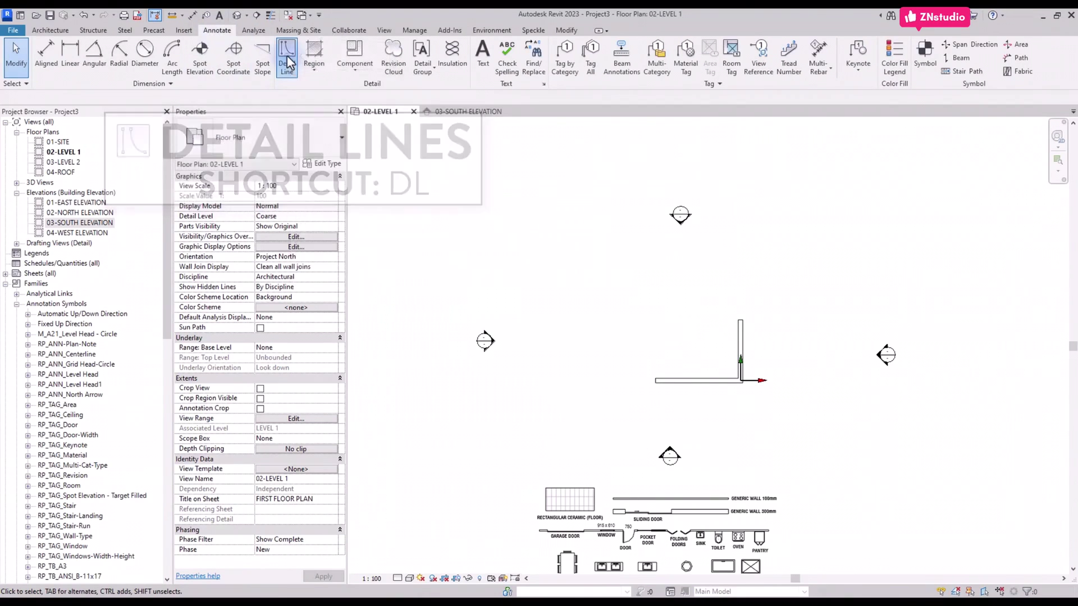
{"action": "left_click", "coordinate": [287, 56]}
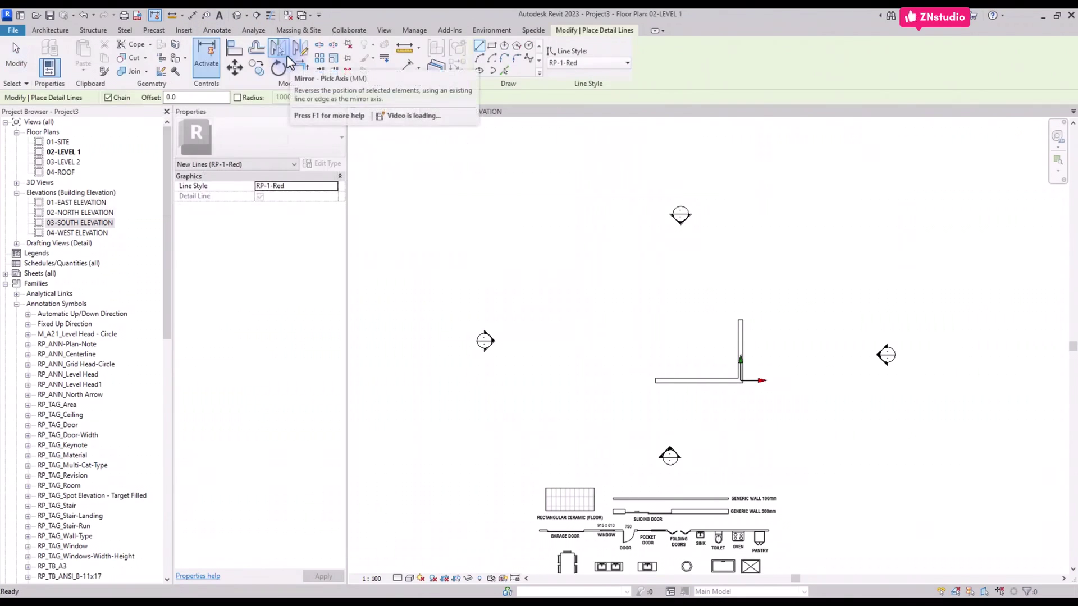
{"action": "left_click", "coordinate": [586, 64]}
{"action": "left_click", "coordinate": [590, 299]}
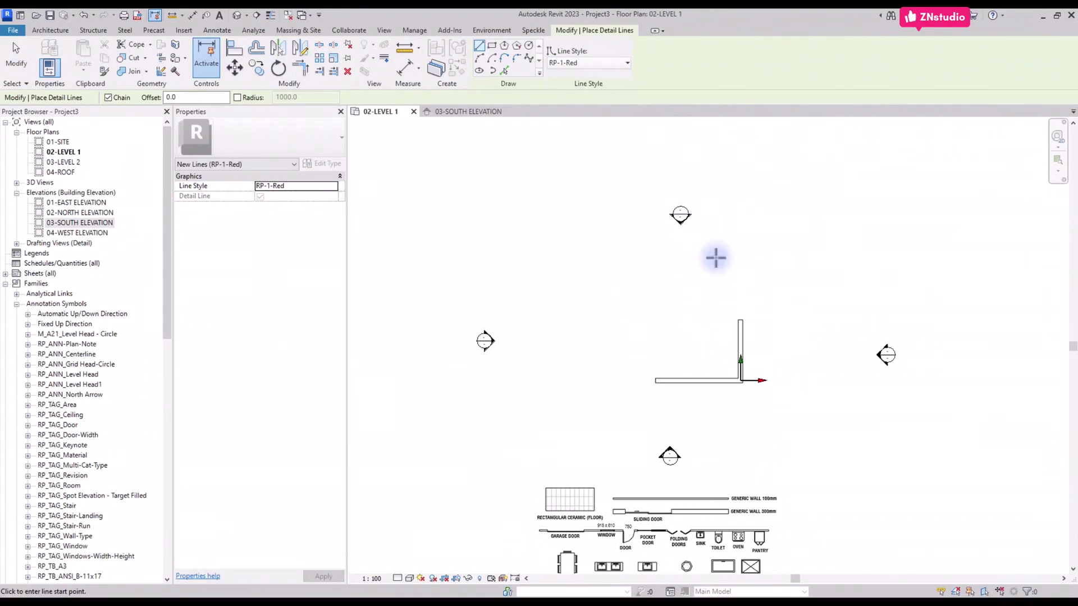
Draw the large rectangle from the wall corner: a 9000 vertical edge and a 9400 top edge.
{"action": "scroll", "coordinate": [760, 344], "scroll_direction": "up", "scroll_amount": 2}
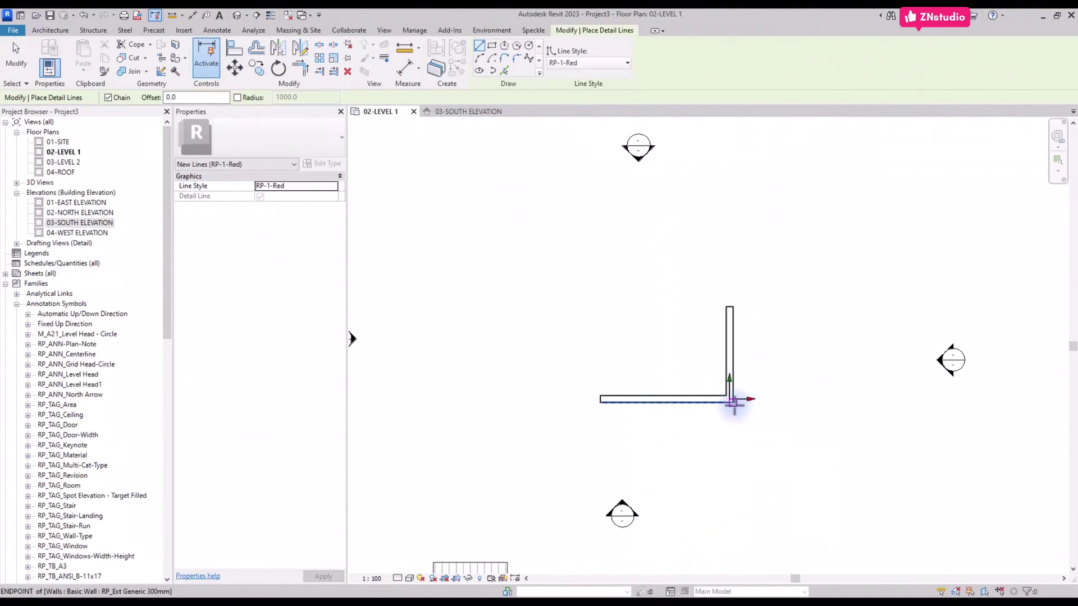
{"action": "left_click", "coordinate": [735, 402]}
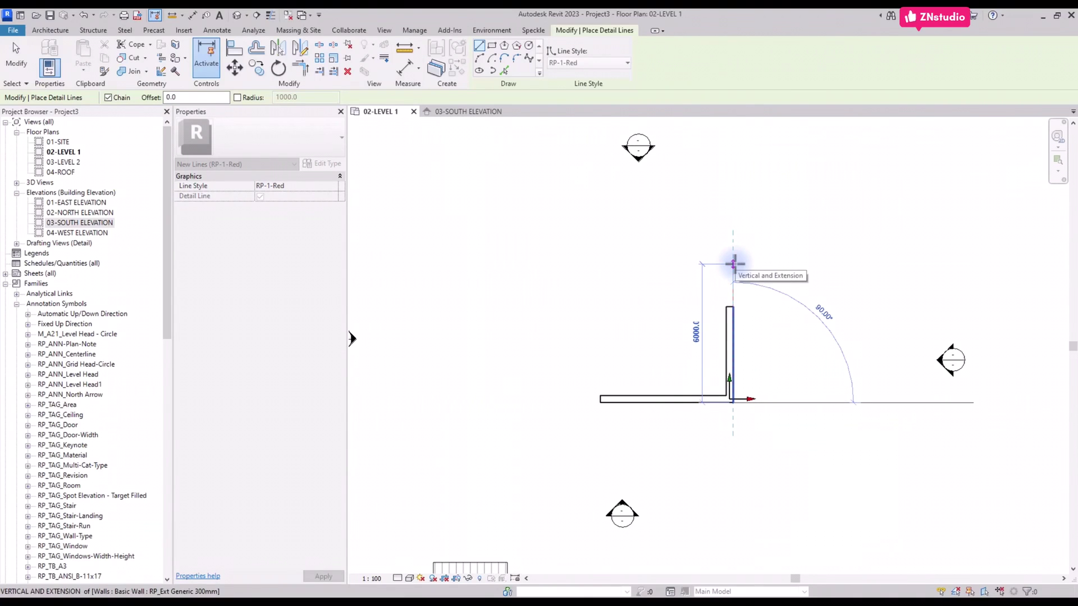
{"action": "type", "text": "9000"}
{"action": "key", "text": "Return"}
{"action": "key", "text": "Escape"}
{"action": "key", "text": "Escape"}
{"action": "left_click", "coordinate": [732, 192]}
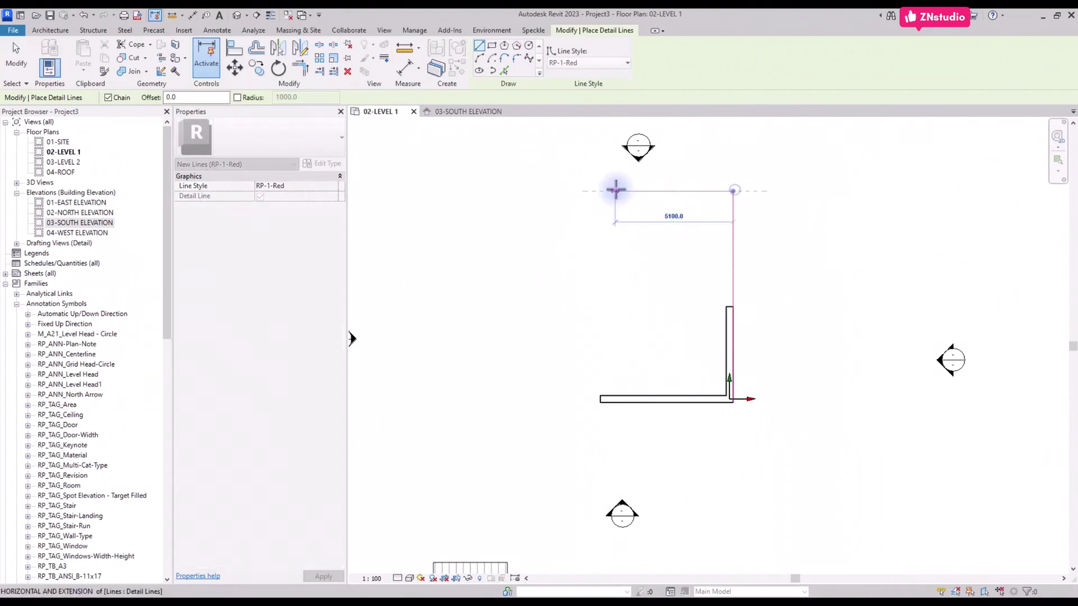
{"action": "type", "text": "9400"}
{"action": "key", "text": "Return"}
{"action": "left_click", "coordinate": [515, 402]}
{"action": "key", "text": "Escape"}
Draw a smaller closed red rectangle to the right of the wall corner.
{"action": "left_click", "coordinate": [733, 431]}
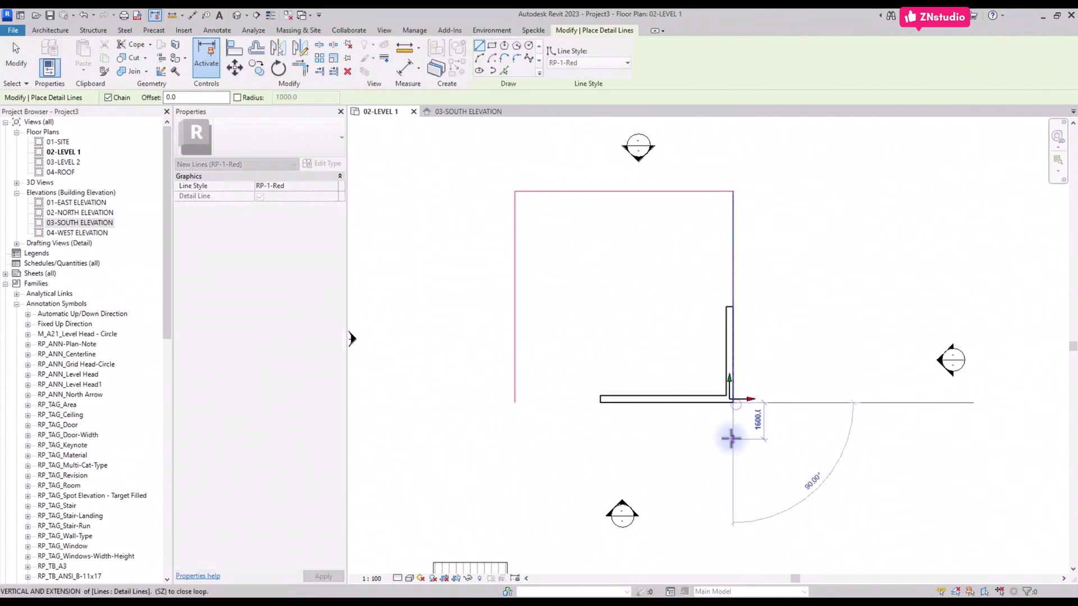
{"action": "left_click", "coordinate": [846, 430]}
{"action": "left_click", "coordinate": [846, 262]}
{"action": "left_click", "coordinate": [732, 262]}
{"action": "left_click", "coordinate": [732, 430]}
{"action": "key", "text": "Escape"}
{"action": "key", "text": "Escape"}
{"action": "scroll", "coordinate": [756, 228], "scroll_direction": "up", "scroll_amount": 2}
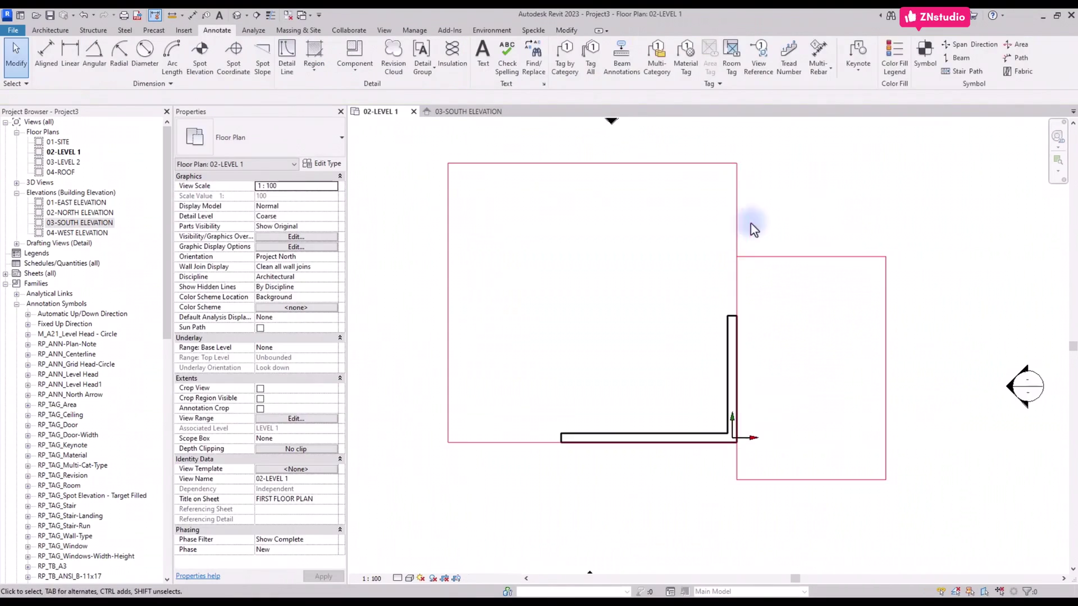
Drag the short vertical wall's top end up to make it 9000 long.
{"action": "middle_click_drag", "start_coordinate": [756, 228], "coordinate": [962, 288]}
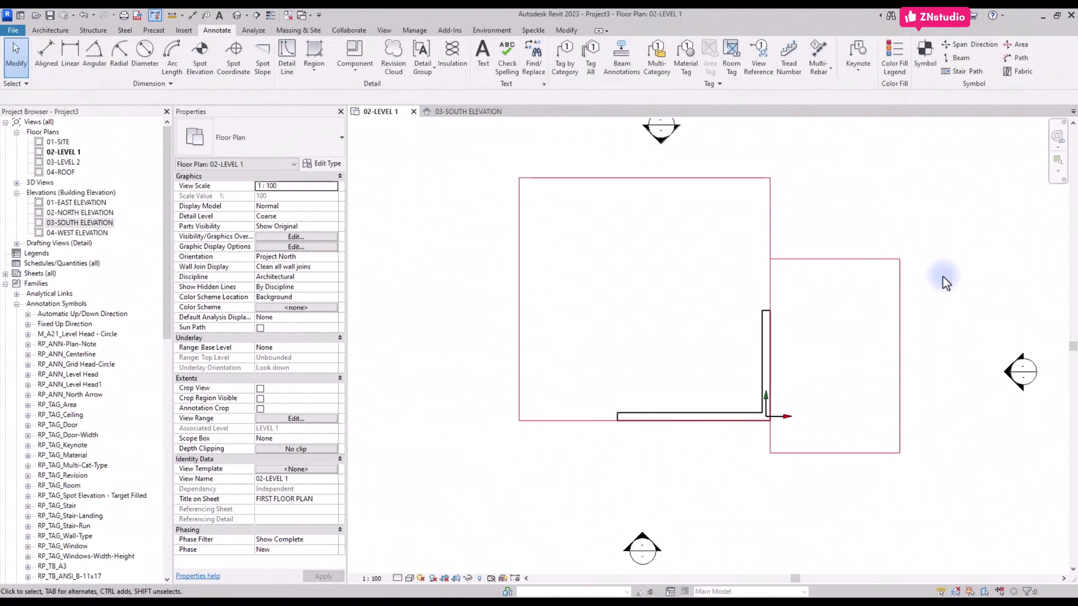
{"action": "left_click", "coordinate": [766, 334]}
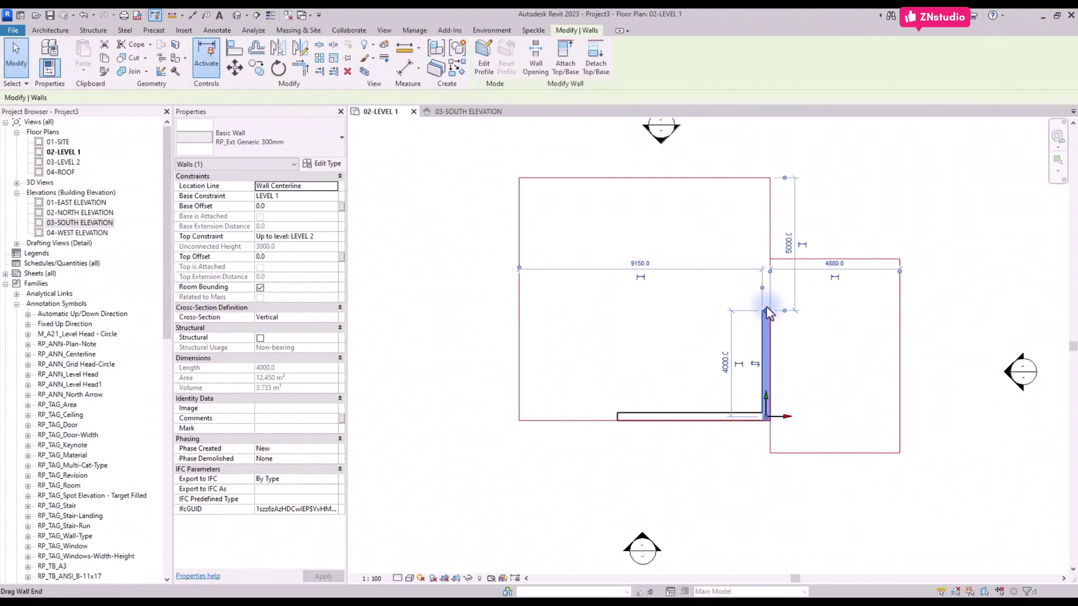
{"action": "left_click_drag", "start_coordinate": [767, 311], "coordinate": [767, 180]}
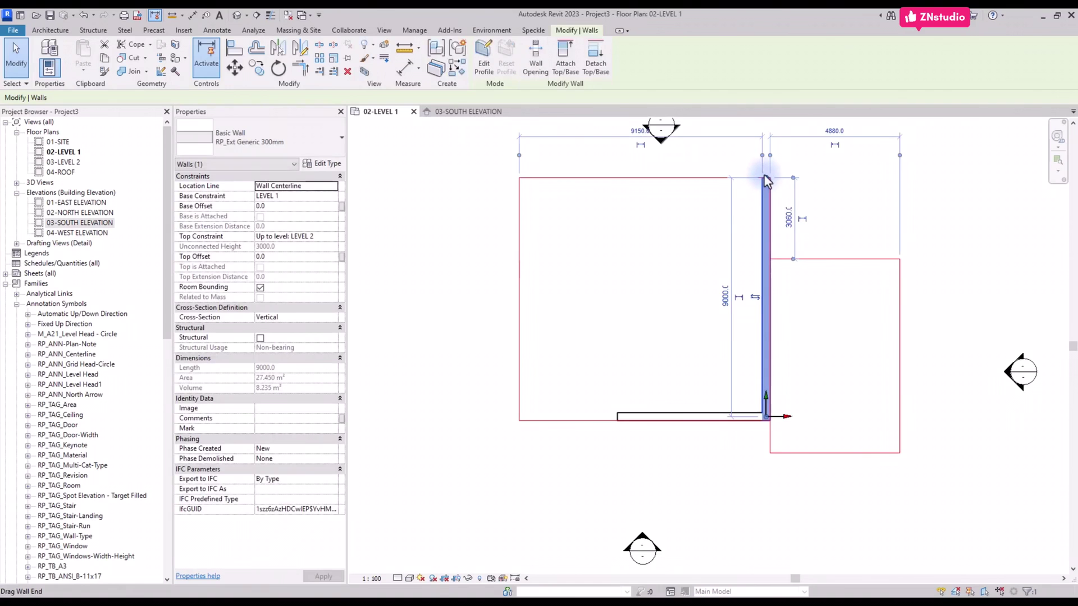
Align the bottom wall's left end to the large red rectangle's left edge.
{"action": "left_click", "coordinate": [235, 50]}
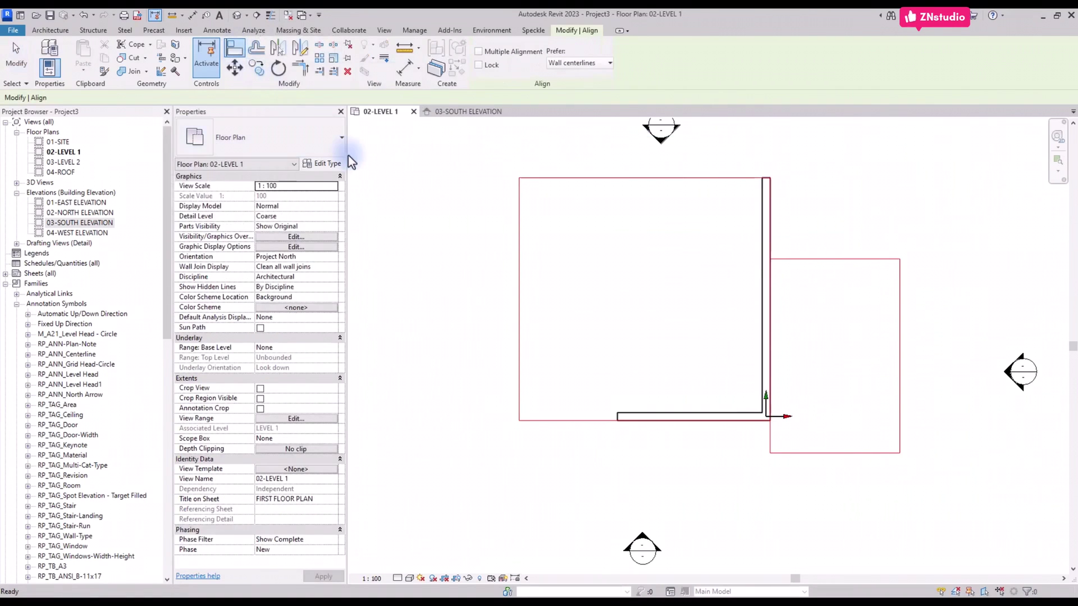
{"action": "left_click", "coordinate": [518, 280]}
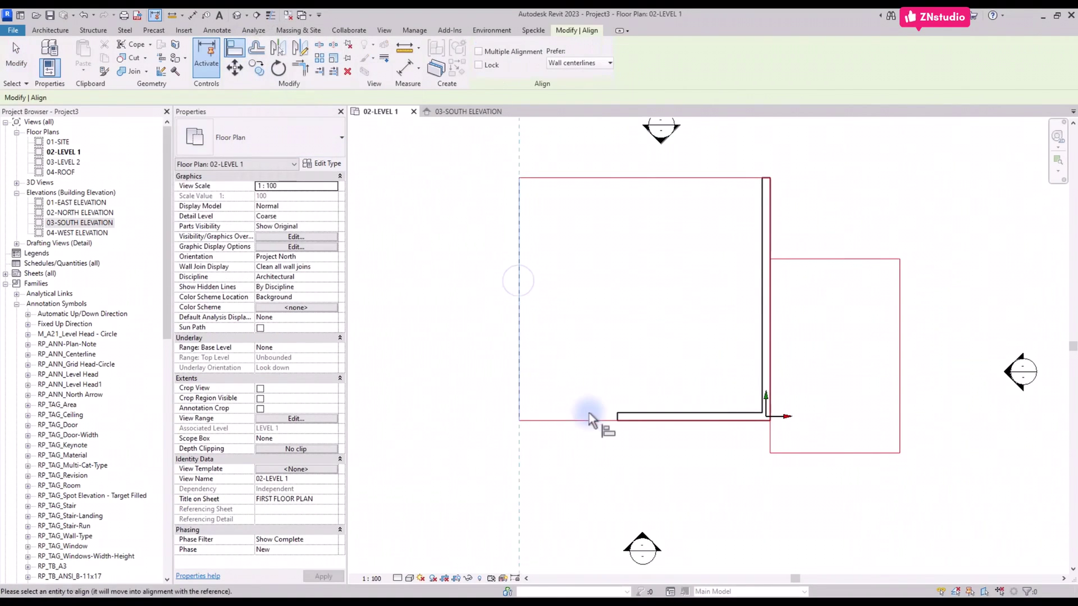
{"action": "left_click", "coordinate": [618, 418]}
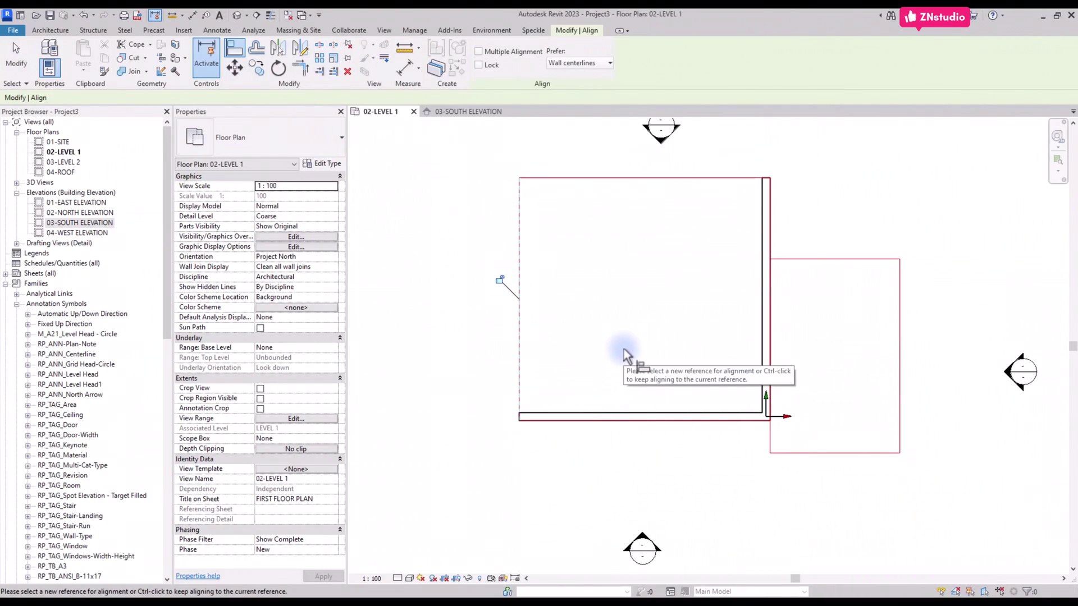
Use Create Similar to draw a top wall and a left wall for the large room.
{"action": "key", "text": "Escape"}
{"action": "key", "text": "Escape"}
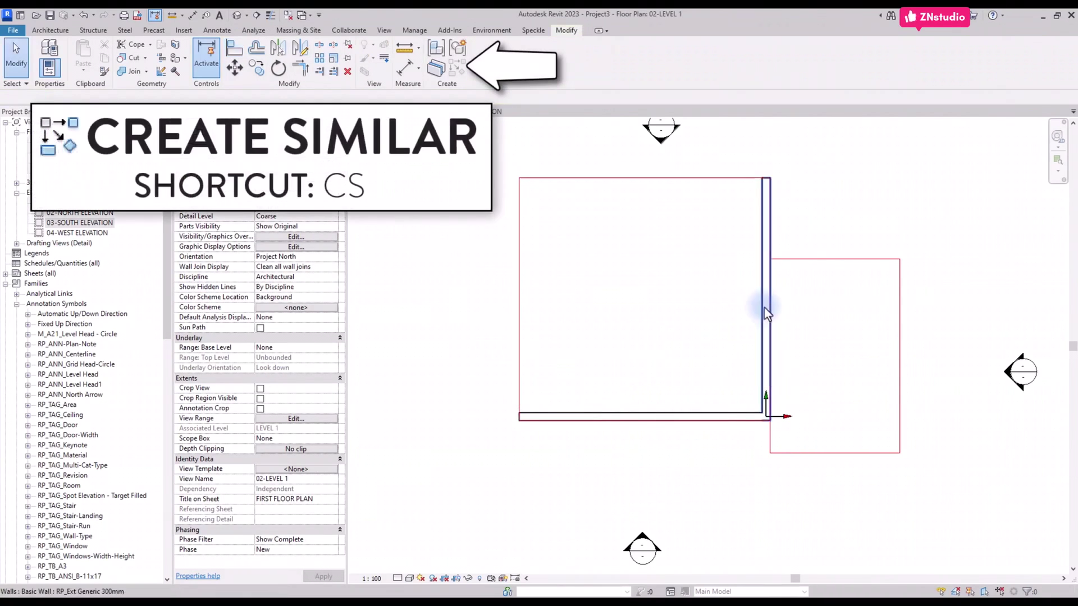
{"action": "left_click", "coordinate": [764, 303]}
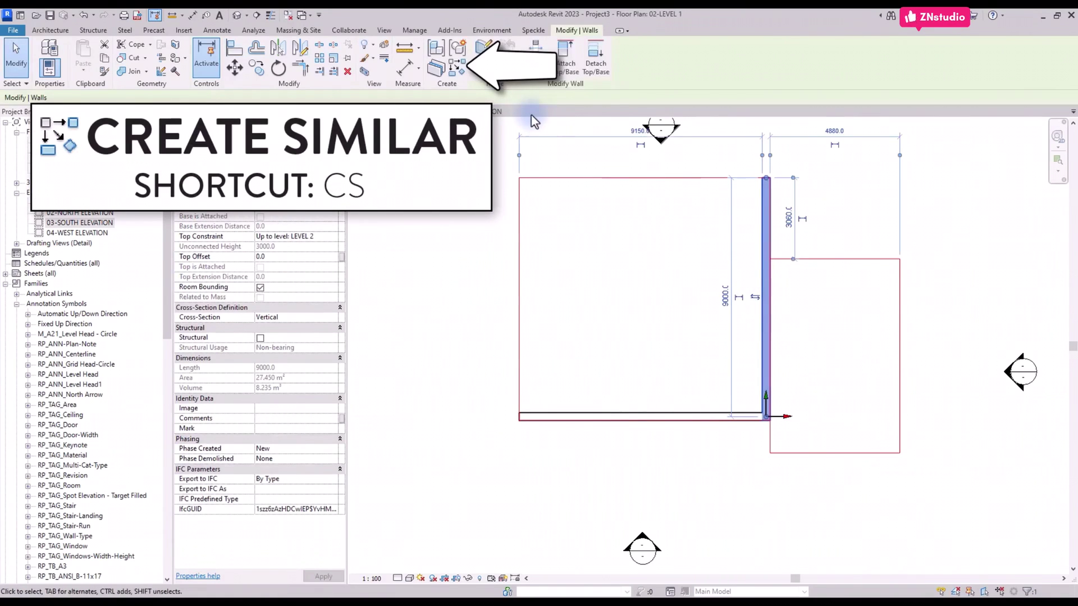
{"action": "left_click", "coordinate": [457, 76]}
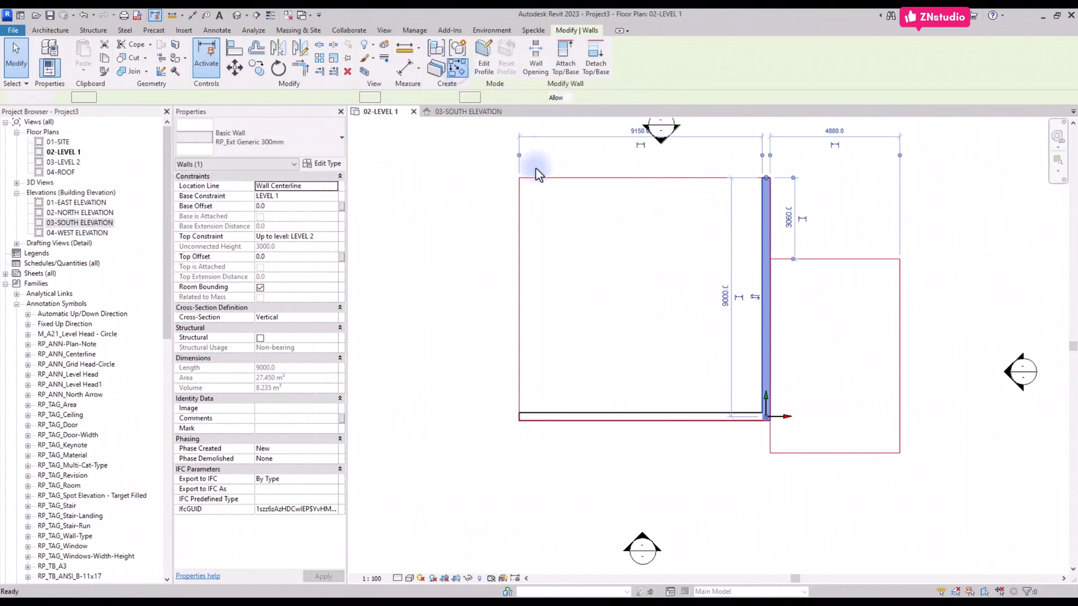
{"action": "left_click", "coordinate": [530, 189]}
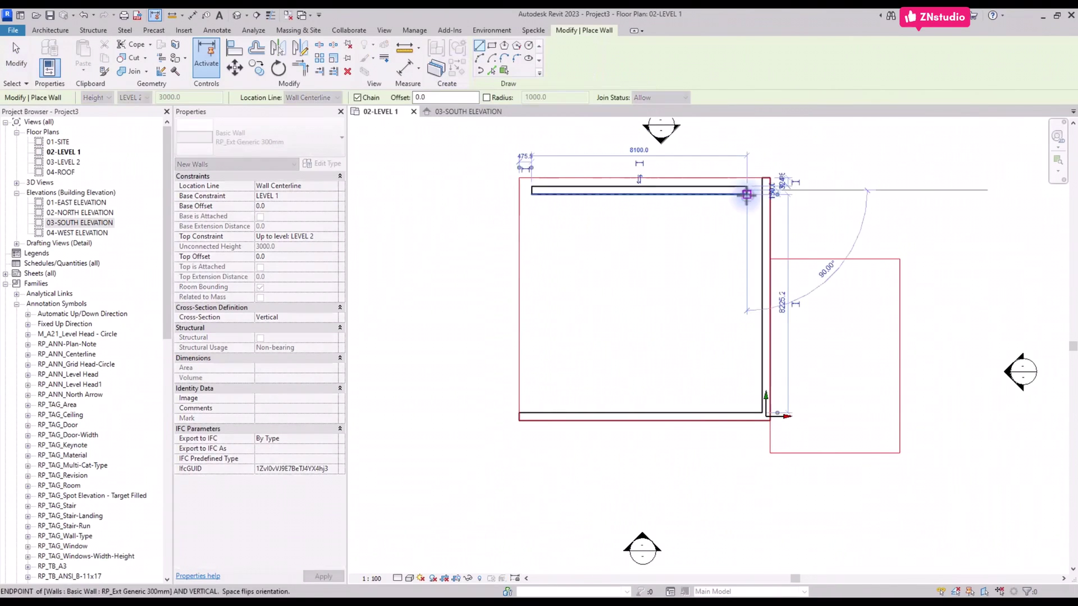
{"action": "left_click", "coordinate": [746, 190]}
{"action": "key", "text": "Escape"}
{"action": "left_click", "coordinate": [532, 193]}
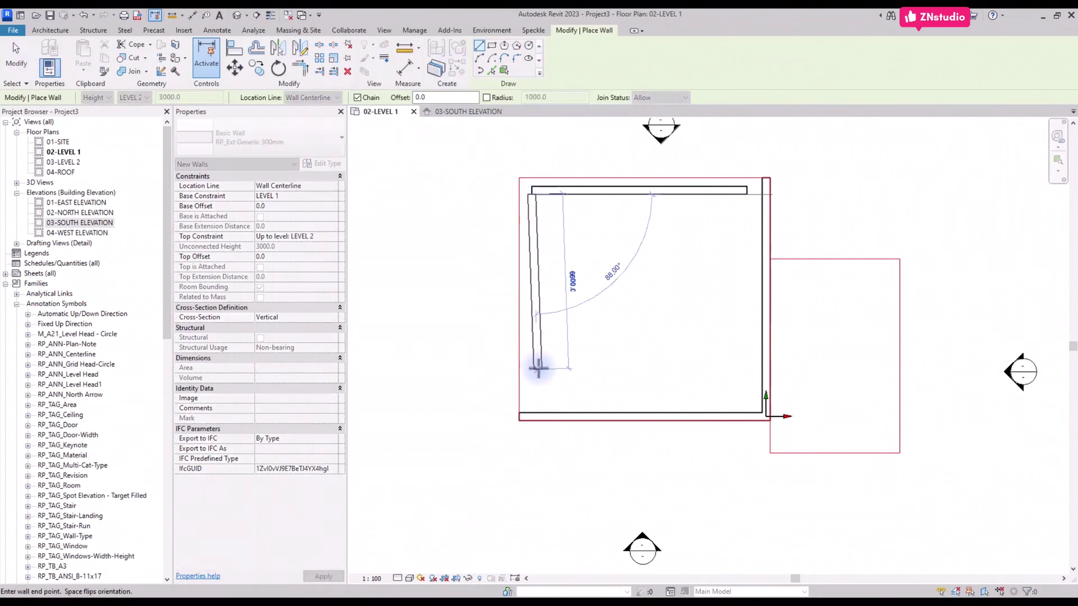
{"action": "left_click", "coordinate": [532, 369]}
{"action": "key", "text": "Escape"}
{"action": "key", "text": "Escape"}
Align the left and top walls to the red outline and close the top-right corner.
{"action": "key", "text": "a"}
{"action": "key", "text": "l"}
{"action": "left_click", "coordinate": [518, 264]}
{"action": "left_click", "coordinate": [529, 271]}
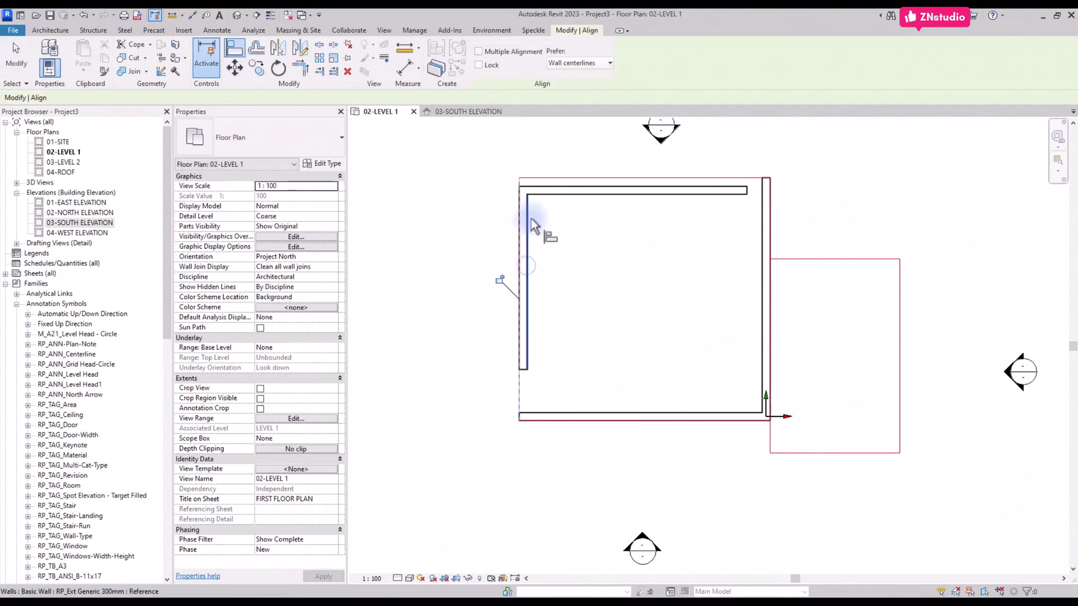
{"action": "left_click", "coordinate": [562, 179]}
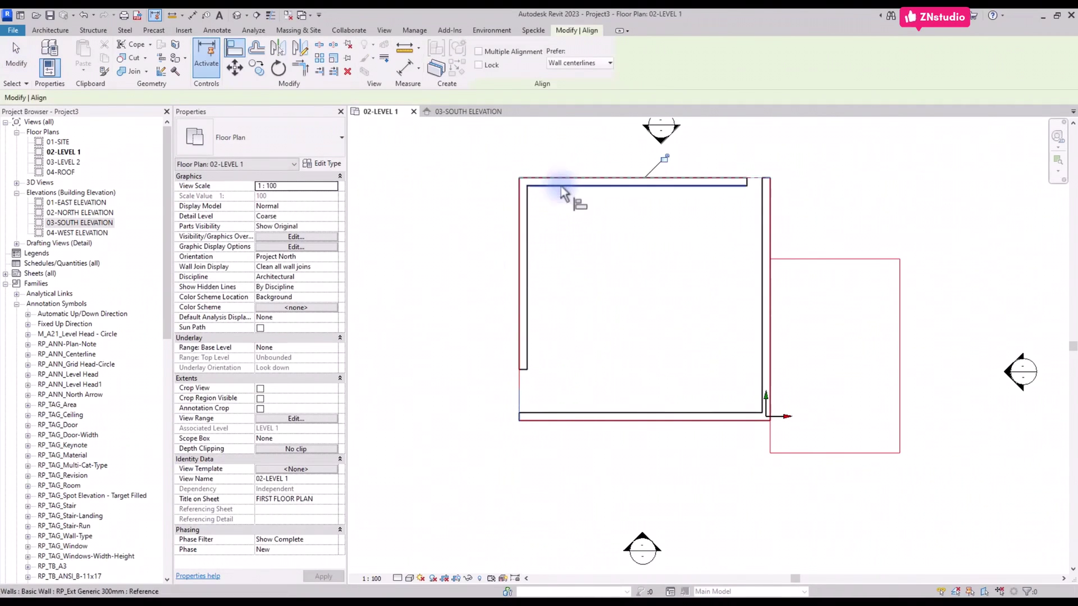
{"action": "left_click", "coordinate": [562, 191]}
{"action": "key", "text": "Escape"}
{"action": "key", "text": "Escape"}
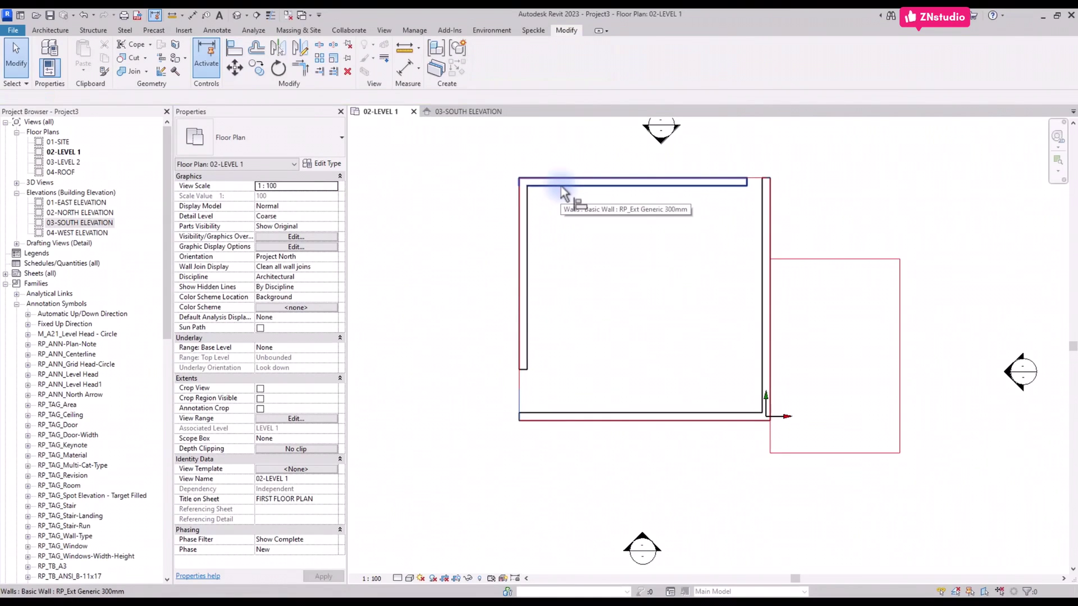
{"action": "key", "text": "a"}
{"action": "key", "text": "l"}
{"action": "left_click", "coordinate": [762, 196]}
{"action": "left_click", "coordinate": [752, 195]}
{"action": "key", "text": "Escape"}
{"action": "key", "text": "Escape"}
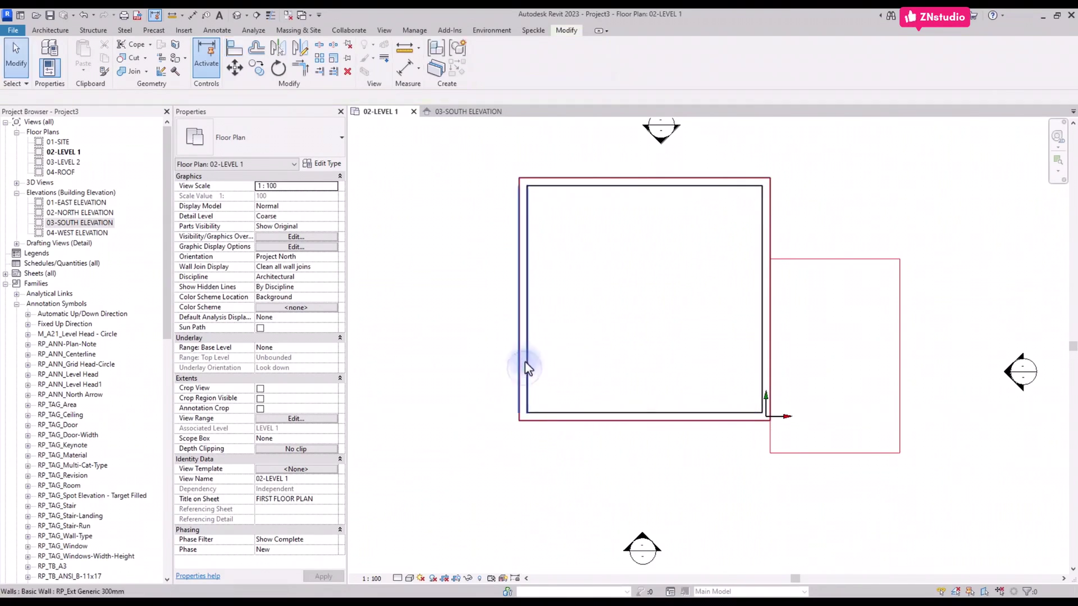
Draw top, right and bottom walls around the smaller red rectangle with Create Similar.
{"action": "left_click", "coordinate": [528, 368]}
{"action": "key", "text": "w"}
{"action": "key", "text": "a"}
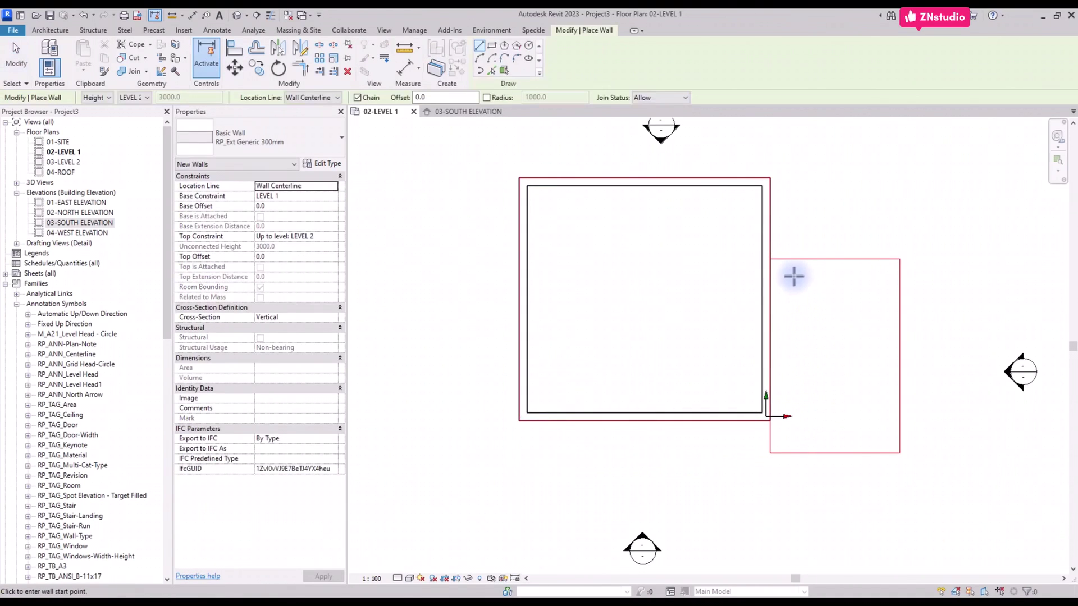
{"action": "left_click", "coordinate": [782, 271]}
{"action": "left_click", "coordinate": [887, 271]}
{"action": "left_click", "coordinate": [887, 440]}
{"action": "left_click", "coordinate": [777, 441]}
{"action": "key", "text": "Escape"}
{"action": "key", "text": "Escape"}
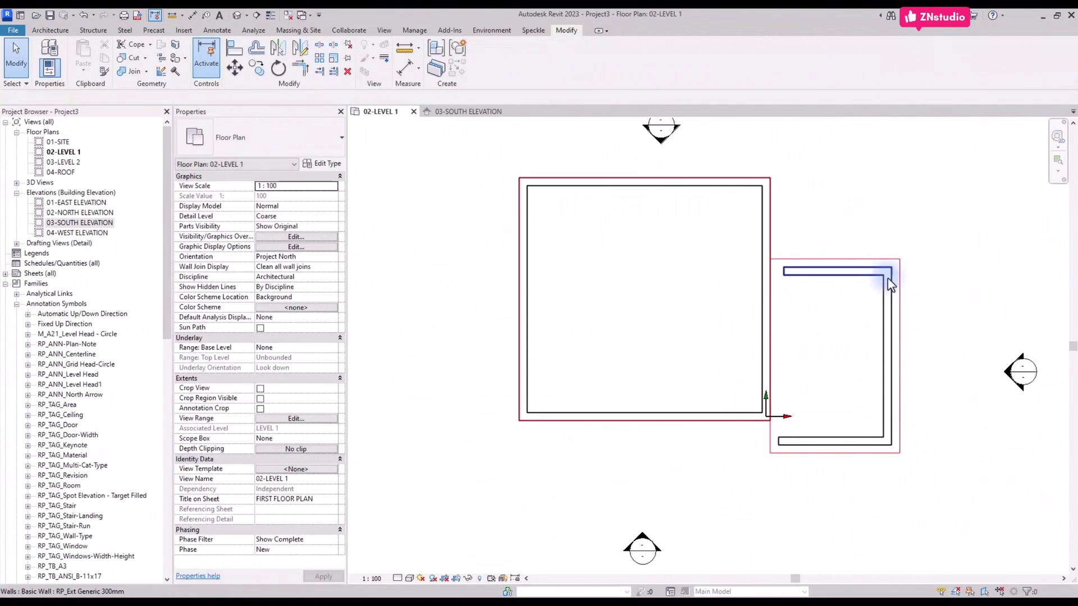
Shorten the smaller room's right wall by pulling its top end down.
{"action": "key", "text": "a"}
{"action": "key", "text": "l"}
{"action": "key", "text": "Escape"}
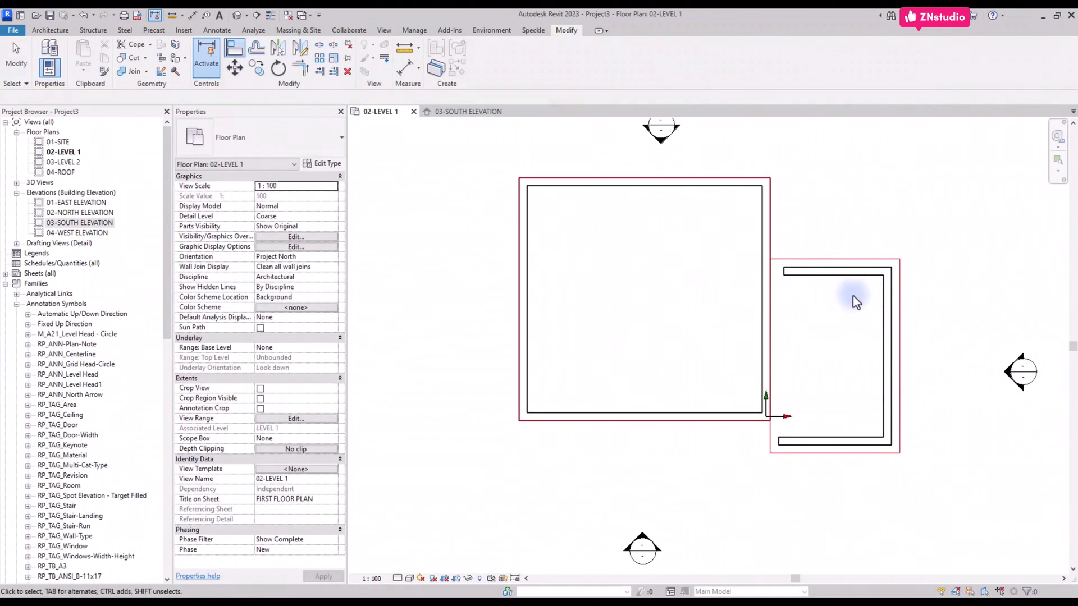
{"action": "left_click", "coordinate": [887, 288]}
{"action": "left_click_drag", "start_coordinate": [887, 269], "coordinate": [886, 307]}
Trim the right and top walls into a clean corner with TR.
{"action": "key", "text": "Escape"}
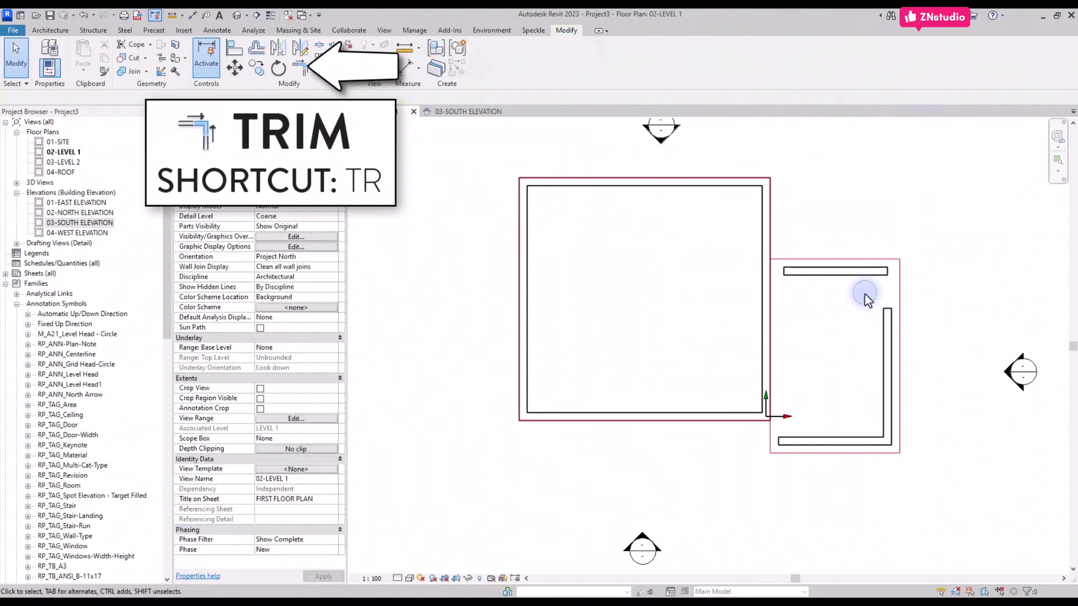
{"action": "key", "text": "t"}
{"action": "key", "text": "r"}
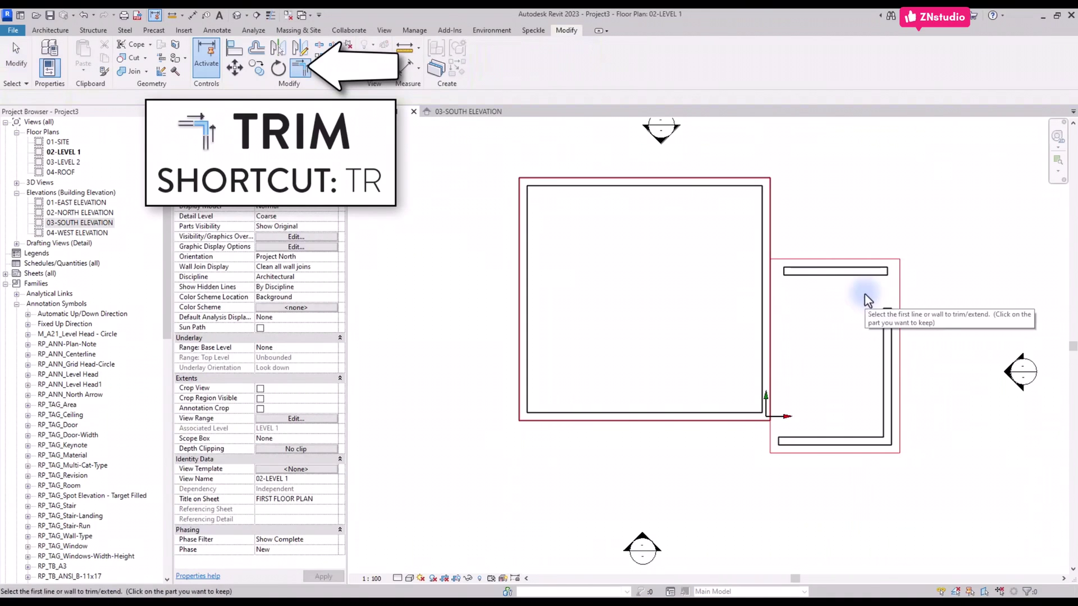
{"action": "left_click", "coordinate": [887, 312]}
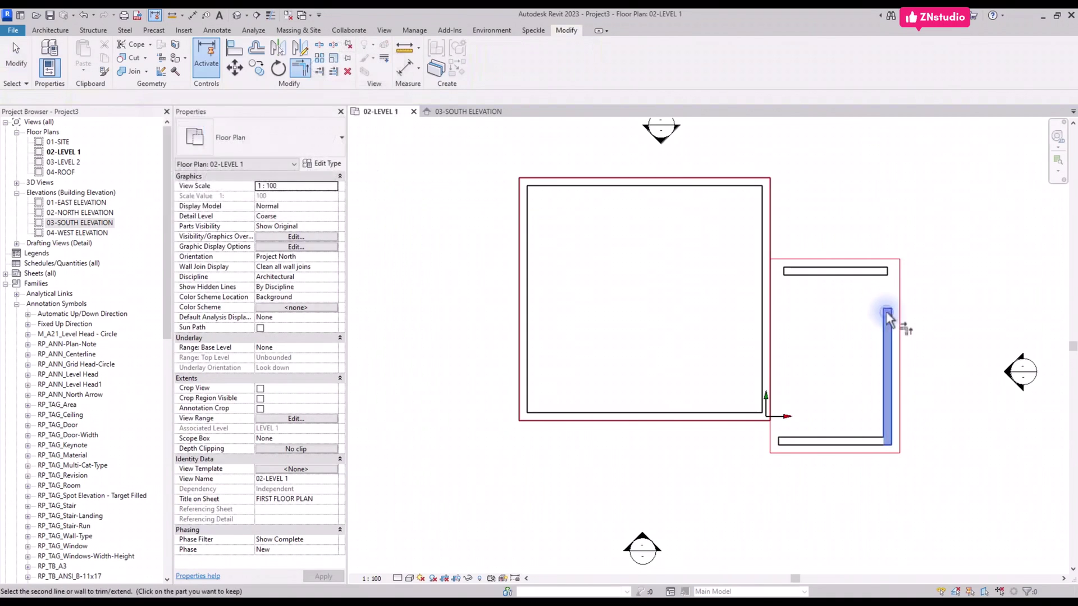
{"action": "left_click", "coordinate": [857, 273]}
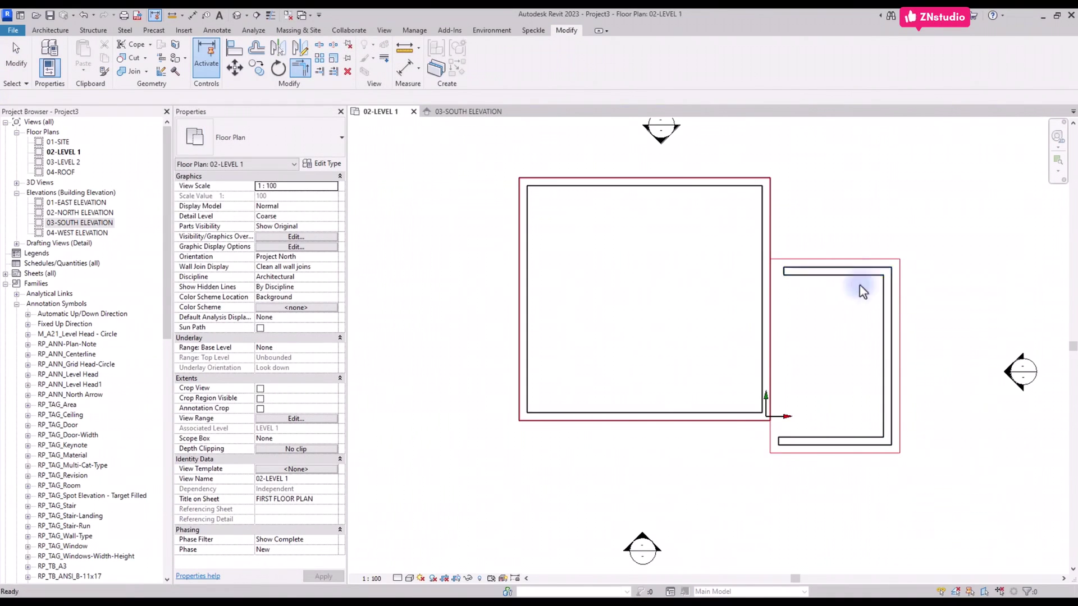
{"action": "key", "text": "Escape"}
{"action": "key", "text": "a"}
{"action": "key", "text": "l"}
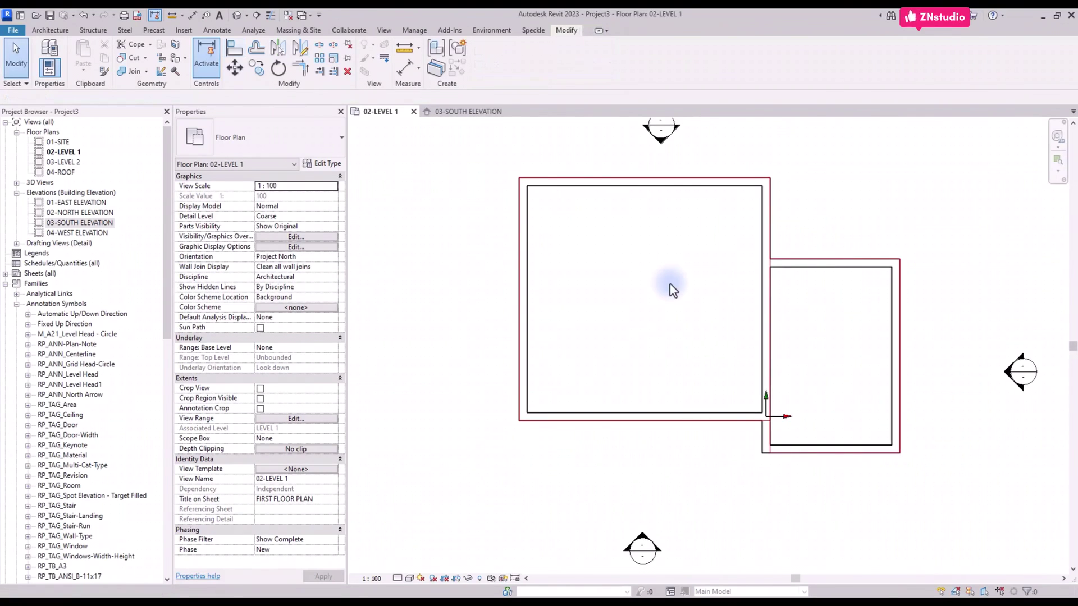
Start the Wall tool (WA) with the RP_Int Generic 100mm wall type.
{"action": "key", "text": "w"}
{"action": "key", "text": "a"}
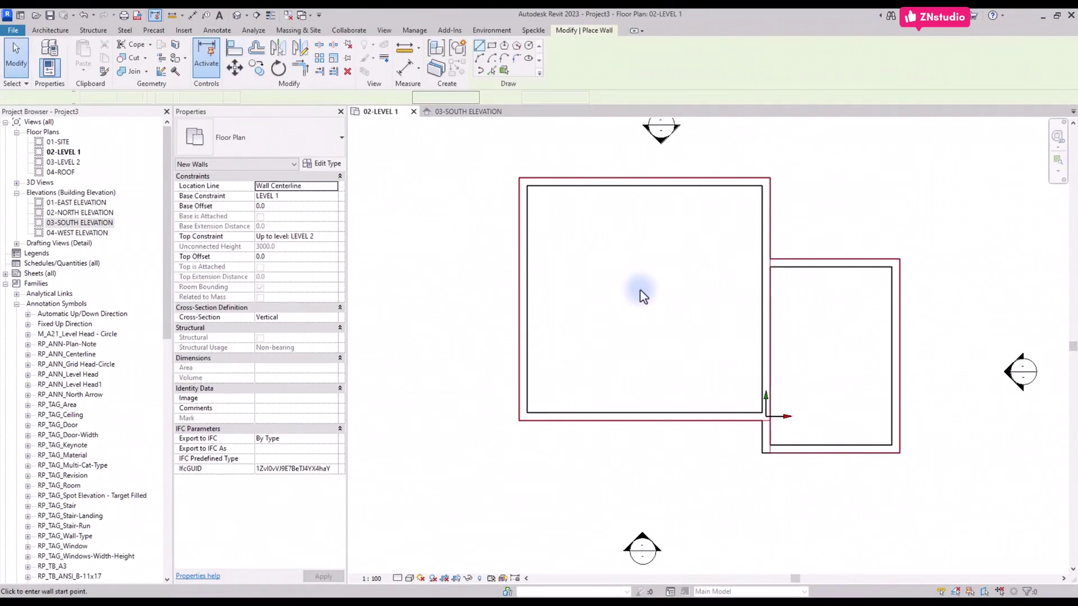
{"action": "left_click", "coordinate": [274, 135]}
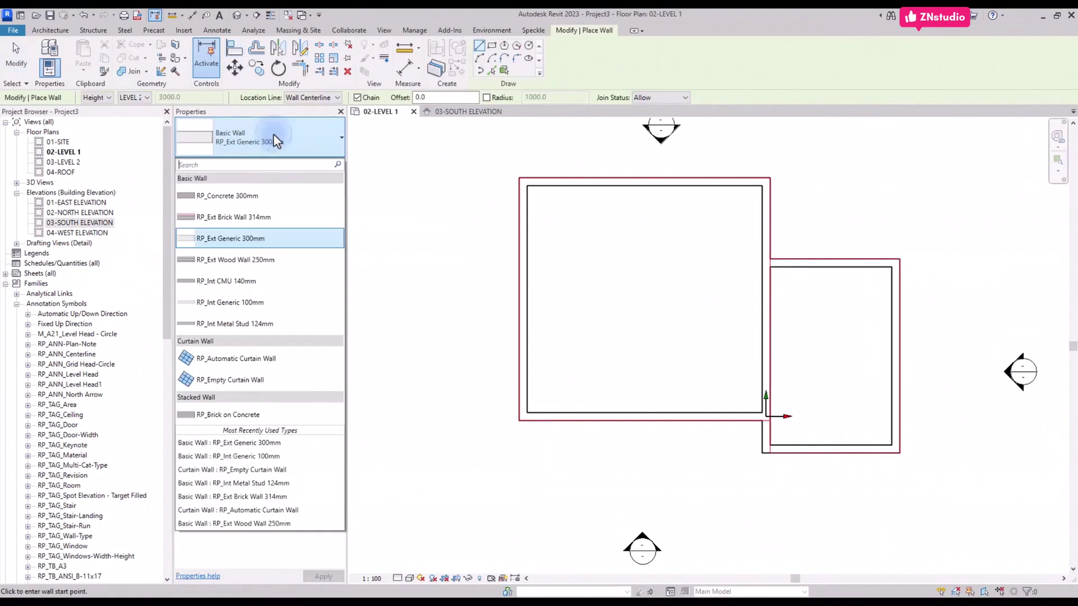
{"action": "left_click", "coordinate": [257, 303]}
{"action": "scroll", "coordinate": [714, 311], "scroll_direction": "up", "scroll_amount": 1}
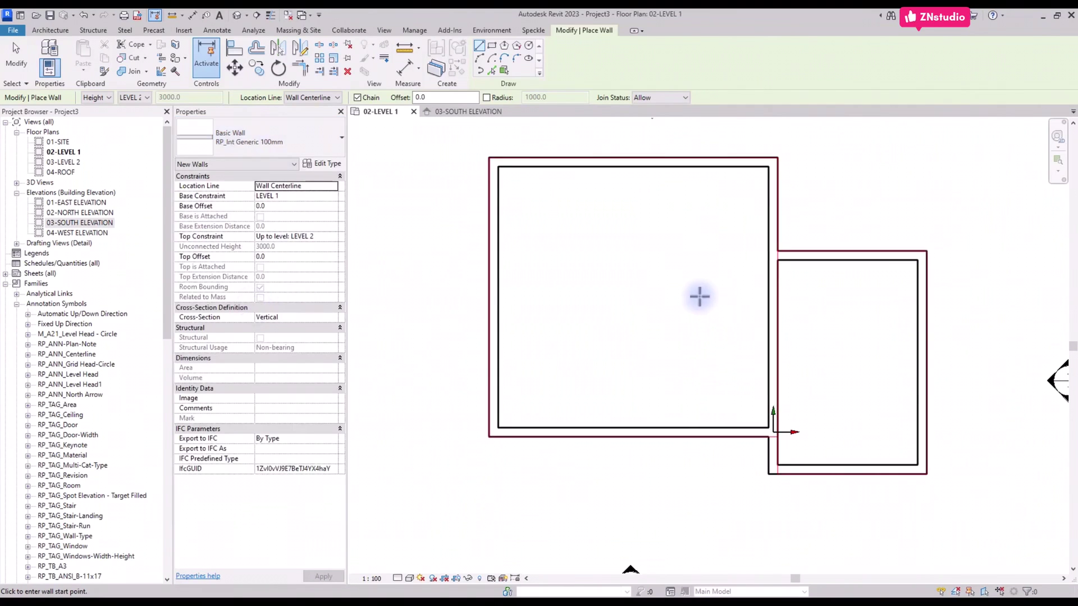
Draw a small four-corner rectangular partition loop inside the large left room.
{"action": "left_click", "coordinate": [632, 297]}
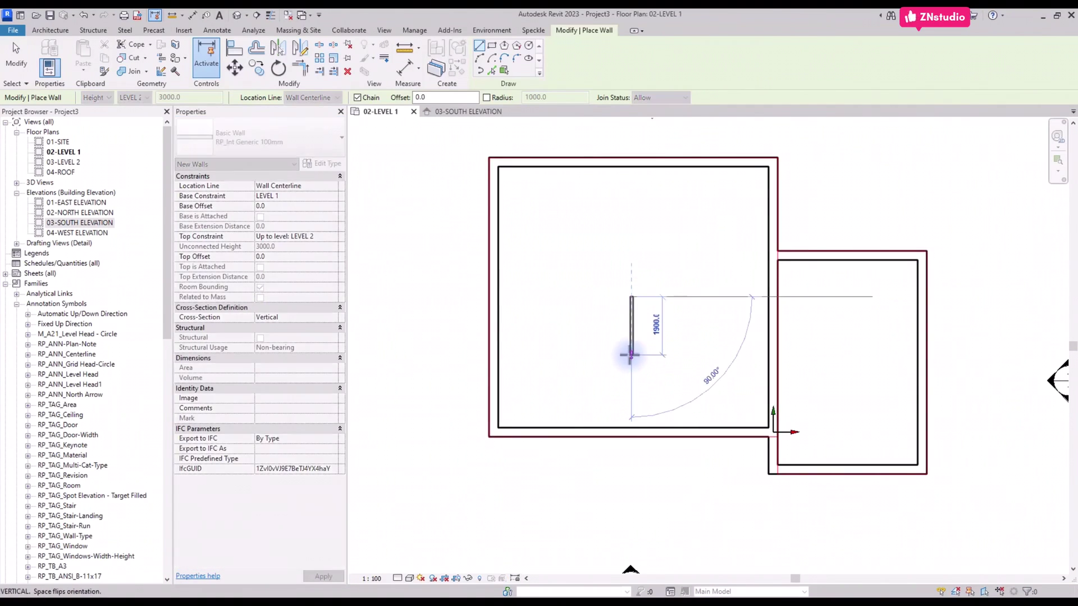
{"action": "left_click", "coordinate": [631, 357]}
{"action": "left_click", "coordinate": [668, 357]}
{"action": "left_click", "coordinate": [668, 297]}
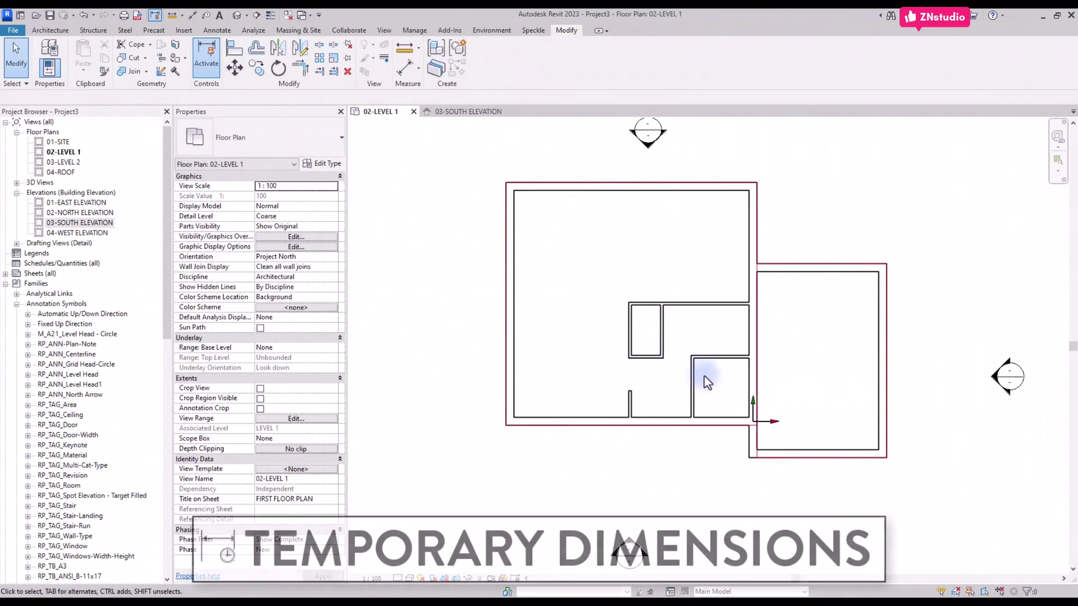
Move the interior partition wall to 2500 from the neighbouring wall.
{"action": "left_click", "coordinate": [694, 387]}
{"action": "scroll", "coordinate": [708, 404], "scroll_direction": "up", "scroll_amount": 3}
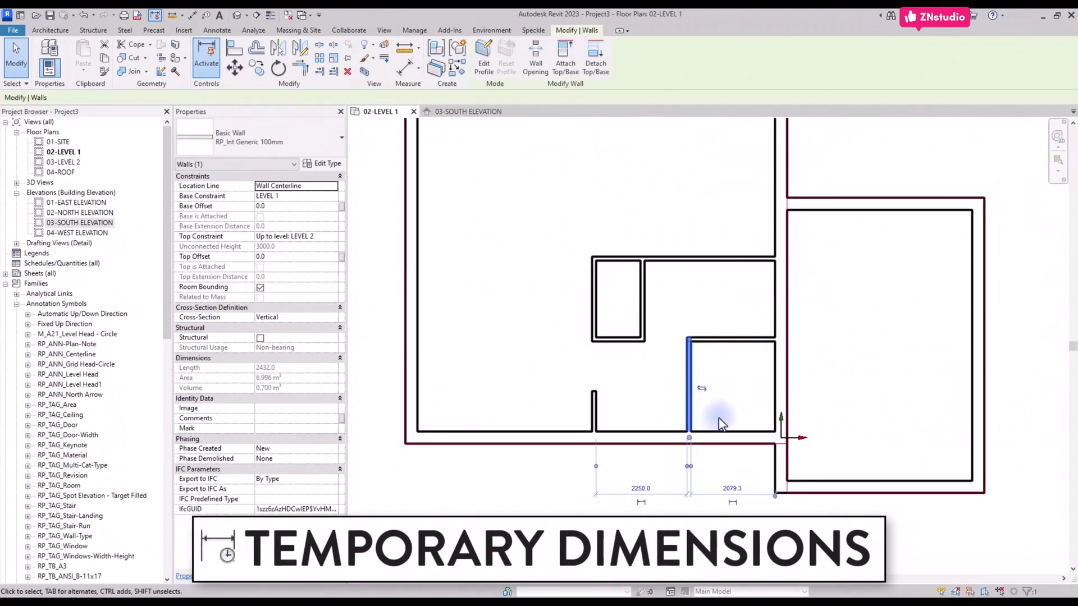
{"action": "scroll", "coordinate": [707, 407], "scroll_direction": "up", "scroll_amount": 1}
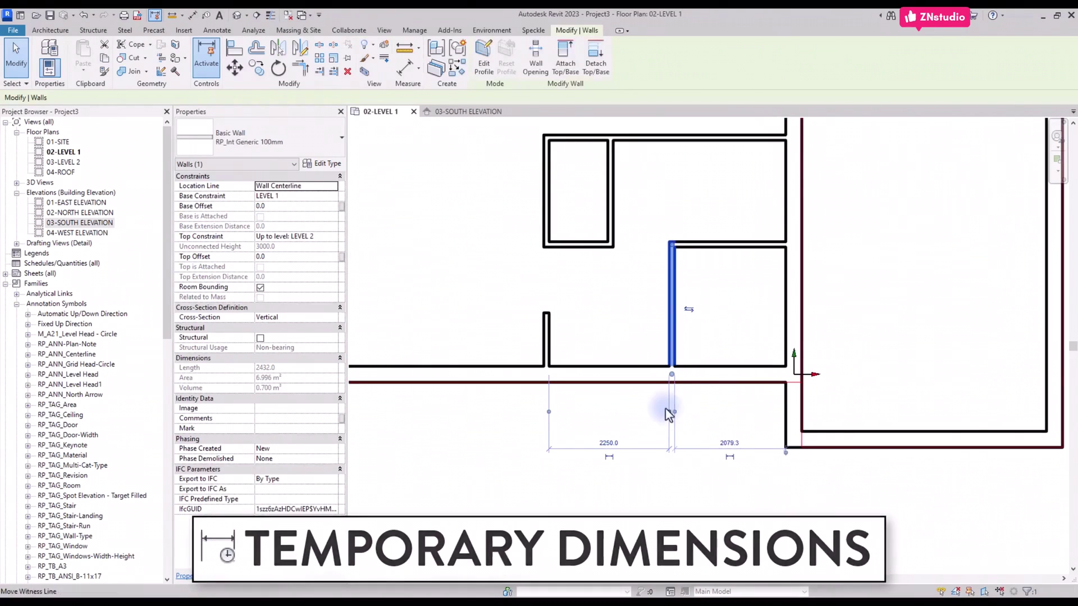
{"action": "left_click", "coordinate": [674, 412]}
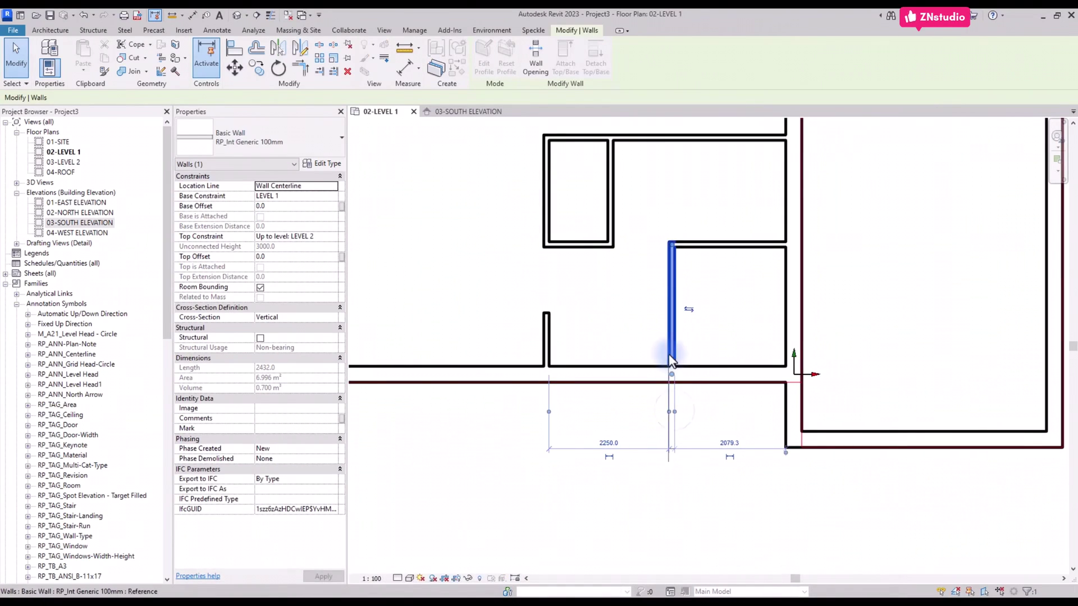
{"action": "left_click", "coordinate": [726, 443]}
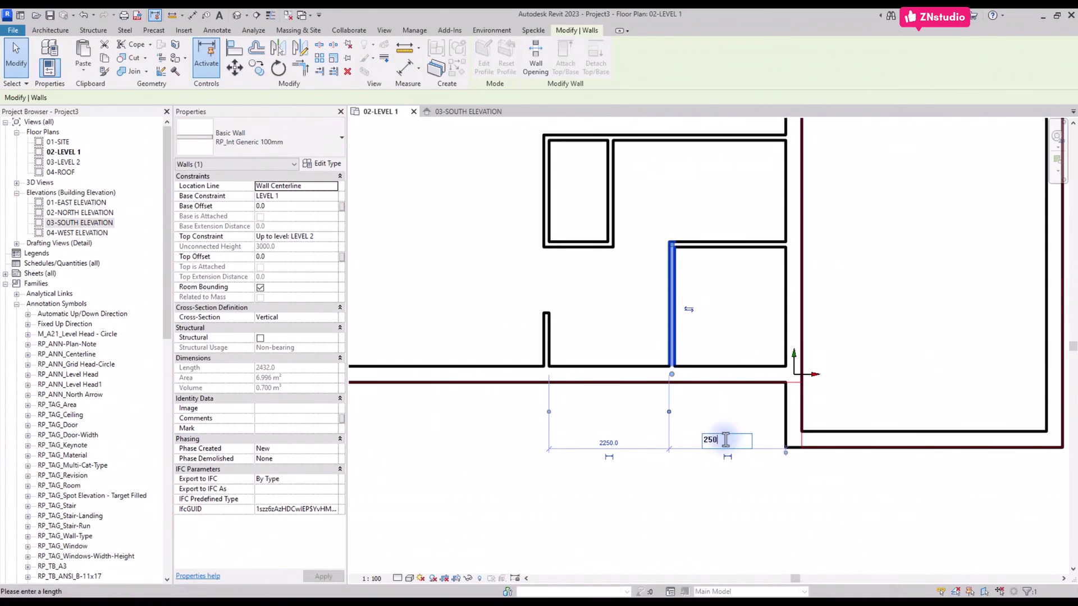
{"action": "key", "text": "Return"}
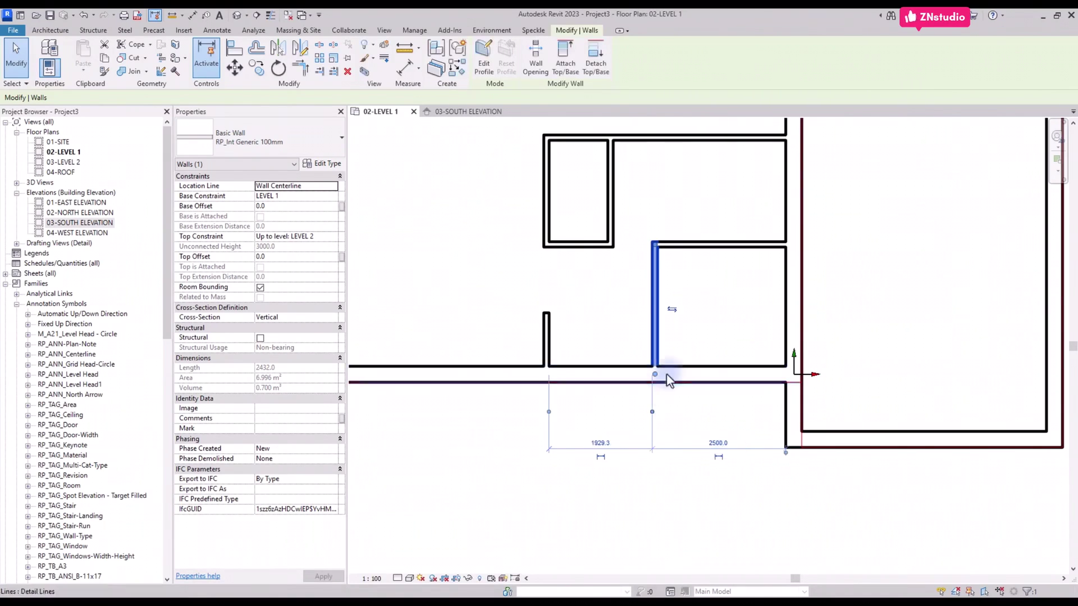
Reposition the short stub wall by editing its distance dimension.
{"action": "middle_click_drag", "start_coordinate": [632, 380], "coordinate": [698, 396]}
{"action": "scroll", "coordinate": [624, 359], "scroll_direction": "up", "scroll_amount": 1}
{"action": "left_click", "coordinate": [609, 355]}
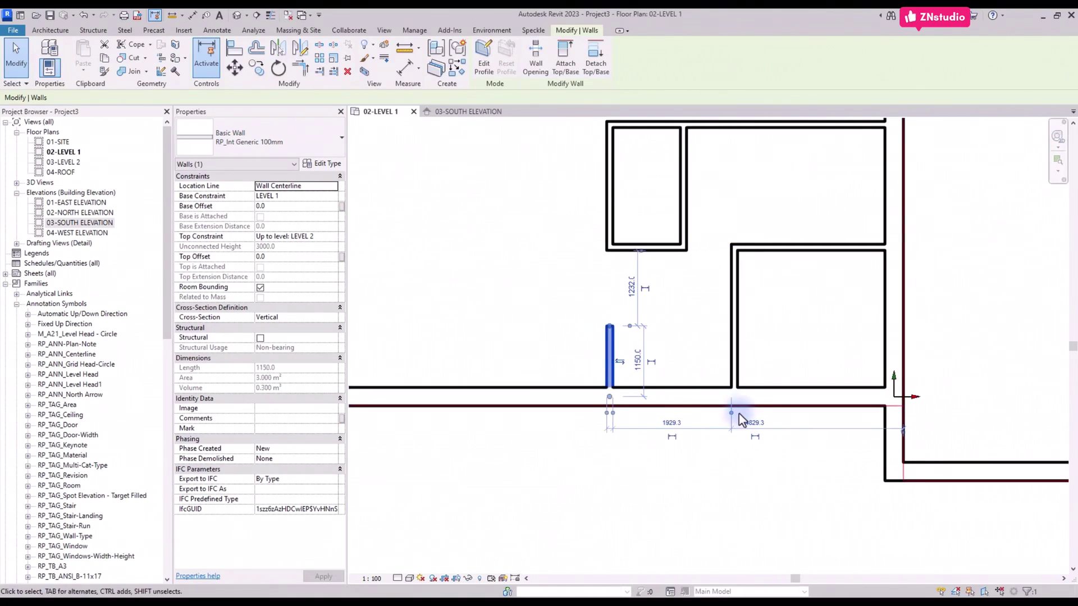
{"action": "left_click", "coordinate": [673, 424]}
{"action": "left_click", "coordinate": [693, 233]}
Check the small room's walls and the right room's left wall.
{"action": "middle_click_drag", "start_coordinate": [693, 233], "coordinate": [680, 345]}
{"action": "left_click", "coordinate": [689, 384]}
{"action": "scroll", "coordinate": [729, 298], "scroll_direction": "down", "scroll_amount": 2}
{"action": "key", "text": "Escape"}
{"action": "left_click", "coordinate": [610, 298]}
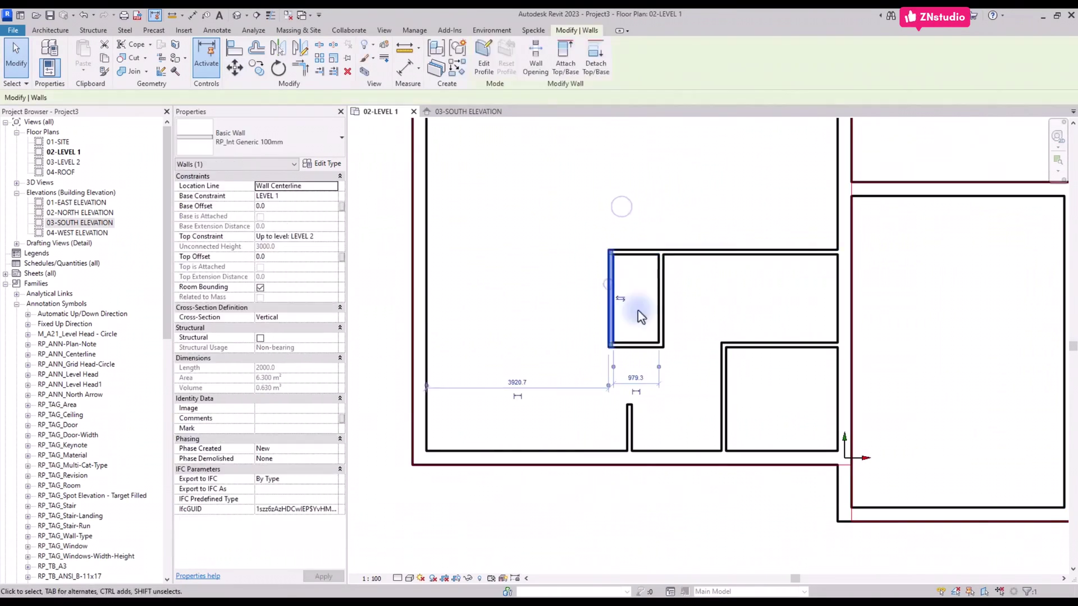
{"action": "scroll", "coordinate": [660, 387], "scroll_direction": "up", "scroll_amount": 2}
{"action": "key", "text": "Escape"}
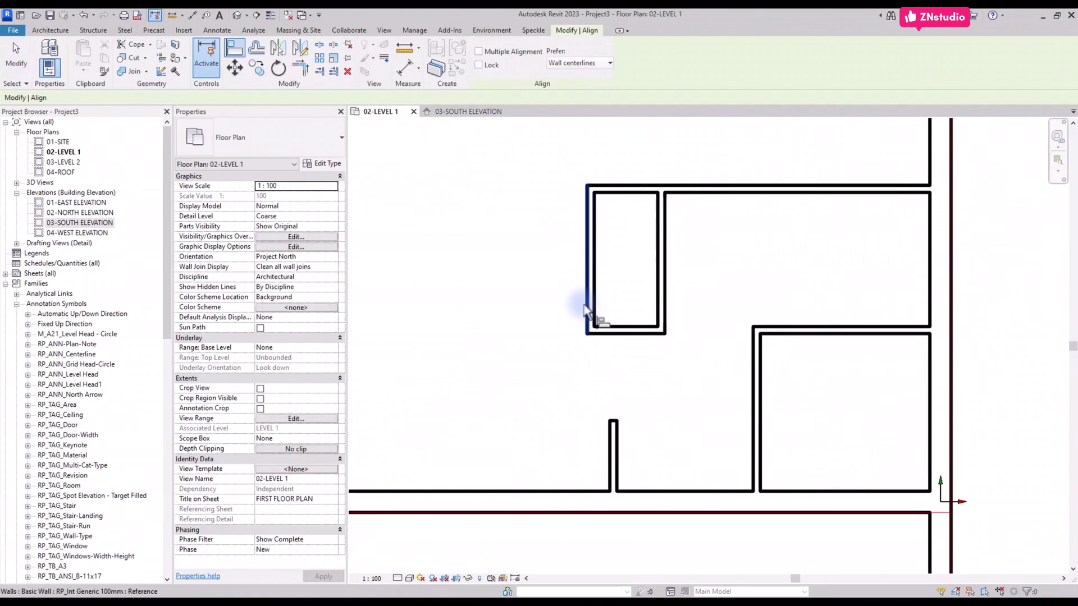
{"action": "left_click", "coordinate": [755, 386]}
{"action": "scroll", "coordinate": [753, 386], "scroll_direction": "down", "scroll_amount": 1}
{"action": "scroll", "coordinate": [753, 386], "scroll_direction": "down", "scroll_amount": 1}
{"action": "left_click", "coordinate": [643, 337]}
{"action": "scroll", "coordinate": [609, 290], "scroll_direction": "down", "scroll_amount": 1}
Align the small room's top wall with the right room's top wall face using AL.
{"action": "key", "text": "a"}
{"action": "key", "text": "l"}
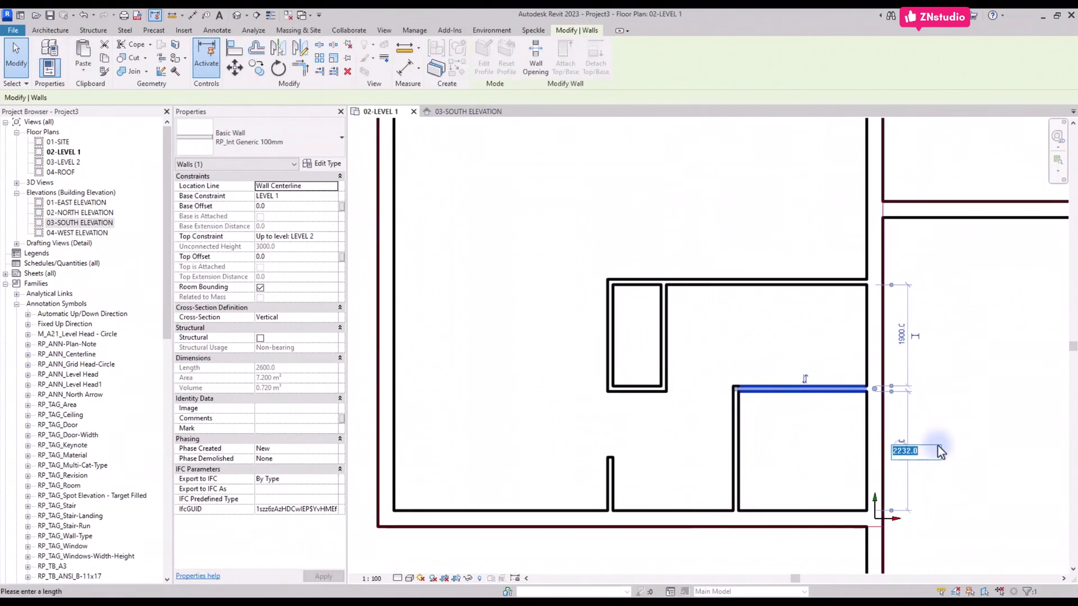
{"action": "left_click", "coordinate": [803, 399]}
{"action": "left_click", "coordinate": [647, 391]}
{"action": "key", "text": "Escape"}
{"action": "left_click", "coordinate": [651, 281]}
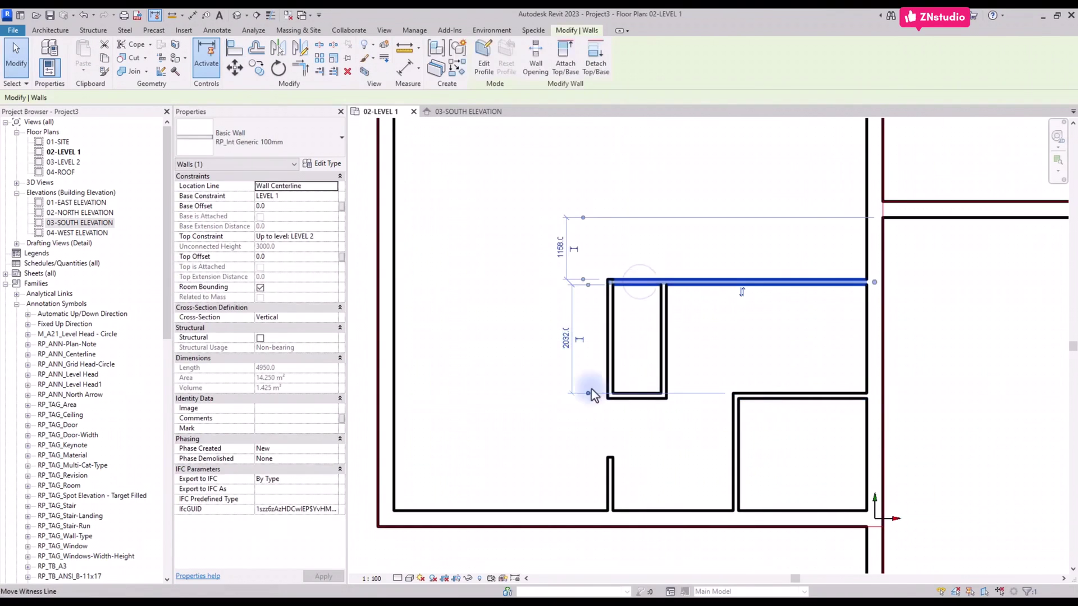
{"action": "key", "text": "Escape"}
{"action": "scroll", "coordinate": [625, 402], "scroll_direction": "down", "scroll_amount": 3}
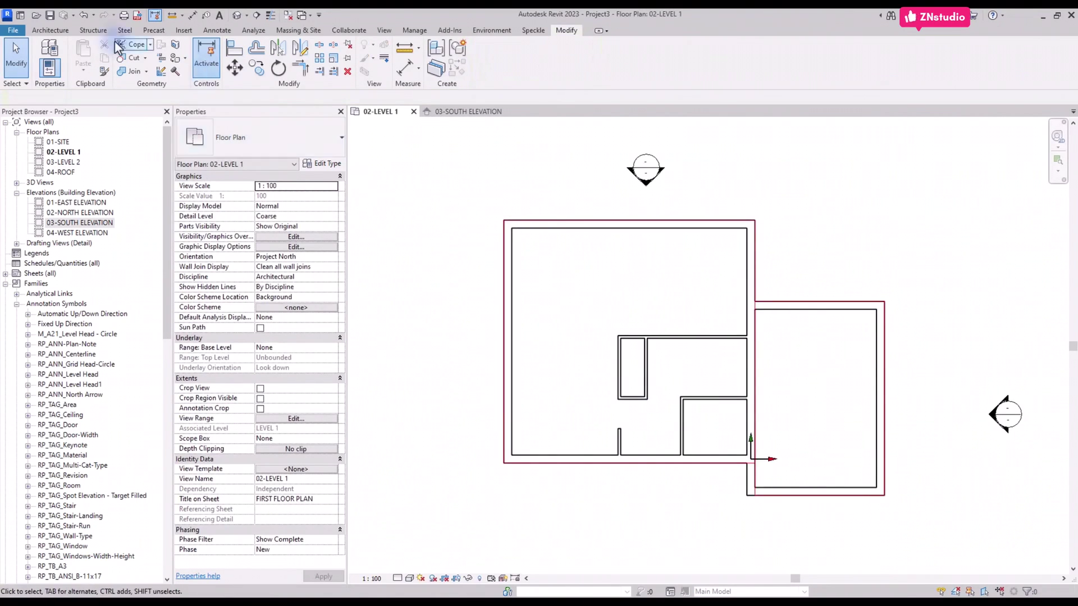
Place an RP_DOOR_Simple 750mm x 2134mm door in the interior vertical wall.
{"action": "left_click", "coordinate": [50, 31]}
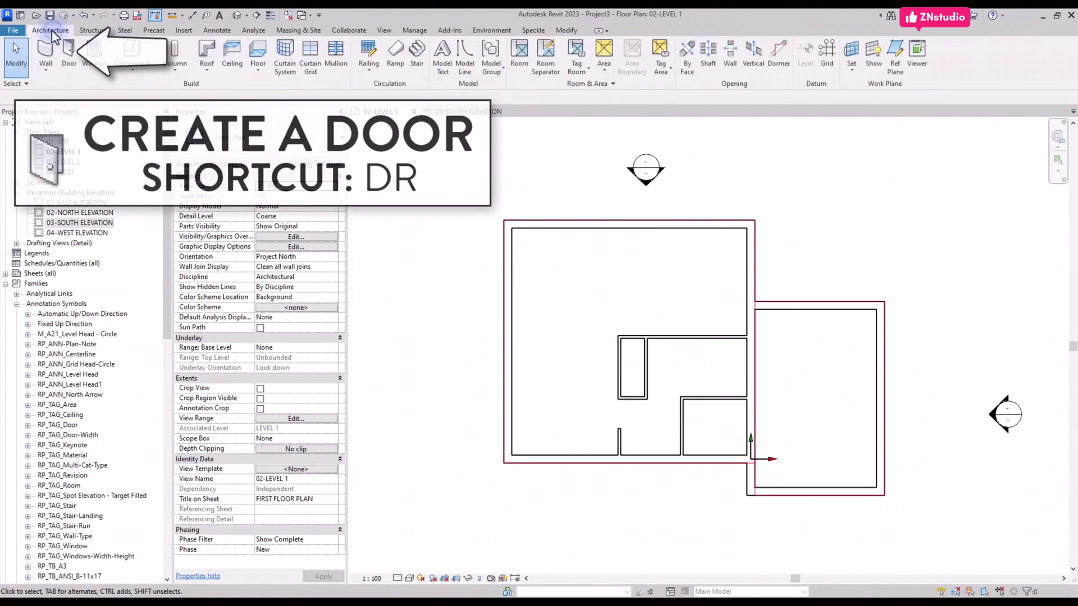
{"action": "left_click", "coordinate": [70, 53]}
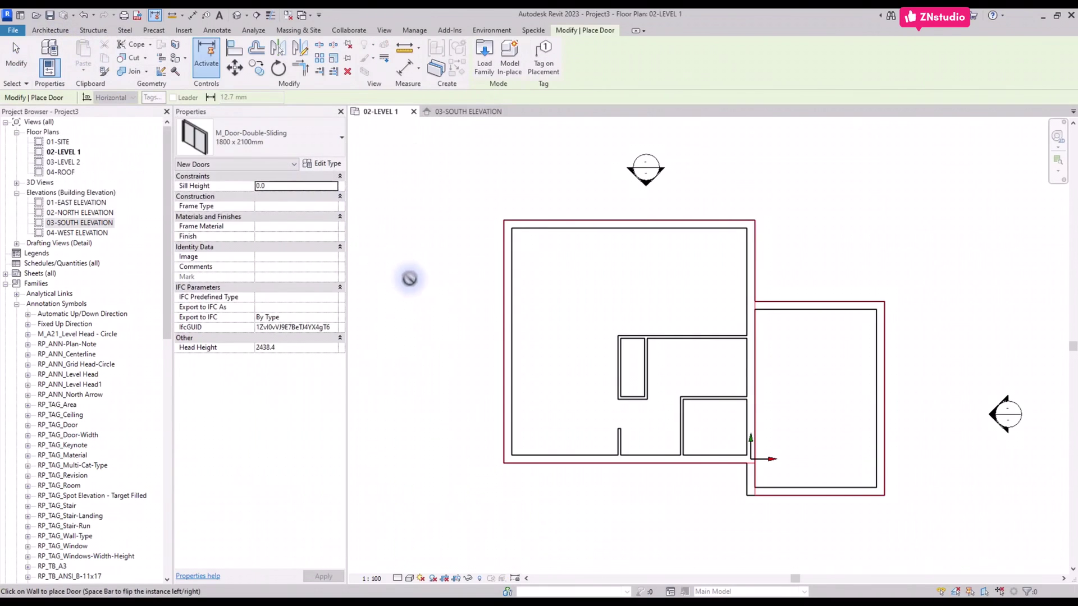
{"action": "left_click", "coordinate": [271, 140]}
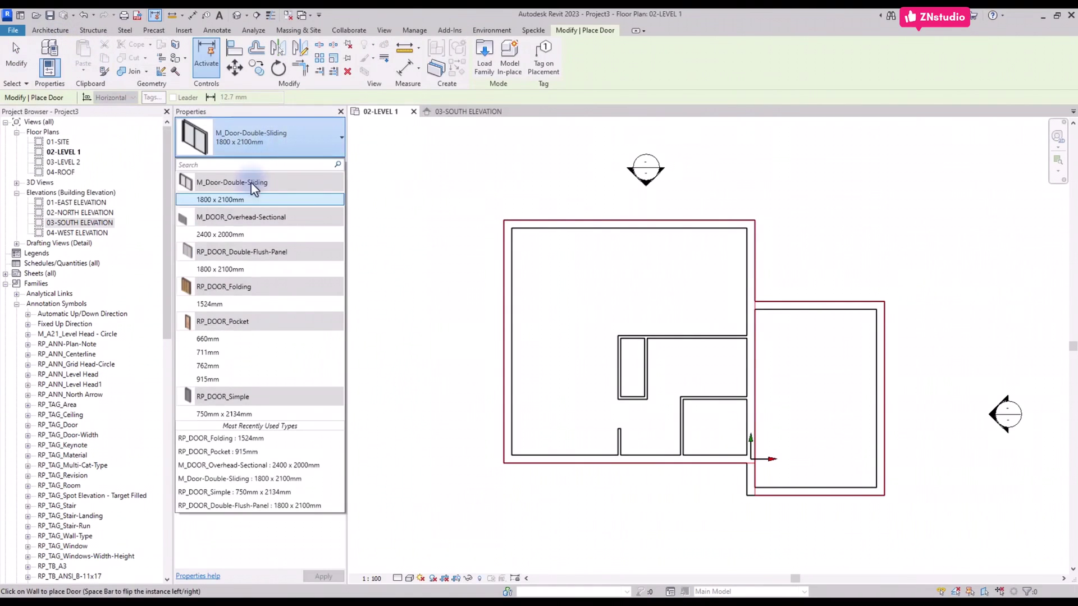
{"action": "left_click", "coordinate": [302, 414]}
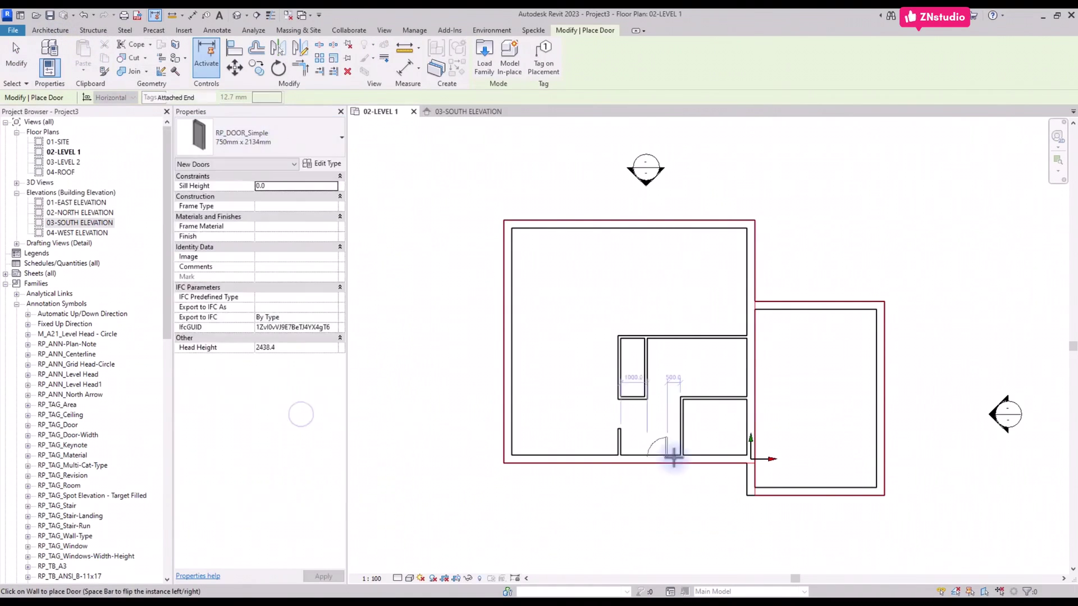
{"action": "scroll", "coordinate": [640, 417], "scroll_direction": "up", "scroll_amount": 2}
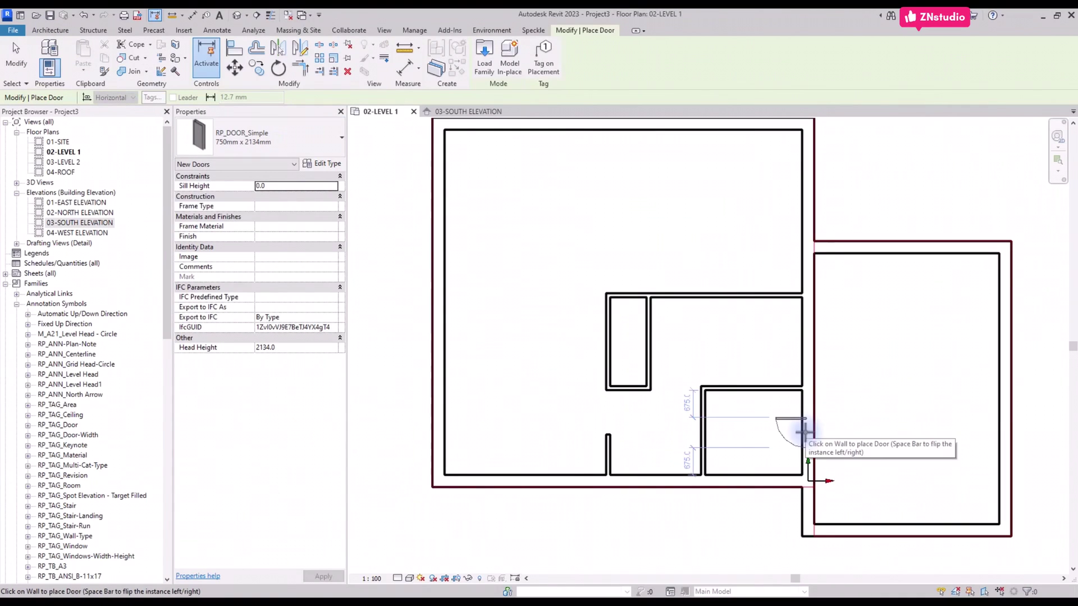
{"action": "left_click", "coordinate": [804, 432]}
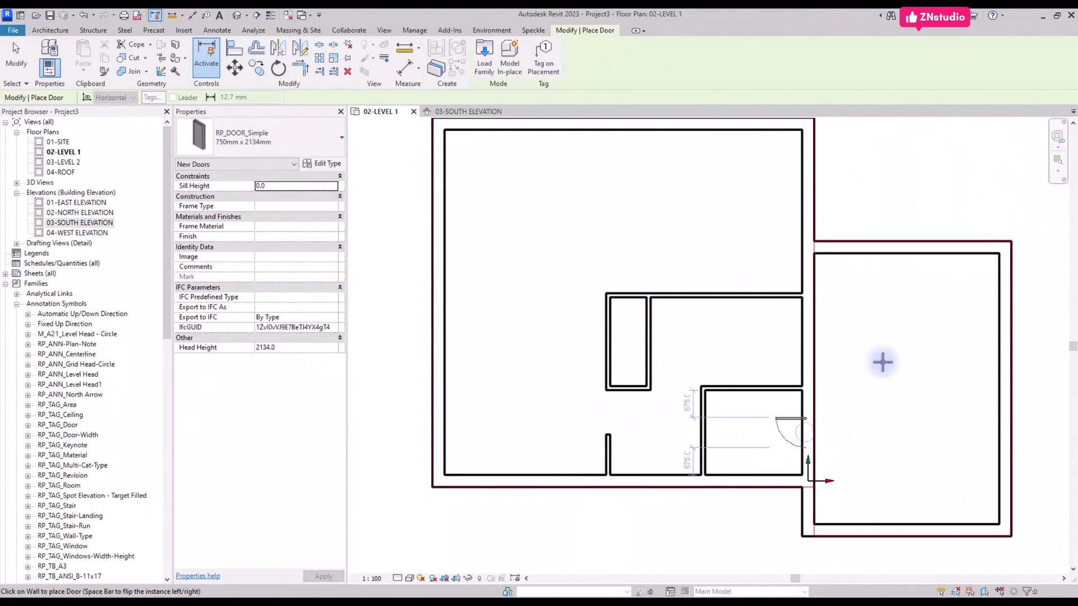
Add doors to the right room's top wall, flipping its swing, and the bottom wall.
{"action": "left_click", "coordinate": [979, 242]}
{"action": "key", "text": "Escape"}
{"action": "key", "text": "Escape"}
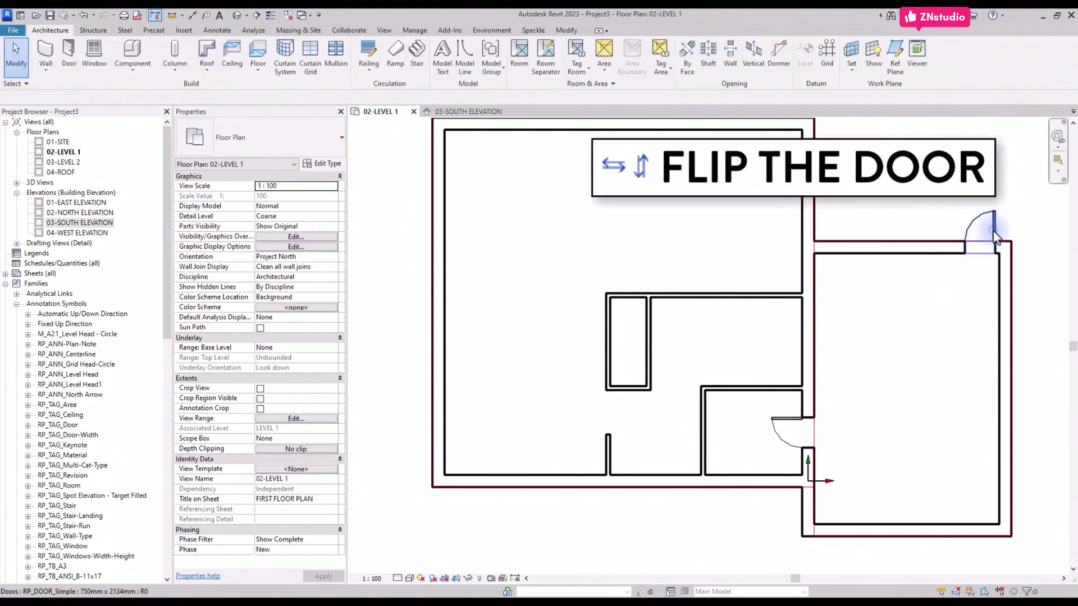
{"action": "left_click", "coordinate": [989, 231]}
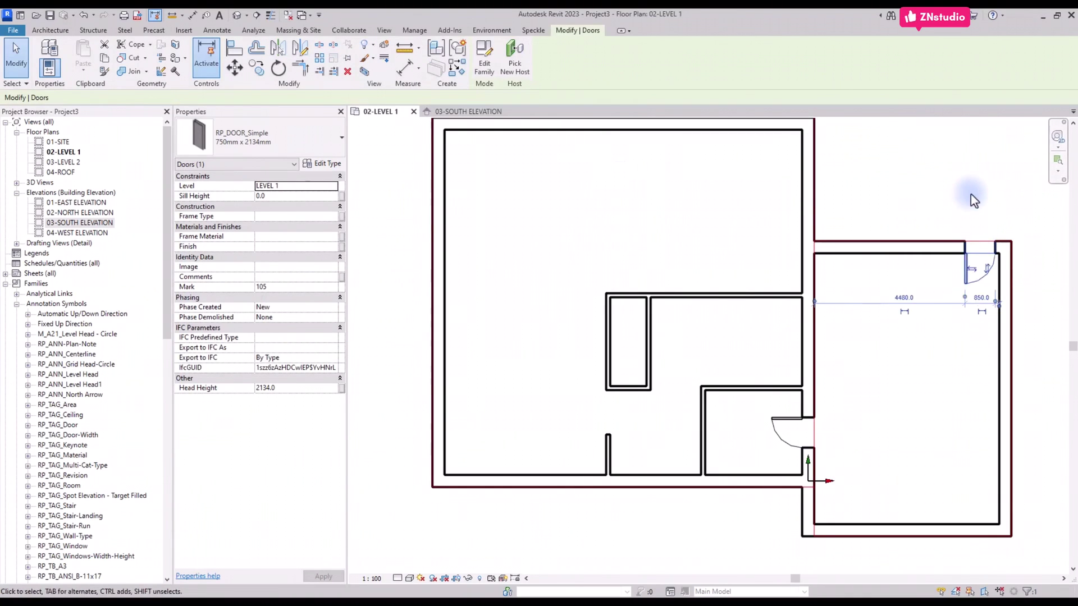
{"action": "key", "text": "space"}
{"action": "key", "text": "space"}
{"action": "key", "text": "space"}
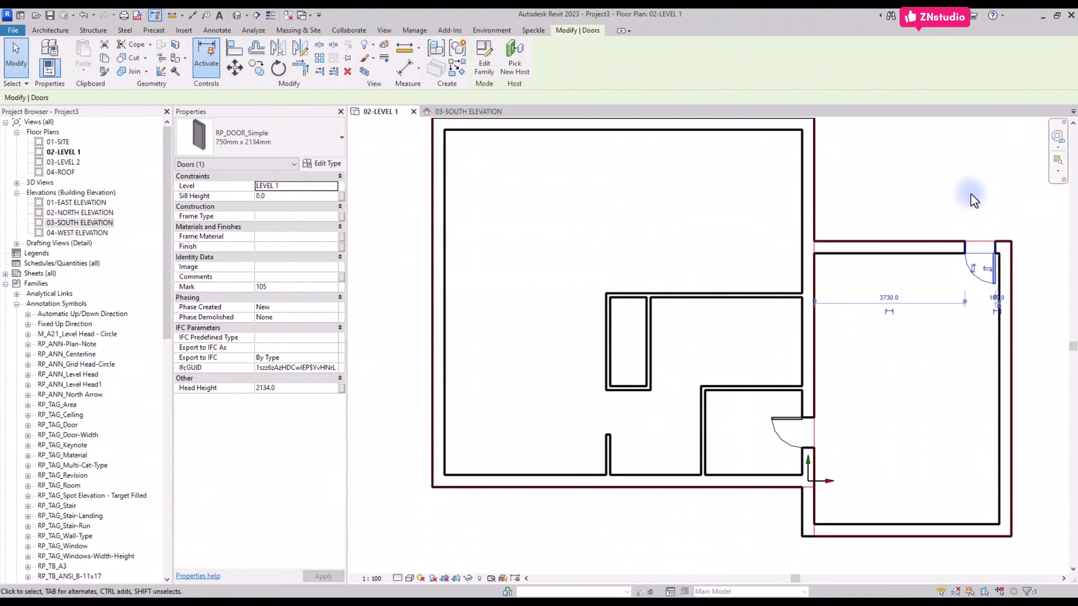
{"action": "scroll", "coordinate": [913, 223], "scroll_direction": "down", "scroll_amount": 3}
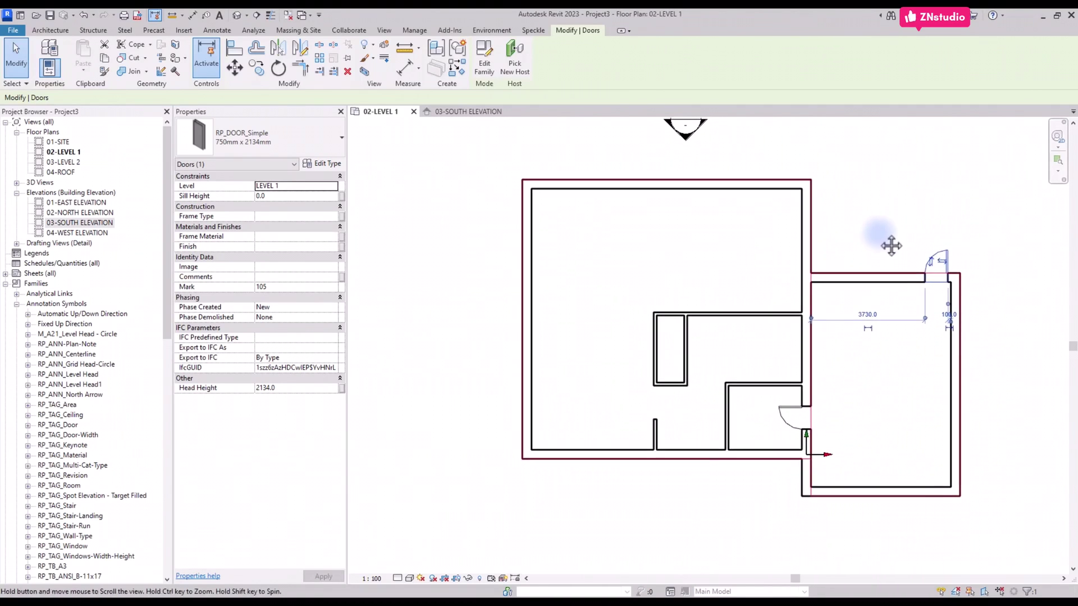
{"action": "left_click", "coordinate": [705, 457]}
{"action": "left_click", "coordinate": [705, 440]}
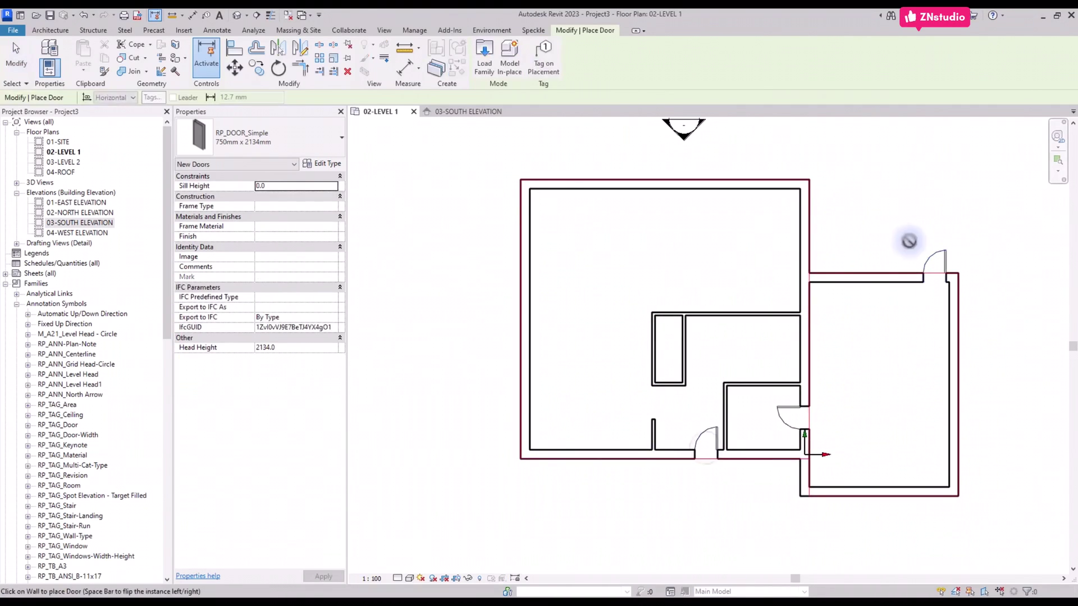
Duplicate the top-right door's type as '915mm x 2134mm 2' with Width 915.
{"action": "left_click", "coordinate": [931, 265]}
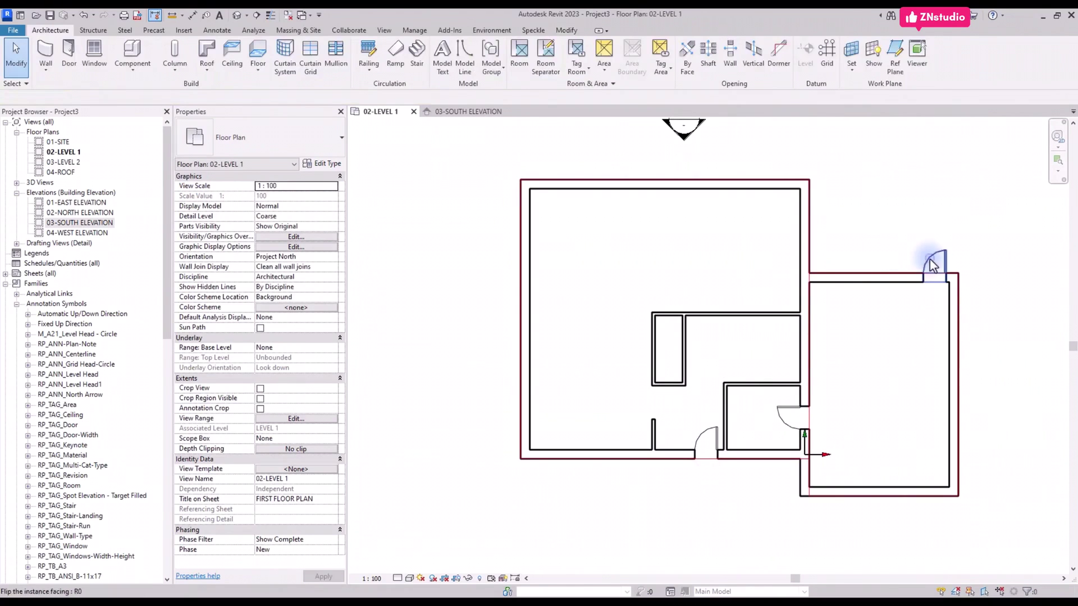
{"action": "left_click", "coordinate": [315, 165]}
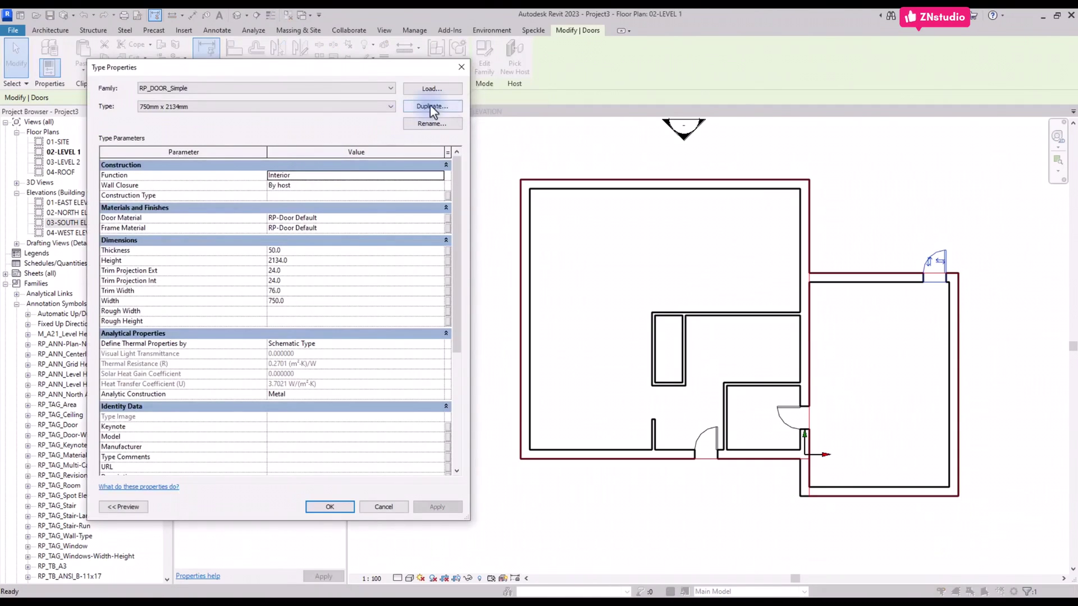
{"action": "left_click", "coordinate": [431, 107]}
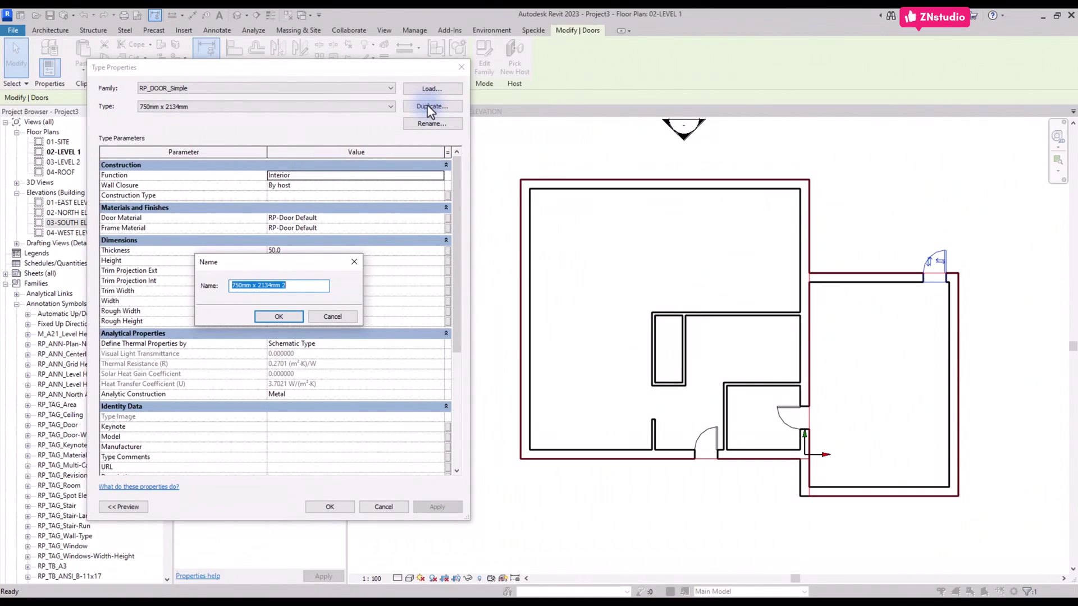
{"action": "type", "text": "915mm x 2134mm 2"}
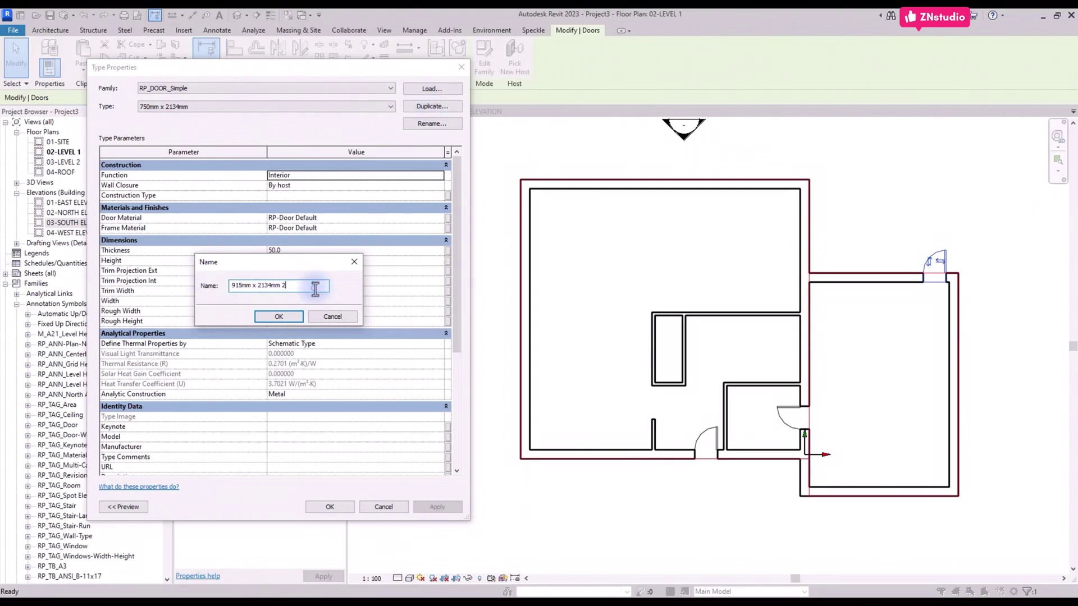
{"action": "left_click", "coordinate": [291, 315]}
{"action": "left_click", "coordinate": [304, 300]}
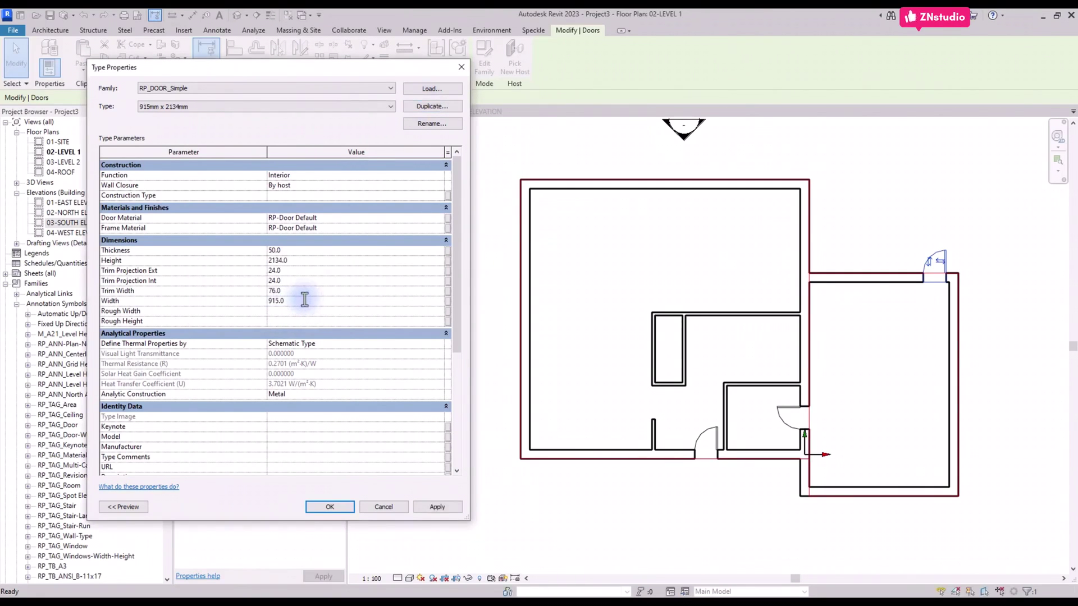
{"action": "key", "text": "Return"}
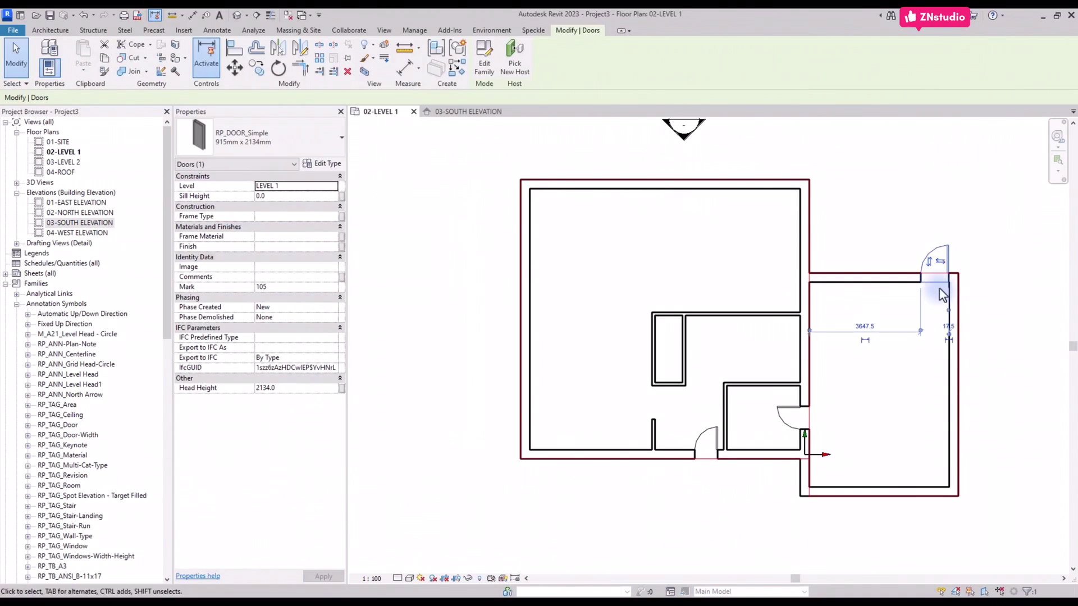
{"action": "scroll", "coordinate": [954, 276], "scroll_direction": "up", "scroll_amount": 4}
{"action": "scroll", "coordinate": [954, 276], "scroll_direction": "up", "scroll_amount": 2}
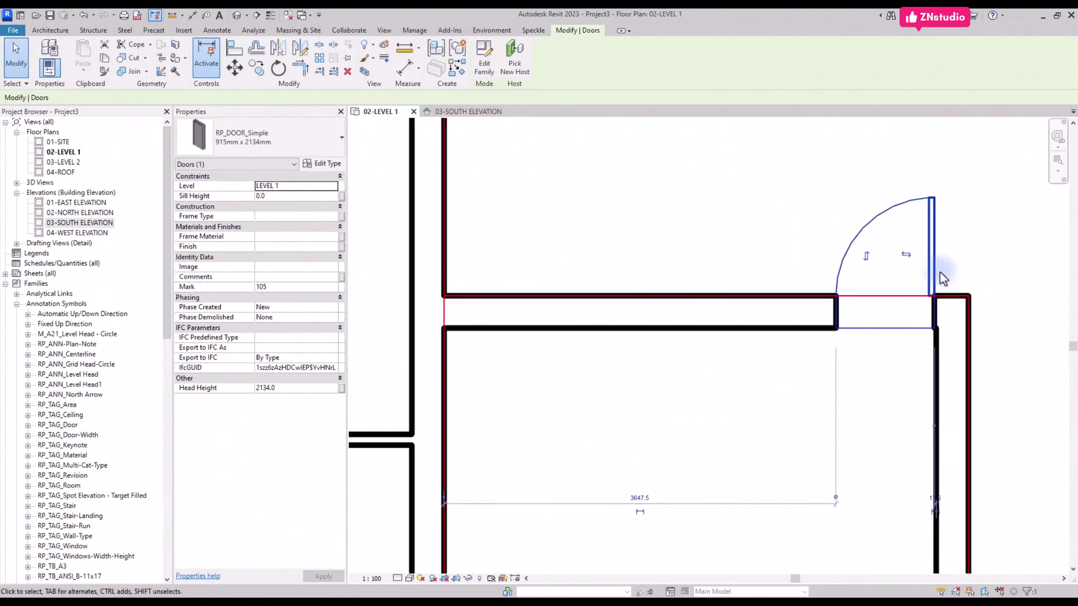
Set the door 150 from the adjacent wall.
{"action": "left_click", "coordinate": [944, 496]}
{"action": "type", "text": "150"}
{"action": "key", "text": "Return"}
{"action": "scroll", "coordinate": [893, 314], "scroll_direction": "down", "scroll_amount": 5}
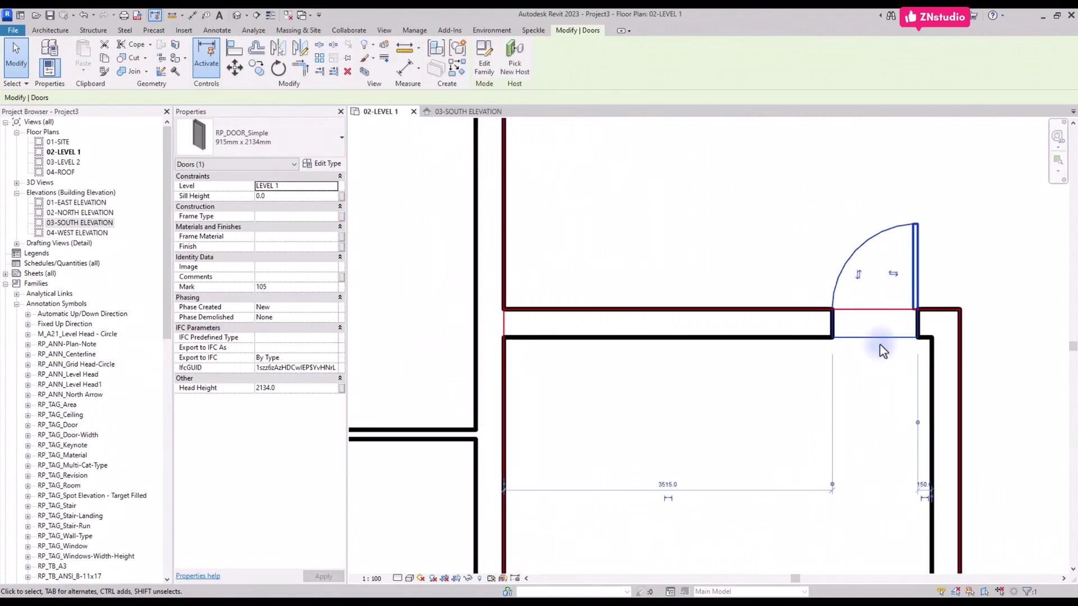
{"action": "key", "text": "Escape"}
Match the 915mm door type onto the lower door.
{"action": "left_click", "coordinate": [897, 298]}
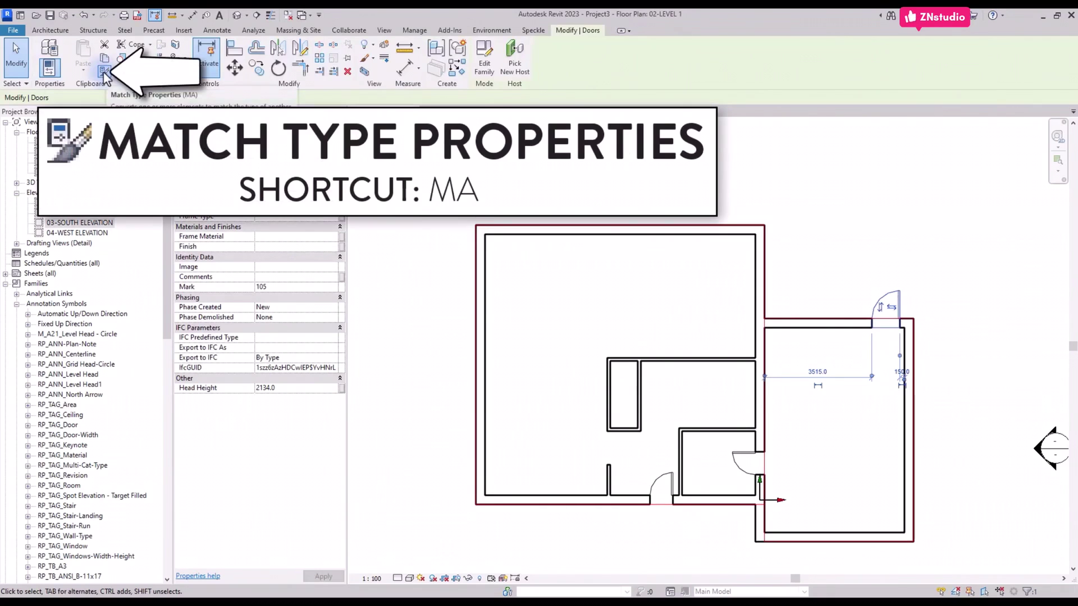
{"action": "left_click", "coordinate": [104, 71]}
{"action": "left_click", "coordinate": [877, 299]}
{"action": "left_click", "coordinate": [734, 463]}
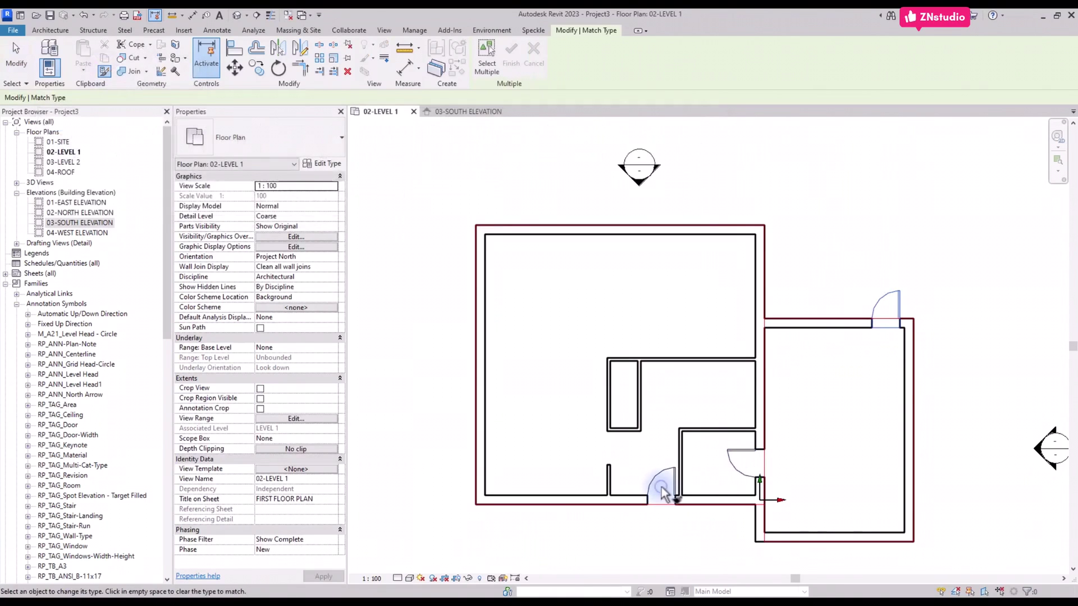
{"action": "scroll", "coordinate": [679, 536], "scroll_direction": "up", "scroll_amount": 3}
{"action": "key", "text": "Escape"}
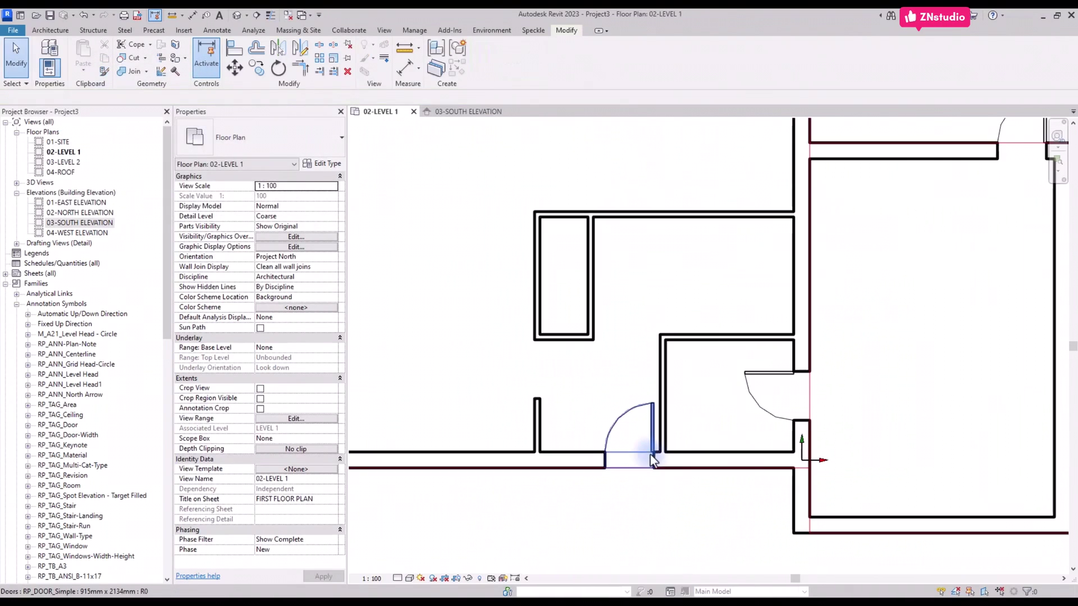
Set the lower door 150 from the neighbouring wall.
{"action": "left_click", "coordinate": [649, 437]}
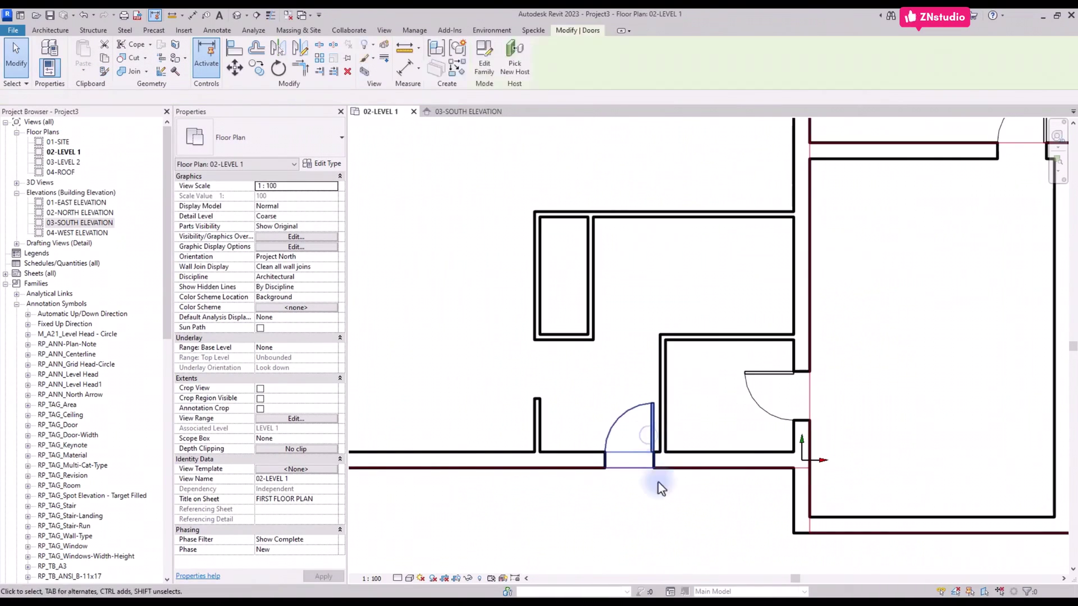
{"action": "scroll", "coordinate": [665, 500], "scroll_direction": "up", "scroll_amount": 2}
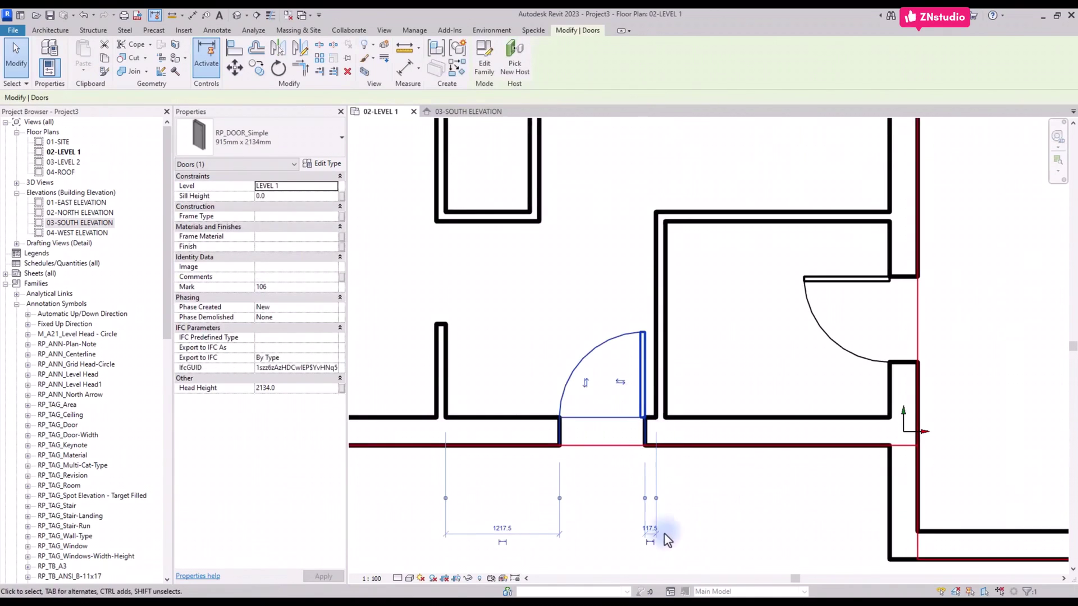
{"action": "left_click", "coordinate": [649, 528]}
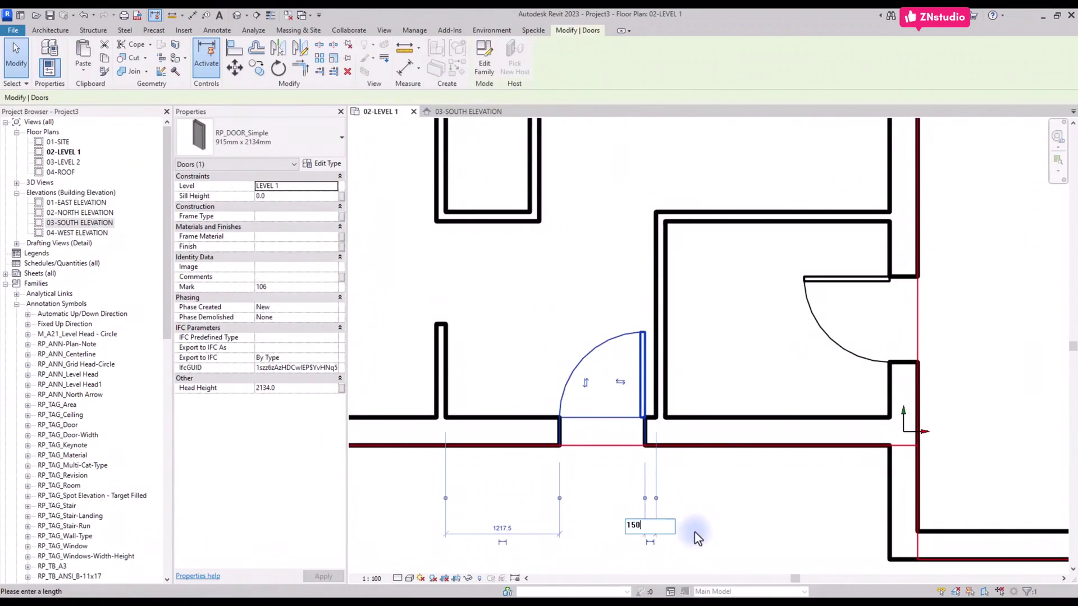
{"action": "key", "text": "Return"}
{"action": "scroll", "coordinate": [681, 511], "scroll_direction": "down", "scroll_amount": 4}
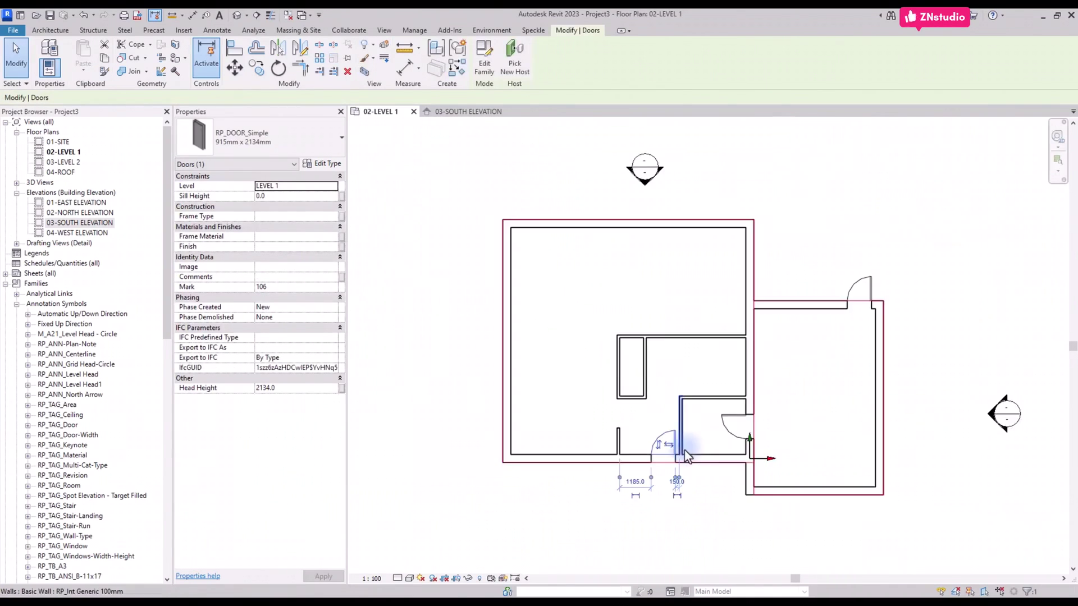
{"action": "scroll", "coordinate": [686, 455], "scroll_direction": "up", "scroll_amount": 1}
{"action": "key", "text": "Escape"}
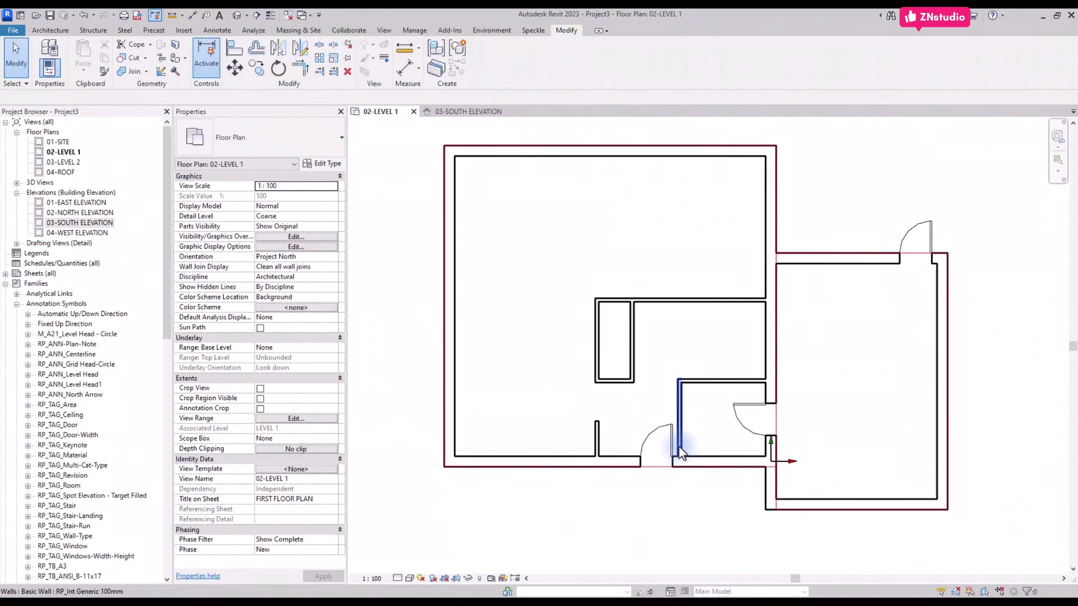
Place an M_DOOR_Overhead-Sectional 2400 x 2000mm door in the bottom wall.
{"action": "mouse_move", "coordinate": [689, 453]}
{"action": "middle_mouse_down"}
{"action": "mouse_move", "coordinate": [716, 457]}
{"action": "mouse_move", "coordinate": [683, 446]}
{"action": "middle_mouse_up"}
{"action": "left_click", "coordinate": [50, 30]}
{"action": "left_click", "coordinate": [66, 53]}
{"action": "left_click", "coordinate": [264, 140]}
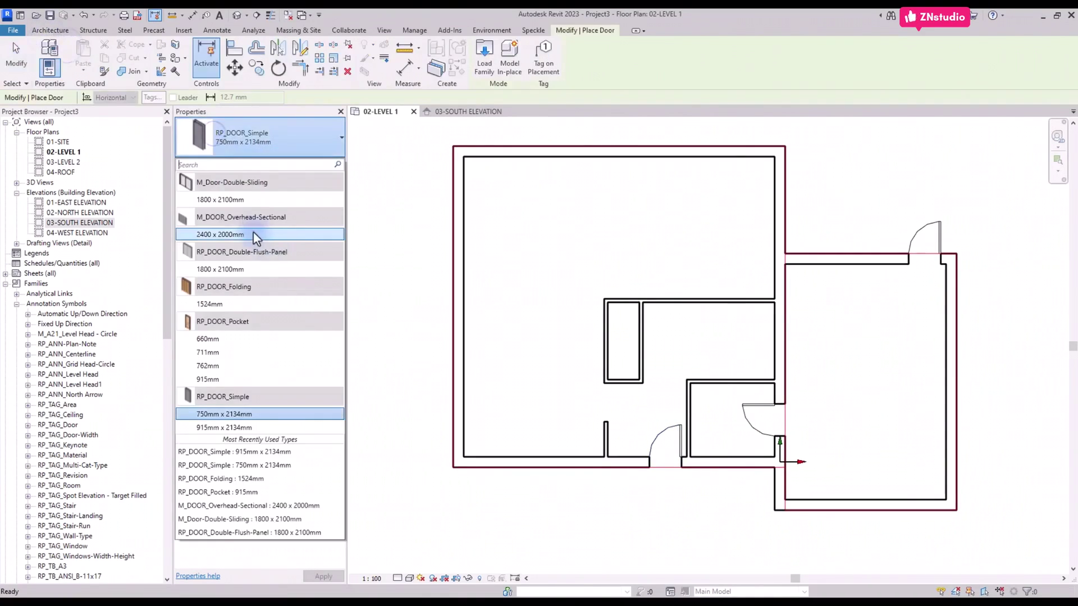
{"action": "left_click", "coordinate": [257, 235]}
{"action": "left_click", "coordinate": [871, 505]}
{"action": "key", "text": "Escape"}
{"action": "key", "text": "Escape"}
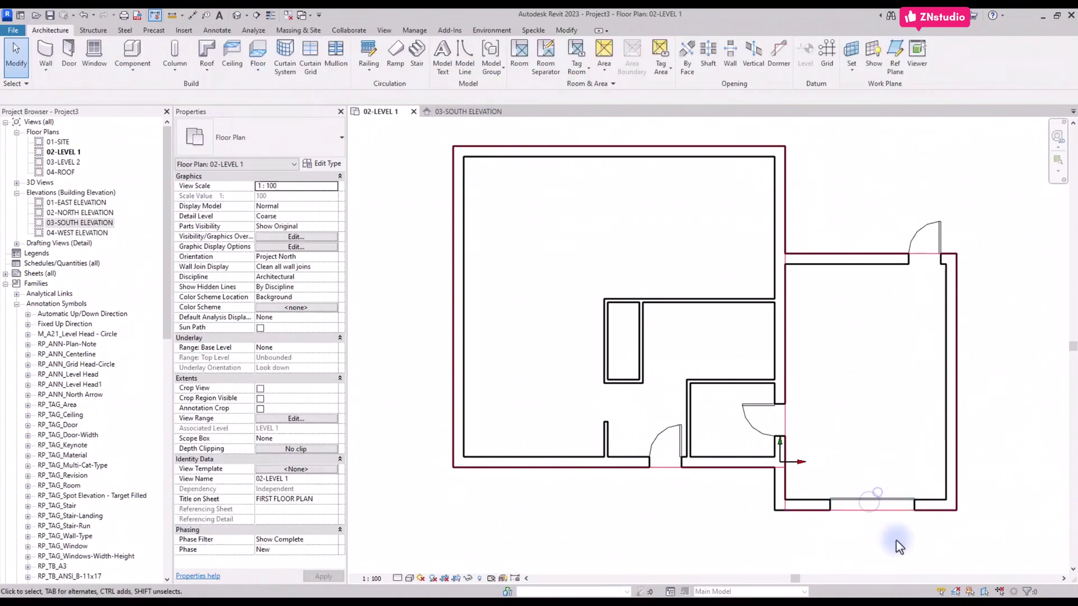
{"action": "scroll", "coordinate": [893, 513], "scroll_direction": "up", "scroll_amount": 2}
Centre the garage door in the wall with an EQ aligned dimension, then delete it.
{"action": "key", "text": "d"}
{"action": "key", "text": "i"}
{"action": "left_click", "coordinate": [714, 492]}
{"action": "left_click", "coordinate": [862, 487]}
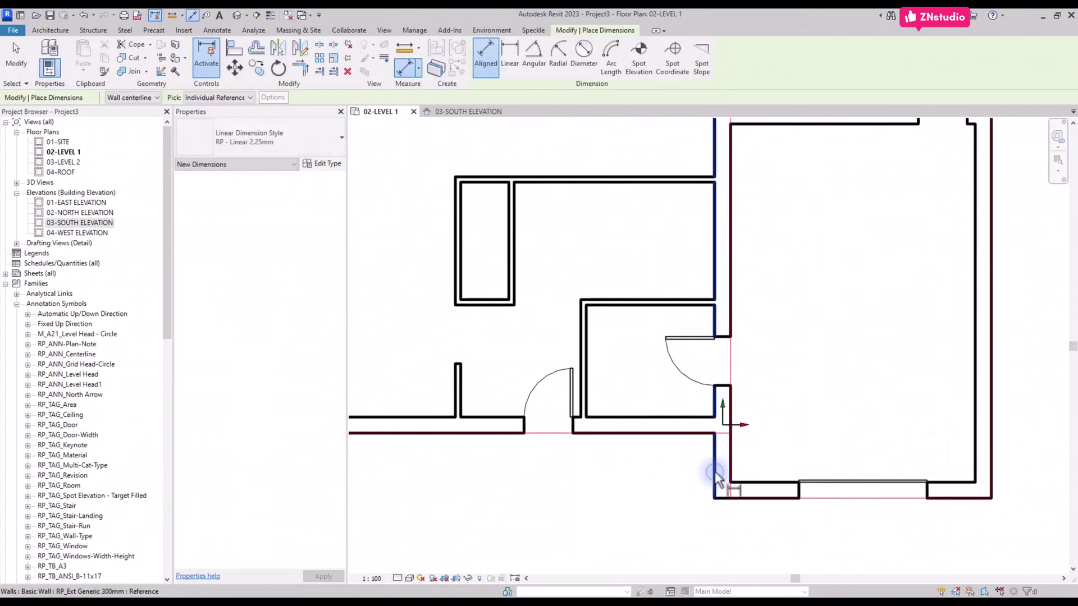
{"action": "scroll", "coordinate": [807, 490], "scroll_direction": "down", "scroll_amount": 1}
{"action": "left_click", "coordinate": [991, 494]}
{"action": "left_click", "coordinate": [875, 539]}
{"action": "key", "text": "Escape"}
{"action": "left_click", "coordinate": [831, 402]}
{"action": "key", "text": "Delete"}
{"action": "scroll", "coordinate": [833, 494], "scroll_direction": "down", "scroll_amount": 1}
{"action": "scroll", "coordinate": [767, 500], "scroll_direction": "up", "scroll_amount": 1}
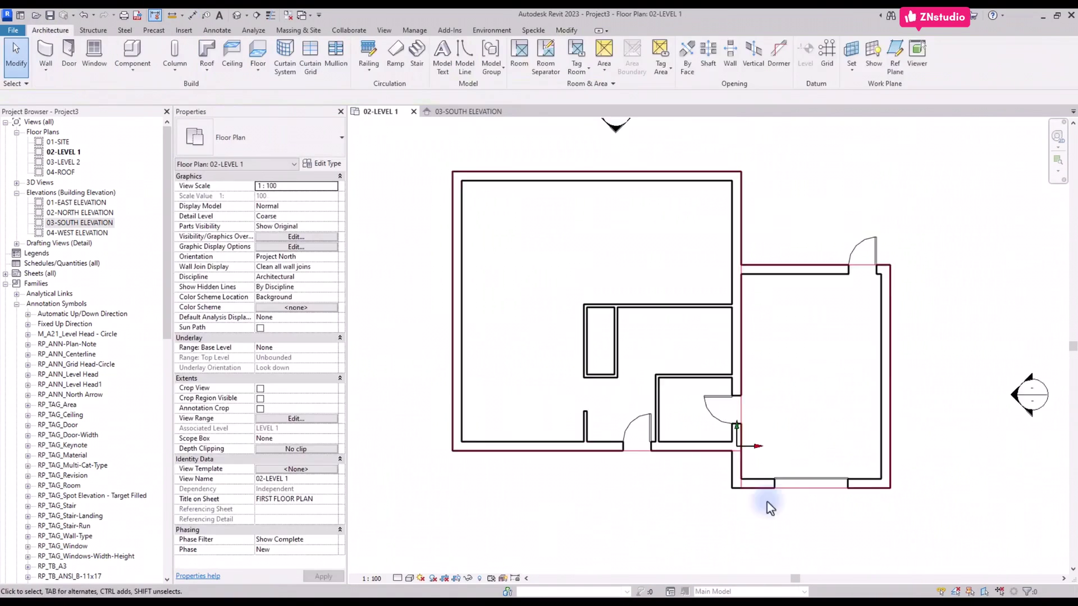
Place RP_DOOR_Pocket doors in two central room walls.
{"action": "key", "text": "d"}
{"action": "key", "text": "r"}
{"action": "left_click", "coordinate": [271, 140]}
{"action": "left_click", "coordinate": [217, 339]}
{"action": "scroll", "coordinate": [621, 300], "scroll_direction": "up", "scroll_amount": 2}
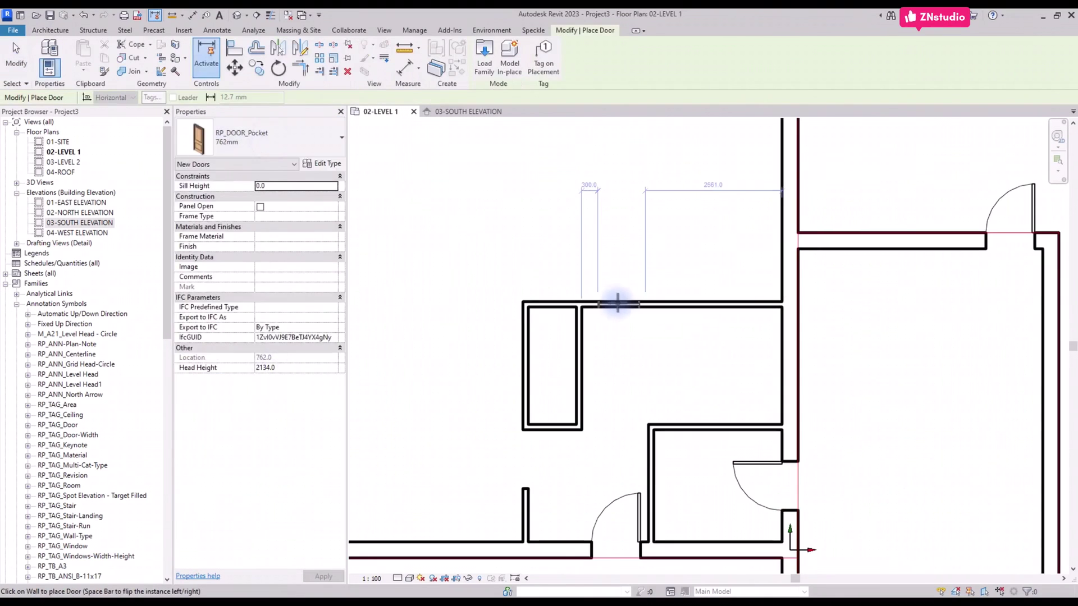
{"action": "left_click", "coordinate": [579, 371]}
{"action": "left_click", "coordinate": [651, 481]}
{"action": "key", "text": "Escape"}
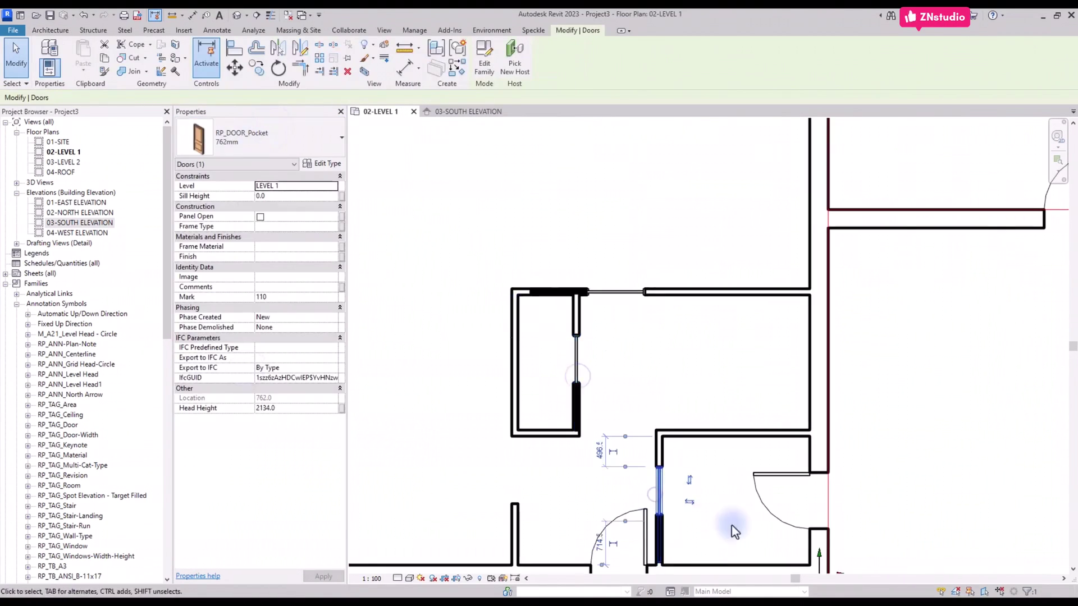
{"action": "key", "text": "Escape"}
{"action": "scroll", "coordinate": [704, 390], "scroll_direction": "down", "scroll_amount": 1}
{"action": "left_click", "coordinate": [620, 310]}
Place an RP_WIN_Fixed 0915 x 0610mm window in the bottom wall.
{"action": "key", "text": "Escape"}
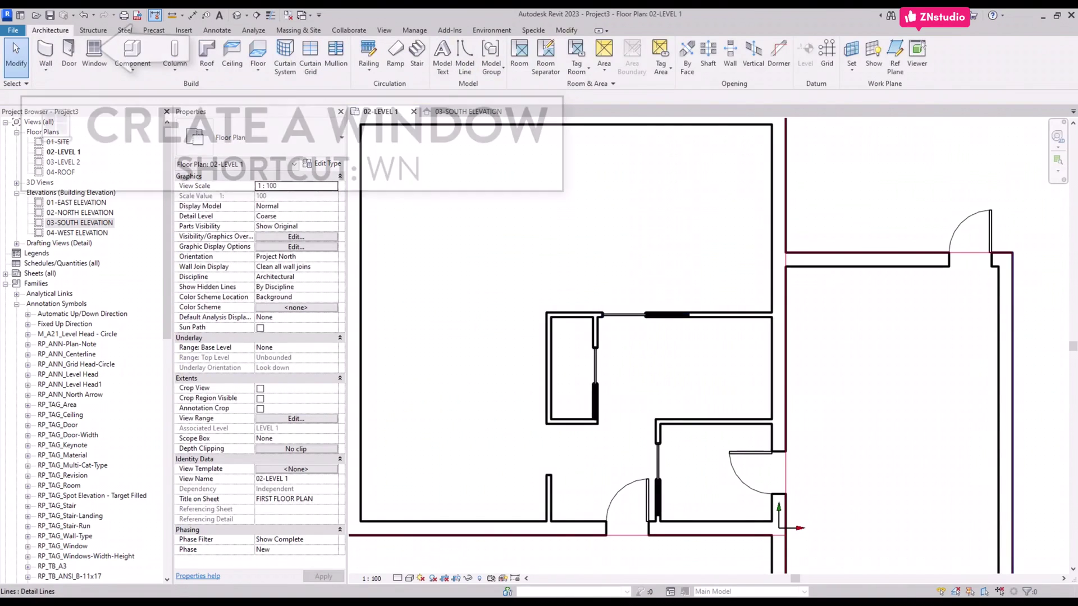
{"action": "scroll", "coordinate": [906, 330], "scroll_direction": "down", "scroll_amount": 1}
{"action": "middle_click_drag", "start_coordinate": [897, 329], "coordinate": [854, 339]}
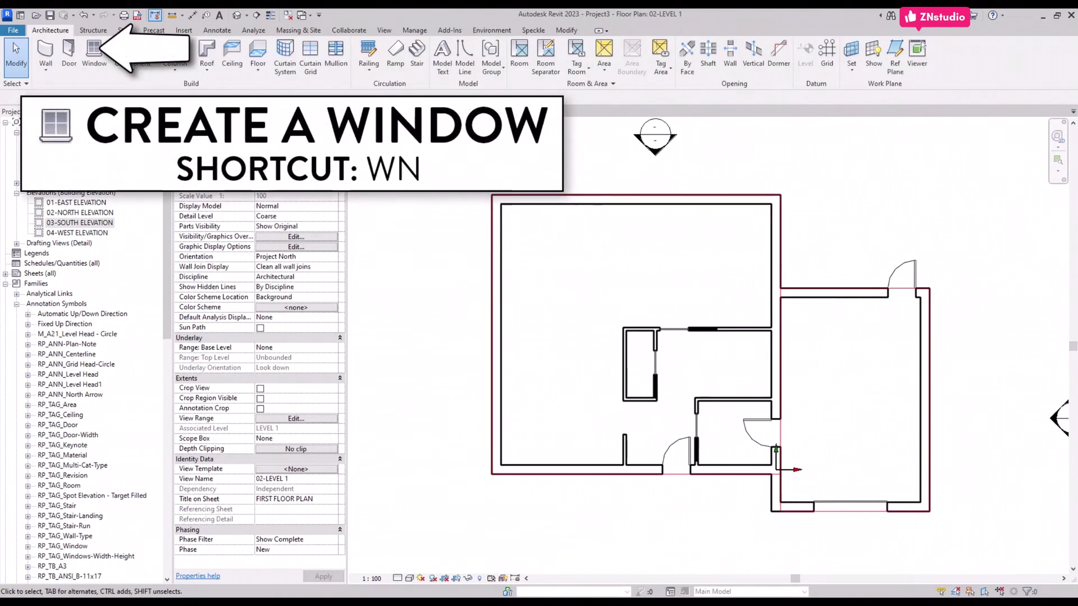
{"action": "left_click", "coordinate": [91, 49]}
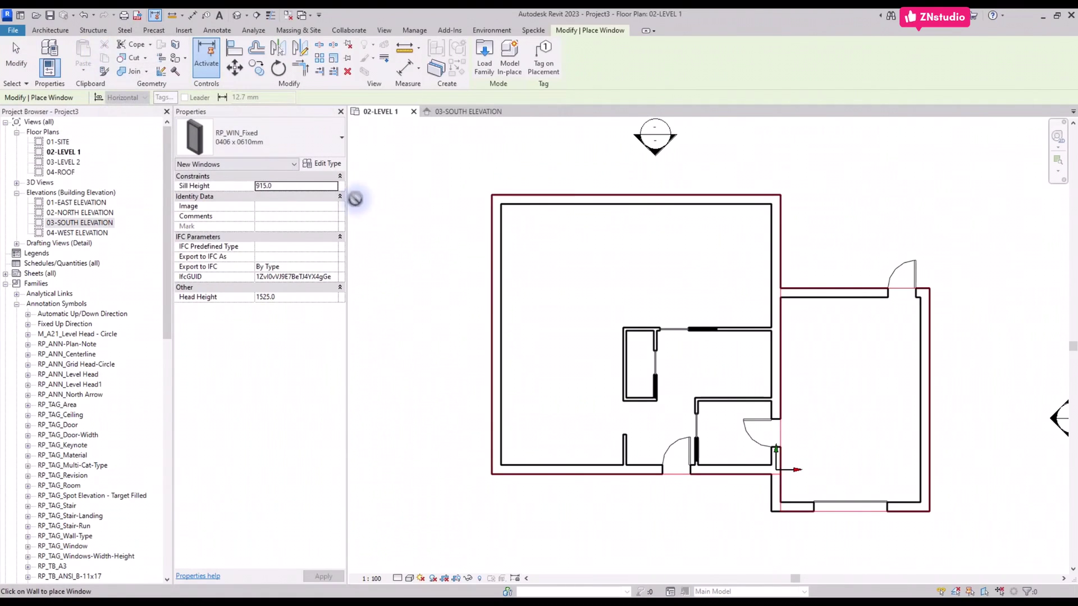
{"action": "left_click", "coordinate": [281, 137]}
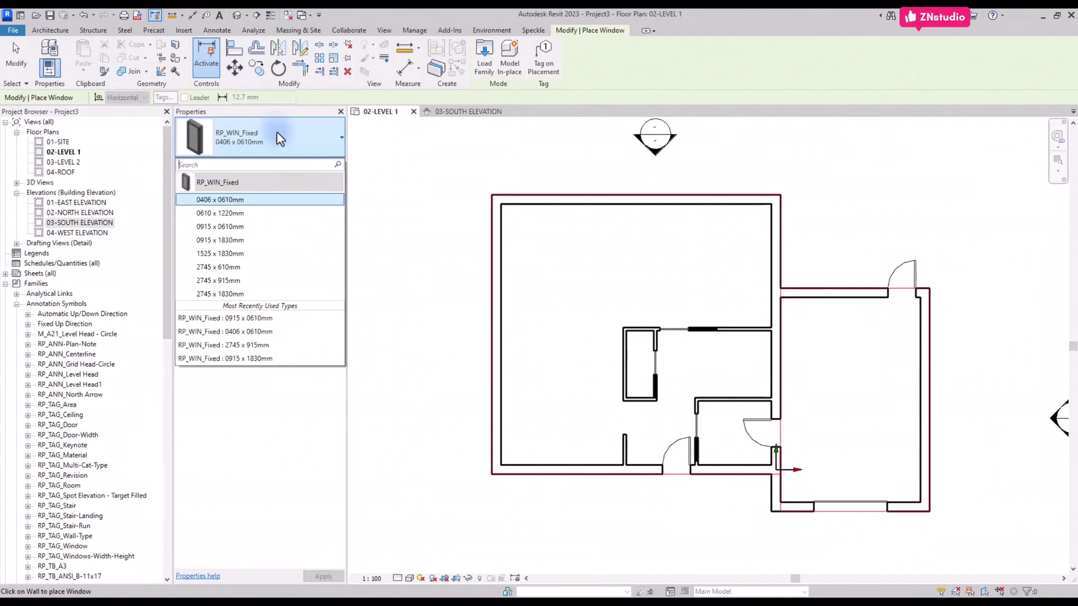
{"action": "left_click", "coordinate": [251, 227]}
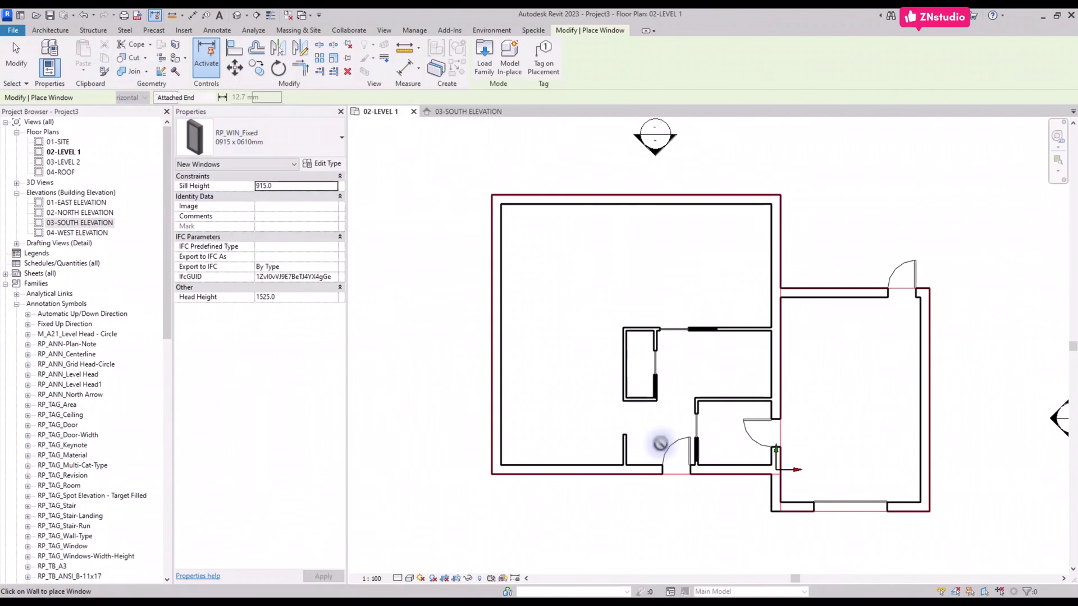
{"action": "left_click", "coordinate": [643, 474]}
{"action": "scroll", "coordinate": [645, 477], "scroll_direction": "up", "scroll_amount": 2}
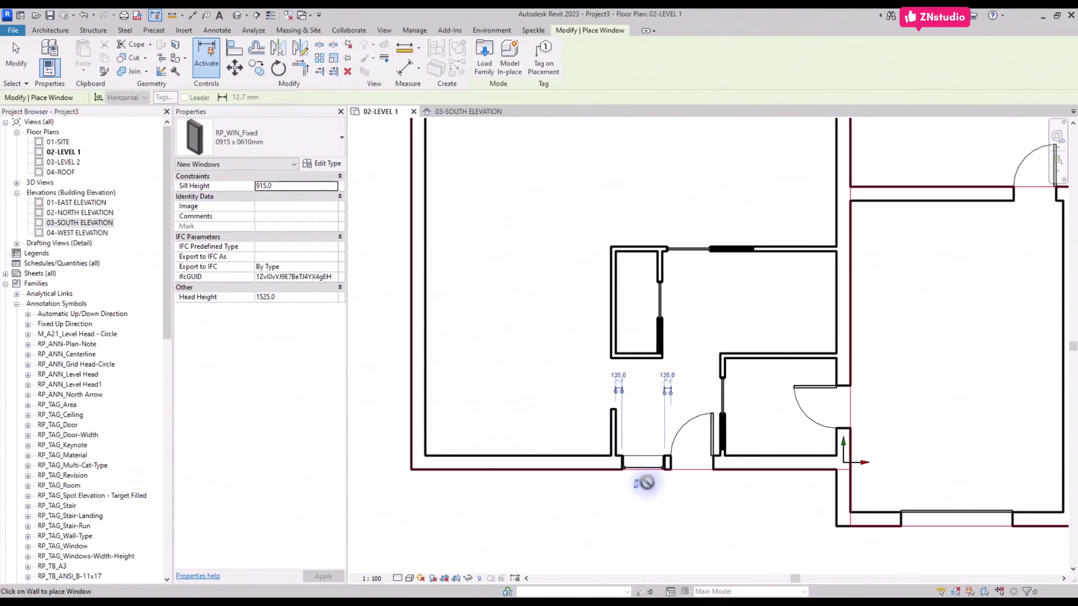
{"action": "key", "text": "Escape"}
{"action": "key", "text": "Escape"}
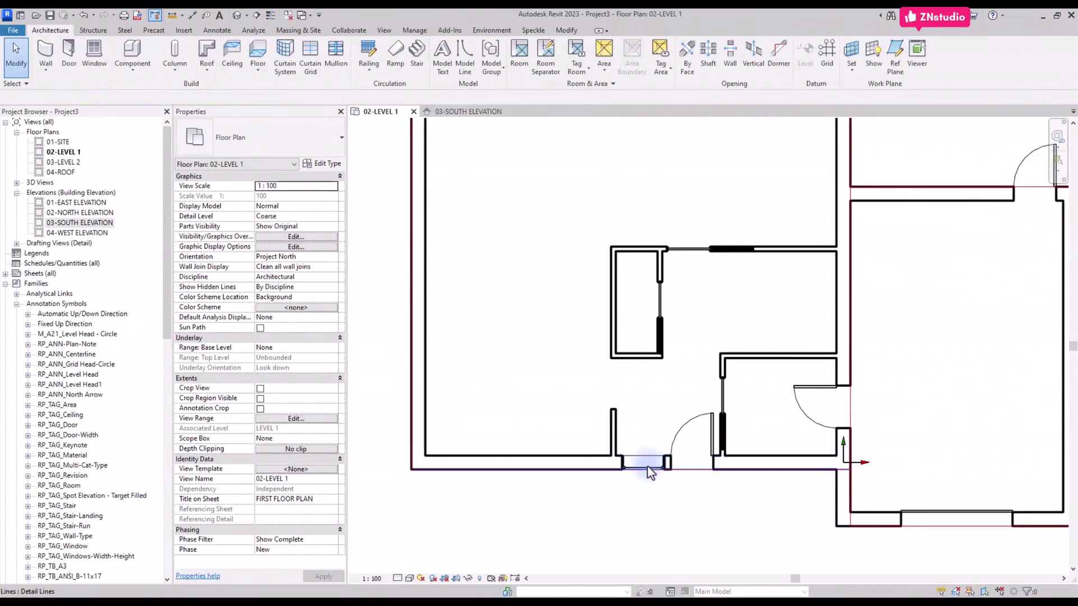
Add an RP_WIN_Fixed 2745 x 915mm window to the top wall.
{"action": "left_click", "coordinate": [647, 464]}
{"action": "key", "text": "c"}
{"action": "key", "text": "s"}
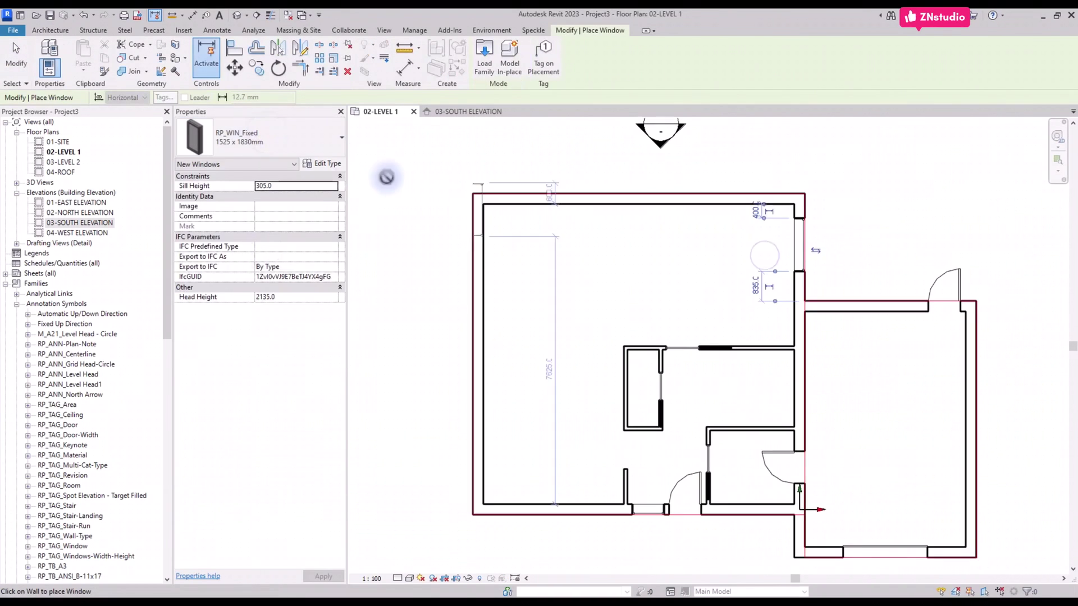
{"action": "left_click", "coordinate": [230, 140]}
{"action": "left_click", "coordinate": [241, 247]}
{"action": "left_click", "coordinate": [713, 198]}
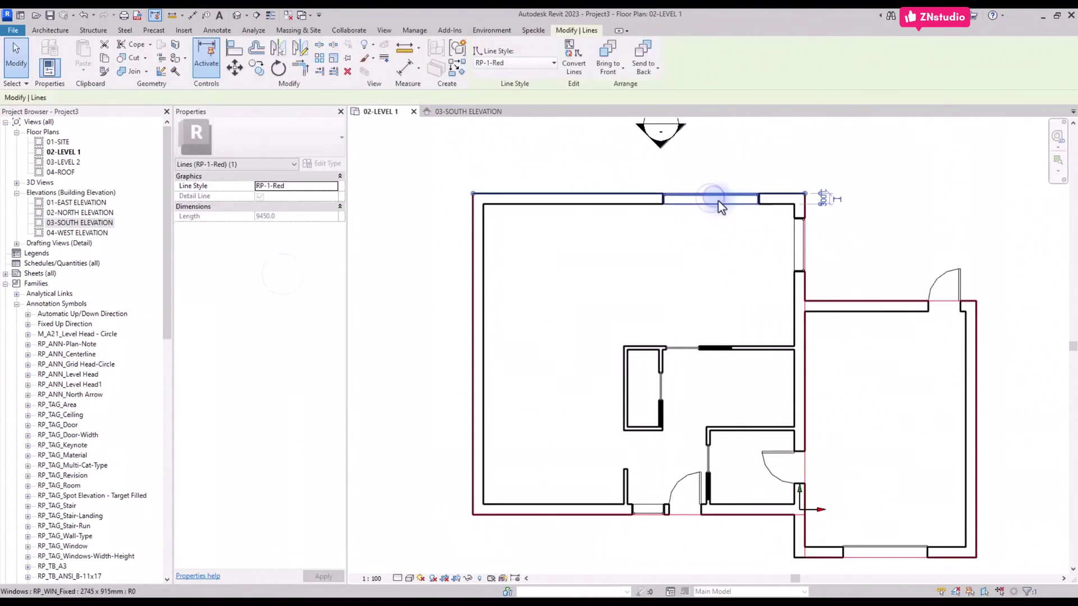
{"action": "key", "text": "Escape"}
Place an RP_WIN_Fixed 2745 x 610mm window on the left wall.
{"action": "key", "text": "w"}
{"action": "key", "text": "n"}
{"action": "scroll", "coordinate": [695, 200], "scroll_direction": "down", "scroll_amount": 1}
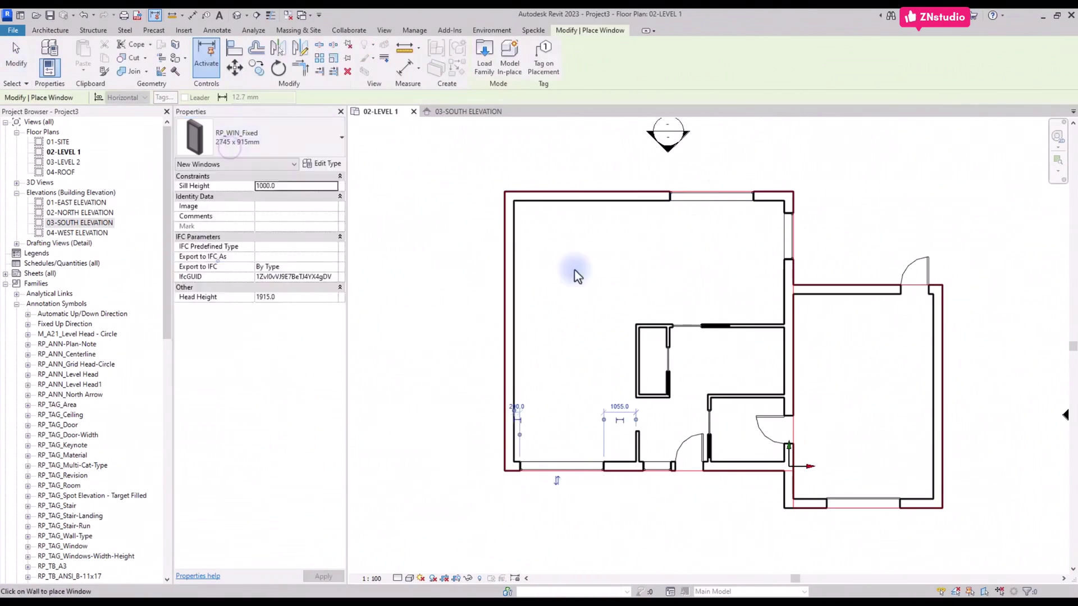
{"action": "left_click", "coordinate": [247, 142]}
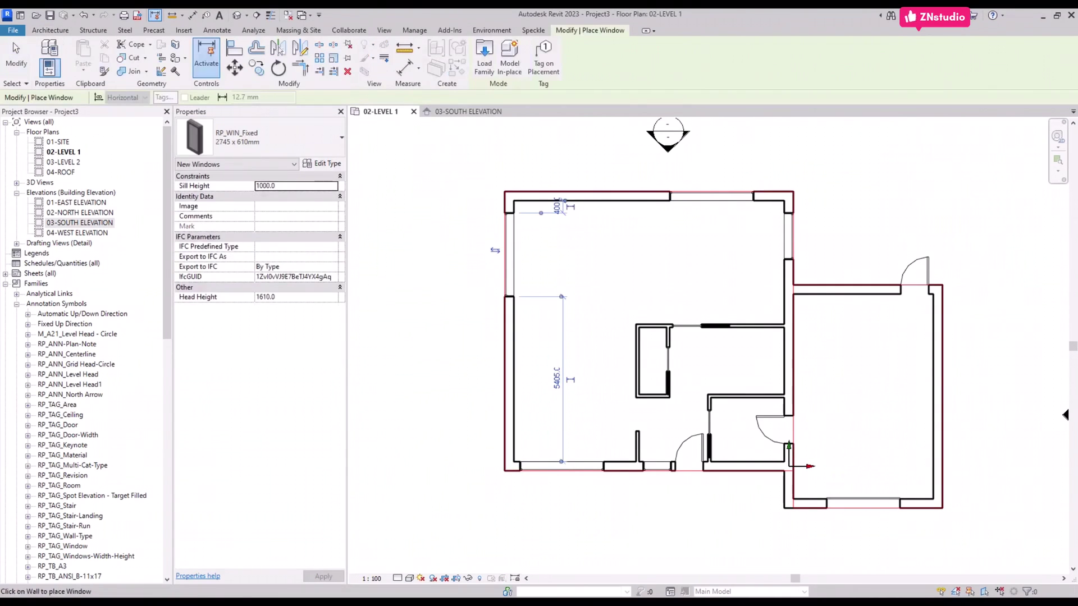
{"action": "left_click", "coordinate": [503, 418]}
Duplicate the left-wall window's type as 1220 x 915mm with Width set to 1220.
{"action": "key", "text": "Escape"}
{"action": "left_click", "coordinate": [508, 393]}
{"action": "left_click", "coordinate": [322, 163]}
{"action": "left_click", "coordinate": [438, 108]}
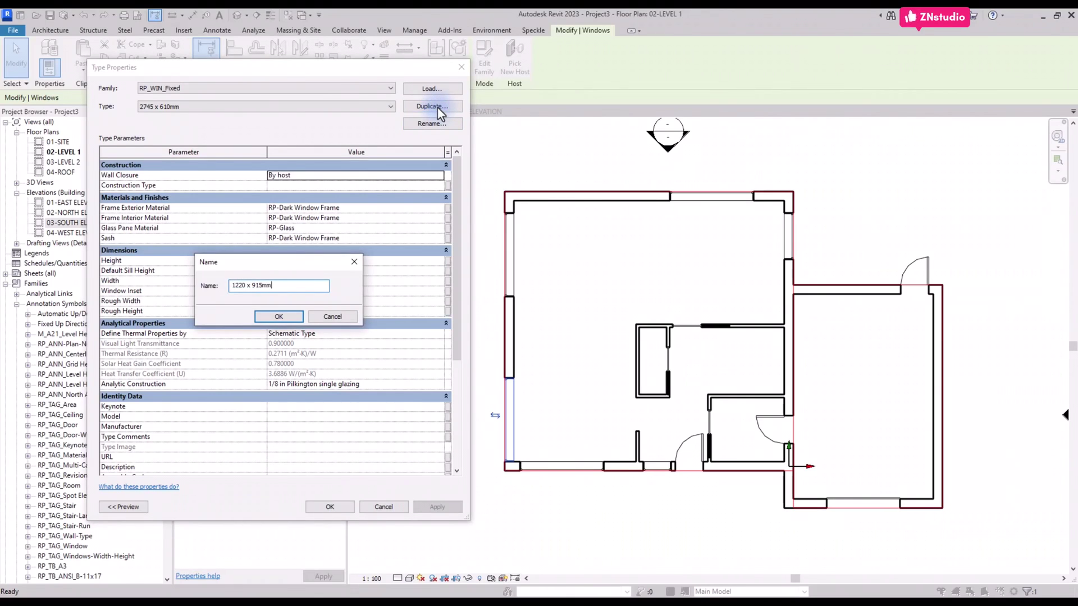
{"action": "key", "text": "Return"}
{"action": "left_click", "coordinate": [316, 279]}
{"action": "type", "text": "1220"}
{"action": "key", "text": "Return"}
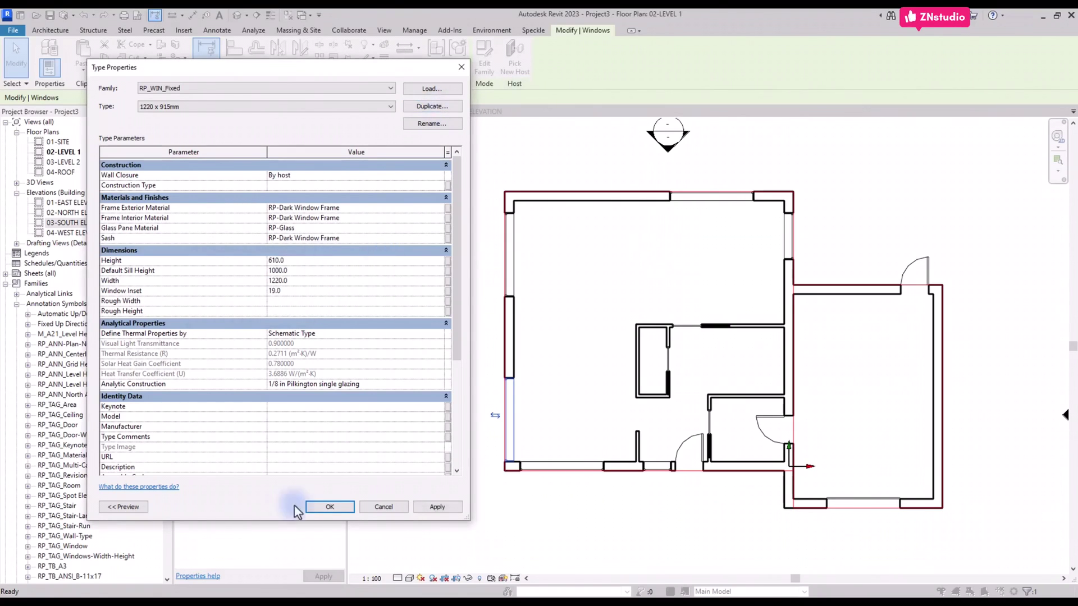
{"action": "left_click", "coordinate": [330, 507]}
Align the window flush with the left wall face using AL.
{"action": "scroll", "coordinate": [512, 481], "scroll_direction": "up", "scroll_amount": 5}
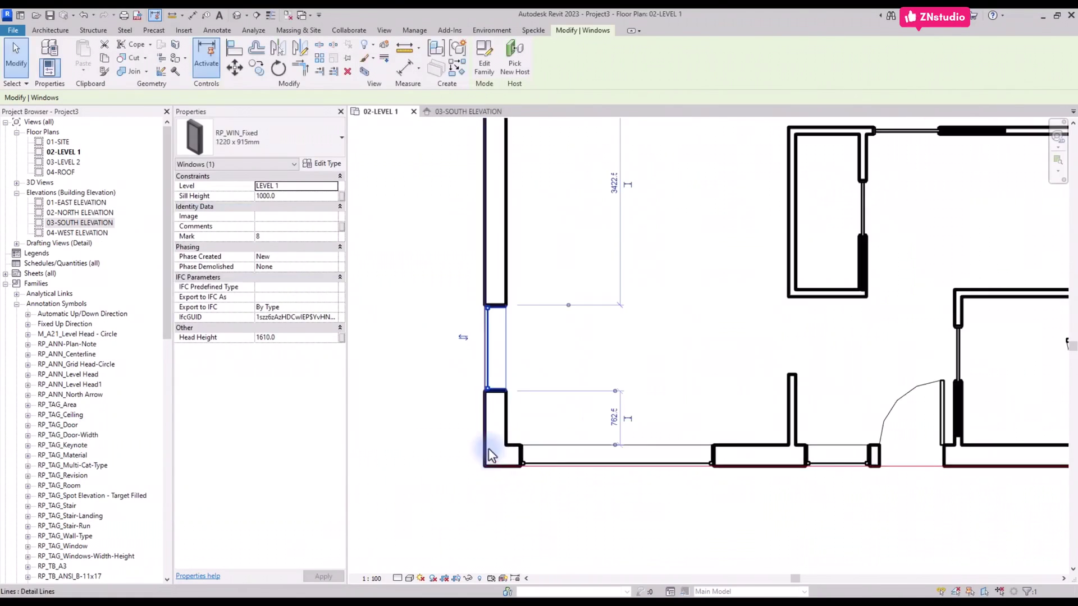
{"action": "key", "text": "a"}
{"action": "key", "text": "l"}
{"action": "left_click", "coordinate": [547, 446]}
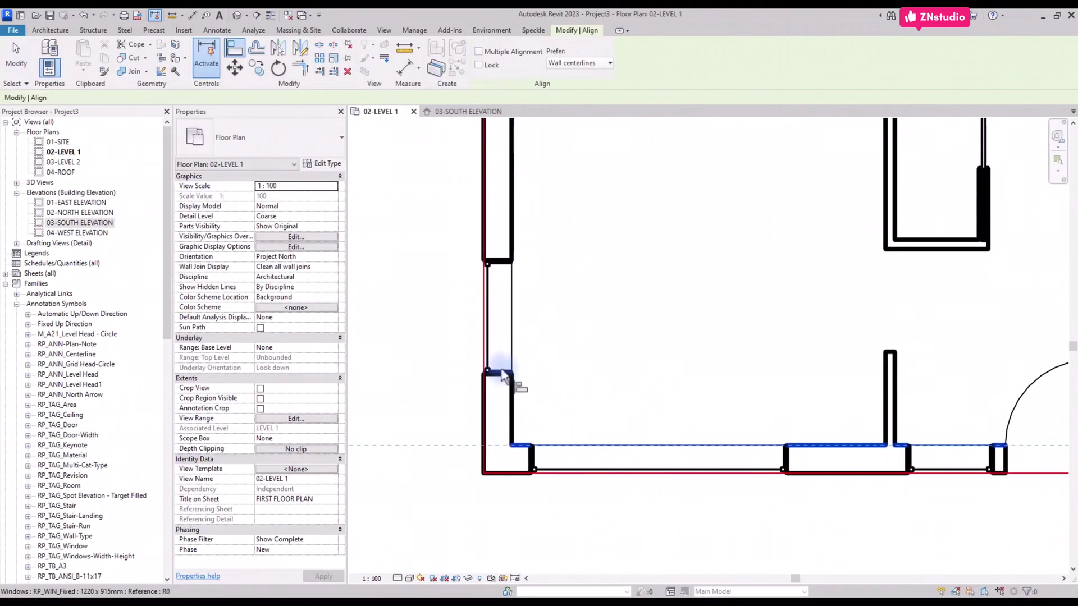
{"action": "left_click", "coordinate": [500, 373]}
{"action": "scroll", "coordinate": [502, 376], "scroll_direction": "down", "scroll_amount": 1}
{"action": "scroll", "coordinate": [502, 385], "scroll_direction": "down", "scroll_amount": 1}
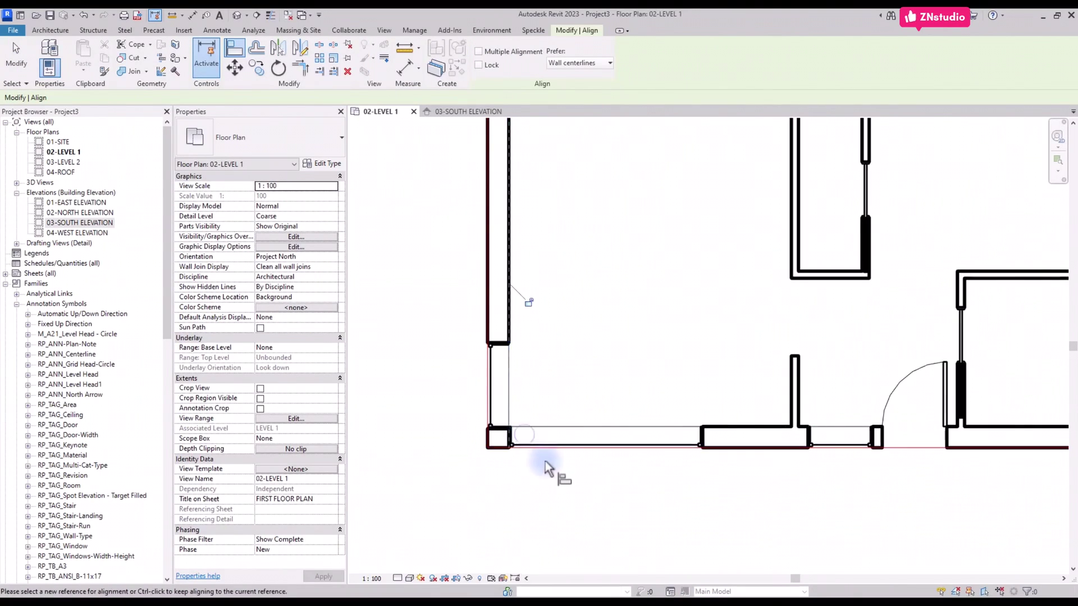
{"action": "scroll", "coordinate": [541, 460], "scroll_direction": "down", "scroll_amount": 1}
{"action": "scroll", "coordinate": [529, 461], "scroll_direction": "down", "scroll_amount": 1}
{"action": "middle_click_drag", "start_coordinate": [529, 464], "coordinate": [507, 443]}
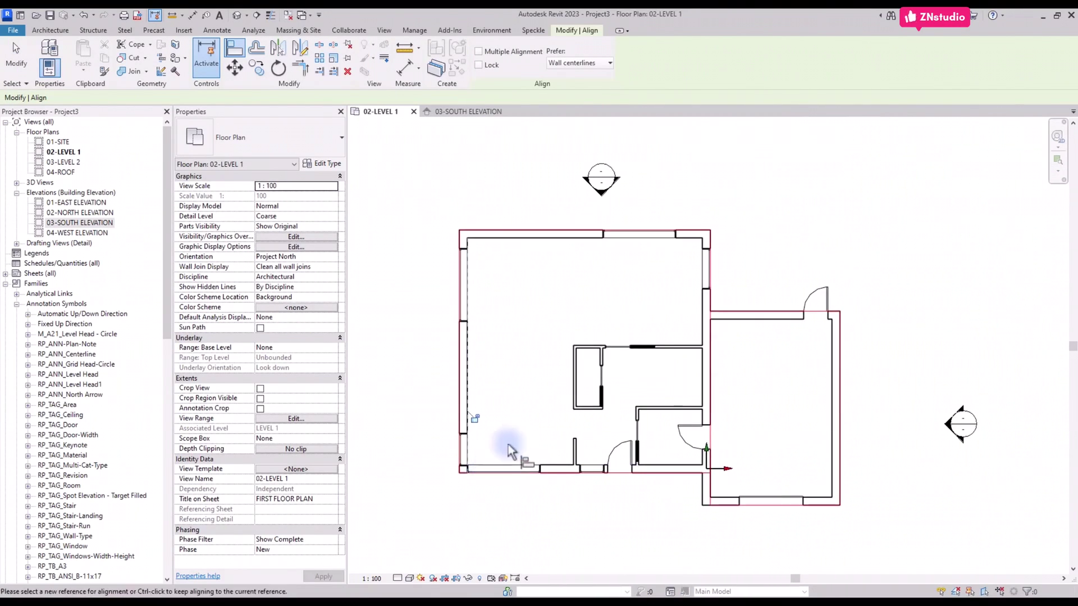
{"action": "key", "text": "Escape"}
Filter a window selection of the whole plan down to the RP-1-Red lines and remove them.
{"action": "scroll", "coordinate": [514, 406], "scroll_direction": "up", "scroll_amount": 2}
{"action": "left_click_drag", "start_coordinate": [428, 138], "coordinate": [944, 530]}
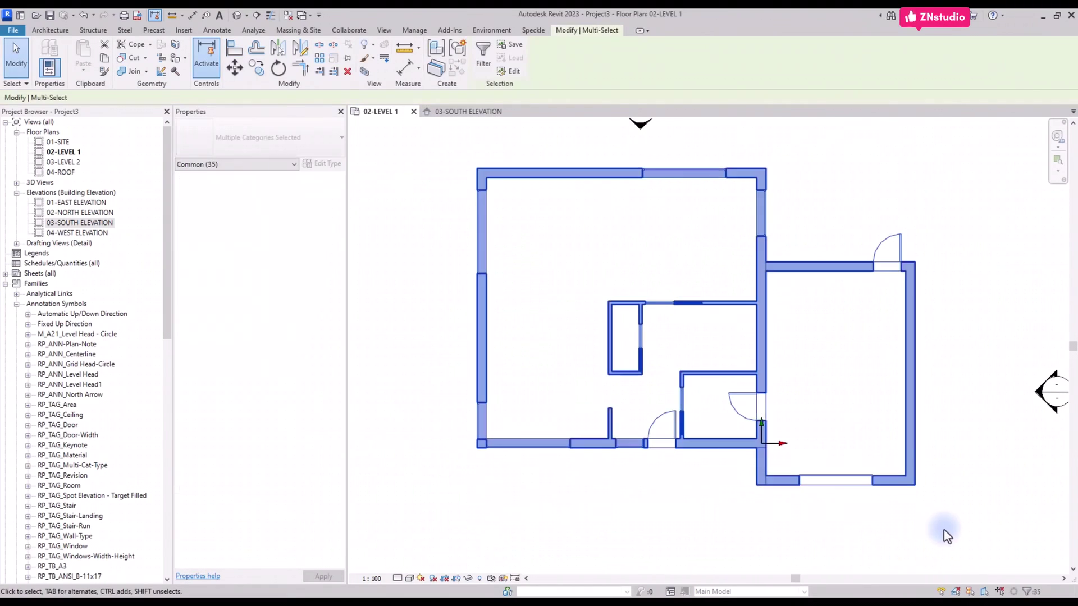
{"action": "left_click", "coordinate": [1028, 591]}
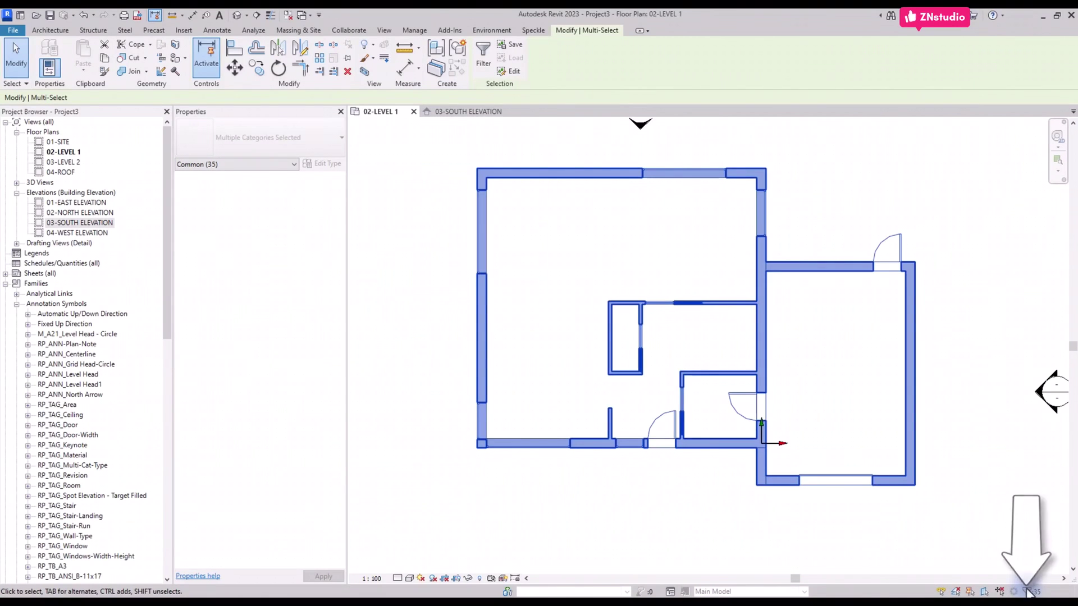
{"action": "left_click", "coordinate": [1030, 591]}
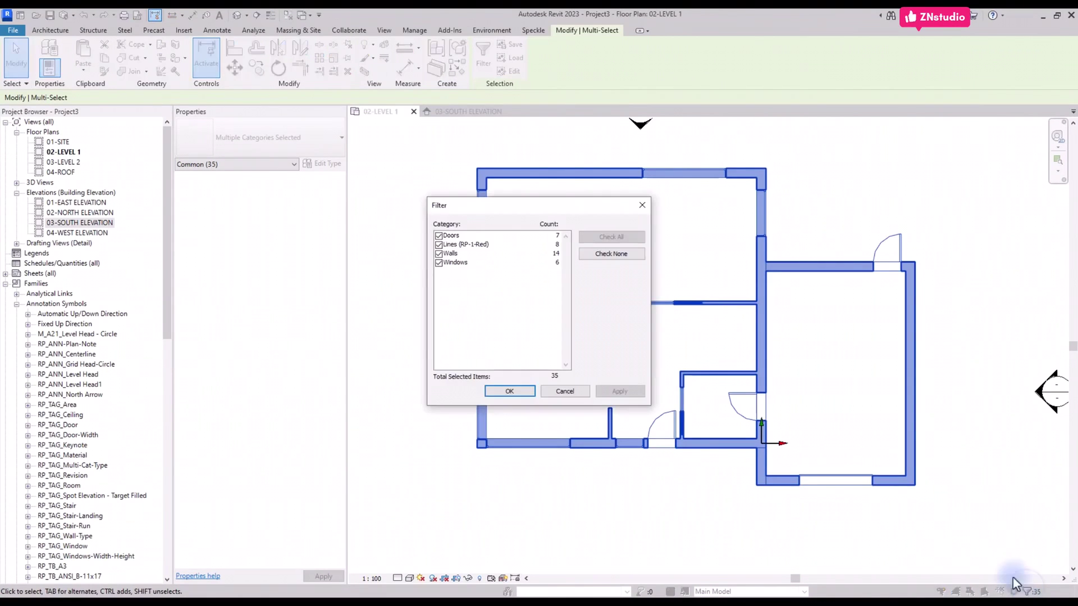
{"action": "left_click", "coordinate": [611, 254]}
{"action": "left_click", "coordinate": [439, 245]}
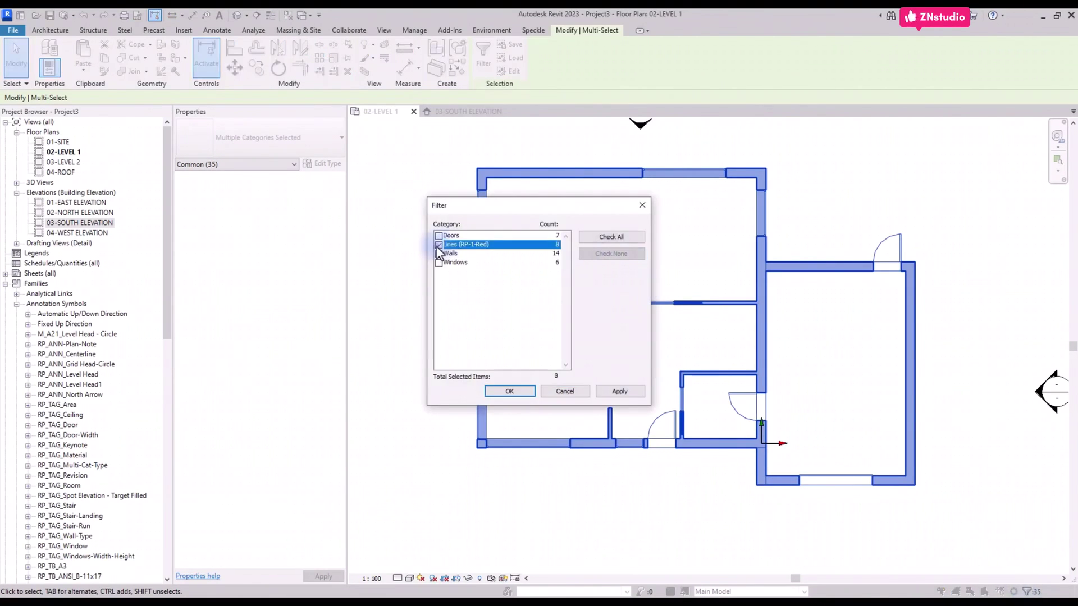
{"action": "left_click", "coordinate": [509, 392]}
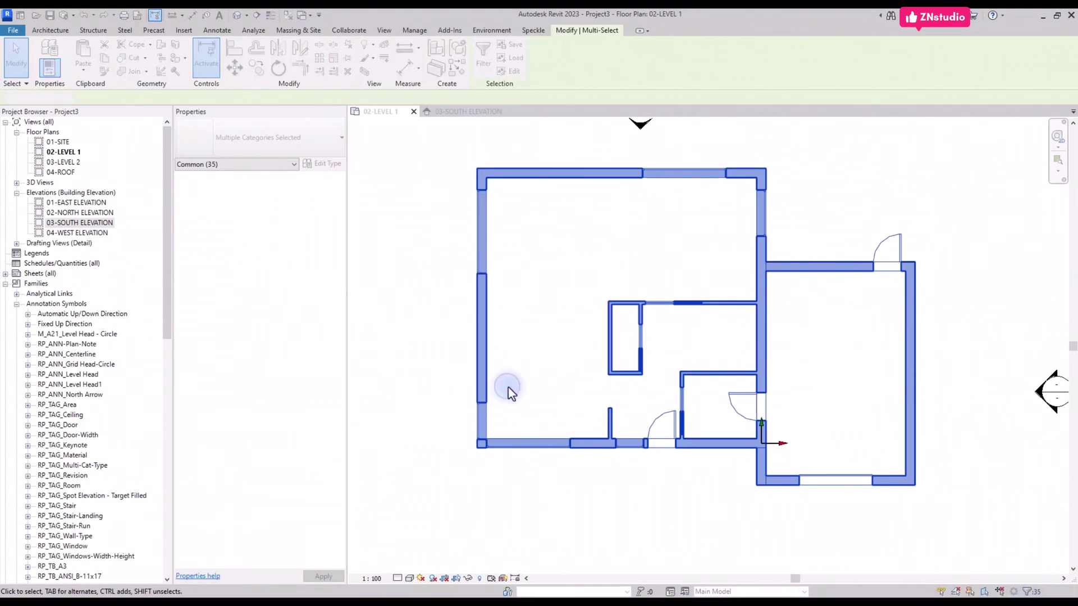
{"action": "left_click", "coordinate": [621, 428]}
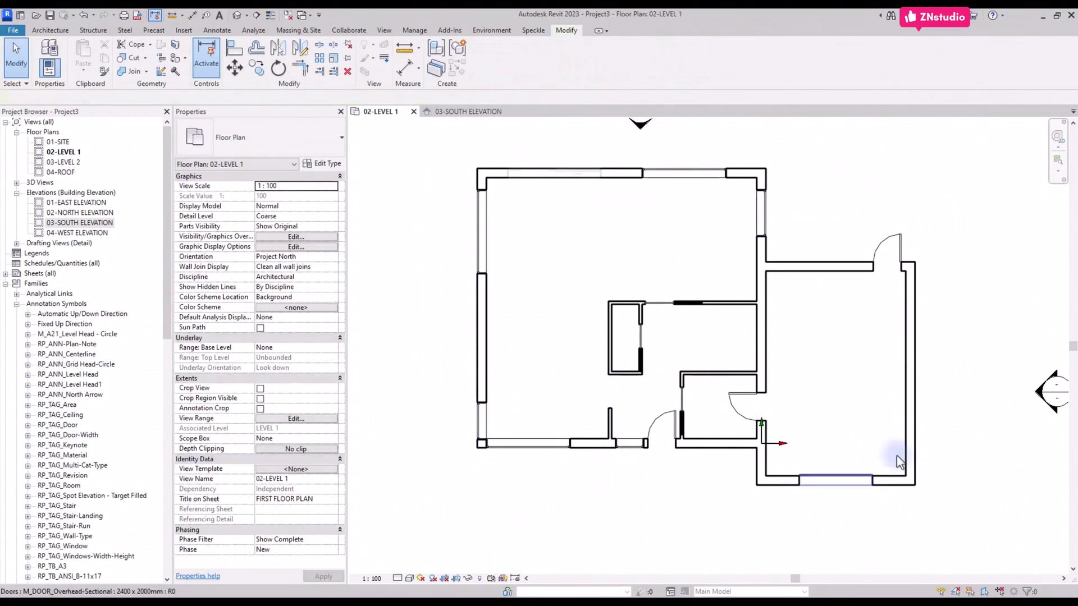
Copy the table with chairs from the legend into the top-left room.
{"action": "scroll", "coordinate": [717, 308], "scroll_direction": "down", "scroll_amount": 5}
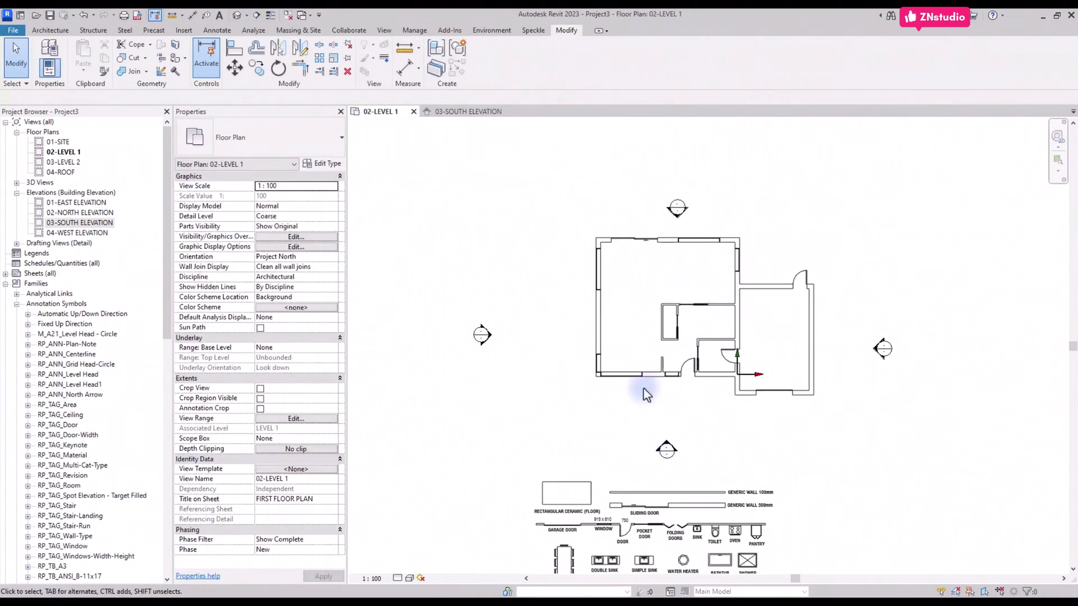
{"action": "scroll", "coordinate": [599, 429], "scroll_direction": "up", "scroll_amount": 2}
{"action": "left_click_drag", "start_coordinate": [572, 417], "coordinate": [608, 445]}
{"action": "left_click_drag", "start_coordinate": [634, 487], "coordinate": [633, 486]}
{"action": "left_click_drag", "start_coordinate": [595, 440], "coordinate": [603, 309]}
{"action": "scroll", "coordinate": [621, 313], "scroll_direction": "up", "scroll_amount": 3}
{"action": "scroll", "coordinate": [598, 309], "scroll_direction": "up", "scroll_amount": 1}
{"action": "left_click", "coordinate": [615, 286]}
{"action": "scroll", "coordinate": [702, 245], "scroll_direction": "down", "scroll_amount": 1}
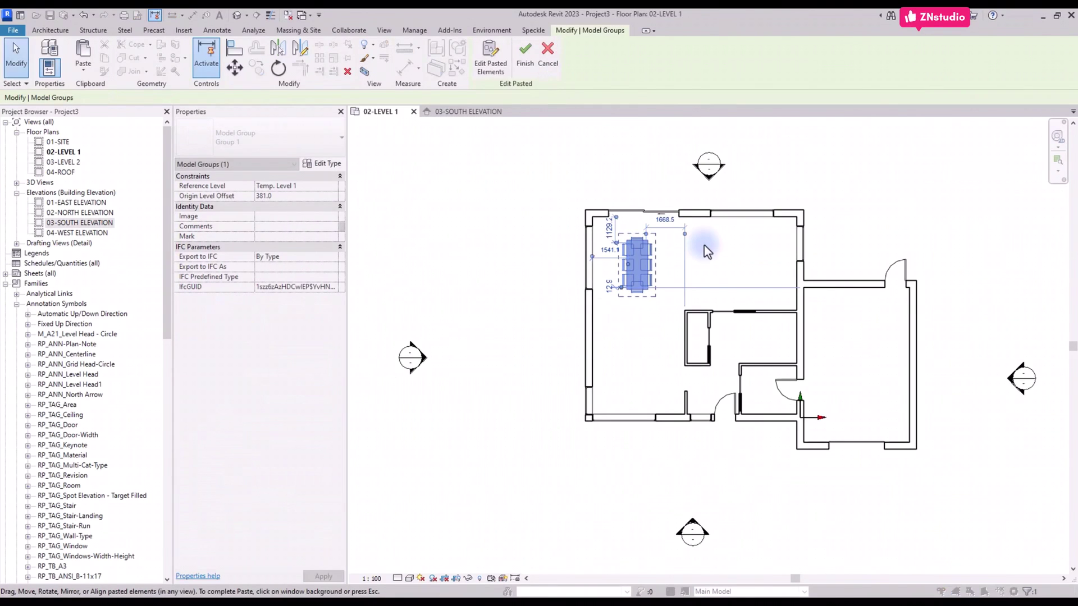
{"action": "left_click", "coordinate": [704, 244]}
Pick the legend's corner couch and start placing another one with CS.
{"action": "scroll", "coordinate": [698, 255], "scroll_direction": "down", "scroll_amount": 2}
{"action": "middle_click_drag", "start_coordinate": [642, 516], "coordinate": [668, 423]}
{"action": "left_click", "coordinate": [636, 499]}
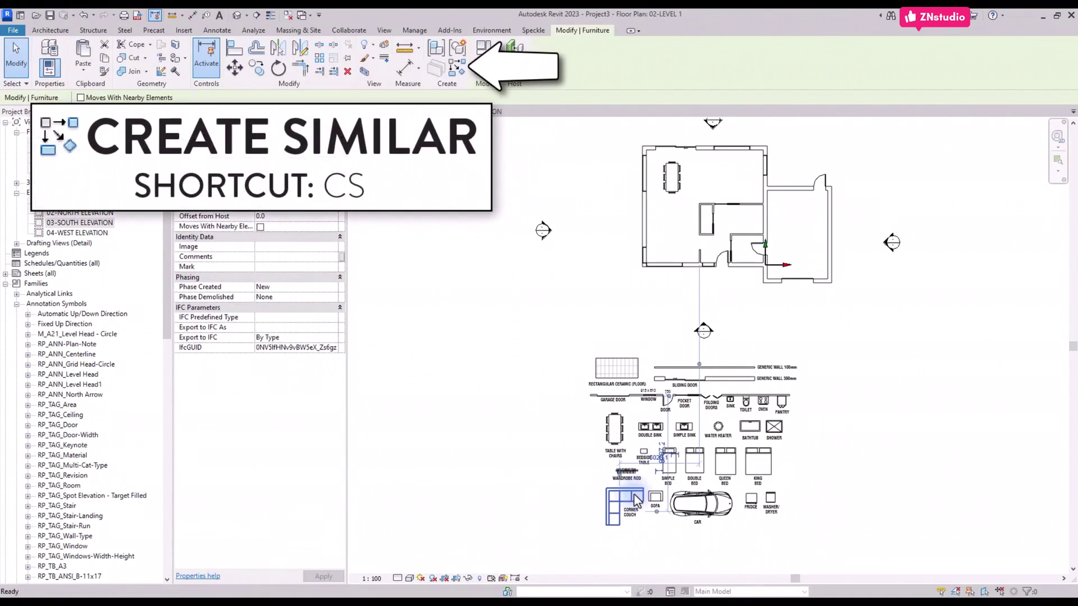
{"action": "key", "text": "c"}
{"action": "key", "text": "s"}
{"action": "scroll", "coordinate": [719, 230], "scroll_direction": "up", "scroll_amount": 5}
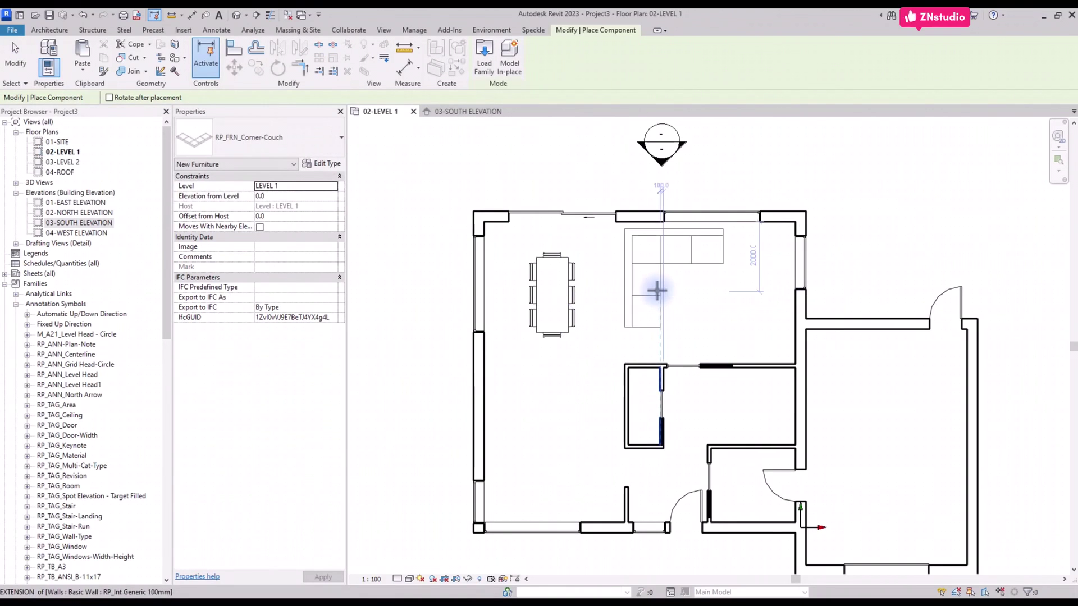
Place the corner couch, then paste the legend sofa by the right wall, rotated into the room.
{"action": "left_click", "coordinate": [657, 290]}
{"action": "key", "text": "Escape"}
{"action": "key", "text": "Escape"}
{"action": "scroll", "coordinate": [719, 218], "scroll_direction": "down", "scroll_amount": 5}
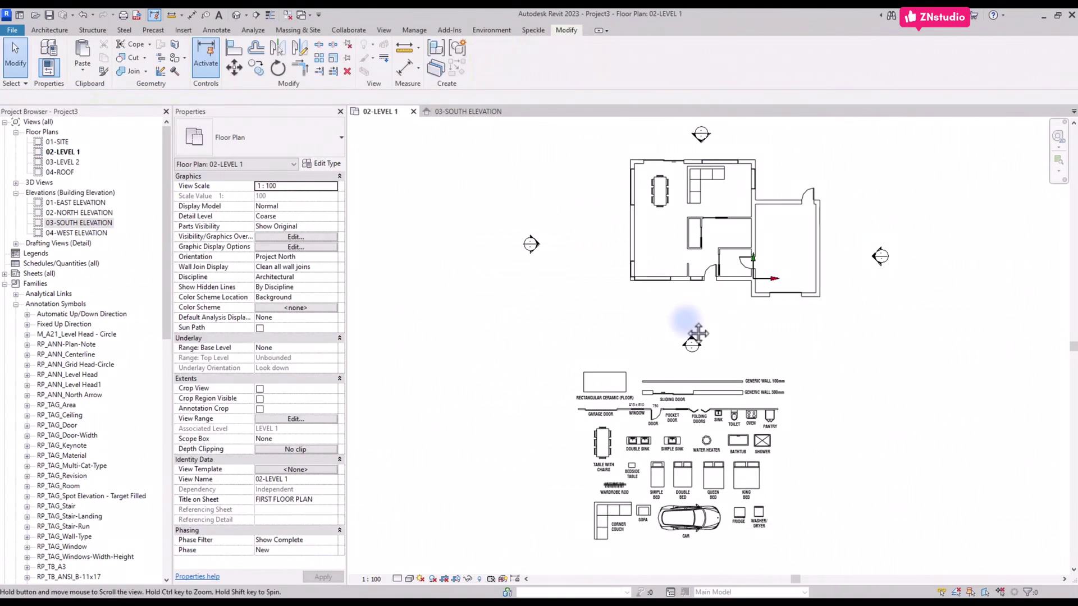
{"action": "left_click", "coordinate": [643, 501]}
{"action": "key", "text": "ctrl+c"}
{"action": "scroll", "coordinate": [733, 197], "scroll_direction": "up", "scroll_amount": 4}
{"action": "key", "text": "ctrl+v"}
{"action": "left_click", "coordinate": [750, 185]}
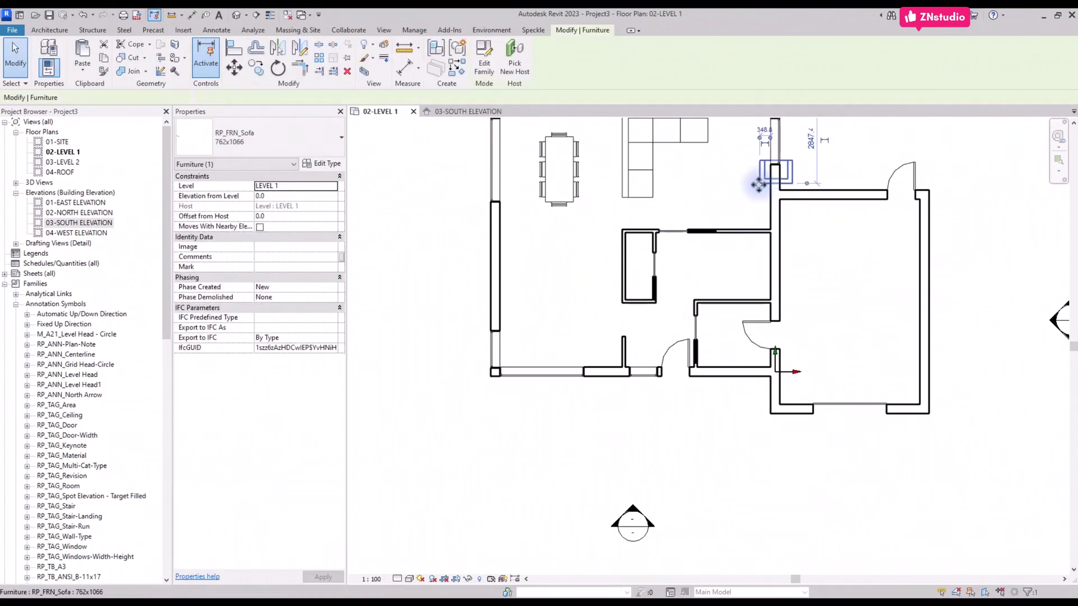
{"action": "key", "text": "space"}
{"action": "scroll", "coordinate": [755, 213], "scroll_direction": "down", "scroll_amount": 5}
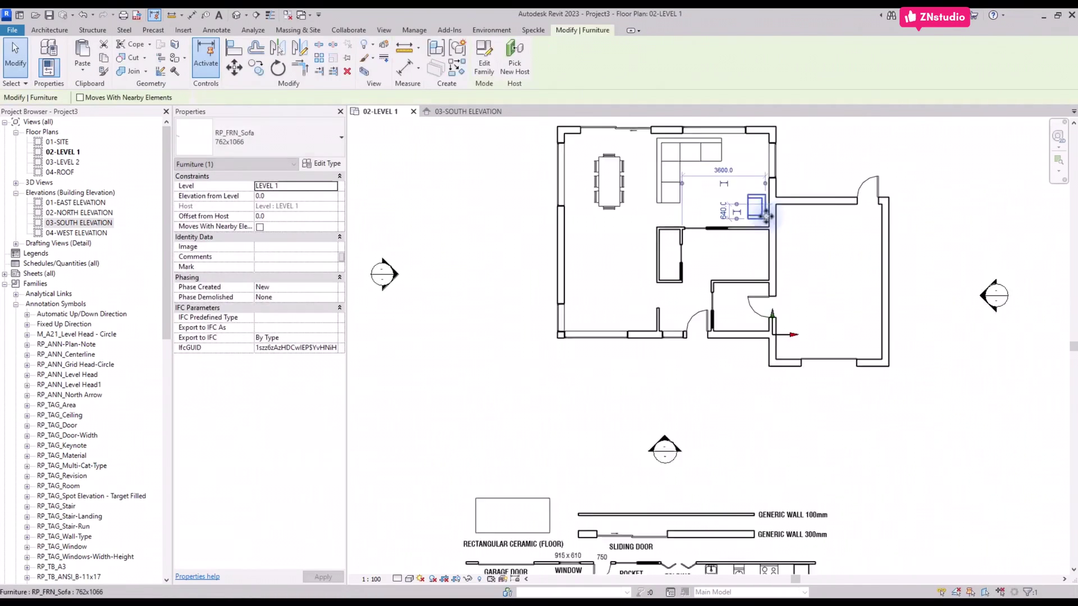
{"action": "scroll", "coordinate": [690, 415], "scroll_direction": "up", "scroll_amount": 3}
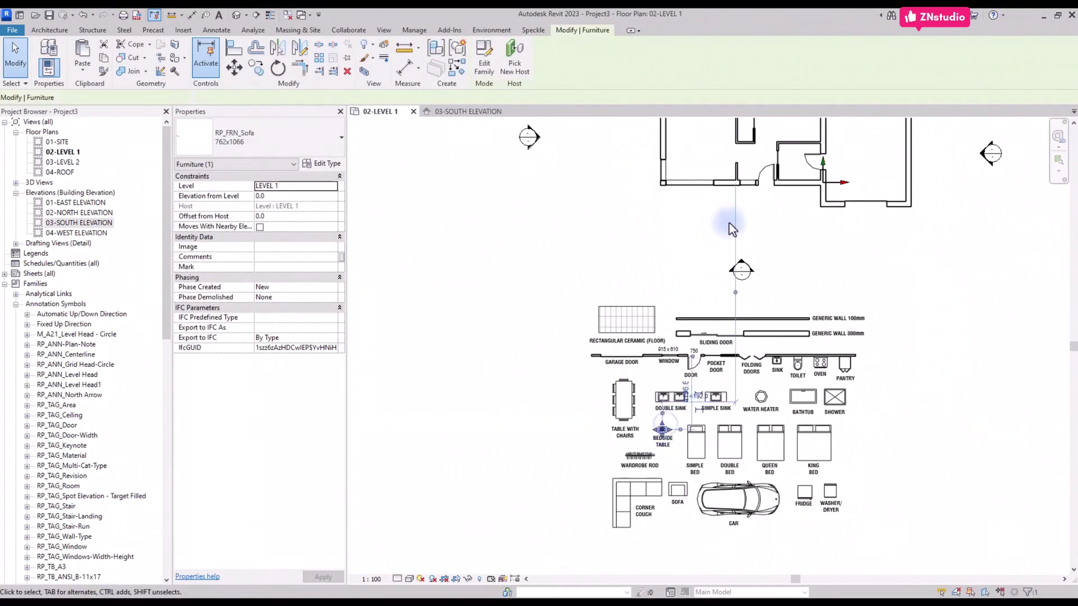
Paste a bedside table from the legend and push it against the wall.
{"action": "left_click", "coordinate": [662, 441]}
{"action": "scroll", "coordinate": [772, 191], "scroll_direction": "up", "scroll_amount": 5}
{"action": "key", "text": "ctrl+v"}
{"action": "scroll", "coordinate": [748, 203], "scroll_direction": "up", "scroll_amount": 2}
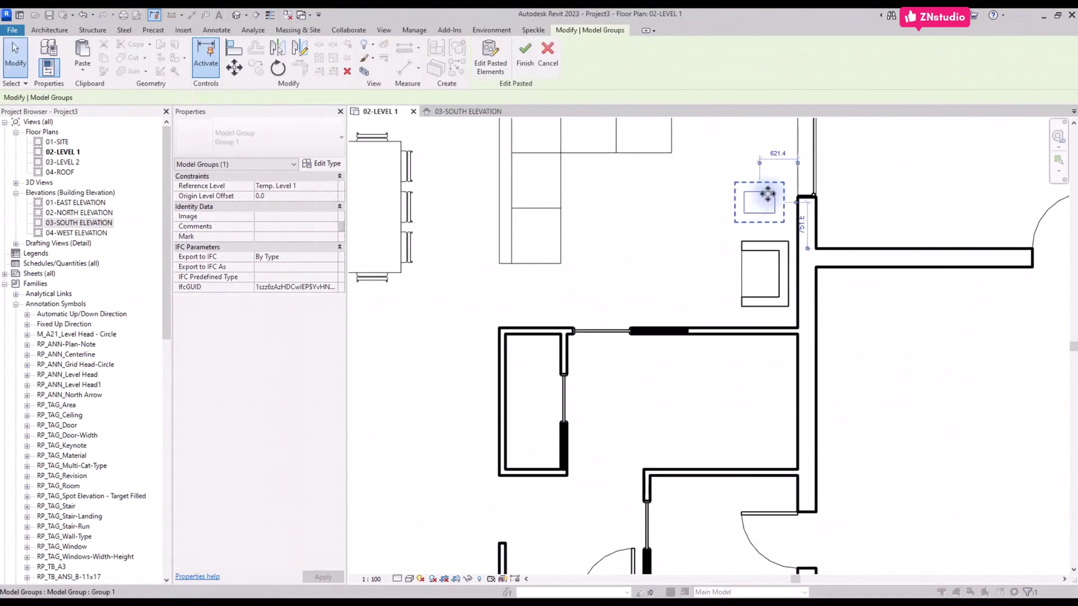
{"action": "left_click", "coordinate": [775, 202]}
{"action": "mouse_move", "coordinate": [777, 205]}
{"action": "left_mouse_down"}
{"action": "mouse_move", "coordinate": [754, 209]}
{"action": "mouse_move", "coordinate": [777, 233]}
{"action": "mouse_move", "coordinate": [777, 192]}
{"action": "left_mouse_up"}
{"action": "scroll", "coordinate": [786, 233], "scroll_direction": "down", "scroll_amount": 3}
Paste a second bedside table in front of the couch, then pick the legend's wardrobe rod.
{"action": "key", "text": "ctrl+v"}
{"action": "scroll", "coordinate": [710, 218], "scroll_direction": "up", "scroll_amount": 2}
{"action": "left_click", "coordinate": [710, 217]}
{"action": "key", "text": "Escape"}
{"action": "left_click", "coordinate": [713, 240]}
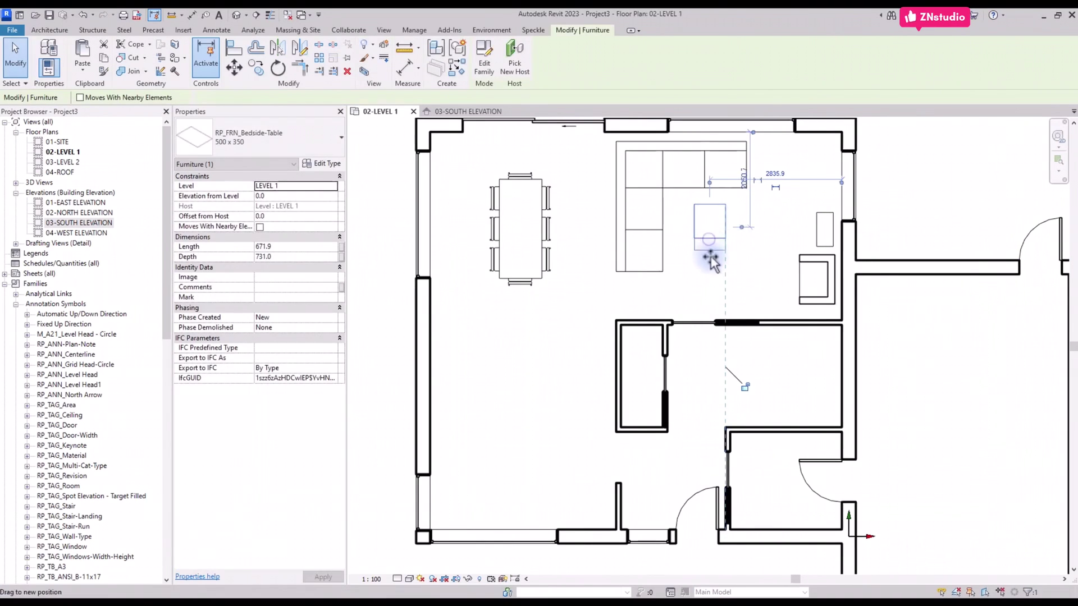
{"action": "scroll", "coordinate": [722, 242], "scroll_direction": "down", "scroll_amount": 3}
{"action": "key", "text": "Escape"}
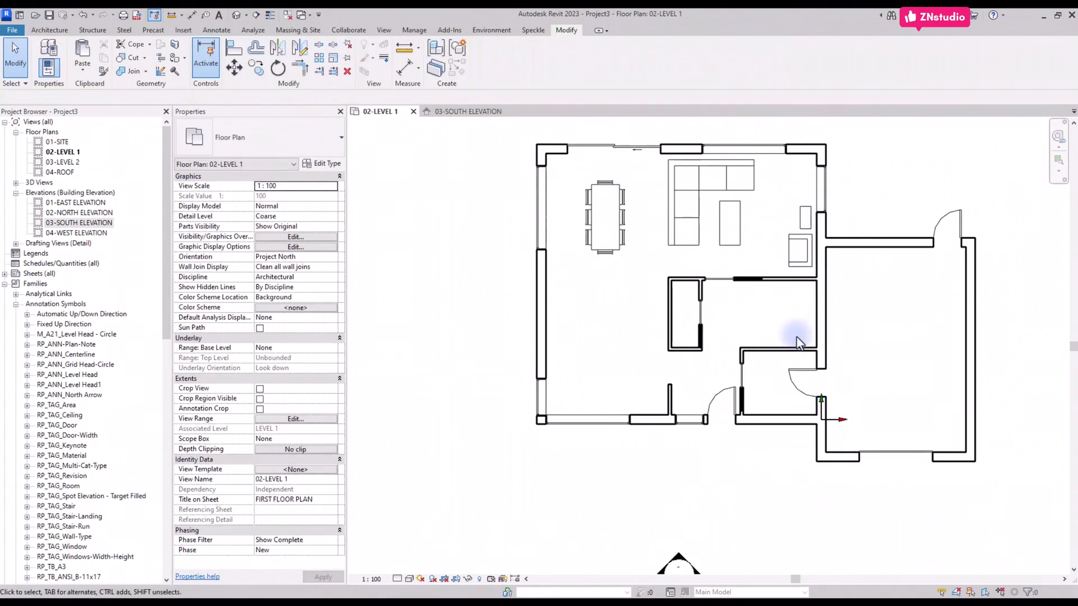
{"action": "scroll", "coordinate": [782, 230], "scroll_direction": "down", "scroll_amount": 2}
{"action": "middle_click_drag", "start_coordinate": [724, 517], "coordinate": [735, 453]}
{"action": "left_click", "coordinate": [646, 499]}
Place a wardrobe rod at the closet wall and stretch it to 2400 along the wall.
{"action": "key", "text": "c"}
{"action": "key", "text": "s"}
{"action": "scroll", "coordinate": [817, 236], "scroll_direction": "up", "scroll_amount": 4}
{"action": "scroll", "coordinate": [660, 390], "scroll_direction": "up", "scroll_amount": 4}
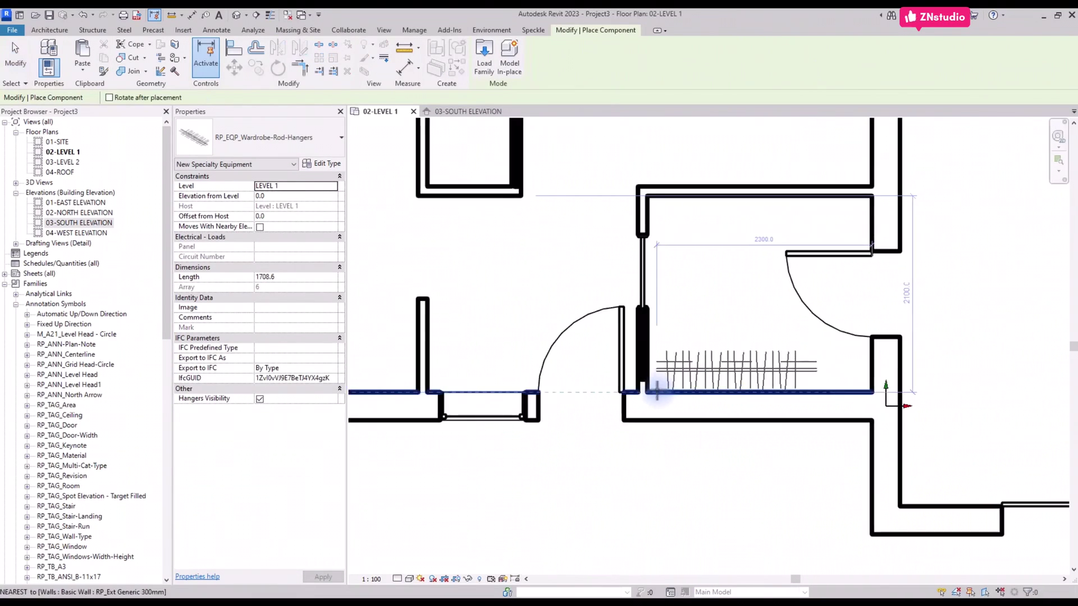
{"action": "left_click", "coordinate": [648, 391]}
{"action": "key", "text": "Escape"}
{"action": "key", "text": "Escape"}
{"action": "left_click", "coordinate": [806, 366]}
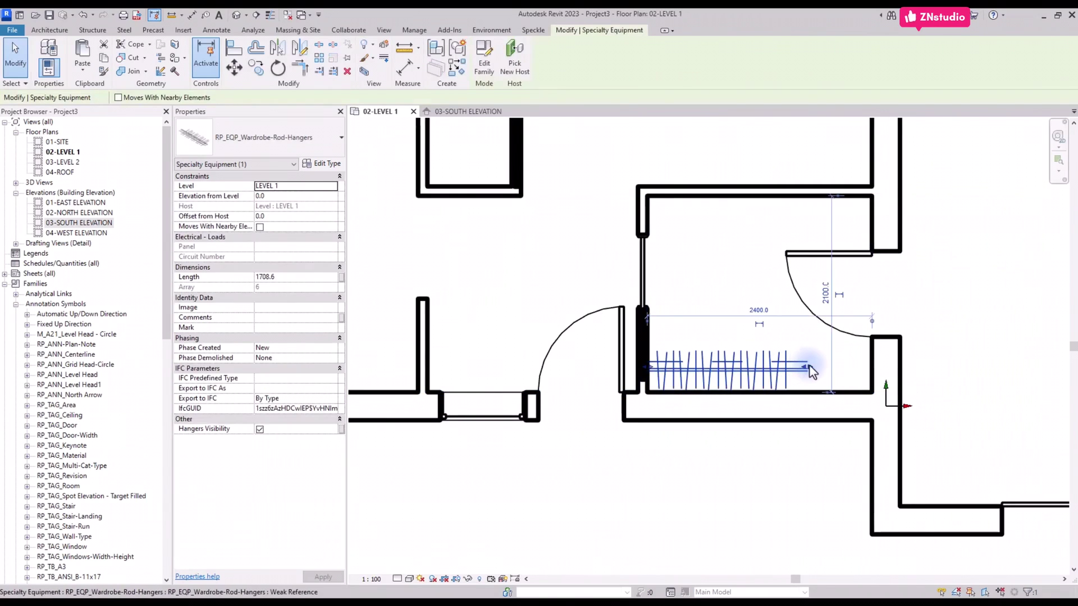
{"action": "left_click_drag", "start_coordinate": [806, 366], "coordinate": [873, 363]}
{"action": "scroll", "coordinate": [883, 349], "scroll_direction": "down", "scroll_amount": 5}
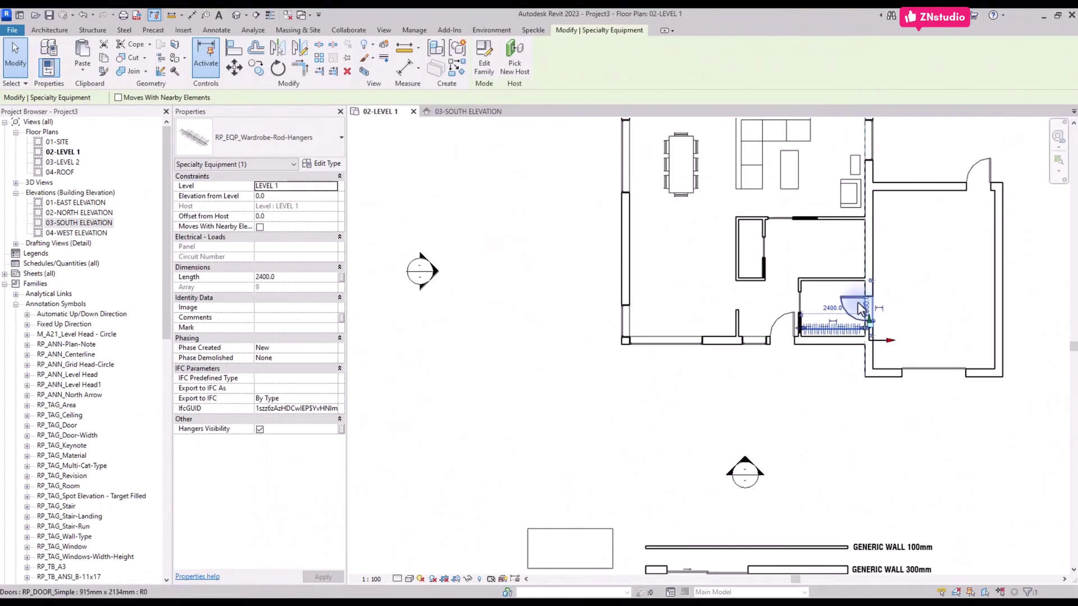
Copy the legend toilet against the small room's bottom wall with CS.
{"action": "middle_click_drag", "start_coordinate": [791, 350], "coordinate": [786, 185]}
{"action": "scroll", "coordinate": [786, 185], "scroll_direction": "down", "scroll_amount": 2}
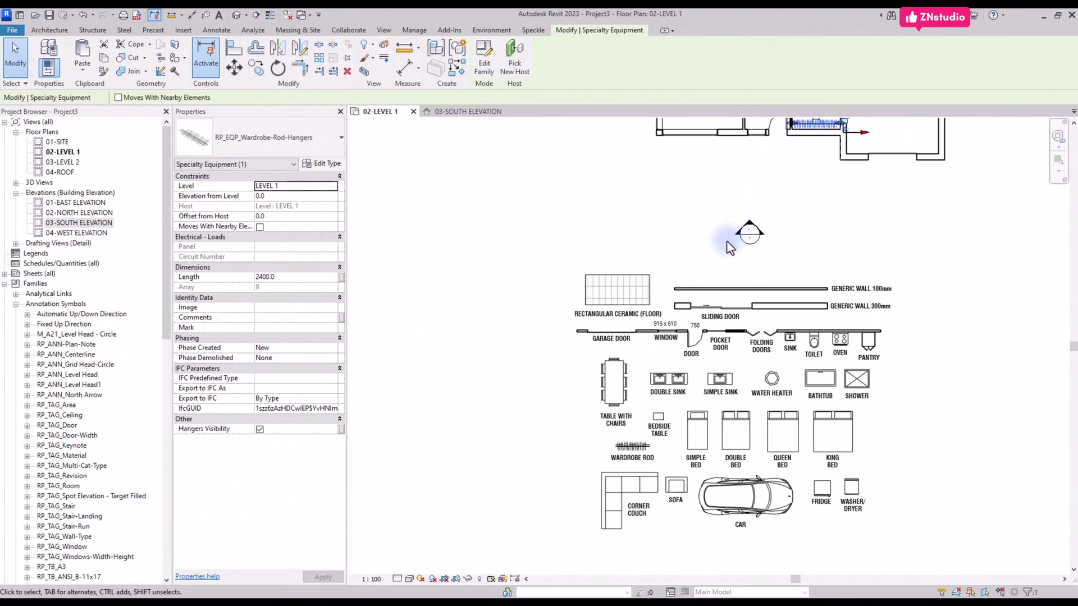
{"action": "left_click", "coordinate": [814, 347]}
{"action": "scroll", "coordinate": [813, 347], "scroll_direction": "up", "scroll_amount": 2}
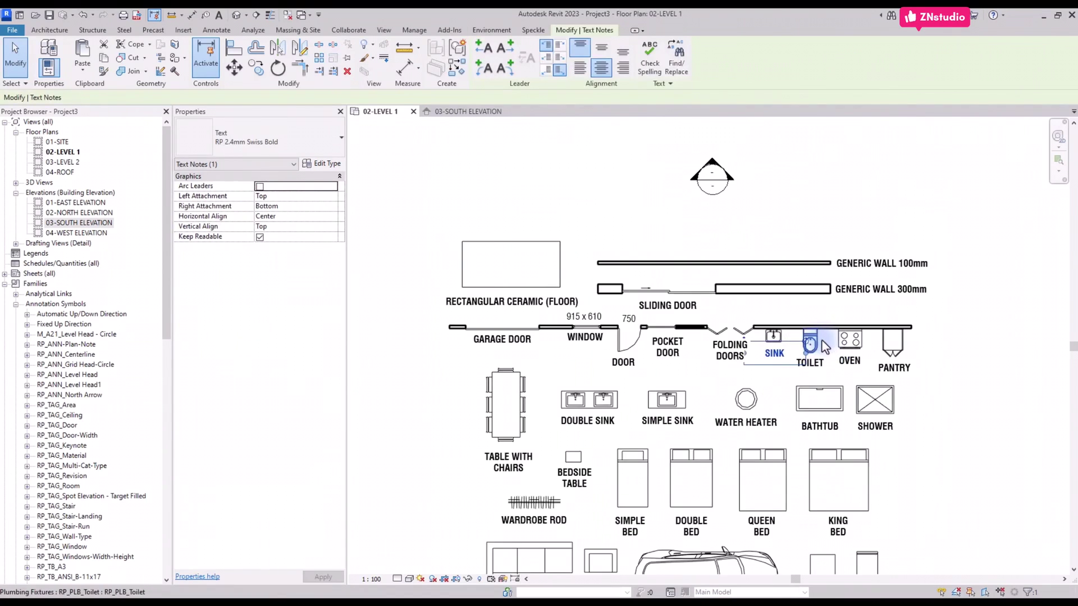
{"action": "middle_click_drag", "start_coordinate": [823, 268], "coordinate": [829, 565]}
{"action": "key", "text": "c"}
{"action": "key", "text": "s"}
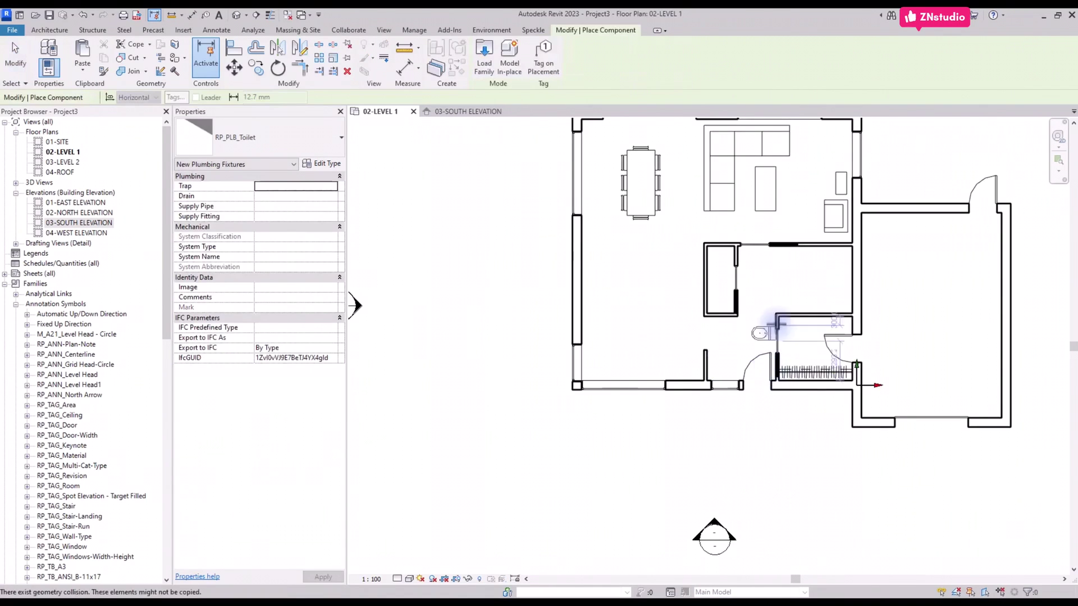
{"action": "scroll", "coordinate": [762, 254], "scroll_direction": "up", "scroll_amount": 2}
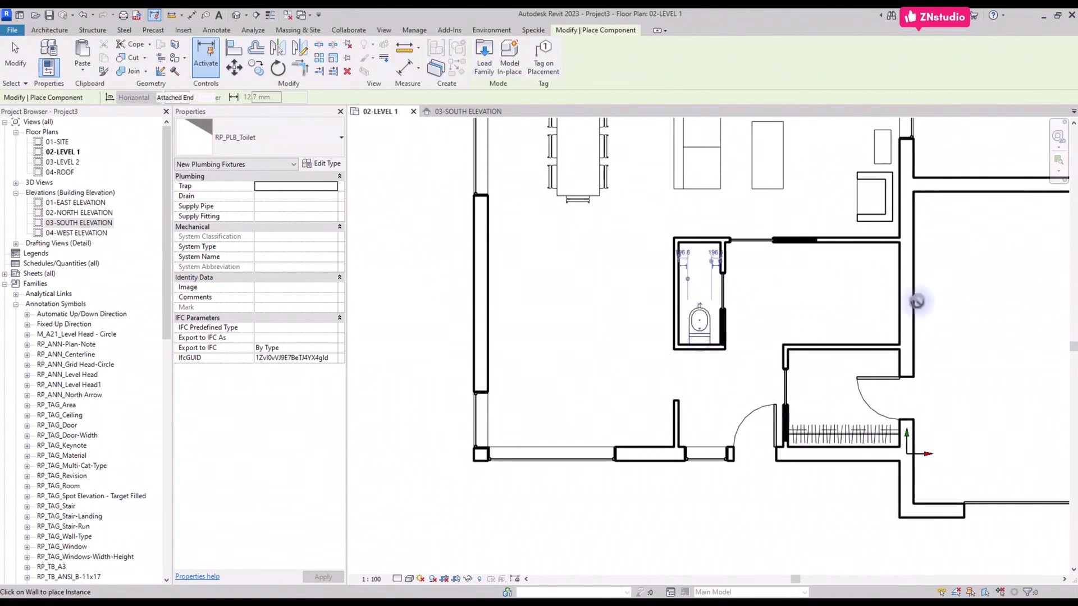
{"action": "left_click", "coordinate": [699, 328]}
{"action": "key", "text": "Escape"}
{"action": "key", "text": "Escape"}
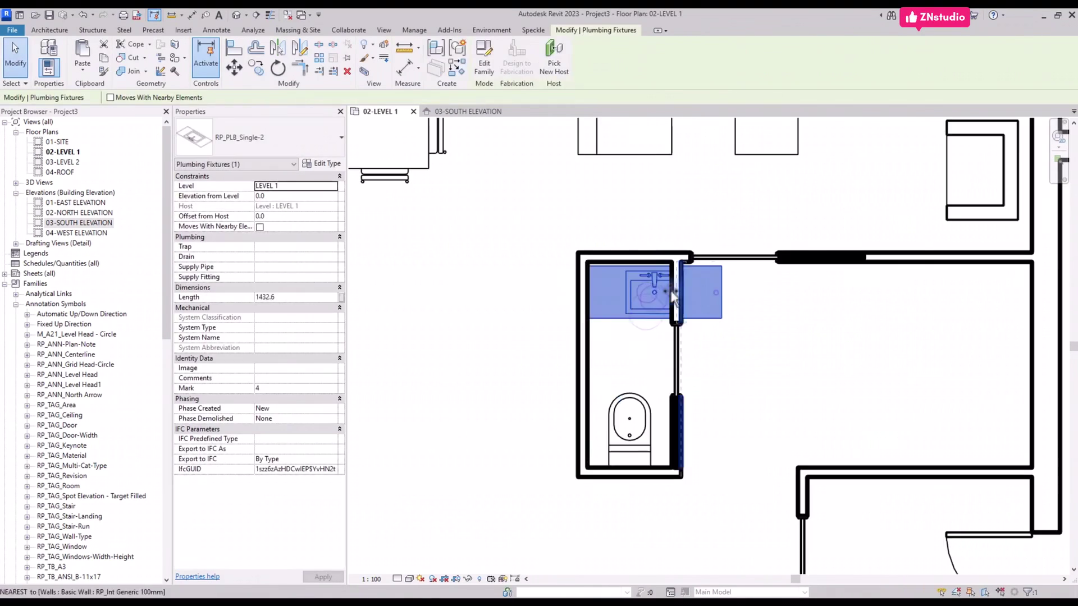
Place the fridge, pantry cabinet and single sink against the kitchen's left and bottom walls.
{"action": "key", "text": "Escape"}
{"action": "scroll", "coordinate": [673, 296], "scroll_direction": "down", "scroll_amount": 5}
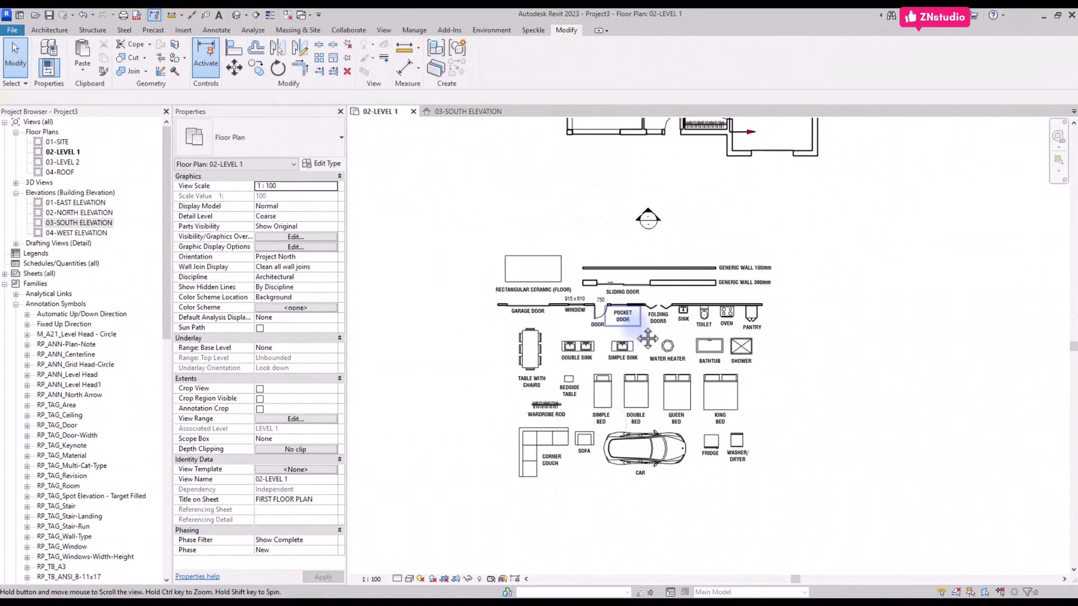
{"action": "scroll", "coordinate": [736, 428], "scroll_direction": "up", "scroll_amount": 3}
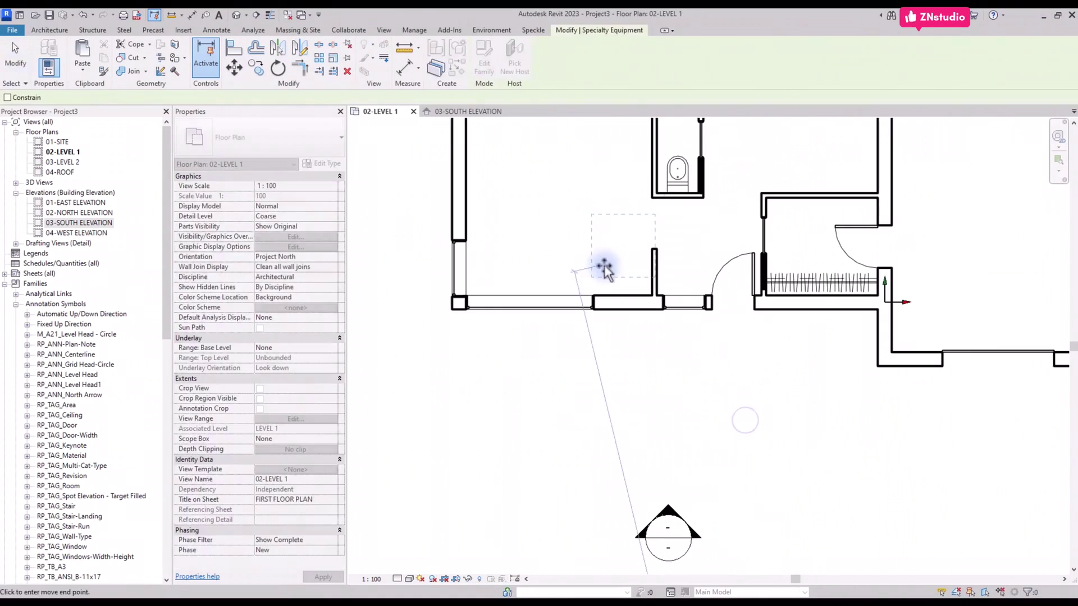
{"action": "left_click", "coordinate": [603, 264]}
{"action": "left_click_drag", "start_coordinate": [617, 255], "coordinate": [655, 292]}
{"action": "scroll", "coordinate": [577, 335], "scroll_direction": "down", "scroll_amount": 5}
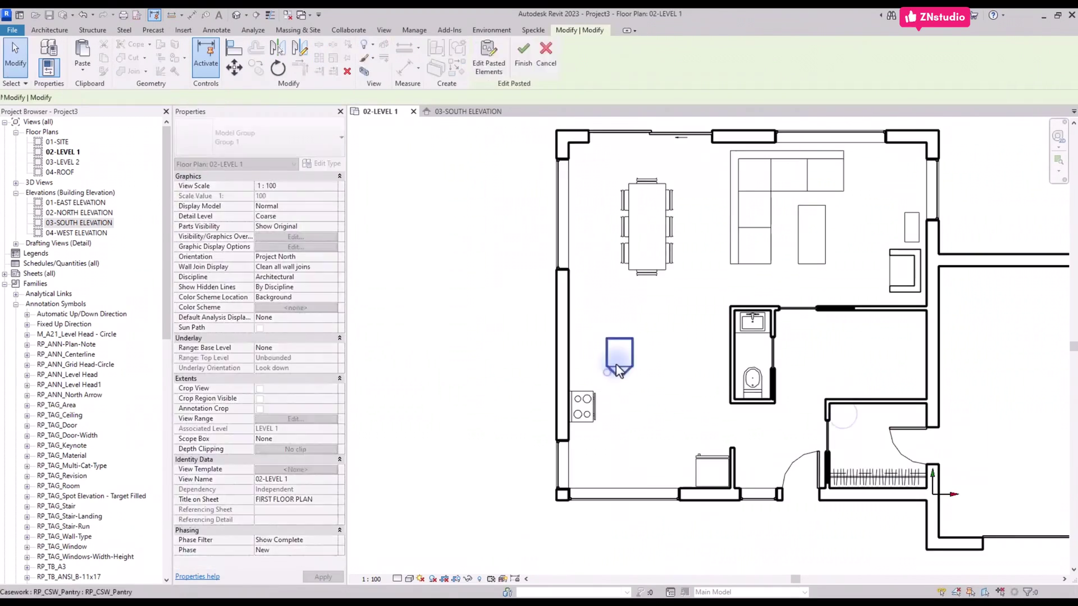
{"action": "left_click", "coordinate": [593, 336]}
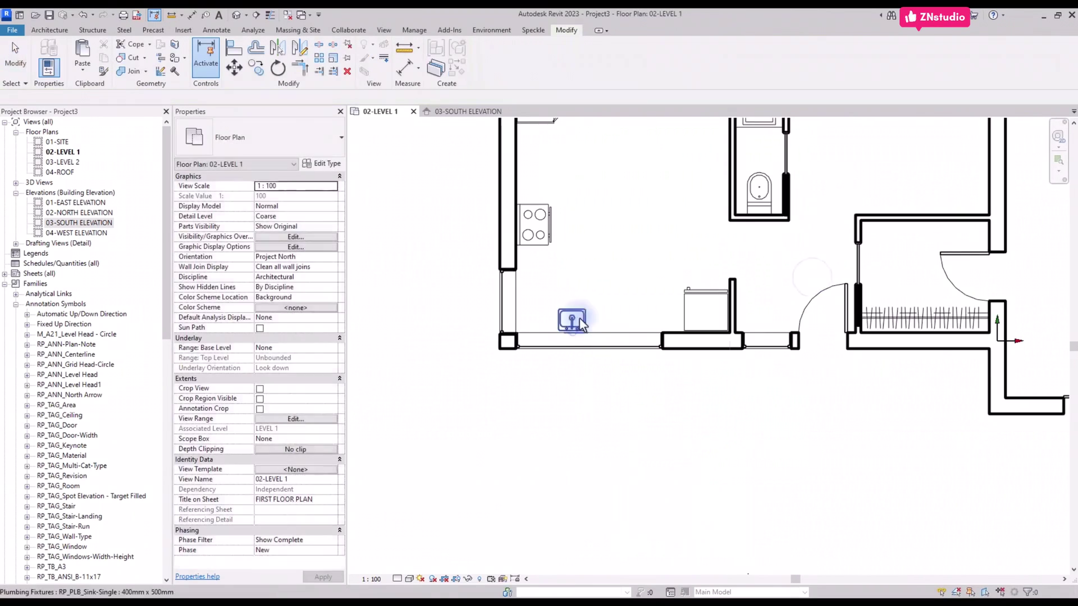
{"action": "left_click", "coordinate": [578, 318]}
{"action": "scroll", "coordinate": [553, 356], "scroll_direction": "down", "scroll_amount": 4}
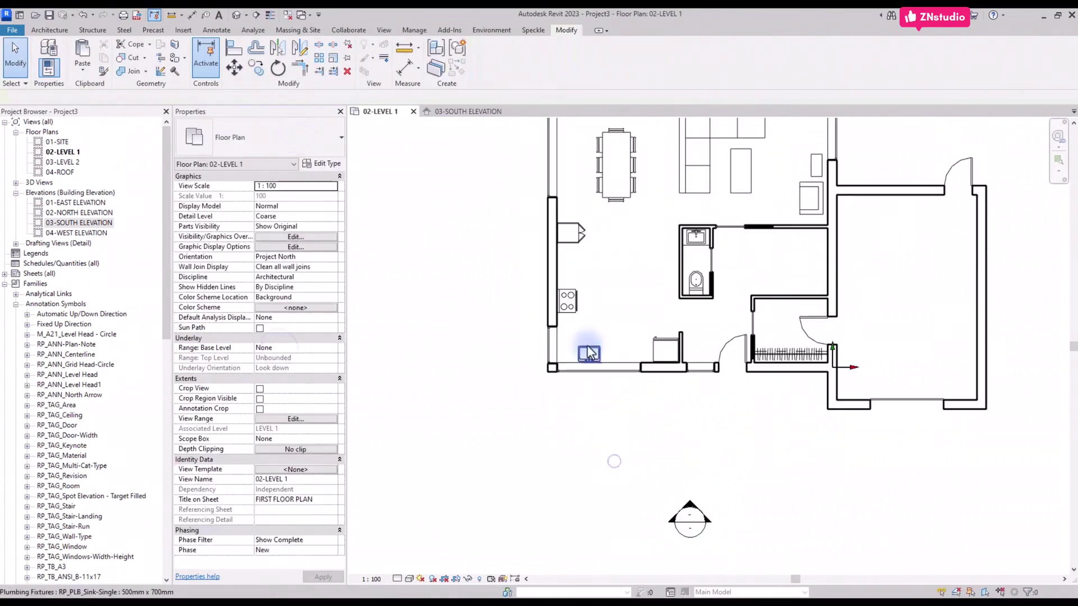
{"action": "left_click", "coordinate": [664, 512]}
{"action": "scroll", "coordinate": [533, 425], "scroll_direction": "up", "scroll_amount": 2}
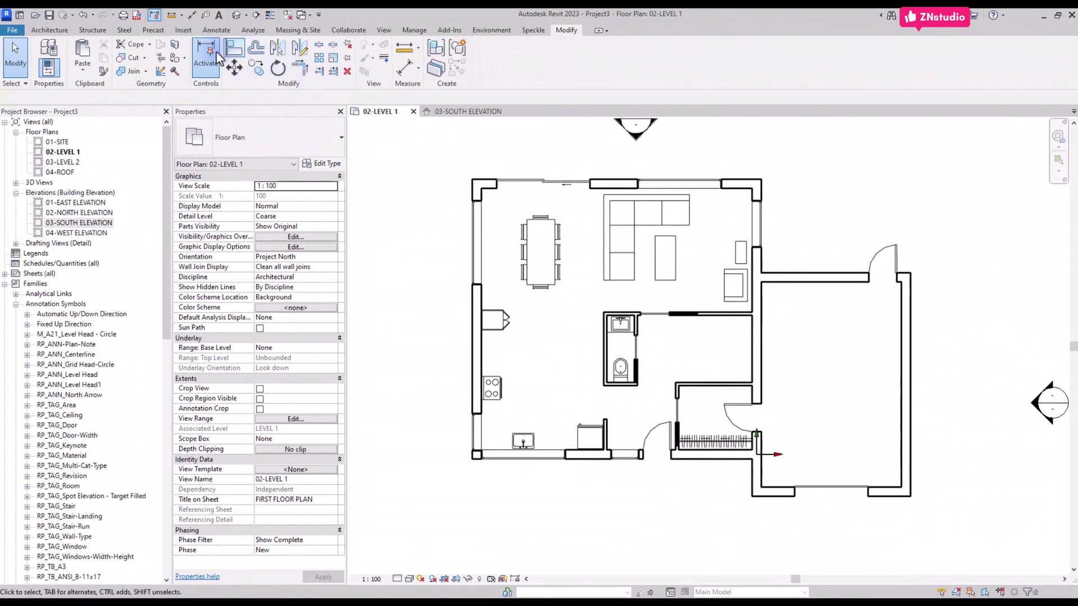
Set up Model Line drawing with the 1 - 0.10mm line style.
{"action": "left_click", "coordinate": [49, 30]}
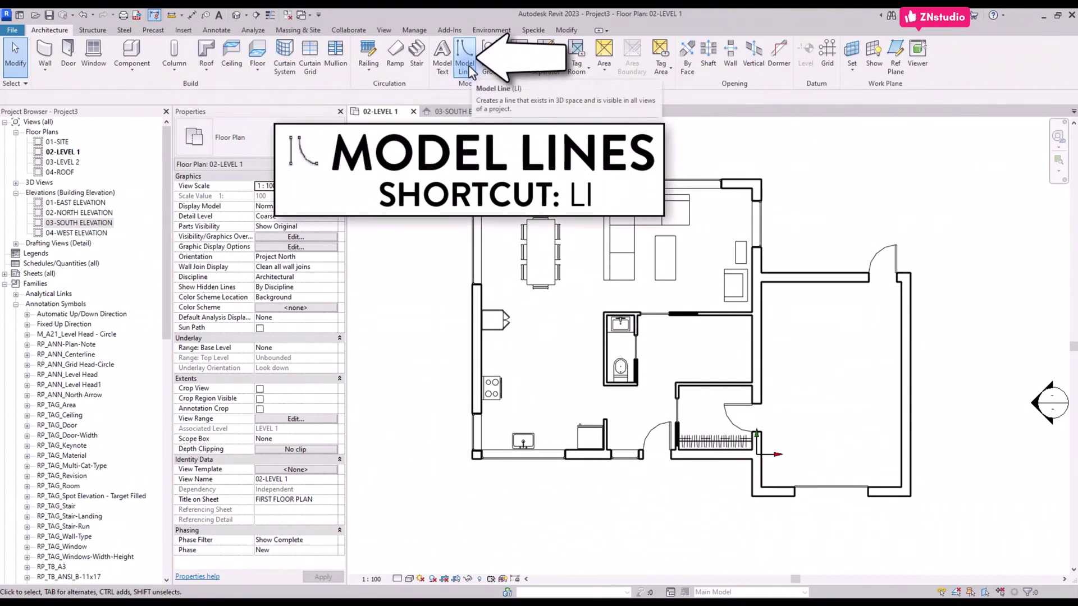
{"action": "left_click", "coordinate": [469, 70]}
{"action": "left_click", "coordinate": [587, 63]}
{"action": "scroll", "coordinate": [583, 124], "scroll_direction": "up", "scroll_amount": 3}
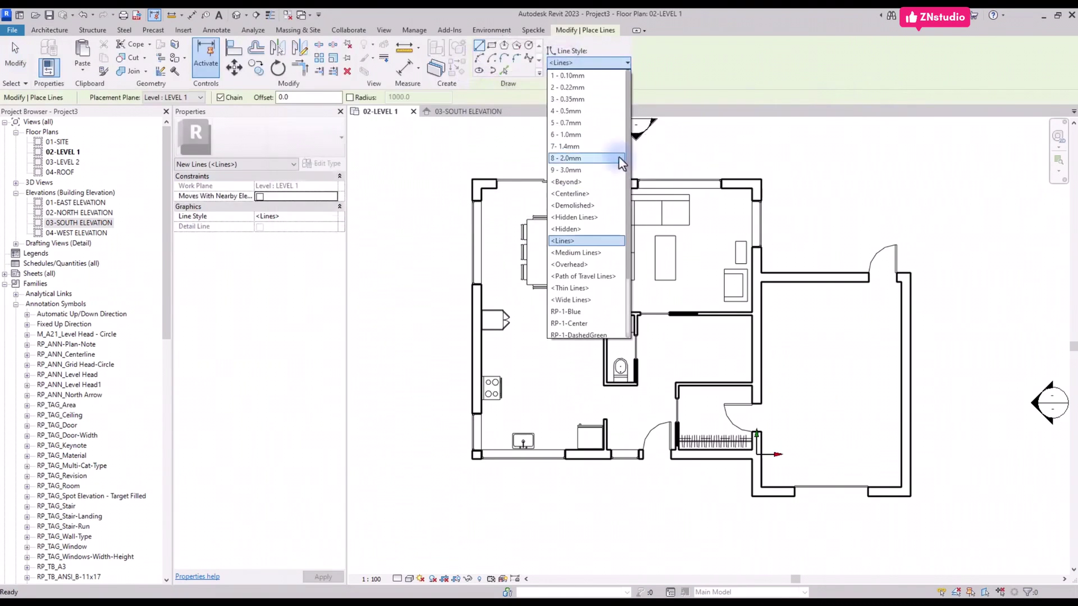
{"action": "left_click", "coordinate": [585, 75]}
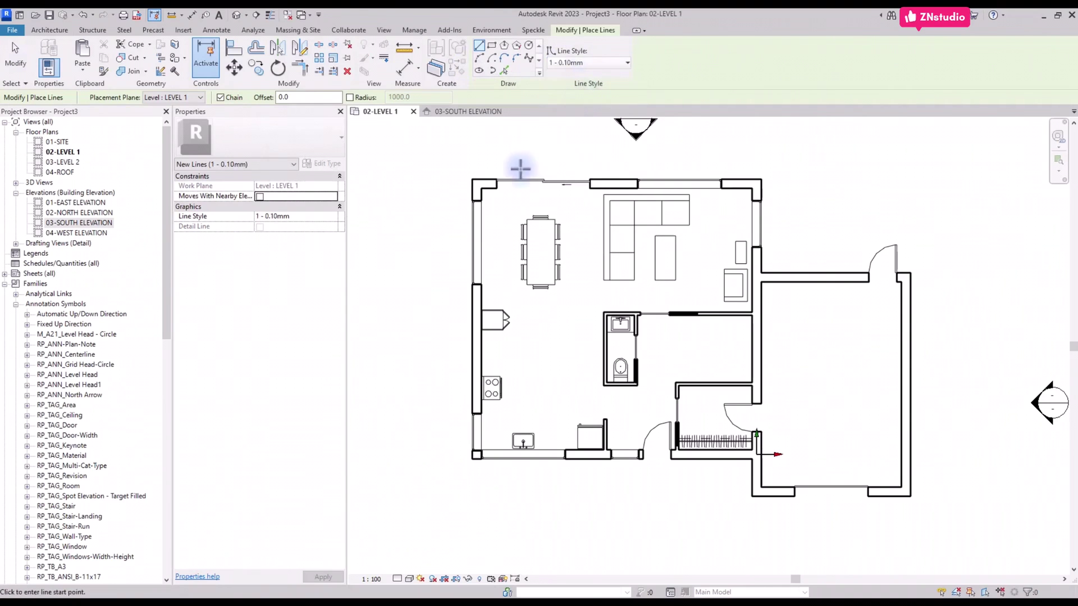
{"action": "scroll", "coordinate": [493, 353], "scroll_direction": "up", "scroll_amount": 5}
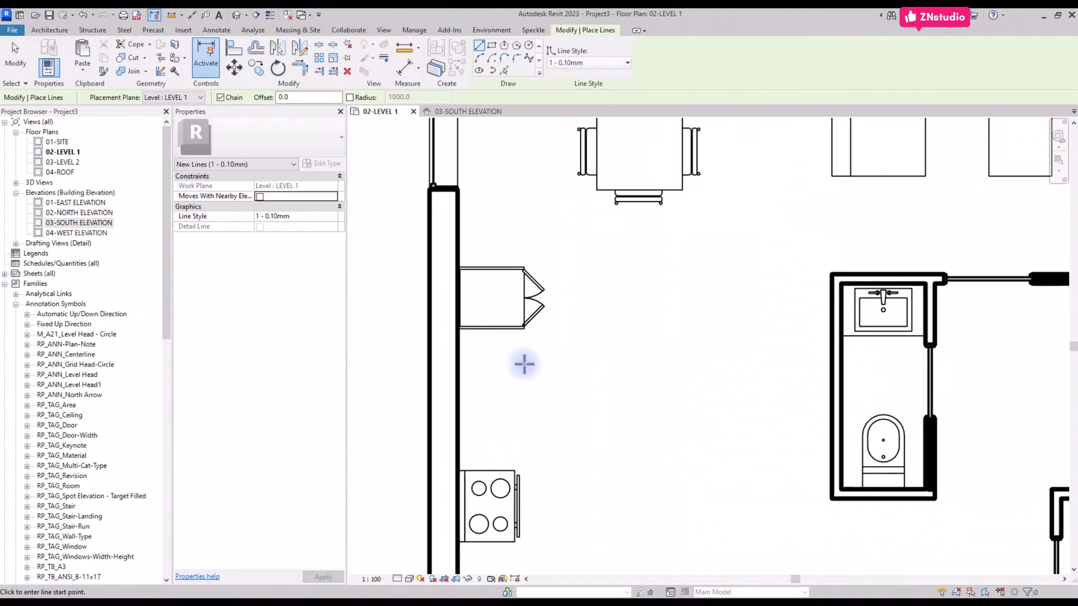
Draw the counter edge 610 from the left wall, ending just above the sink.
{"action": "left_click", "coordinate": [459, 377]}
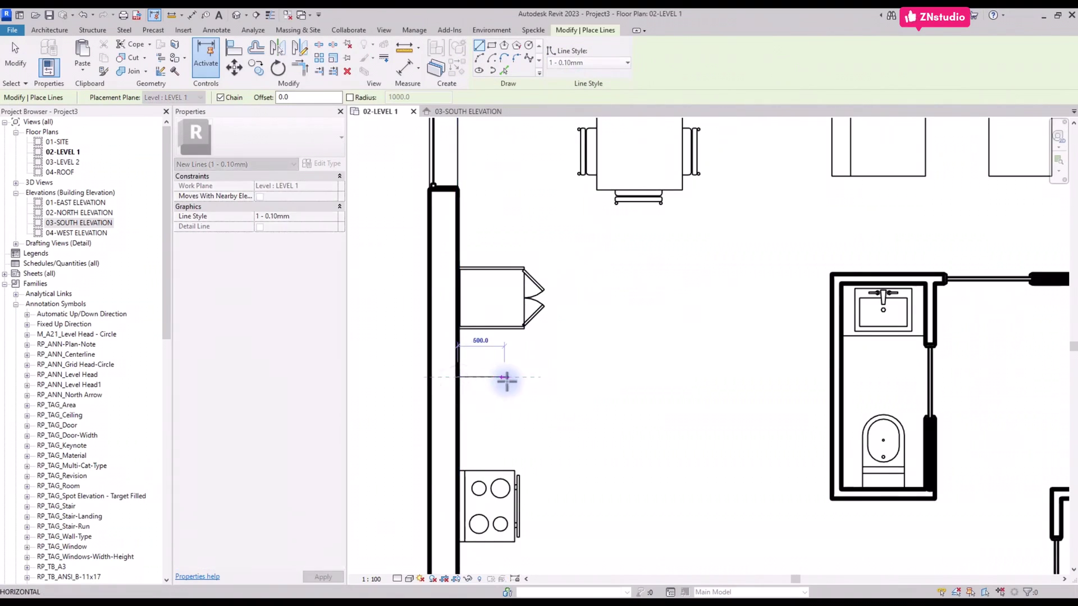
{"action": "key", "text": "Return"}
{"action": "middle_click_drag", "start_coordinate": [505, 378], "coordinate": [561, 250]}
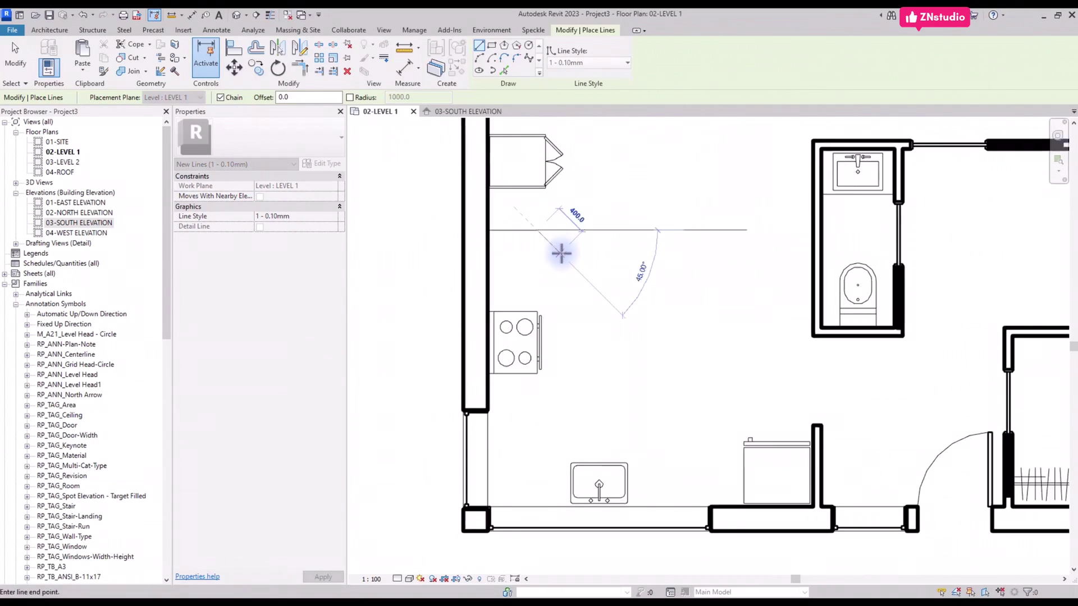
{"action": "left_click", "coordinate": [538, 466]}
{"action": "key", "text": "Escape"}
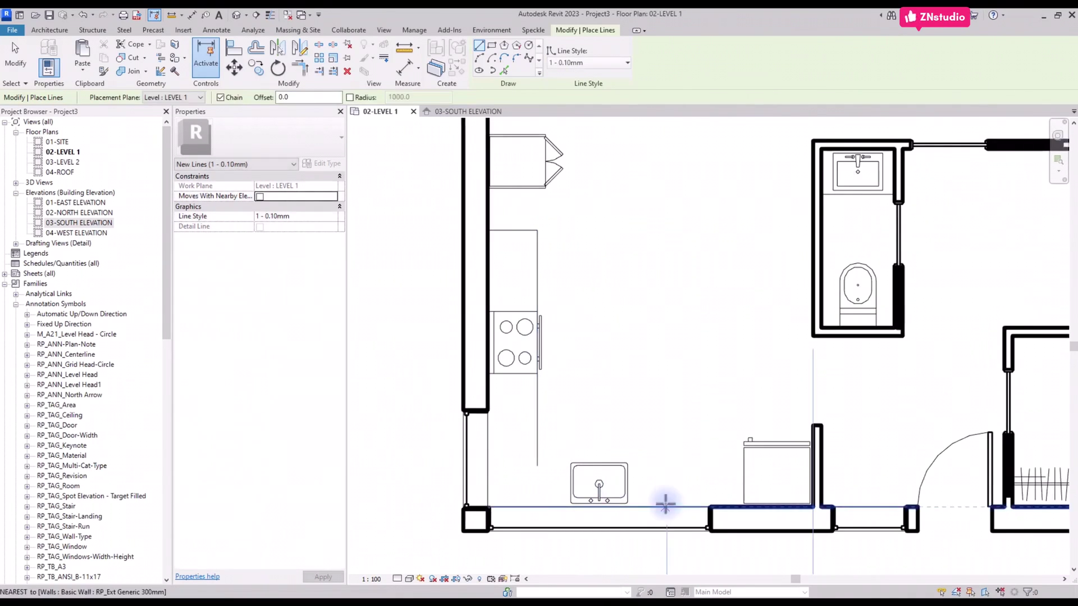
Draw a 610 counter edge up from the bottom wall to meet the first counter line.
{"action": "left_click", "coordinate": [723, 507]}
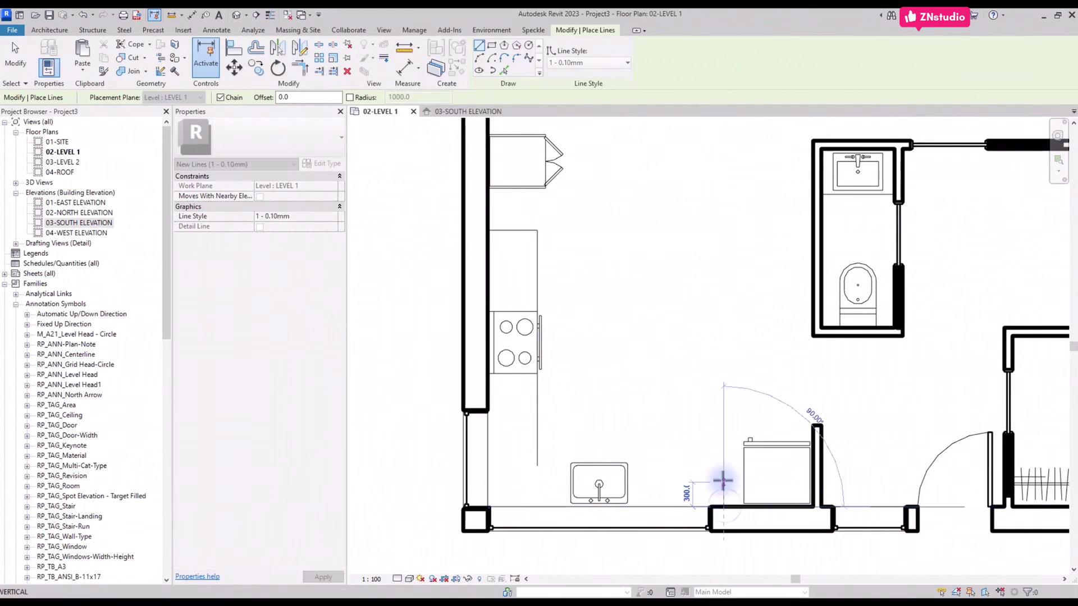
{"action": "type", "text": "610"}
{"action": "key", "text": "Return"}
{"action": "left_click", "coordinate": [537, 457]}
{"action": "key", "text": "Escape"}
{"action": "key", "text": "Escape"}
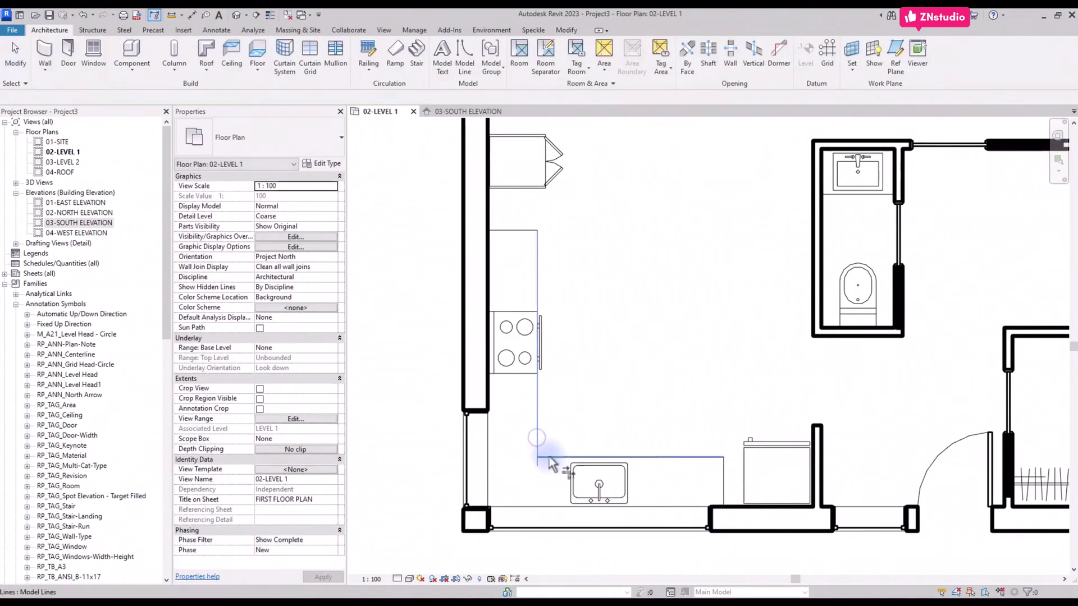
Offset the vertical counter edge line by 1220, then try aligning to the top wall.
{"action": "scroll", "coordinate": [550, 457], "scroll_direction": "down", "scroll_amount": 1}
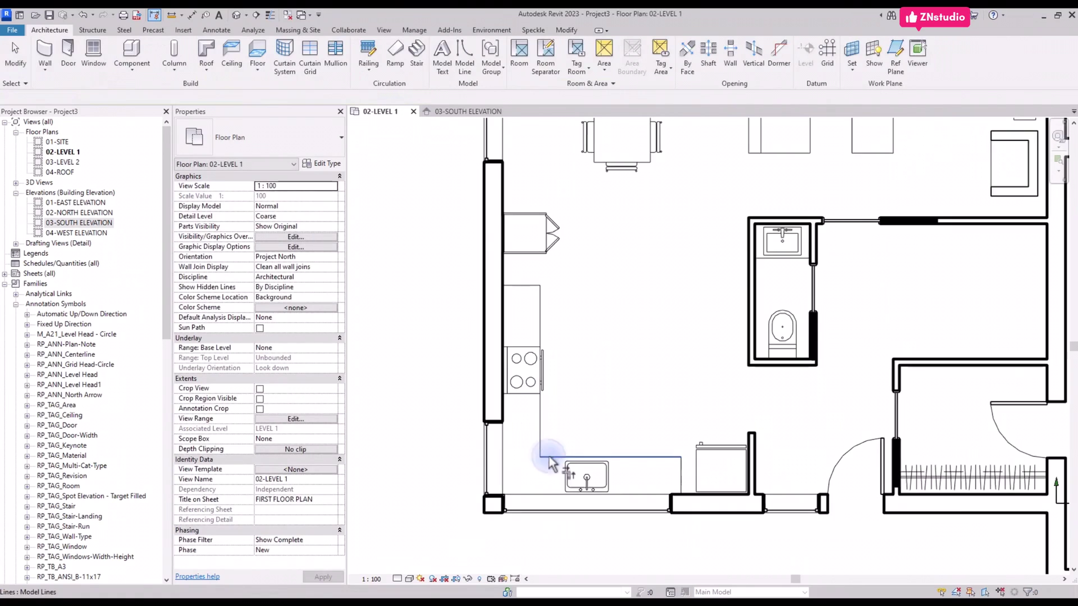
{"action": "left_click", "coordinate": [539, 315]}
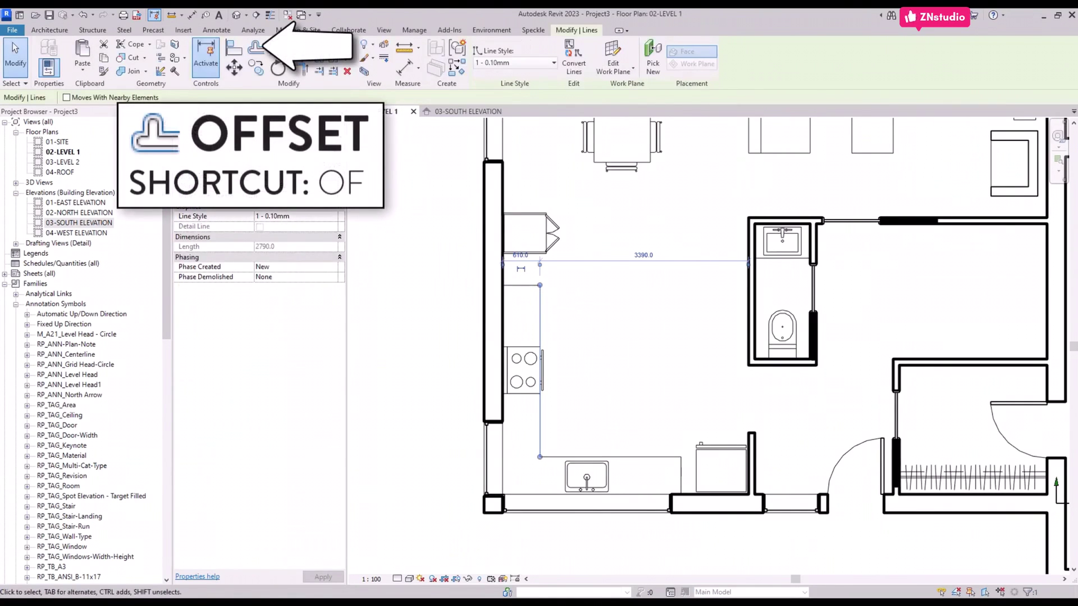
{"action": "left_click", "coordinate": [256, 52]}
{"action": "left_click_drag", "start_coordinate": [156, 96], "coordinate": [123, 98]}
{"action": "type", "text": "12"}
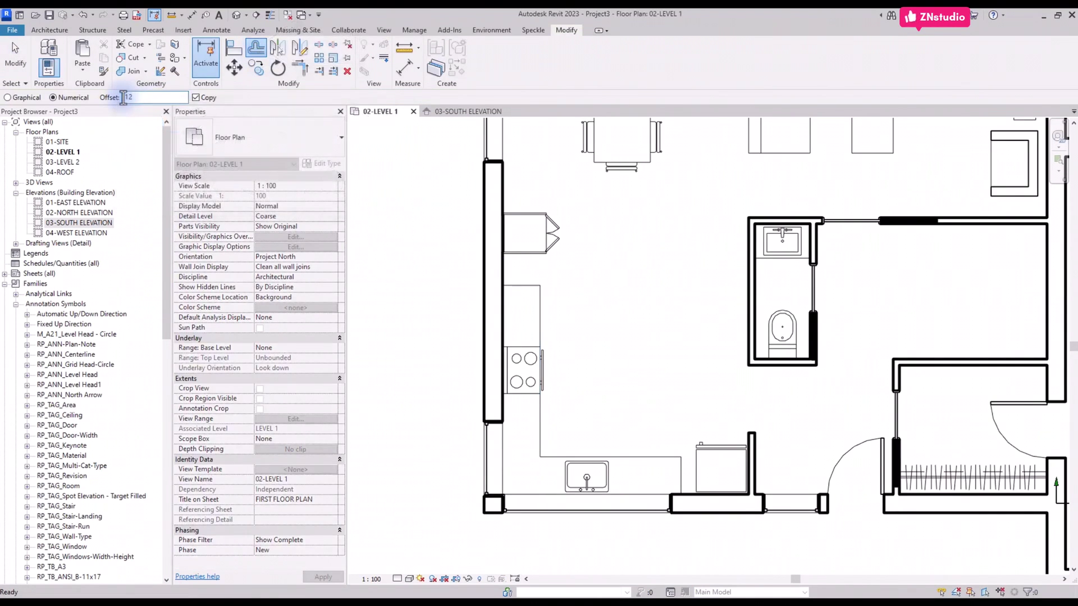
{"action": "type", "text": "20"}
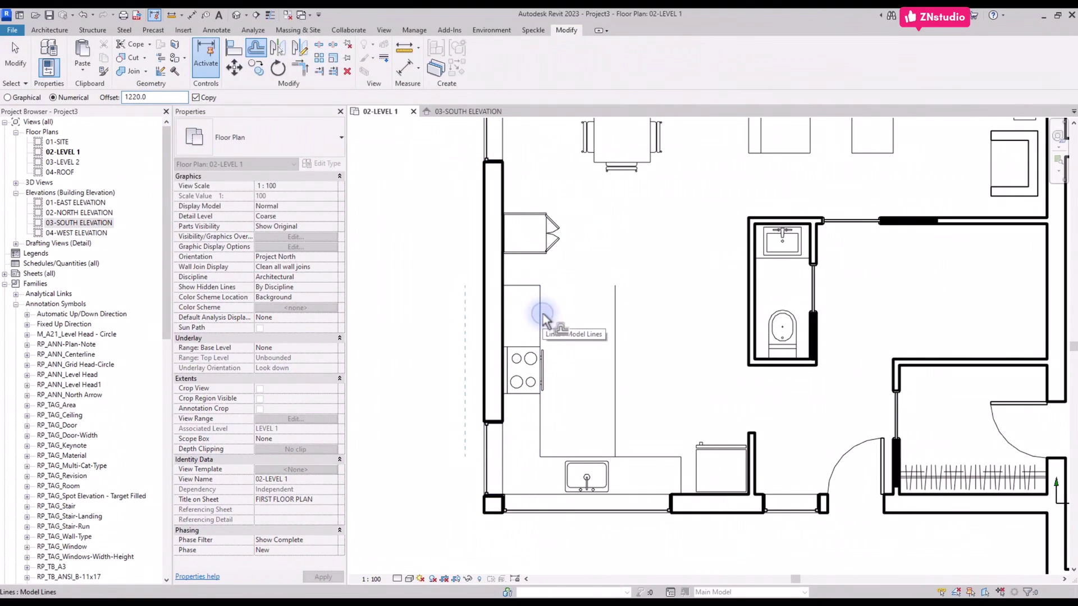
{"action": "left_click", "coordinate": [159, 97]}
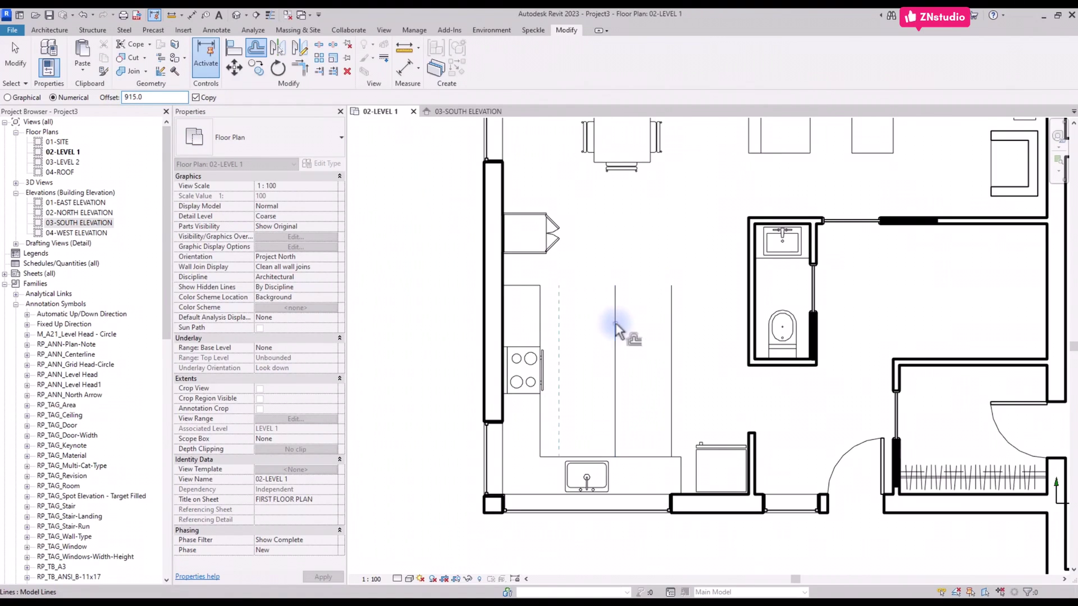
{"action": "key", "text": "Escape"}
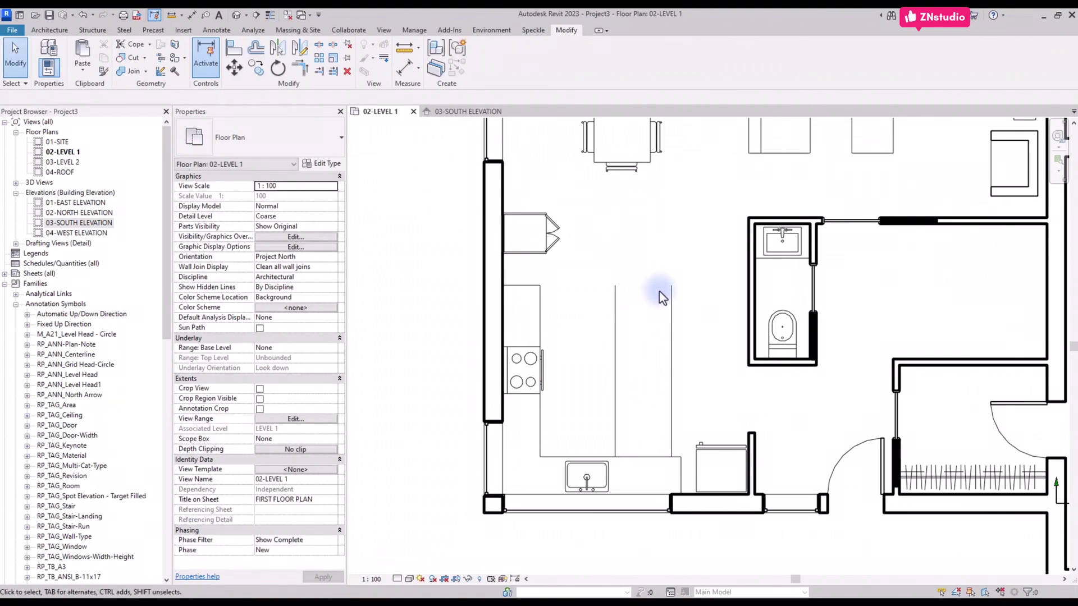
{"action": "key", "text": "a"}
{"action": "key", "text": "l"}
{"action": "left_click", "coordinate": [755, 218]}
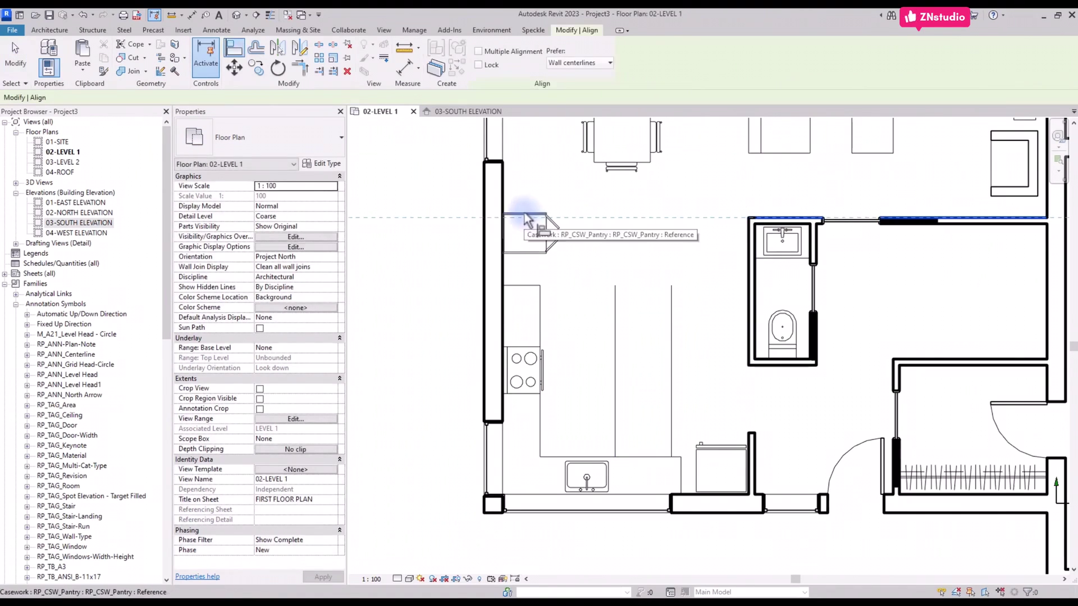
{"action": "key", "text": "Escape"}
Draw two vertical model lines from below up to the top wall for the island sides.
{"action": "key", "text": "l"}
{"action": "key", "text": "i"}
{"action": "left_click", "coordinate": [670, 458]}
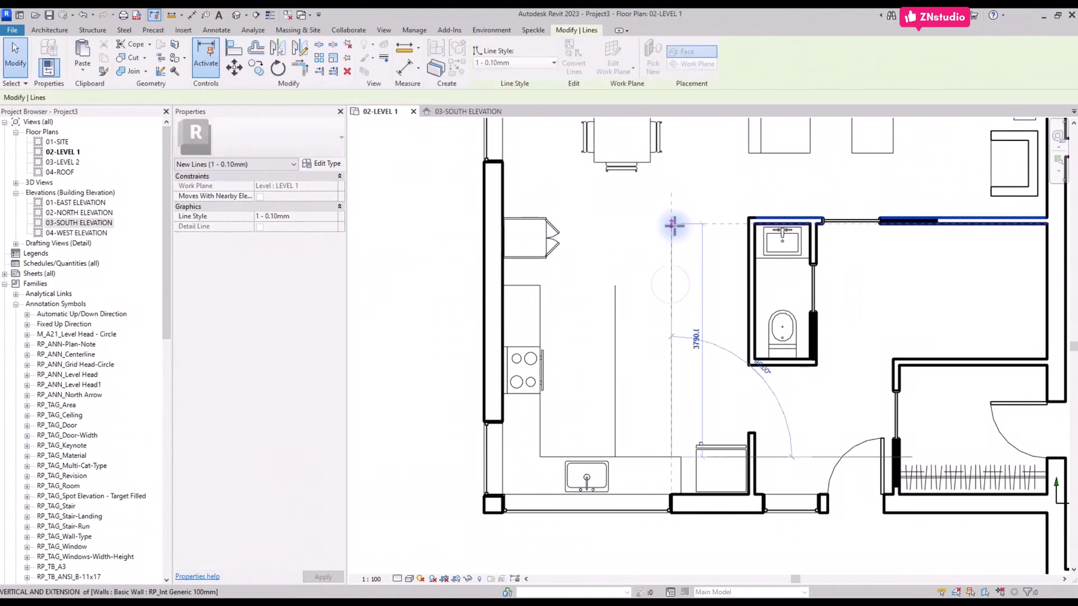
{"action": "left_click", "coordinate": [672, 220]}
{"action": "left_click", "coordinate": [615, 457]}
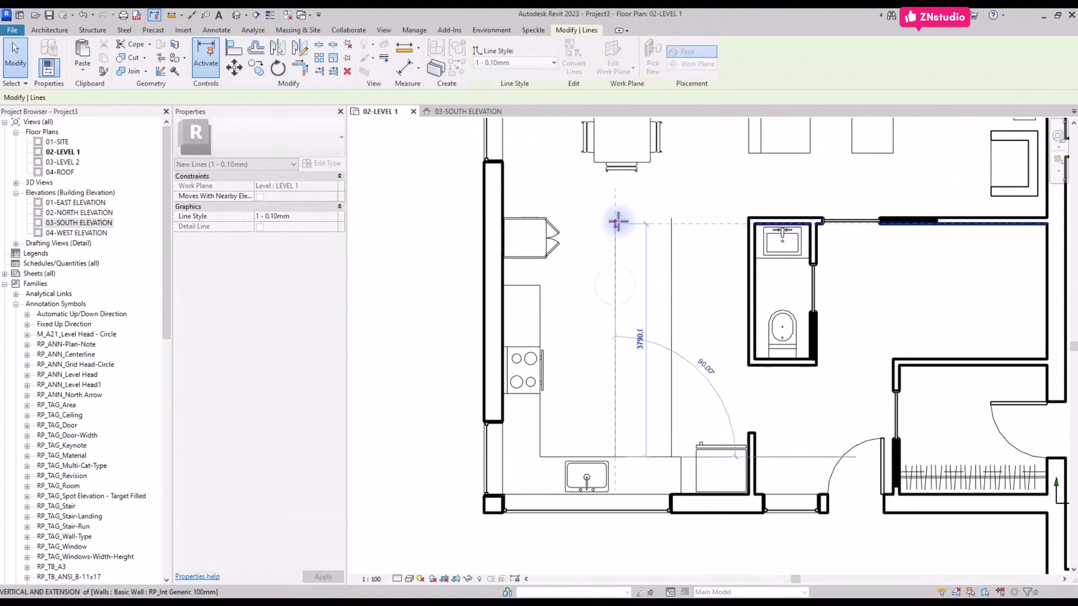
{"action": "left_click", "coordinate": [617, 218]}
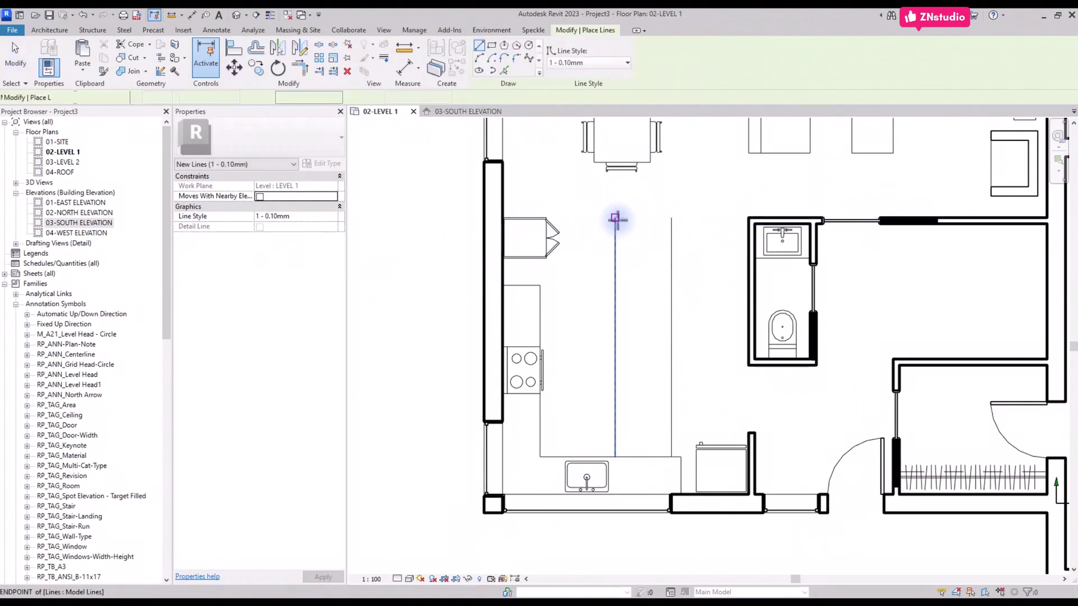
{"action": "key", "text": "l"}
{"action": "key", "text": "i"}
{"action": "key", "text": "Escape"}
{"action": "key", "text": "Escape"}
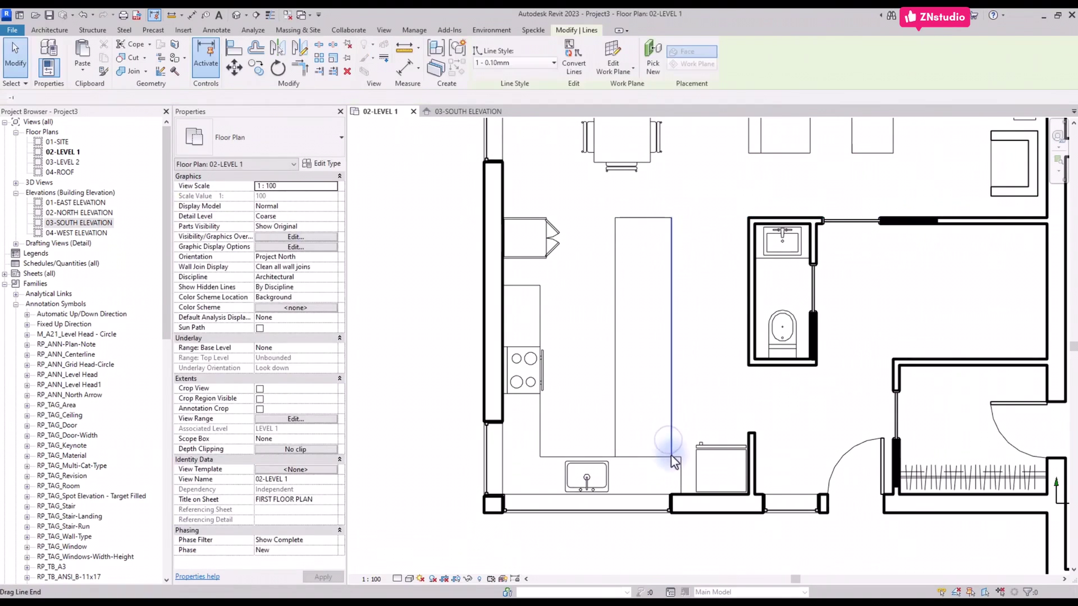
Shorten the island side lines to 2600 and close the rectangle with a bottom edge line.
{"action": "left_click", "coordinate": [672, 416]}
{"action": "left_click_drag", "start_coordinate": [683, 373], "coordinate": [614, 414]}
{"action": "left_click_drag", "start_coordinate": [615, 459], "coordinate": [620, 377]}
{"action": "key", "text": "l"}
{"action": "key", "text": "i"}
{"action": "left_click", "coordinate": [620, 377]}
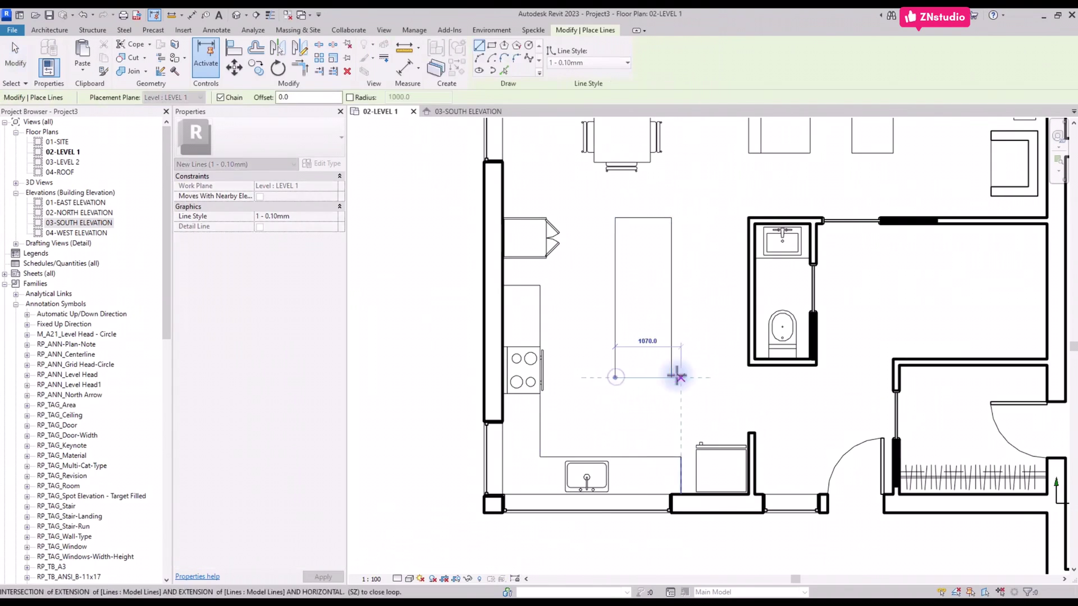
{"action": "left_click", "coordinate": [671, 378]}
{"action": "key", "text": "Escape"}
{"action": "key", "text": "Escape"}
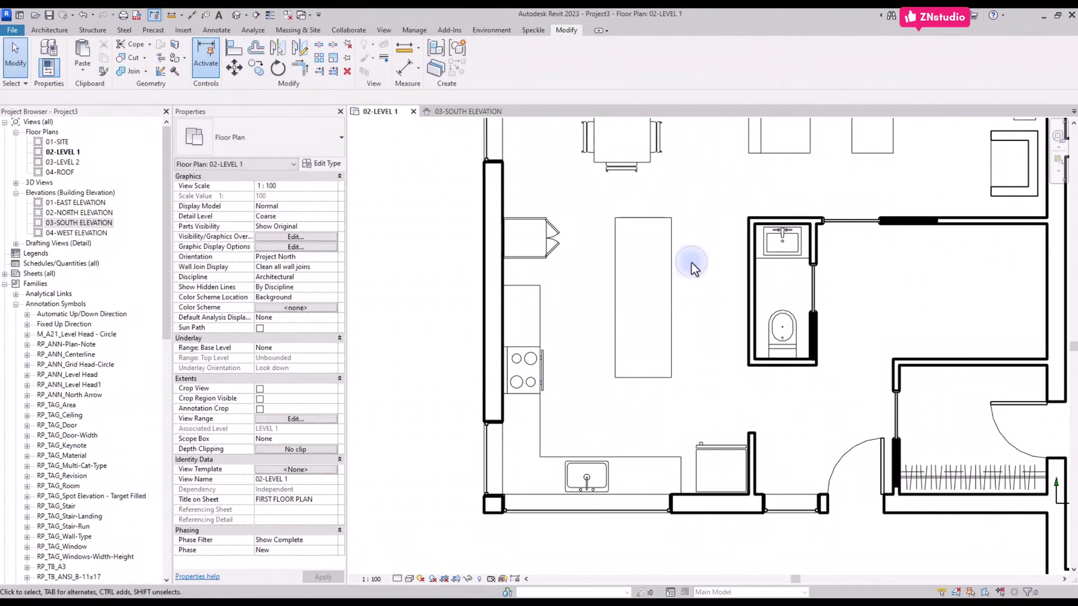
Offset the island's edge 300 inward with the Offset tool.
{"action": "key", "text": "o"}
{"action": "key", "text": "f"}
{"action": "double_click", "coordinate": [160, 98]}
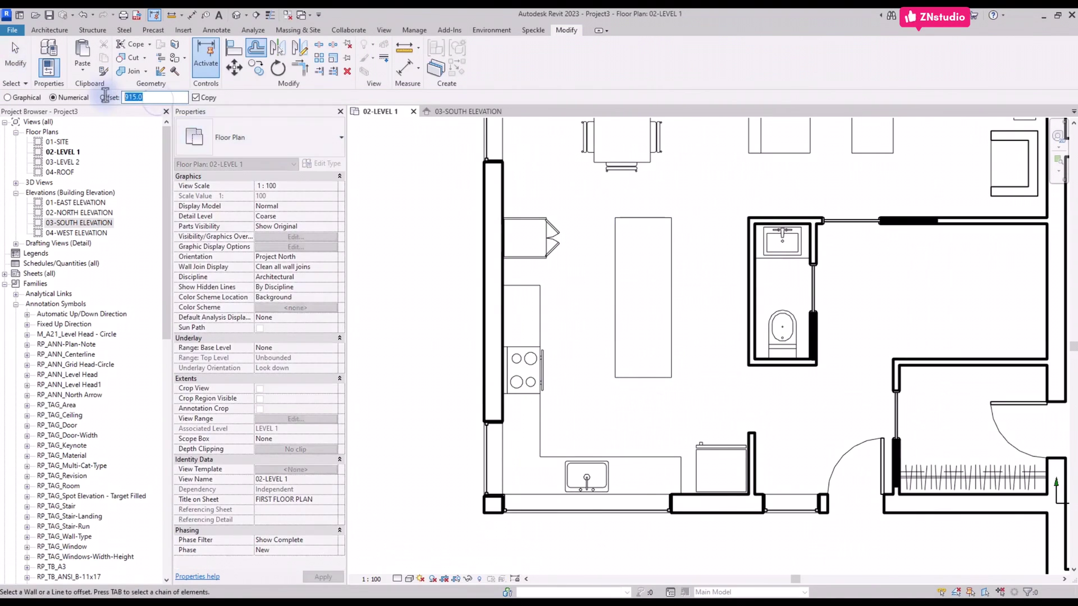
{"action": "type", "text": "300"}
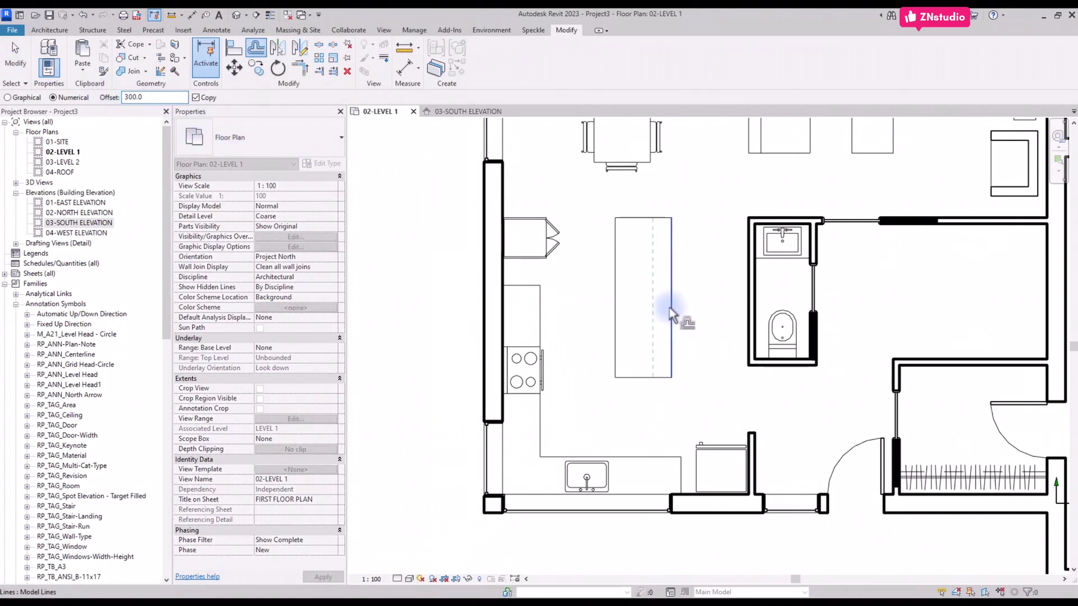
{"action": "left_click", "coordinate": [669, 307]}
{"action": "key", "text": "Escape"}
Change the new offset line's style to <Overhead> so it shows dashed.
{"action": "left_click", "coordinate": [651, 275]}
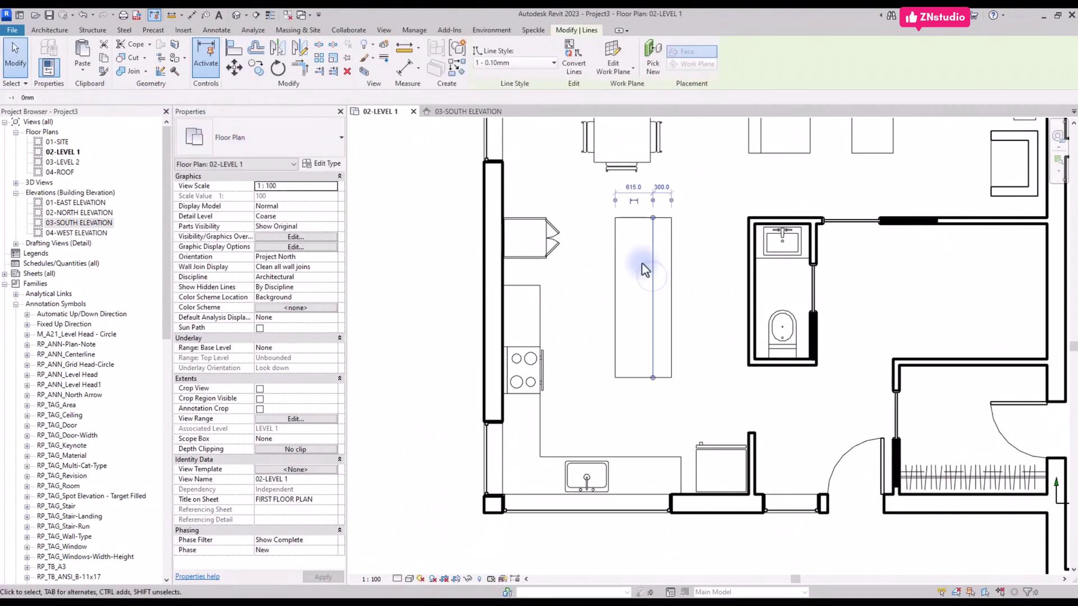
{"action": "left_click", "coordinate": [523, 62]}
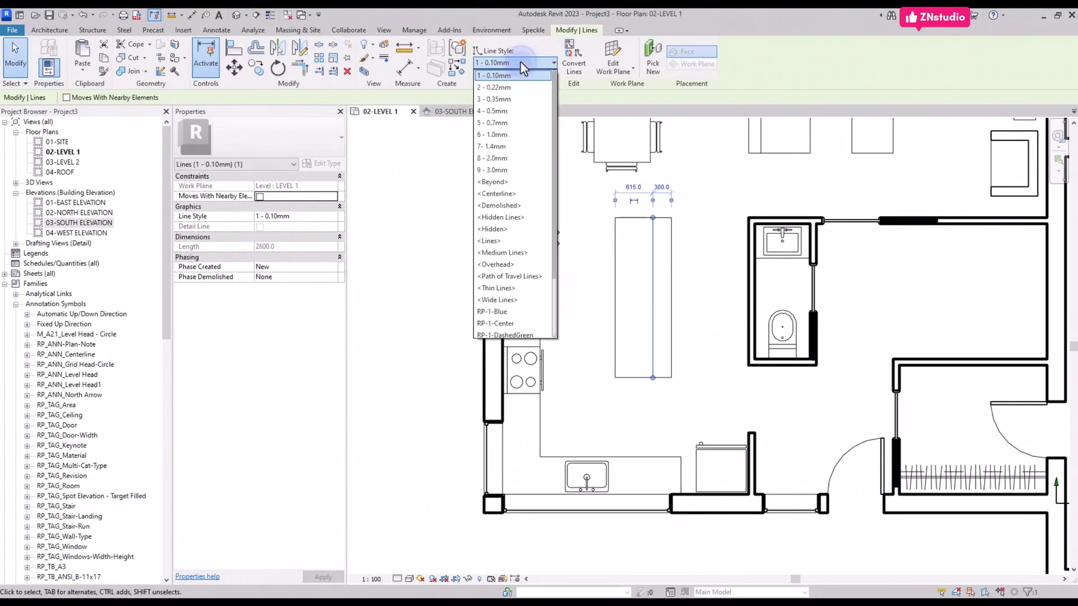
{"action": "left_click", "coordinate": [497, 265]}
{"action": "key", "text": "Escape"}
{"action": "scroll", "coordinate": [537, 296], "scroll_direction": "down", "scroll_amount": 2}
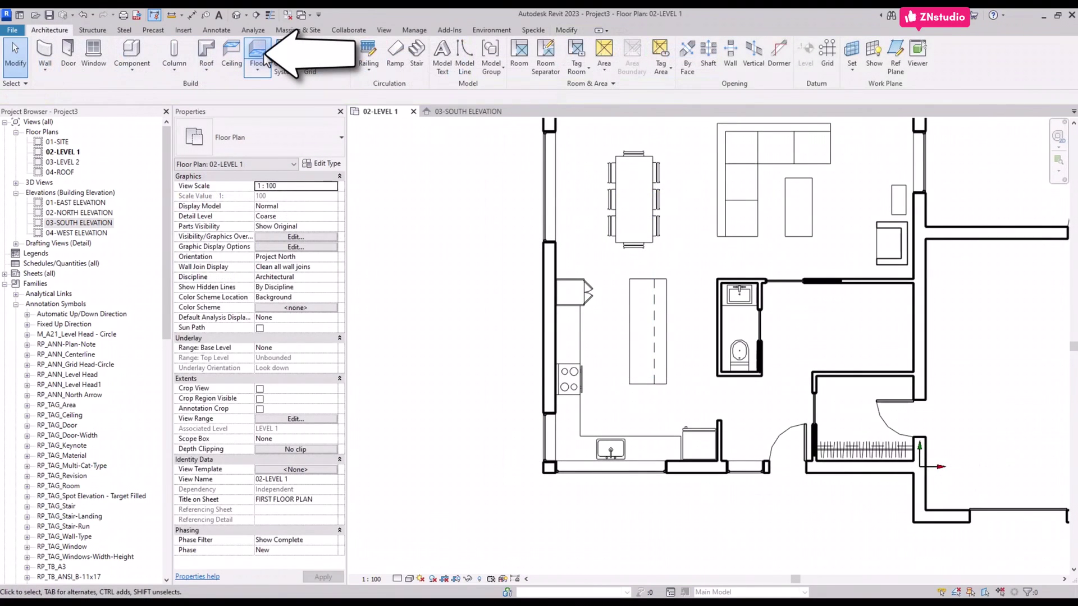
Start an RP_Generic 150mm floor and sketch a rectangular boundary from top-left to bottom-right.
{"action": "left_click", "coordinate": [262, 55]}
{"action": "left_click", "coordinate": [332, 120]}
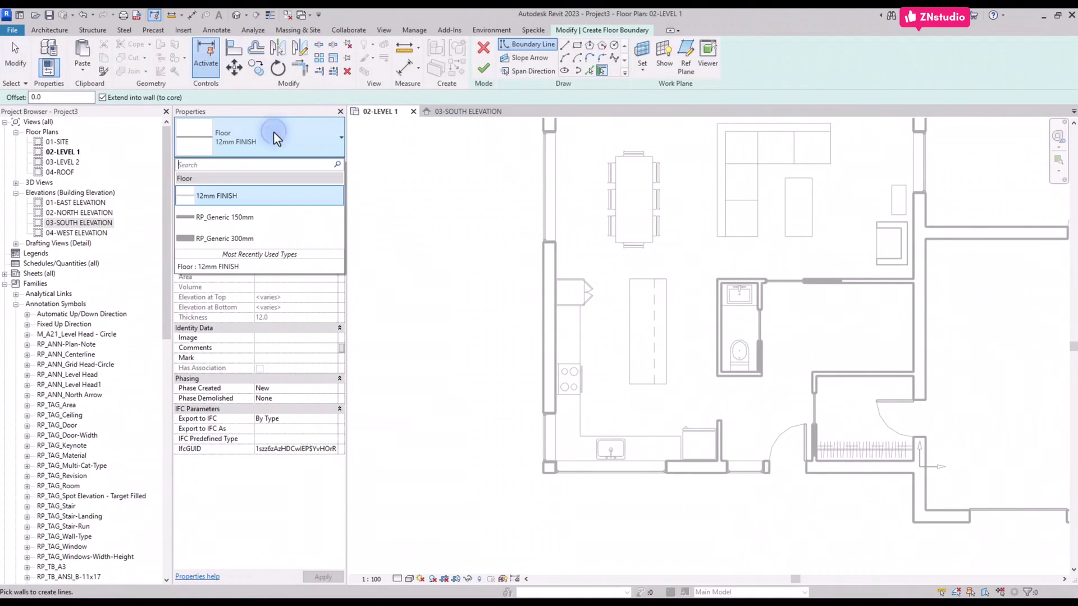
{"action": "left_click", "coordinate": [239, 215]}
{"action": "middle_click_drag", "start_coordinate": [613, 205], "coordinate": [566, 281]}
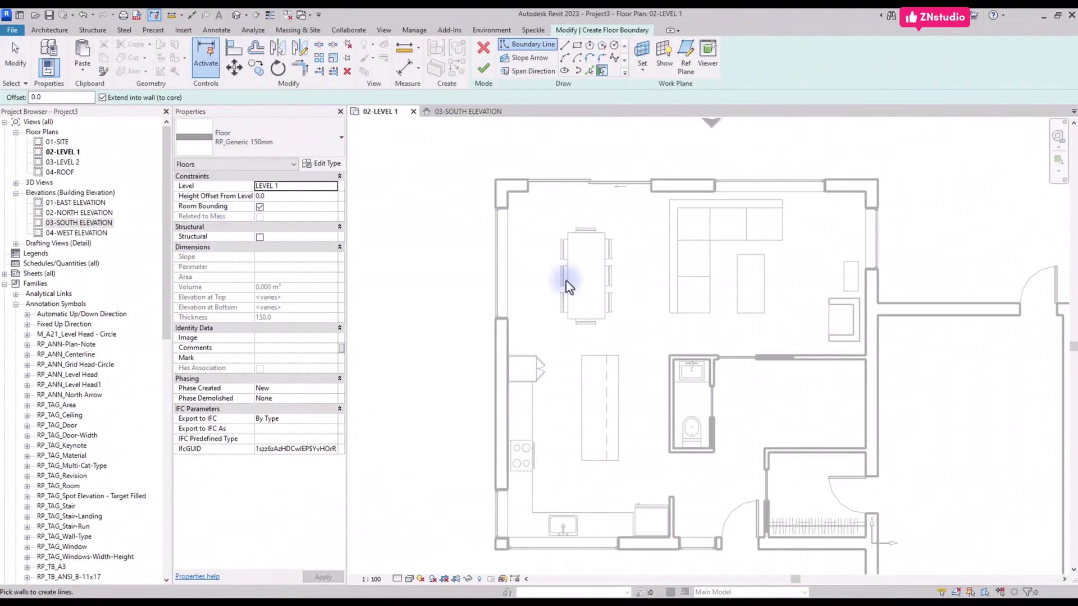
{"action": "left_click", "coordinate": [577, 45]}
{"action": "left_click", "coordinate": [508, 192]}
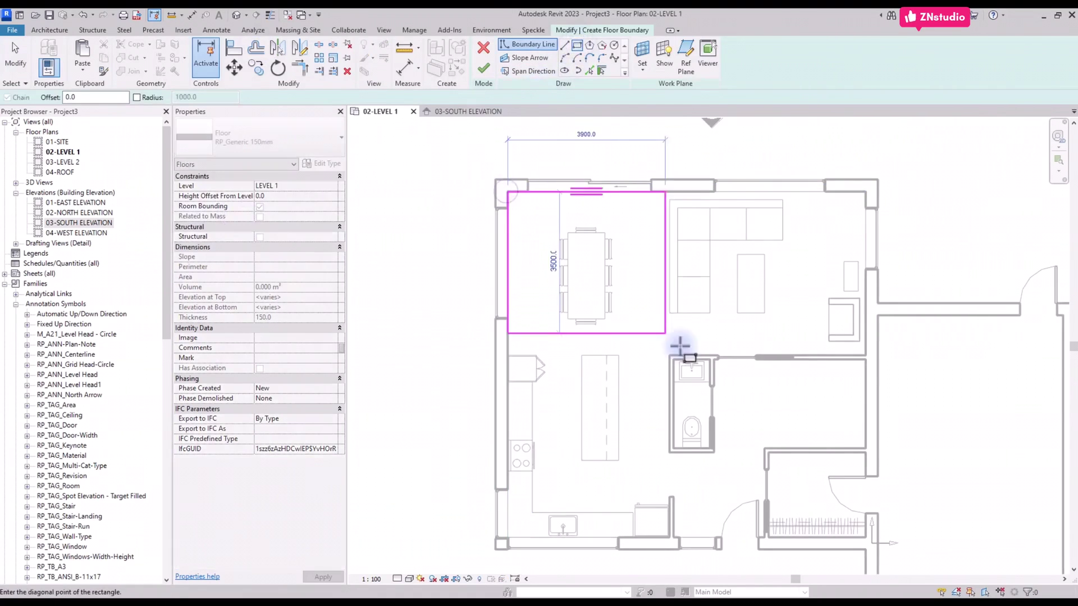
{"action": "middle_click_drag", "start_coordinate": [806, 453], "coordinate": [752, 341]}
{"action": "left_click", "coordinate": [814, 425]}
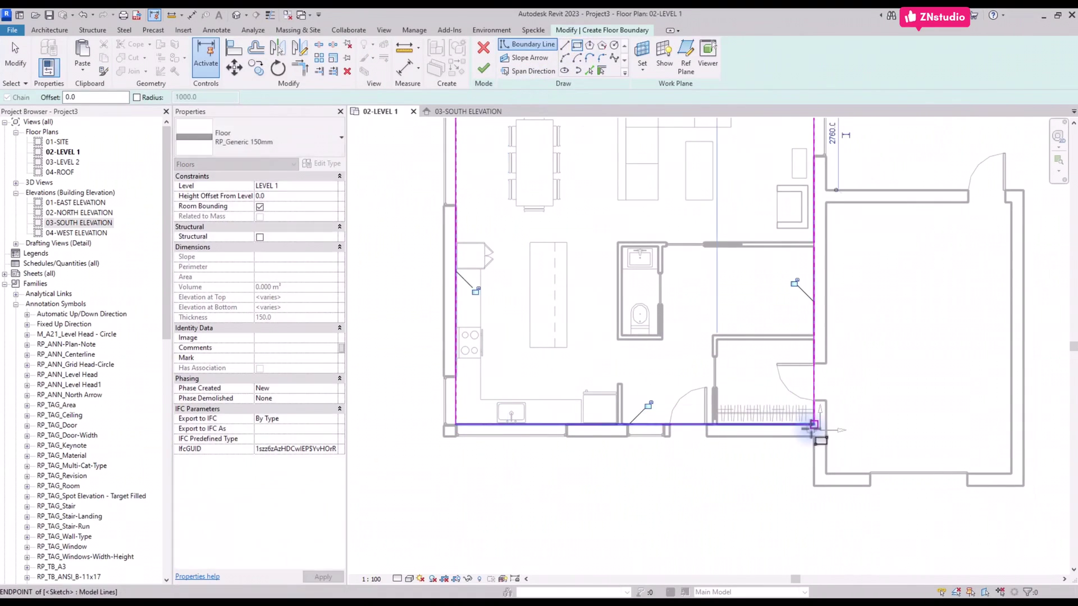
Add boundary lines forming a notch around the room beside the bathroom.
{"action": "left_click", "coordinate": [564, 45]}
{"action": "left_click", "coordinate": [814, 335]}
{"action": "left_click", "coordinate": [713, 336]}
{"action": "left_click", "coordinate": [713, 246]}
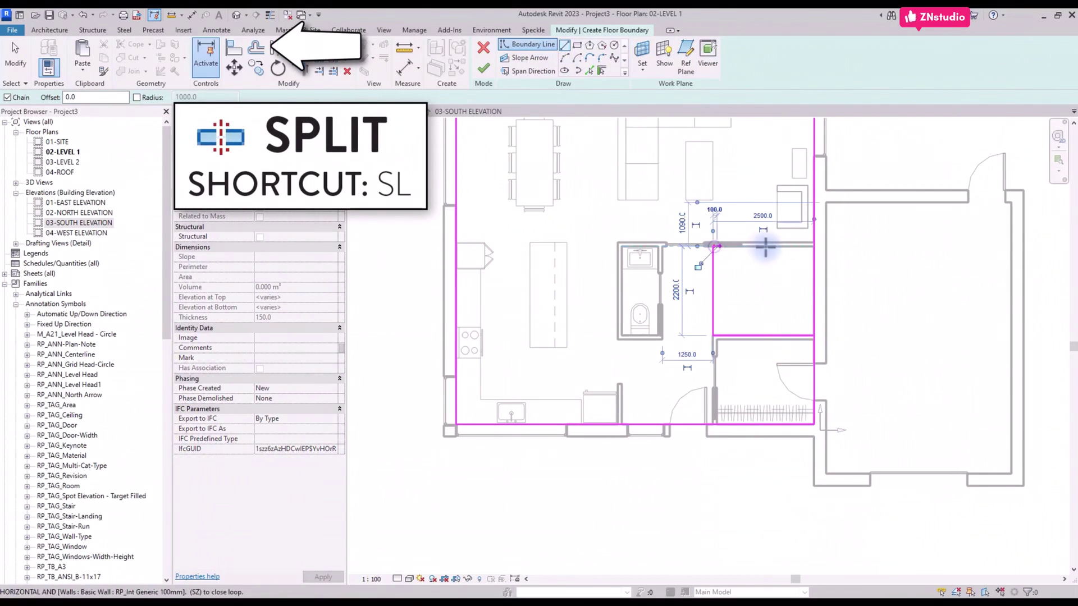
{"action": "left_click", "coordinate": [814, 246]}
{"action": "key", "text": "Escape"}
Split the right boundary line at the notch and pick the first line for a corner trim.
{"action": "key", "text": "Escape"}
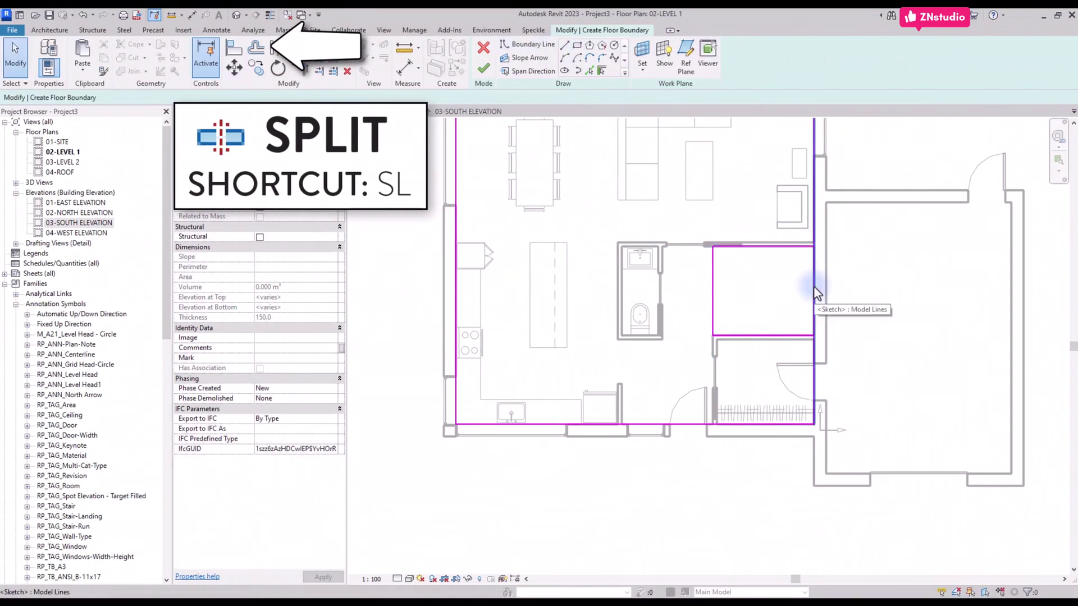
{"action": "key", "text": "s"}
{"action": "key", "text": "l"}
{"action": "left_click", "coordinate": [814, 287]}
{"action": "key", "text": "Escape"}
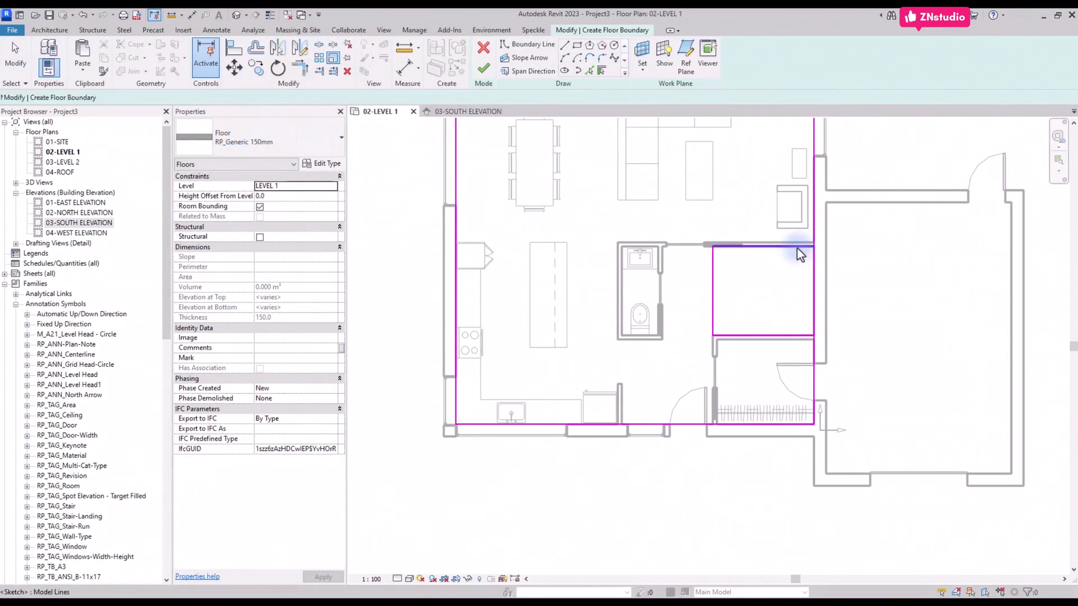
{"action": "middle_click_drag", "start_coordinate": [786, 279], "coordinate": [787, 324]}
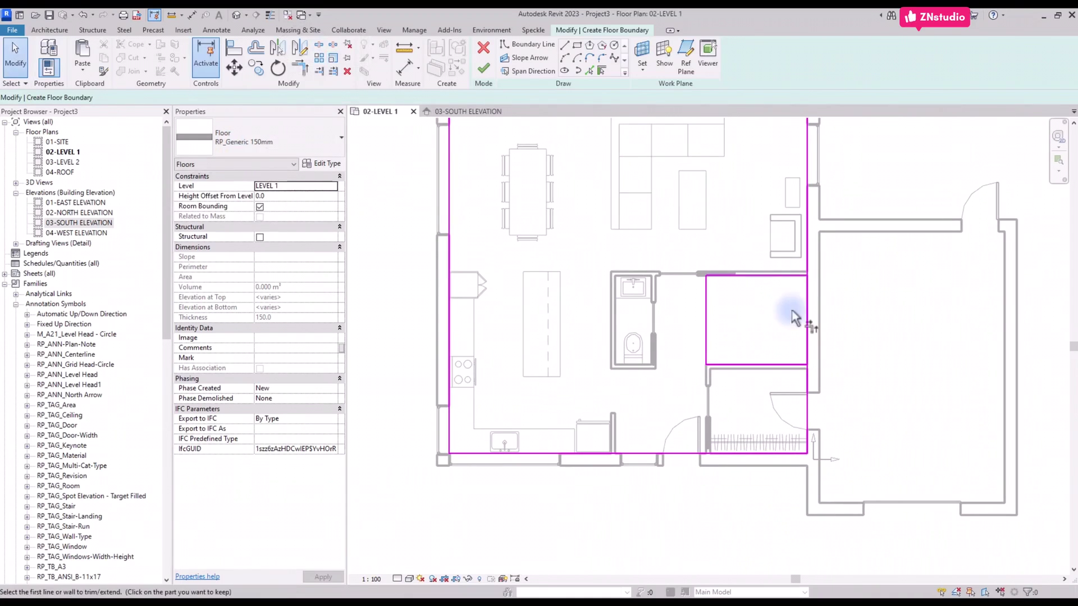
{"action": "left_click", "coordinate": [780, 366]}
Complete the trim to corner so the floor boundary closes around the notch.
{"action": "left_click", "coordinate": [805, 359]}
{"action": "key", "text": "Escape"}
{"action": "scroll", "coordinate": [786, 337], "scroll_direction": "up", "scroll_amount": 3}
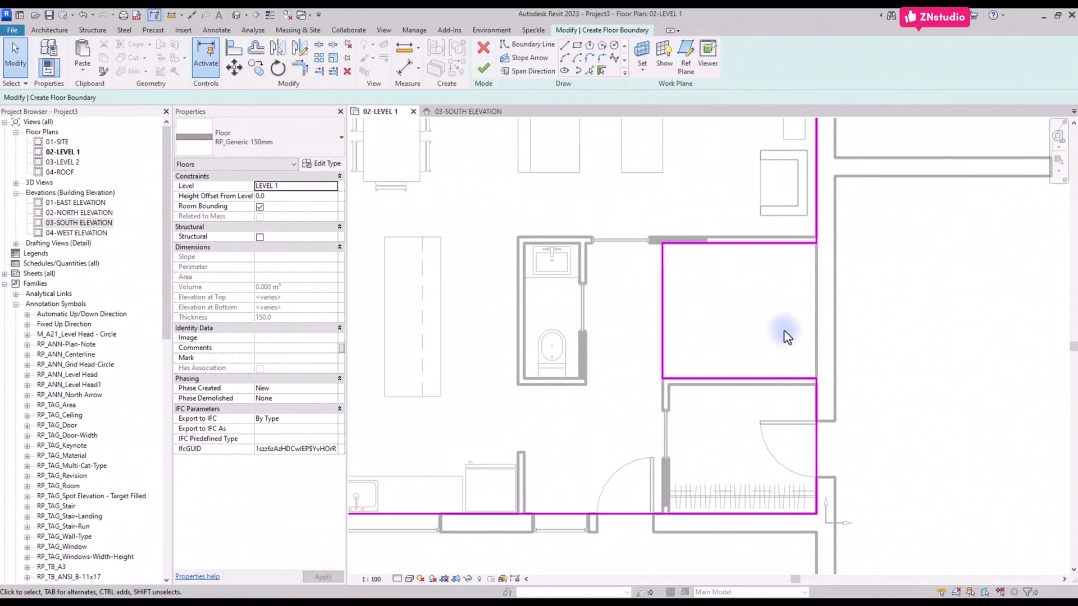
Turn on Thin Lines display and go back to the floor boundary editing tab.
{"action": "left_click", "coordinate": [382, 31]}
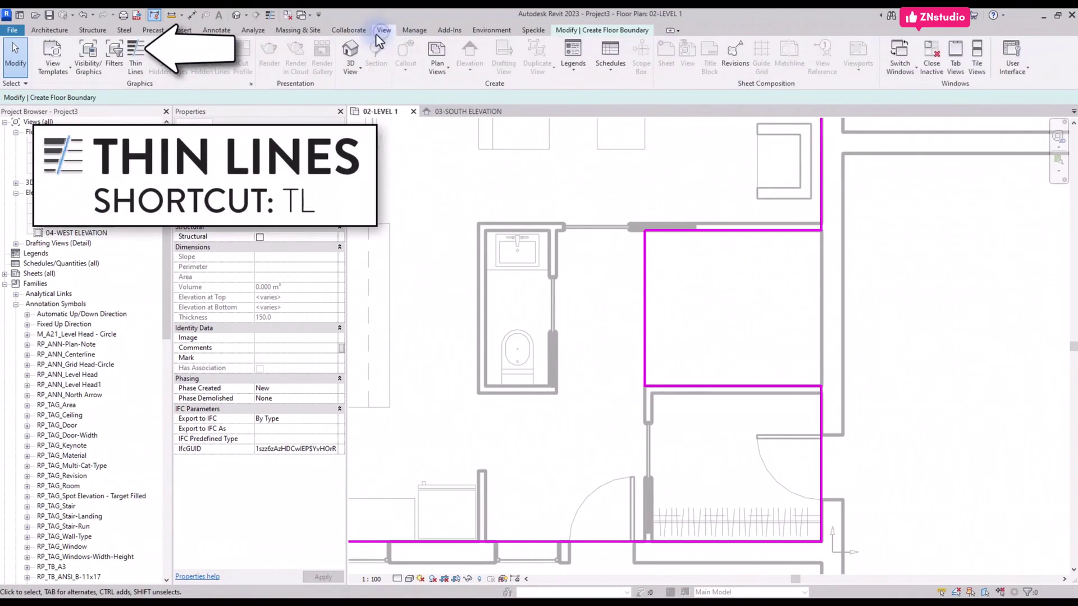
{"action": "left_click", "coordinate": [135, 61]}
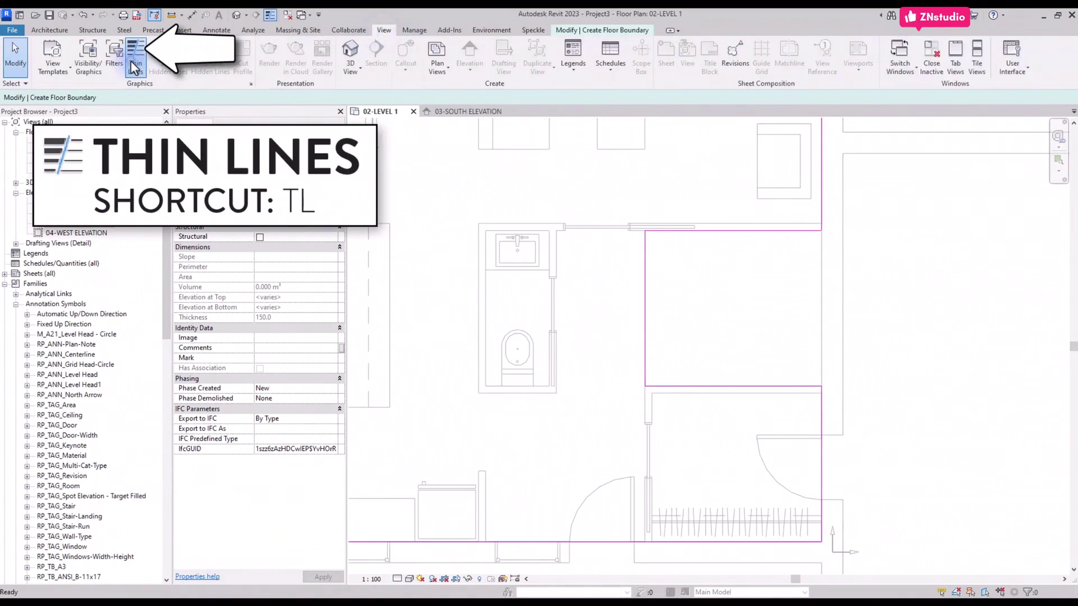
{"action": "left_click", "coordinate": [135, 66]}
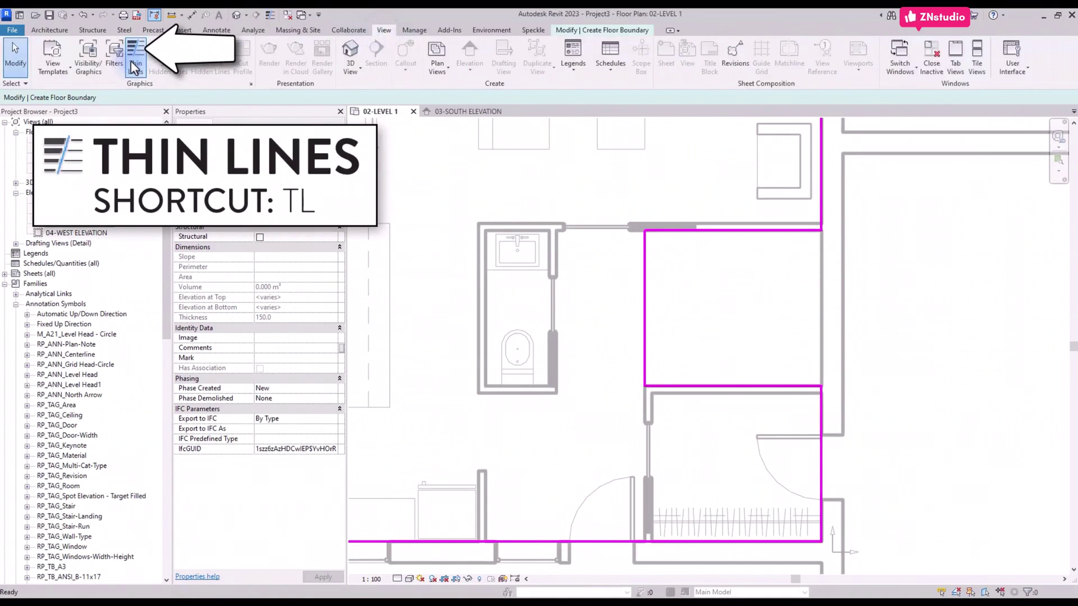
{"action": "left_click", "coordinate": [135, 66]}
{"action": "scroll", "coordinate": [784, 339], "scroll_direction": "up", "scroll_amount": 3}
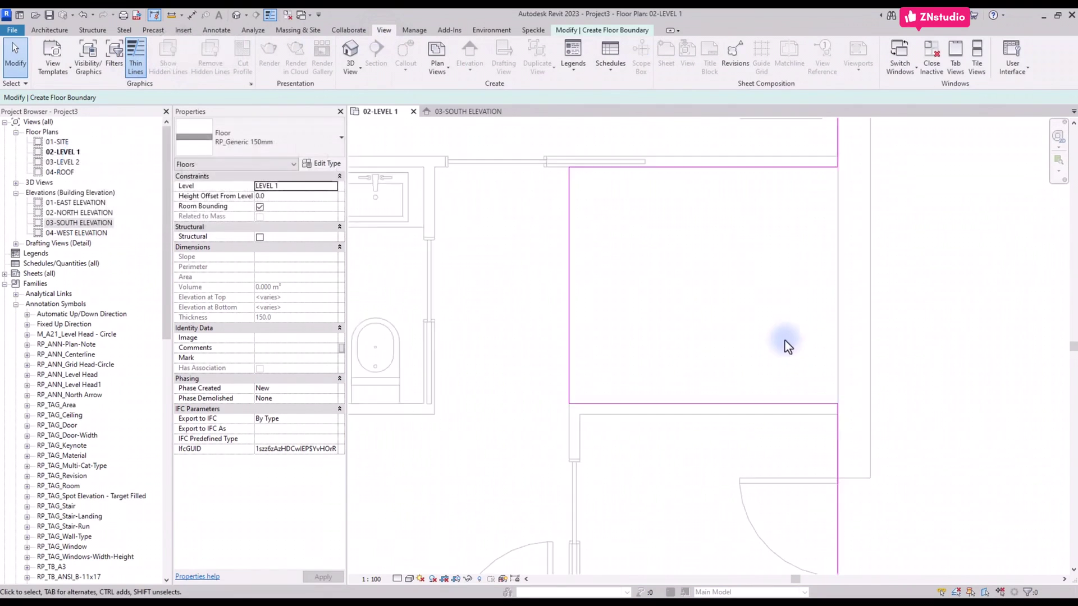
{"action": "scroll", "coordinate": [722, 284], "scroll_direction": "down", "scroll_amount": 5}
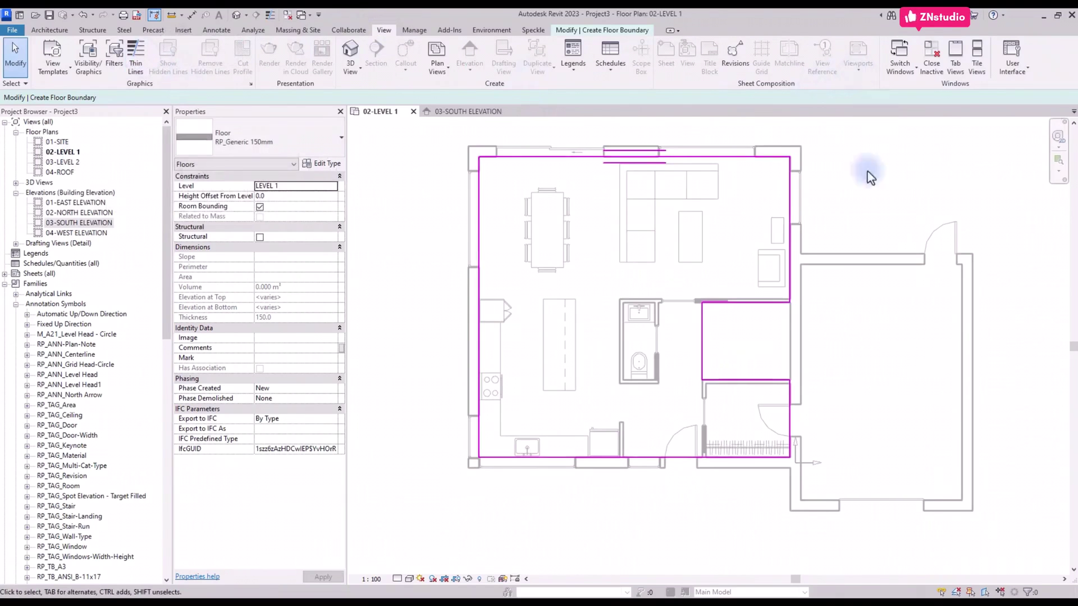
{"action": "left_click", "coordinate": [613, 31]}
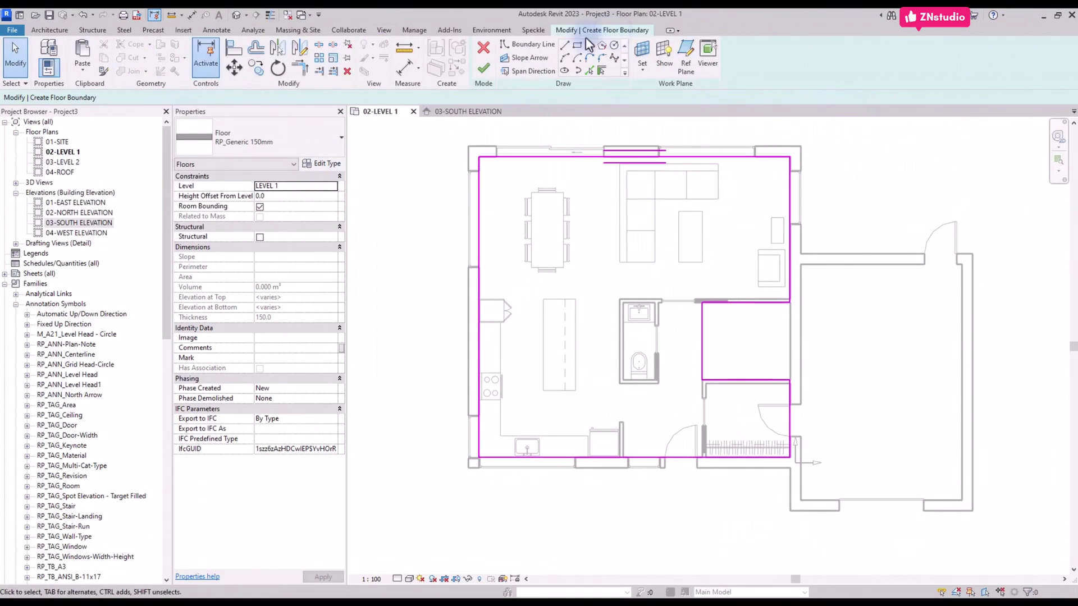
Finish the RP_Generic 150mm floor sketch and deselect the new floor.
{"action": "left_click", "coordinate": [482, 69]}
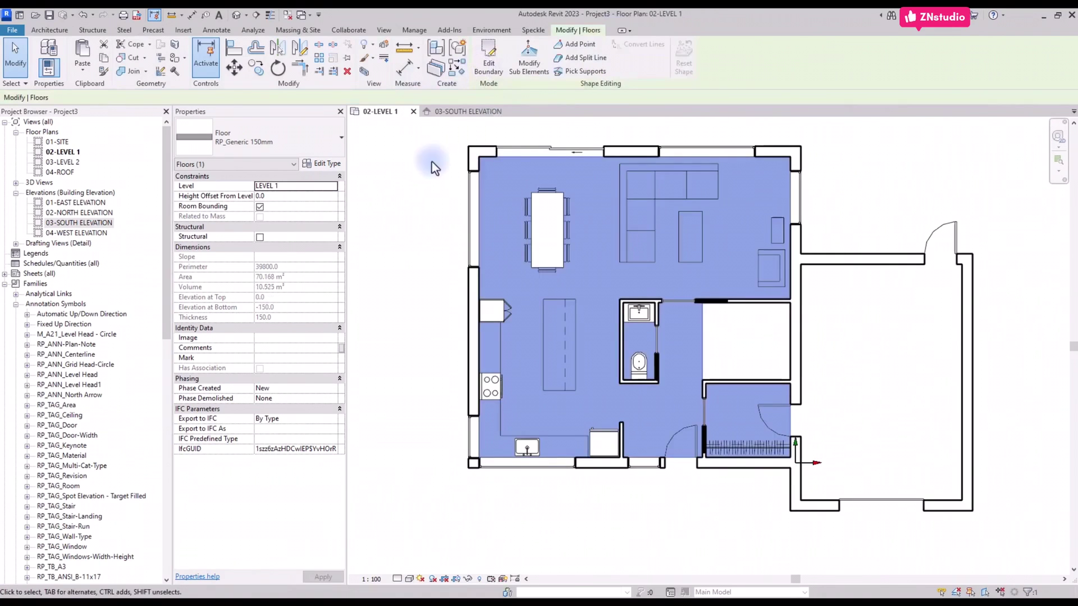
{"action": "left_click", "coordinate": [415, 201]}
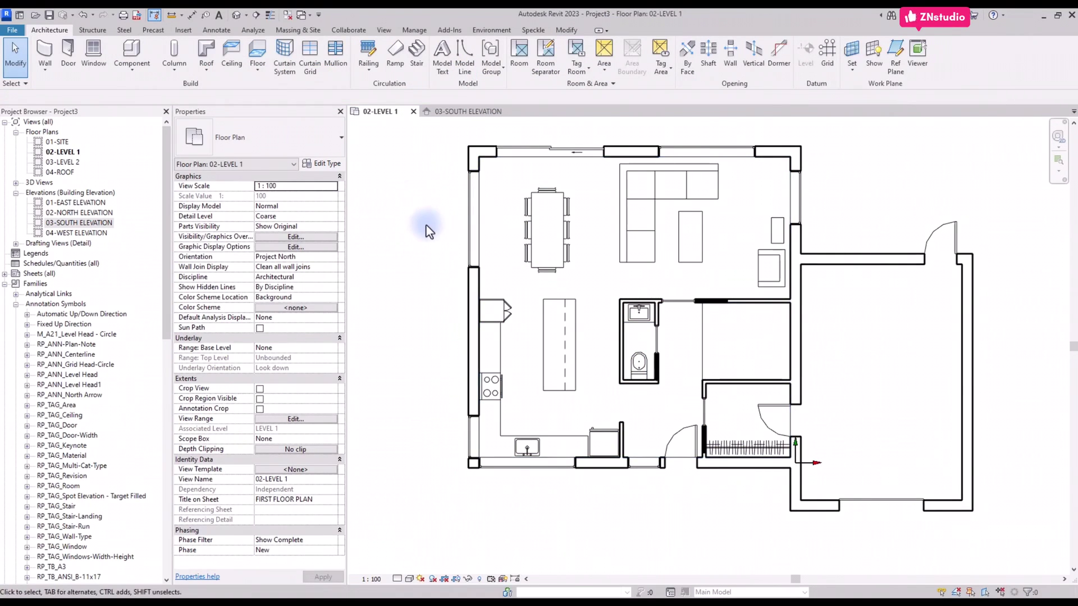
{"action": "scroll", "coordinate": [445, 313], "scroll_direction": "down", "scroll_amount": 3}
Move the RP_ENT_Tesla car into the garage, rotated to fit, and position it.
{"action": "middle_click_drag", "start_coordinate": [669, 553], "coordinate": [625, 348]}
{"action": "left_click", "coordinate": [623, 553]}
{"action": "middle_click_drag", "start_coordinate": [689, 289], "coordinate": [752, 373]}
{"action": "scroll", "coordinate": [684, 409], "scroll_direction": "up", "scroll_amount": 2}
{"action": "key", "text": "ctrl+c"}
{"action": "key", "text": "ctrl+v"}
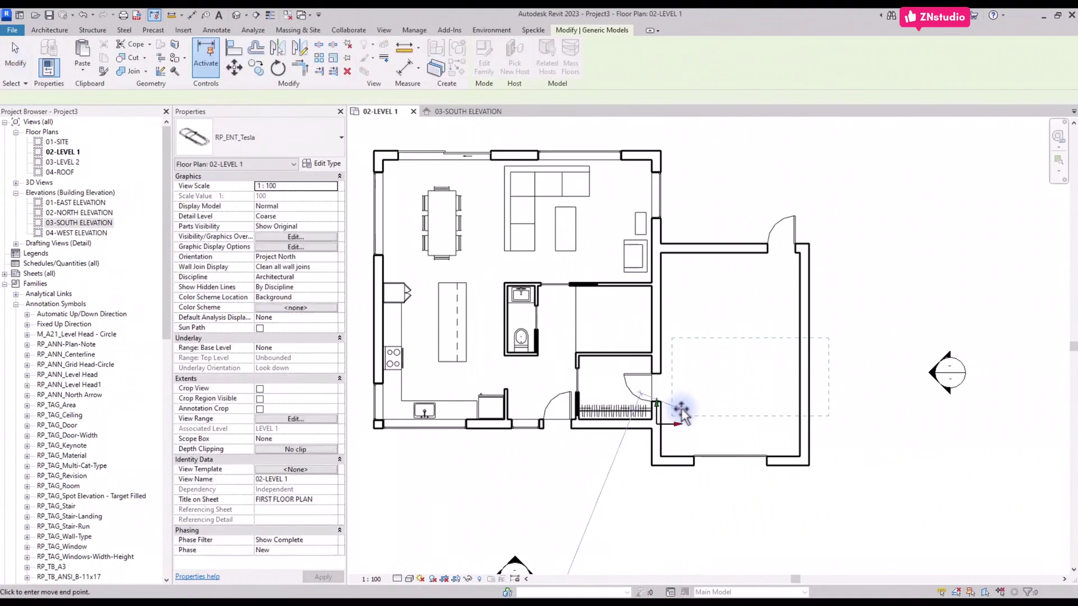
{"action": "key", "text": "space"}
{"action": "left_click", "coordinate": [752, 405]}
{"action": "left_click_drag", "start_coordinate": [753, 406], "coordinate": [741, 352]}
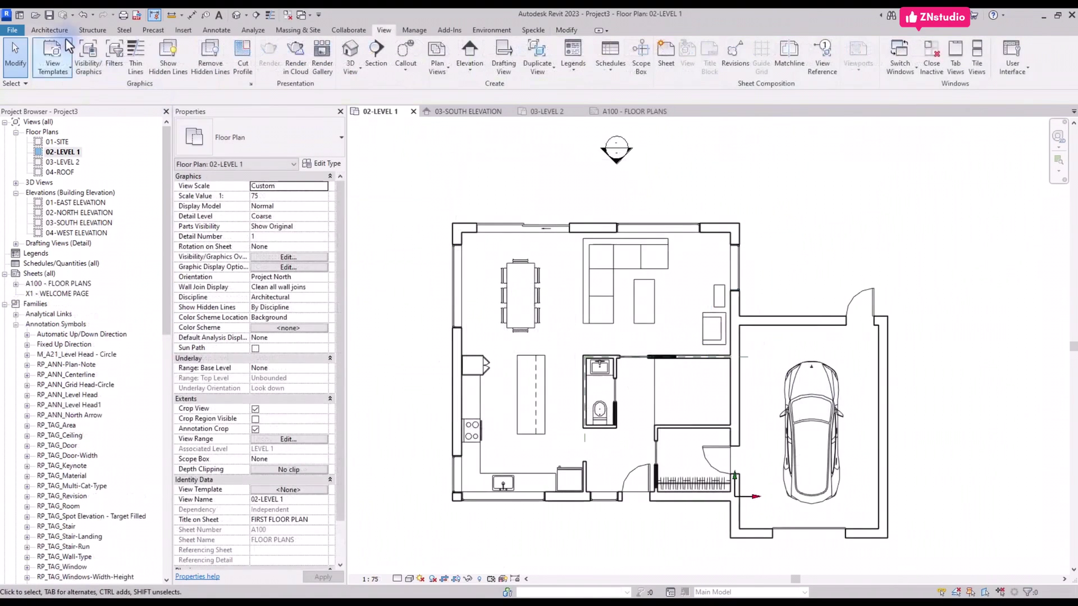
{"action": "left_click", "coordinate": [50, 30]}
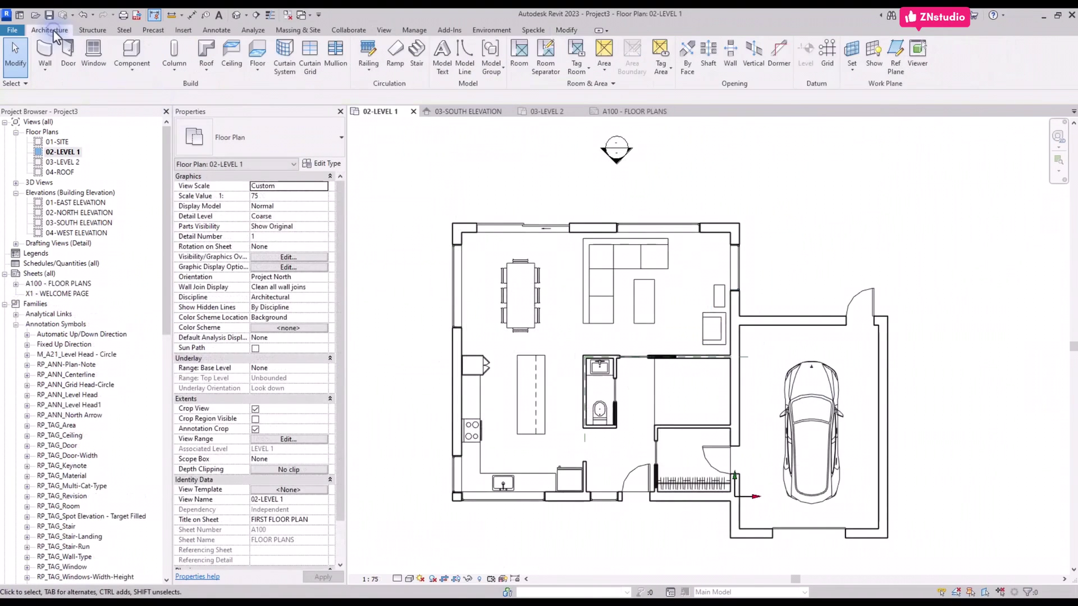
Start a stair of type RP_Residential_Stair with Desired Number of Risers set to 16.
{"action": "left_click", "coordinate": [418, 52]}
{"action": "left_click", "coordinate": [298, 130]}
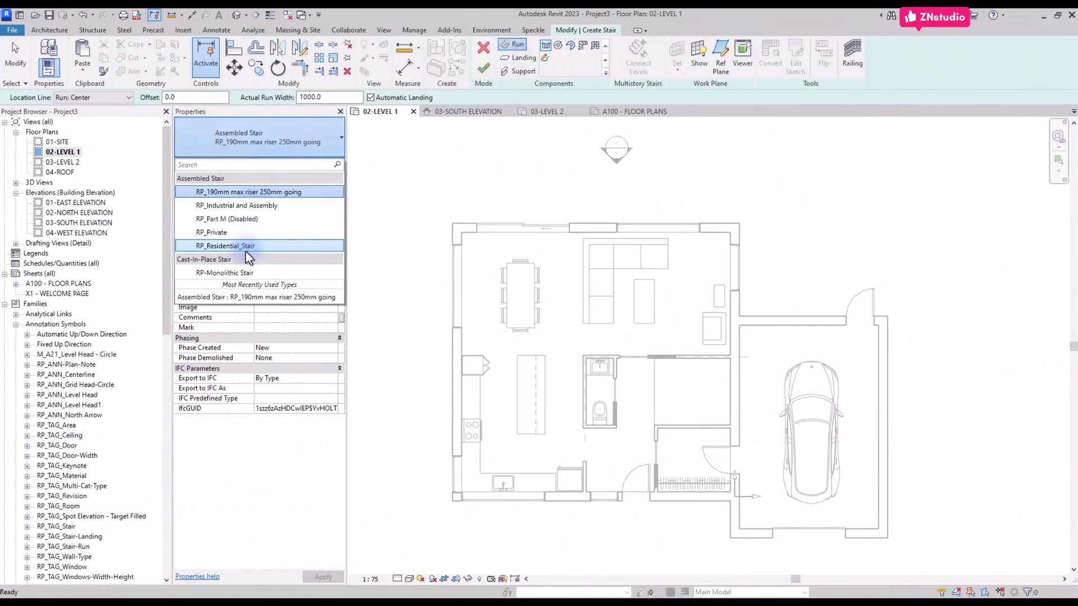
{"action": "left_click", "coordinate": [244, 251]}
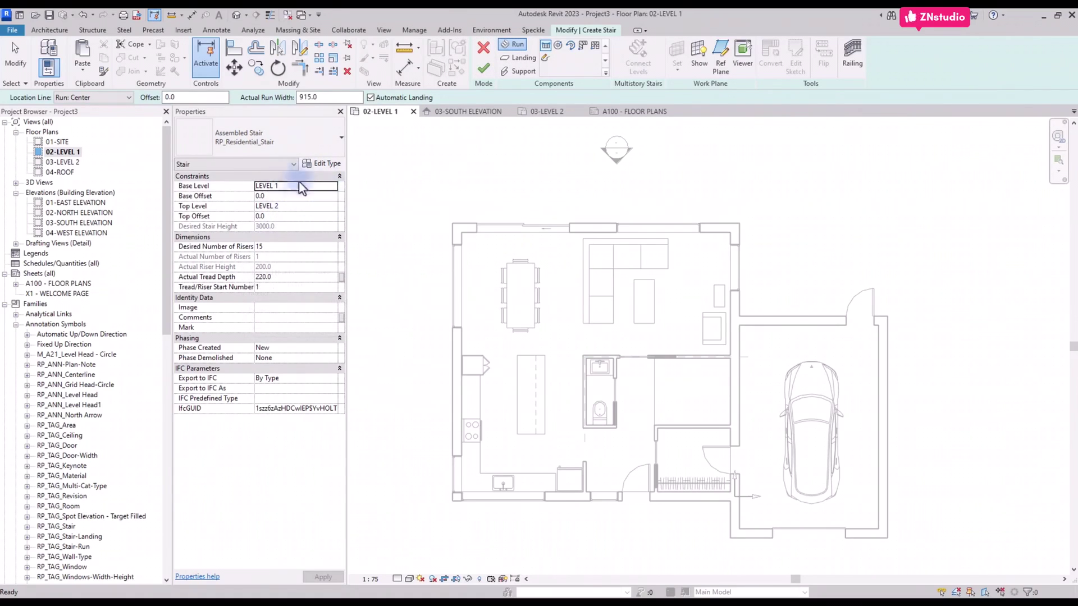
{"action": "left_click", "coordinate": [298, 247]}
{"action": "type", "text": "16"}
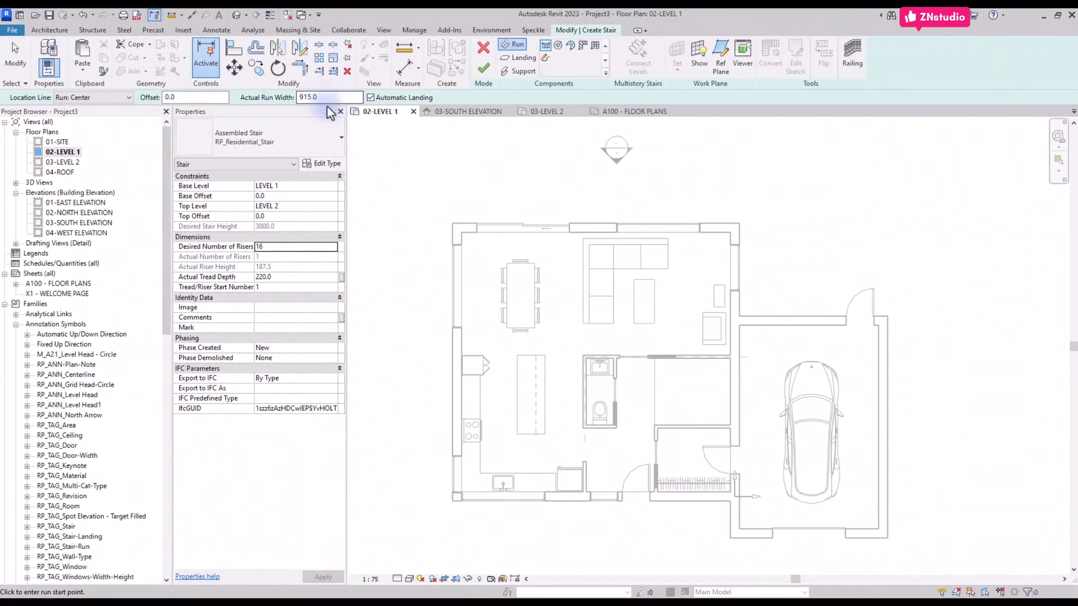
Draw the two side-by-side stair runs, completing all 16 risers.
{"action": "scroll", "coordinate": [649, 397], "scroll_direction": "up", "scroll_amount": 5}
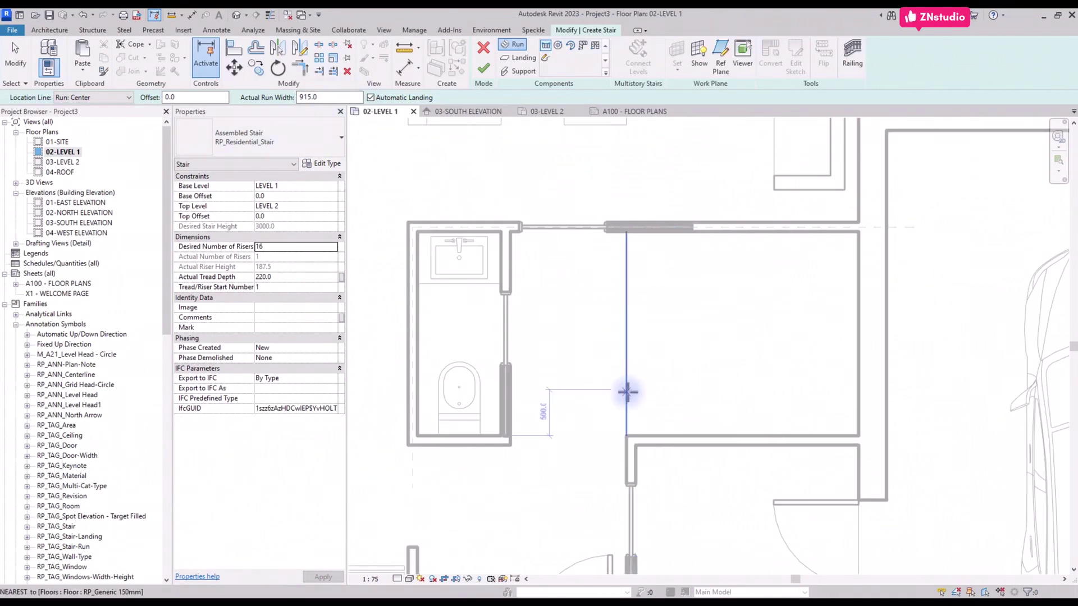
{"action": "left_click", "coordinate": [627, 390]}
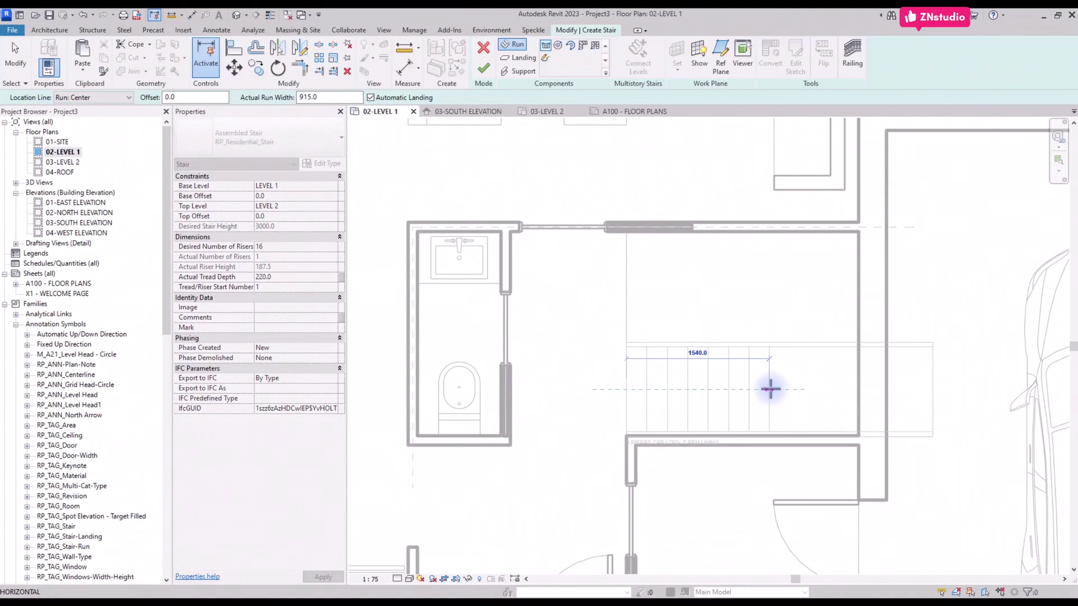
{"action": "left_click", "coordinate": [770, 389]}
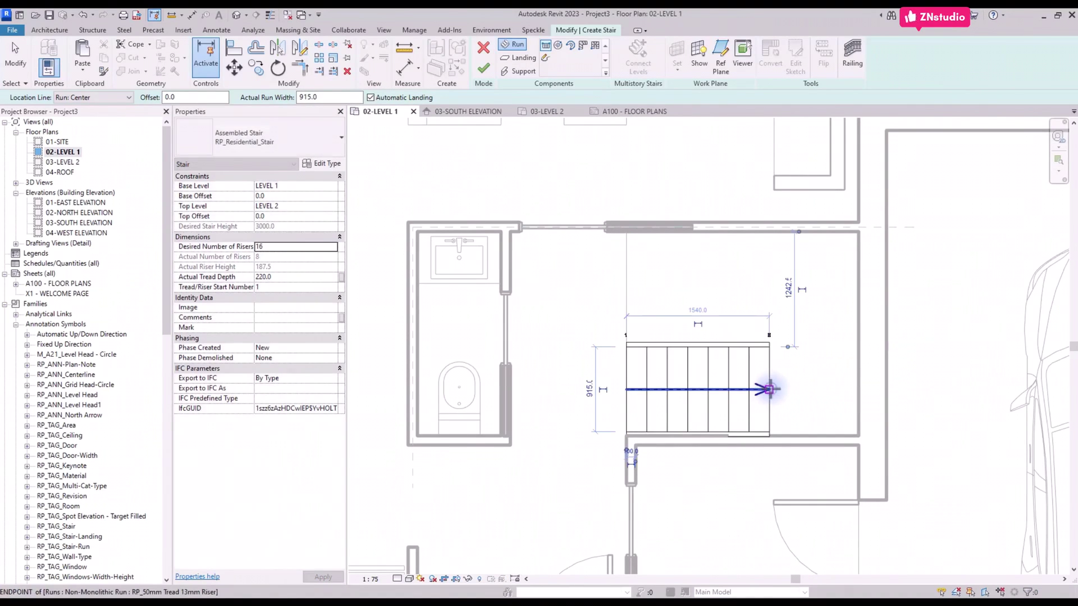
{"action": "left_click", "coordinate": [767, 277]}
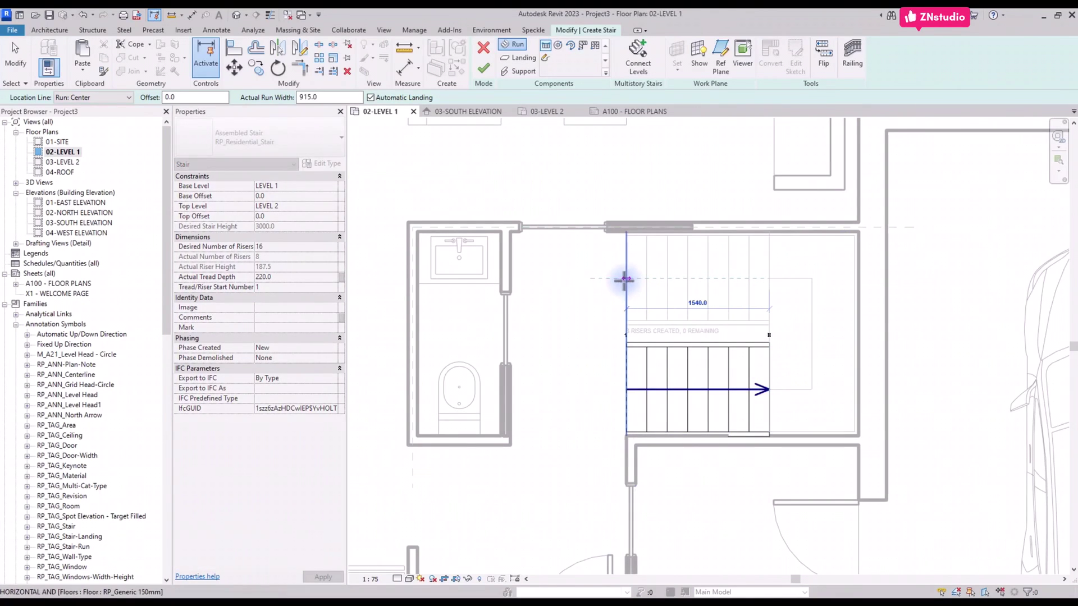
{"action": "left_click", "coordinate": [625, 279]}
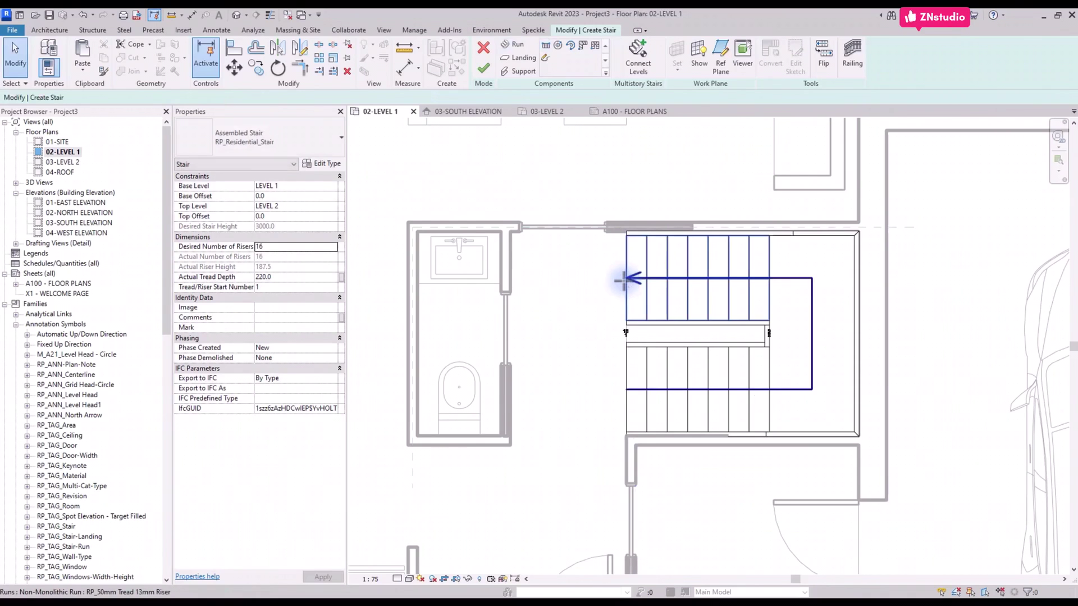
Move the lower stair run so its corner snaps onto the wall corner.
{"action": "left_click", "coordinate": [649, 373]}
{"action": "scroll", "coordinate": [627, 435], "scroll_direction": "up", "scroll_amount": 5}
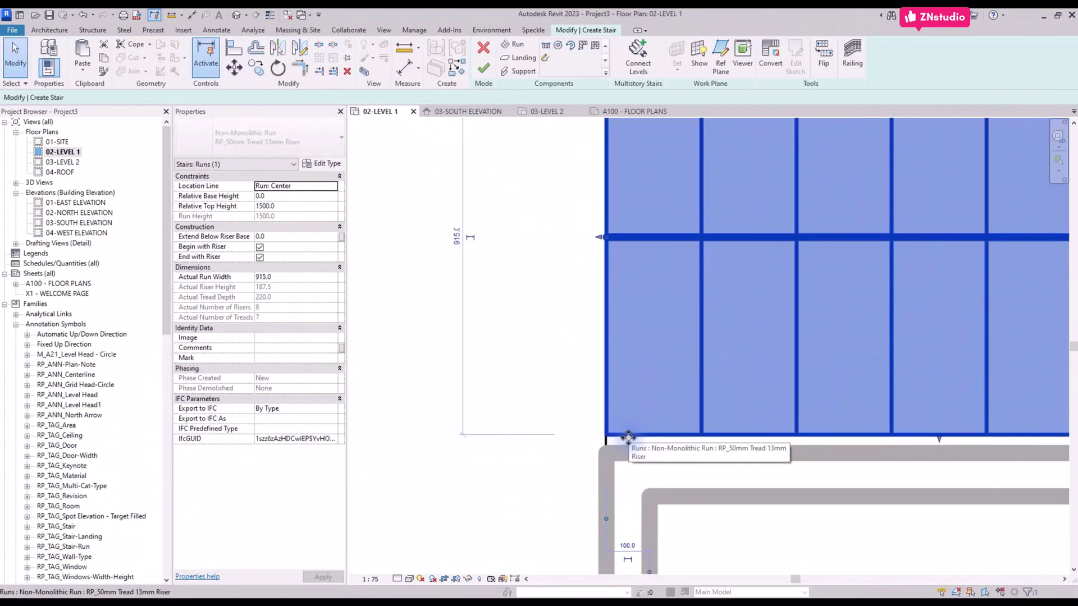
{"action": "left_click", "coordinate": [624, 427]}
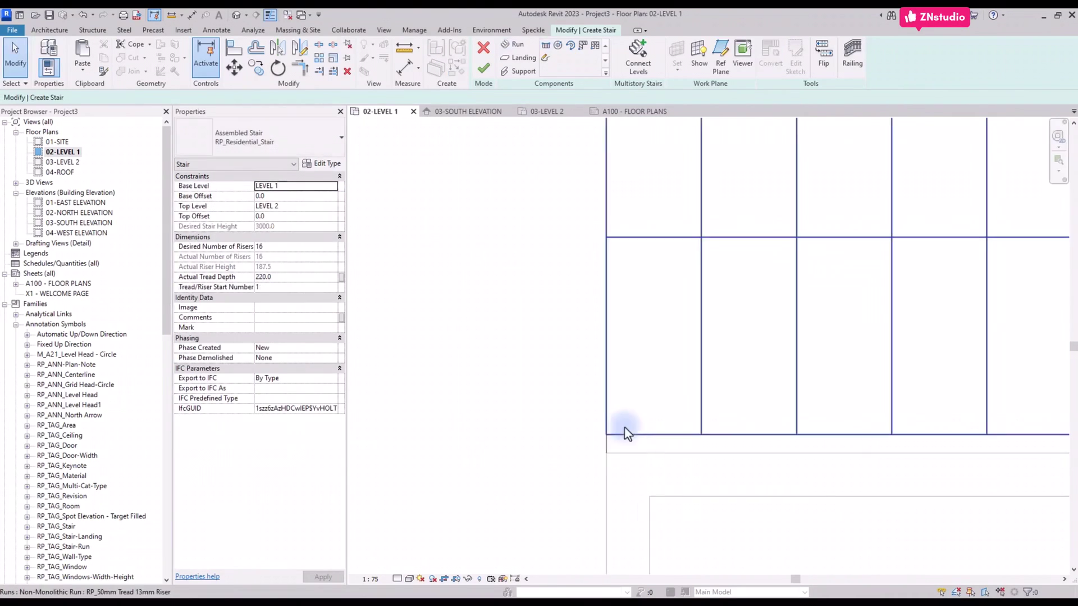
{"action": "left_click", "coordinate": [607, 406]}
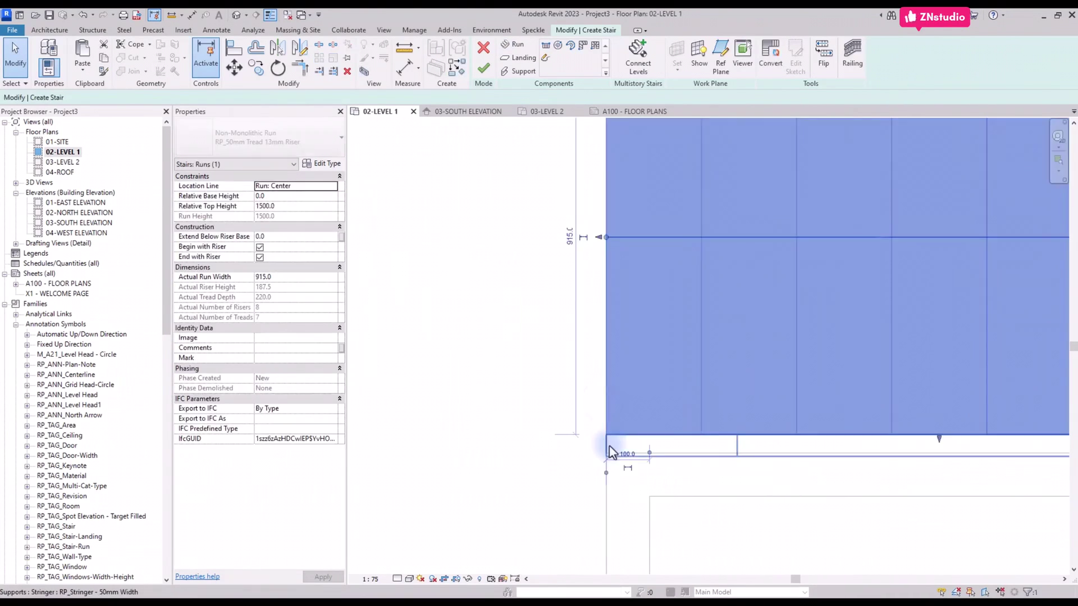
{"action": "key", "text": "m"}
{"action": "key", "text": "v"}
{"action": "left_click", "coordinate": [606, 461]}
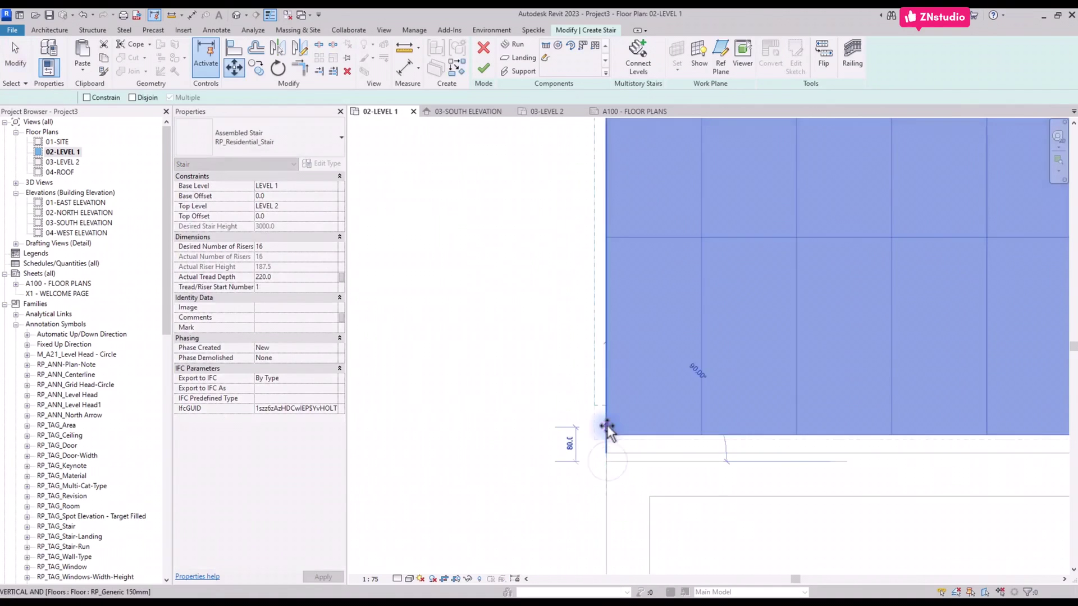
{"action": "left_click", "coordinate": [606, 454]}
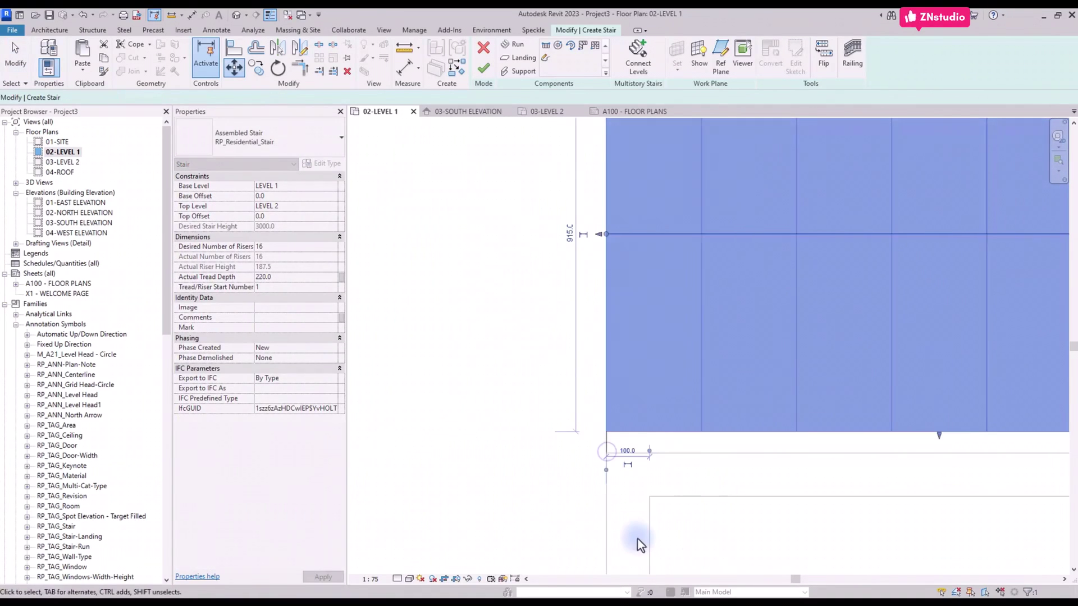
Move the other run to snap to the wall endpoint, then finish the stair.
{"action": "left_click", "coordinate": [637, 538]}
{"action": "scroll", "coordinate": [625, 524], "scroll_direction": "down", "scroll_amount": 4}
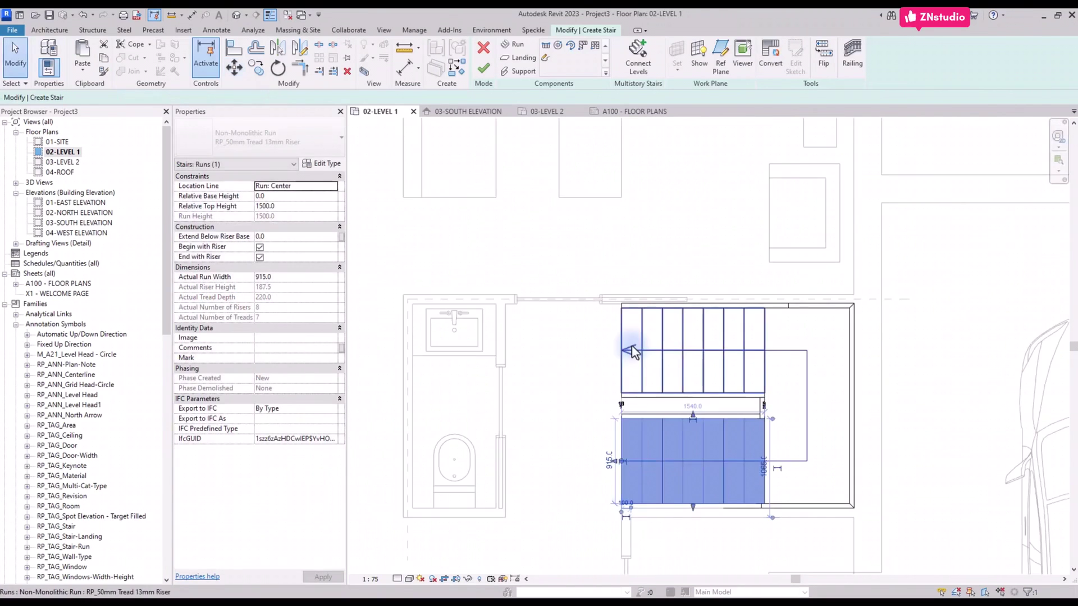
{"action": "scroll", "coordinate": [630, 344], "scroll_direction": "up", "scroll_amount": 2}
{"action": "scroll", "coordinate": [618, 302], "scroll_direction": "up", "scroll_amount": 2}
{"action": "key", "text": "m"}
{"action": "key", "text": "v"}
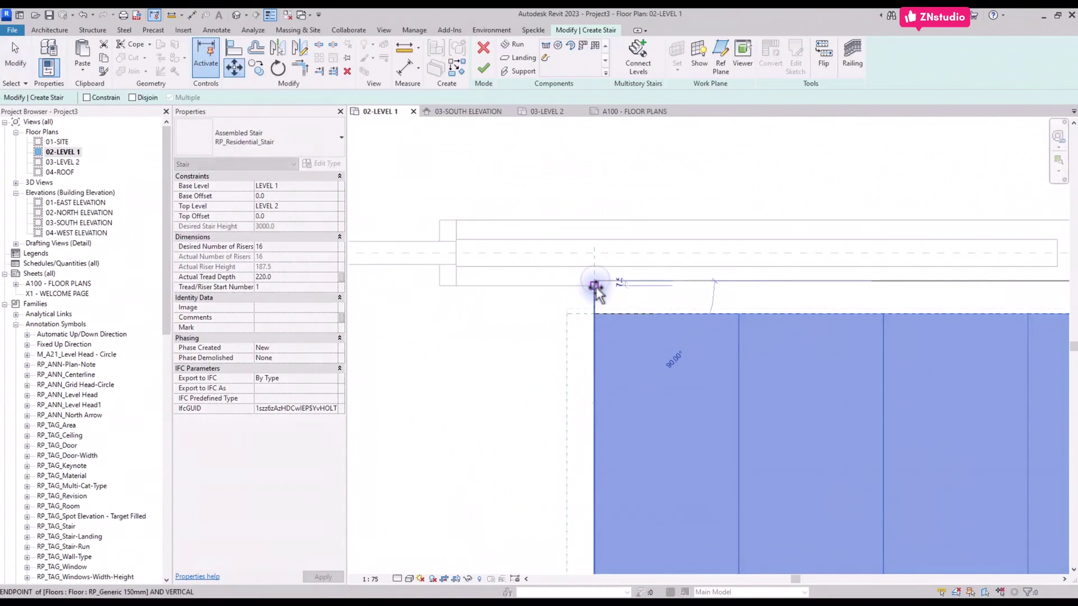
{"action": "scroll", "coordinate": [597, 289], "scroll_direction": "up", "scroll_amount": 3}
{"action": "left_click", "coordinate": [548, 330]}
{"action": "scroll", "coordinate": [550, 297], "scroll_direction": "down", "scroll_amount": 3}
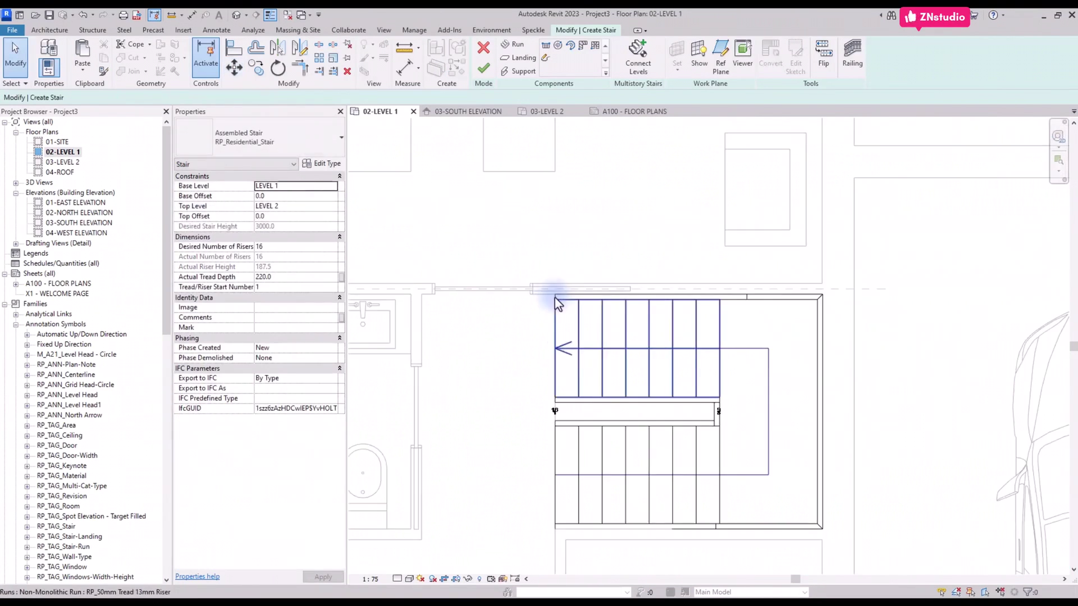
{"action": "scroll", "coordinate": [559, 294], "scroll_direction": "down", "scroll_amount": 2}
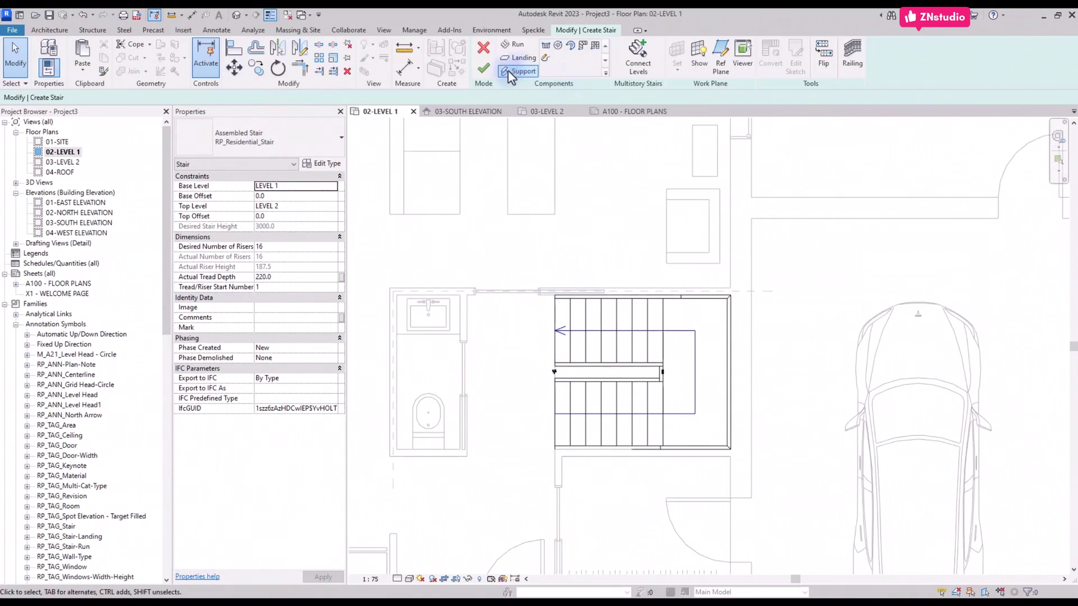
{"action": "left_click", "coordinate": [483, 69]}
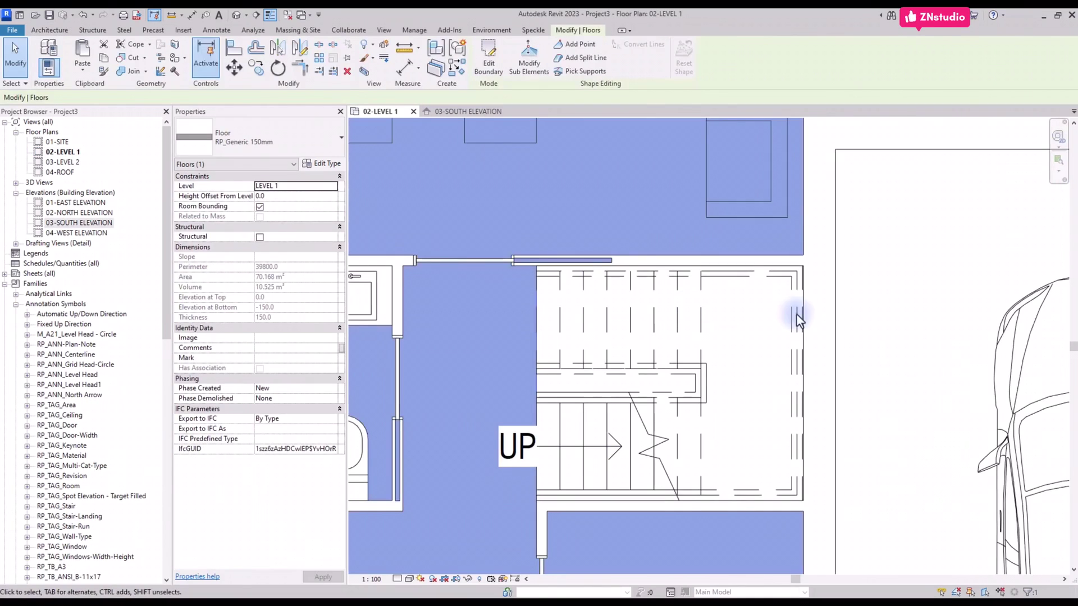
Open the 03-LEVEL 2 floor plan from the Project Browser.
{"action": "left_click", "coordinate": [811, 320]}
{"action": "scroll", "coordinate": [777, 342], "scroll_direction": "down", "scroll_amount": 4}
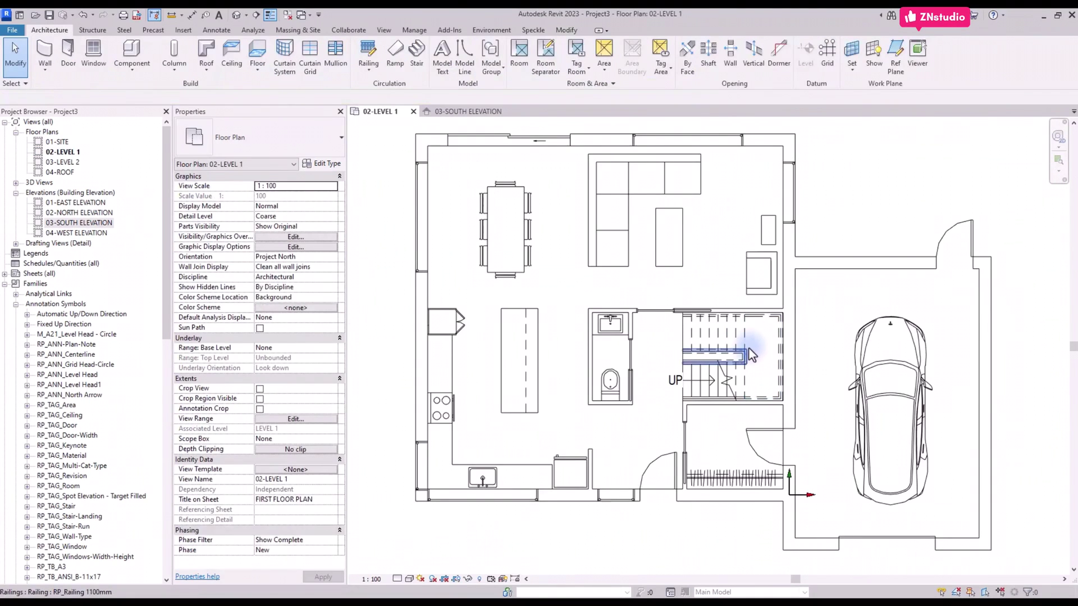
{"action": "left_click", "coordinate": [65, 163]}
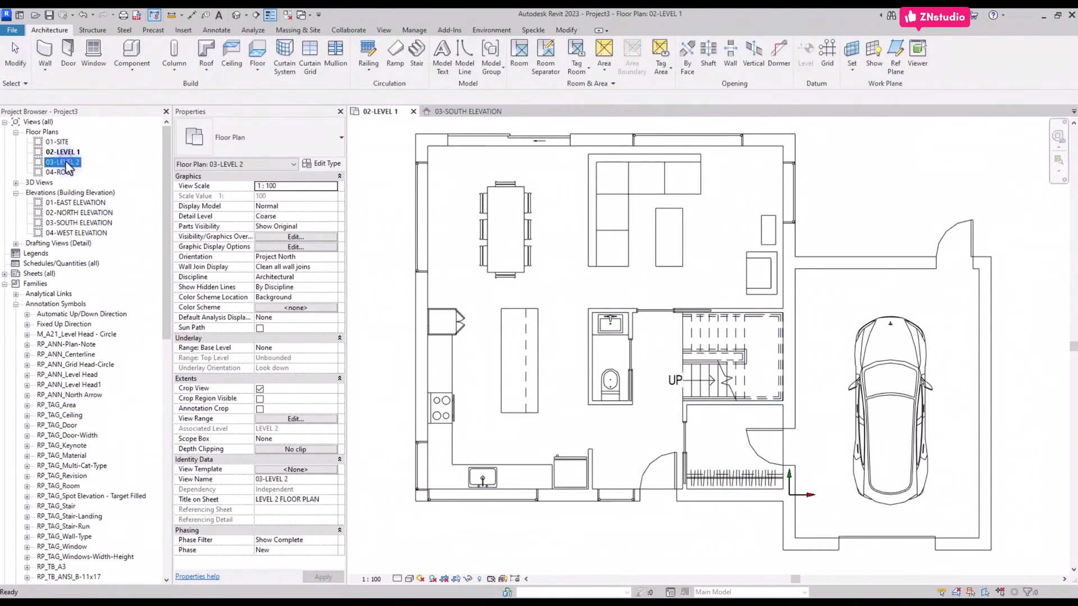
{"action": "double_click", "coordinate": [65, 162]}
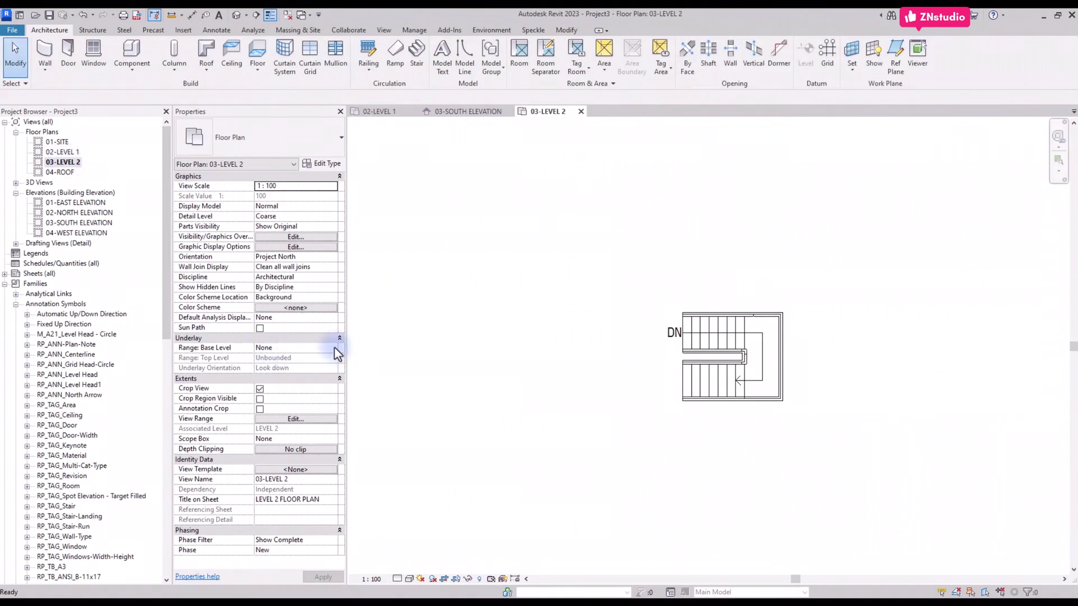
Set the plan's Underlay Base Level to LEVEL 1.
{"action": "left_click", "coordinate": [333, 347]}
{"action": "left_click", "coordinate": [269, 358]}
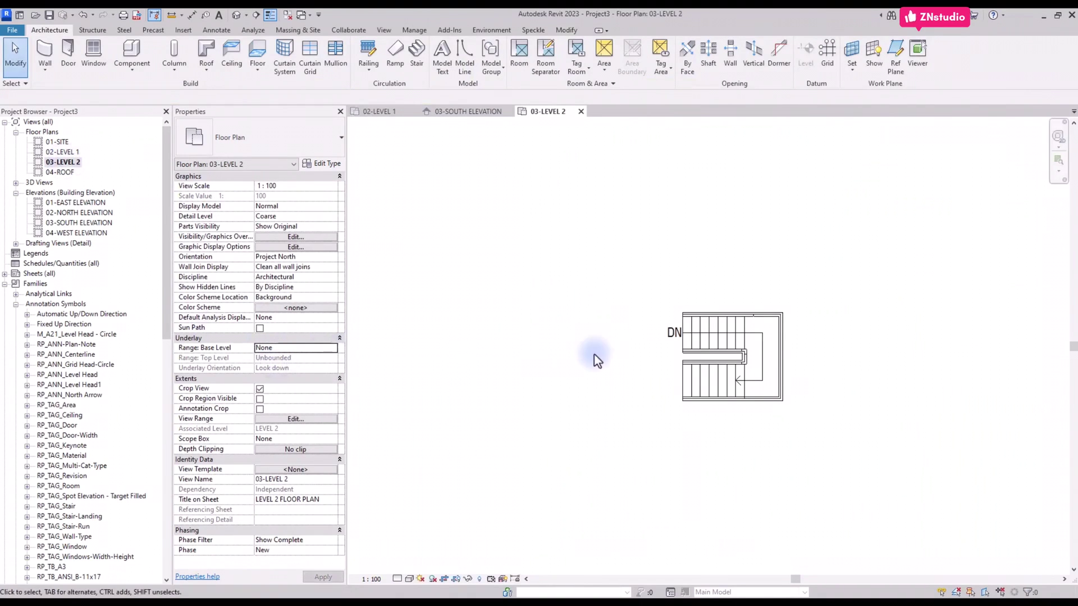
{"action": "left_click", "coordinate": [333, 348]}
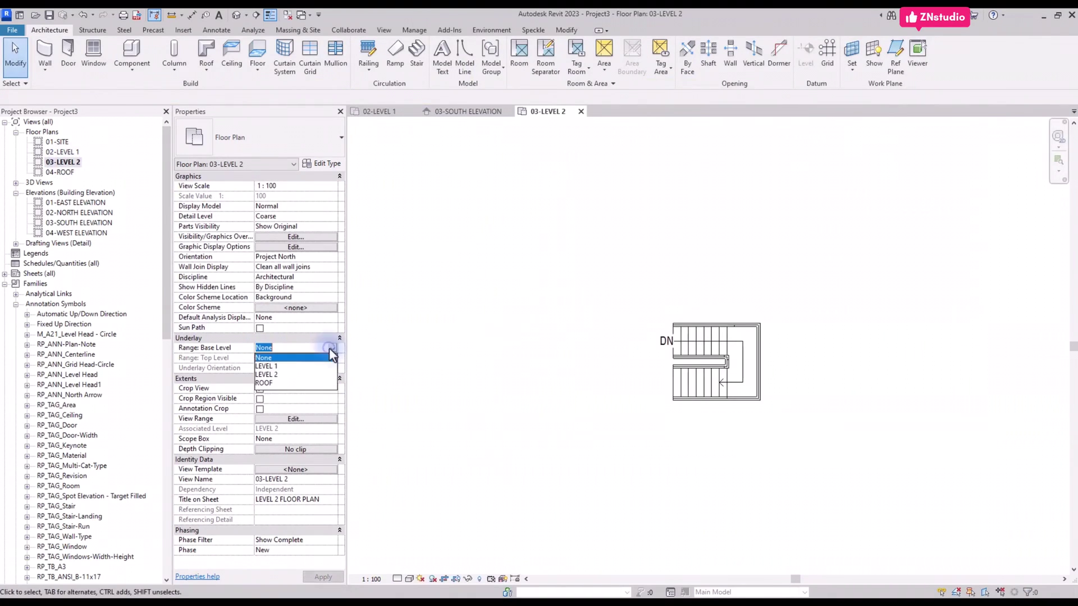
{"action": "left_click", "coordinate": [269, 366]}
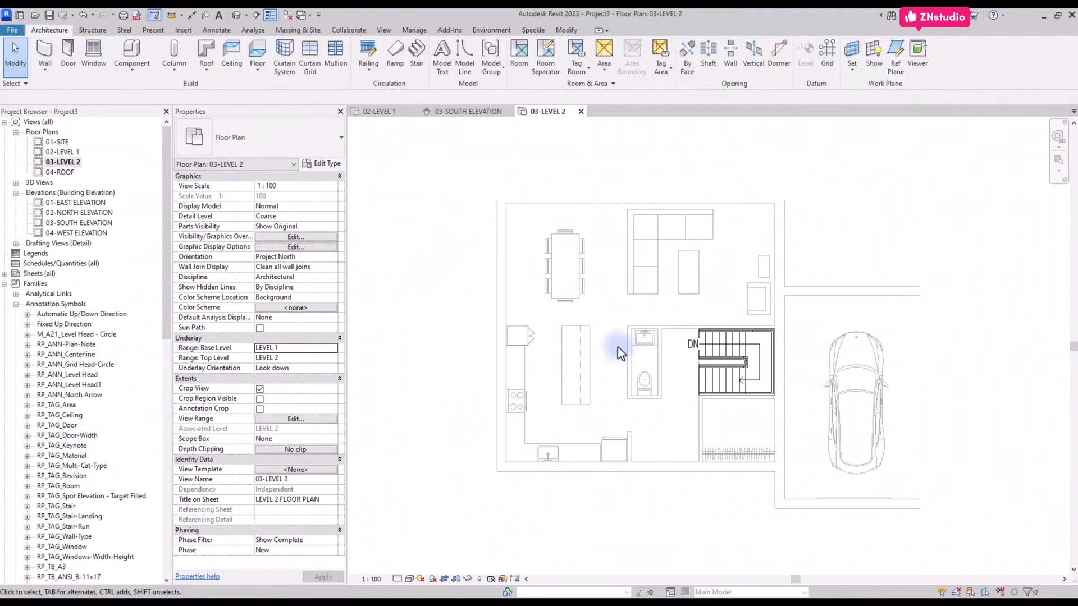
Draw a short vertical RP_Int Generic 100mm wall beside the stairwell using WA.
{"action": "key", "text": "w"}
{"action": "key", "text": "a"}
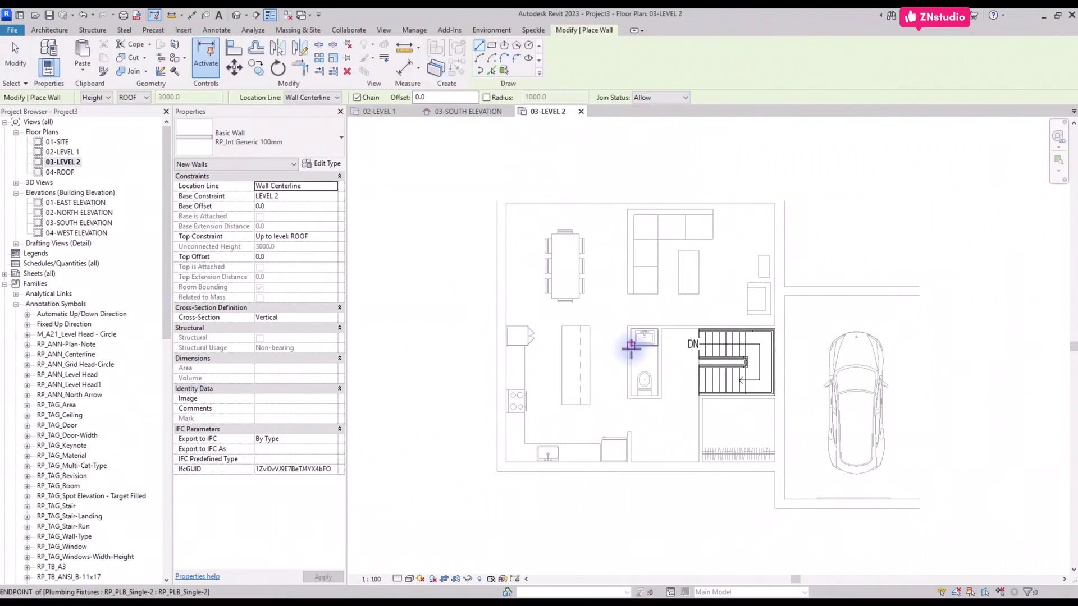
{"action": "scroll", "coordinate": [673, 404], "scroll_direction": "up", "scroll_amount": 1}
{"action": "left_click", "coordinate": [667, 412]}
{"action": "left_click", "coordinate": [667, 371]}
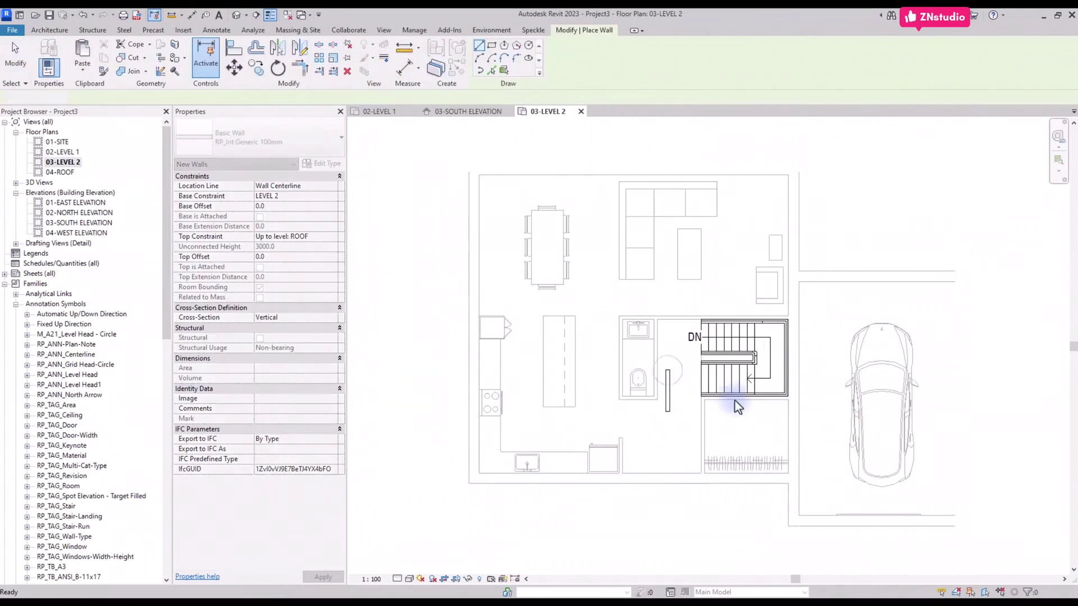
{"action": "key", "text": "Escape"}
{"action": "key", "text": "Escape"}
{"action": "scroll", "coordinate": [684, 413], "scroll_direction": "up", "scroll_amount": 3}
{"action": "scroll", "coordinate": [681, 412], "scroll_direction": "down", "scroll_amount": 4}
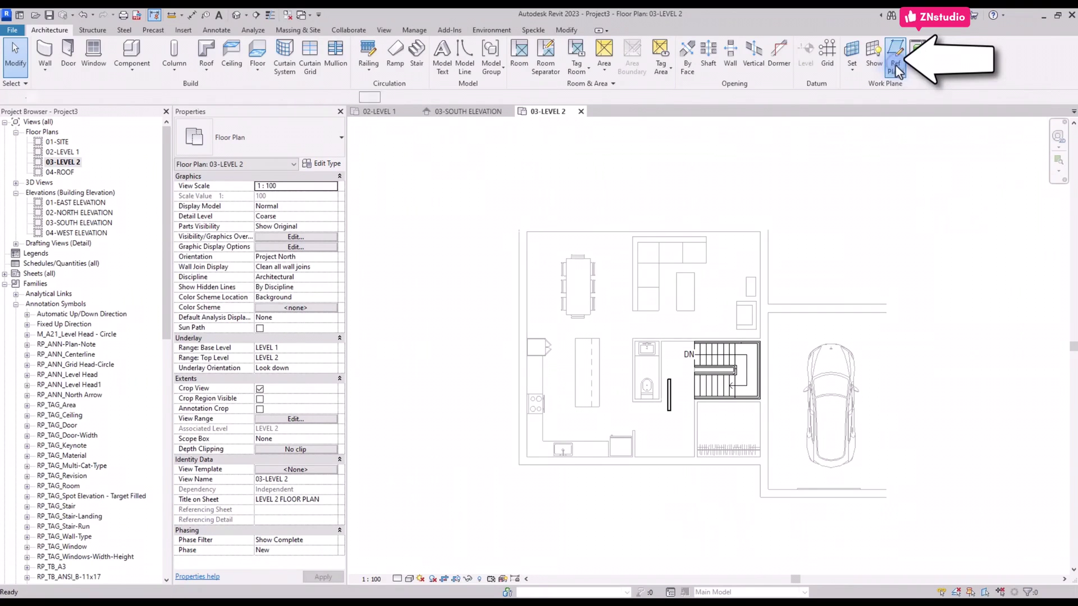
Draw a horizontal reference plane along the bathroom's top wall, extending past the stair.
{"action": "left_click", "coordinate": [892, 68]}
{"action": "scroll", "coordinate": [673, 401], "scroll_direction": "up", "scroll_amount": 2}
{"action": "scroll", "coordinate": [675, 404], "scroll_direction": "up", "scroll_amount": 1}
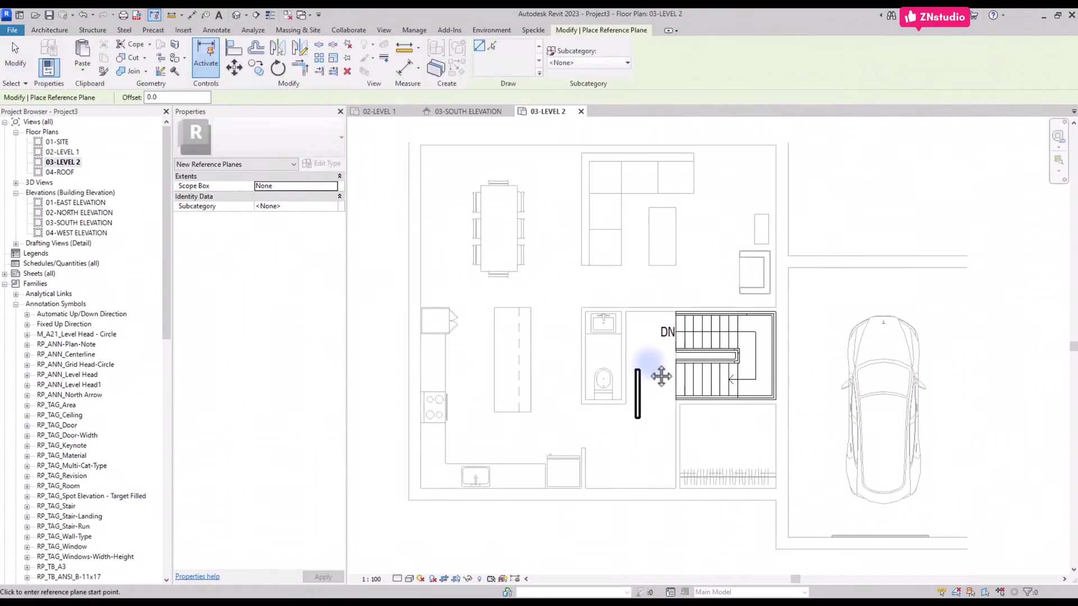
{"action": "scroll", "coordinate": [618, 347], "scroll_direction": "up", "scroll_amount": 2}
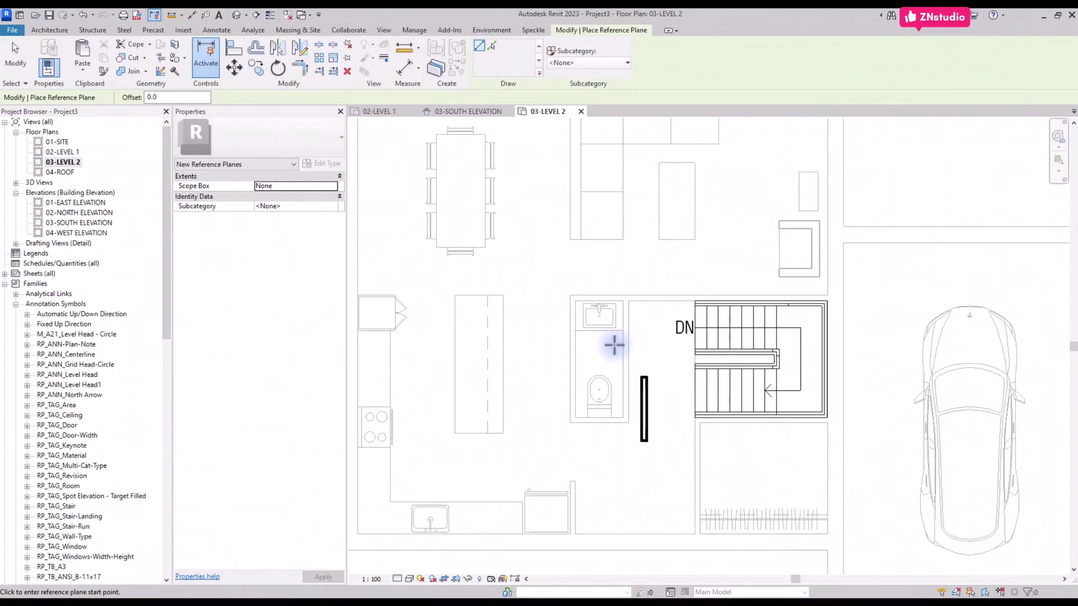
{"action": "scroll", "coordinate": [583, 309], "scroll_direction": "up", "scroll_amount": 2}
{"action": "left_click", "coordinate": [564, 289]}
{"action": "scroll", "coordinate": [564, 289], "scroll_direction": "down", "scroll_amount": 1}
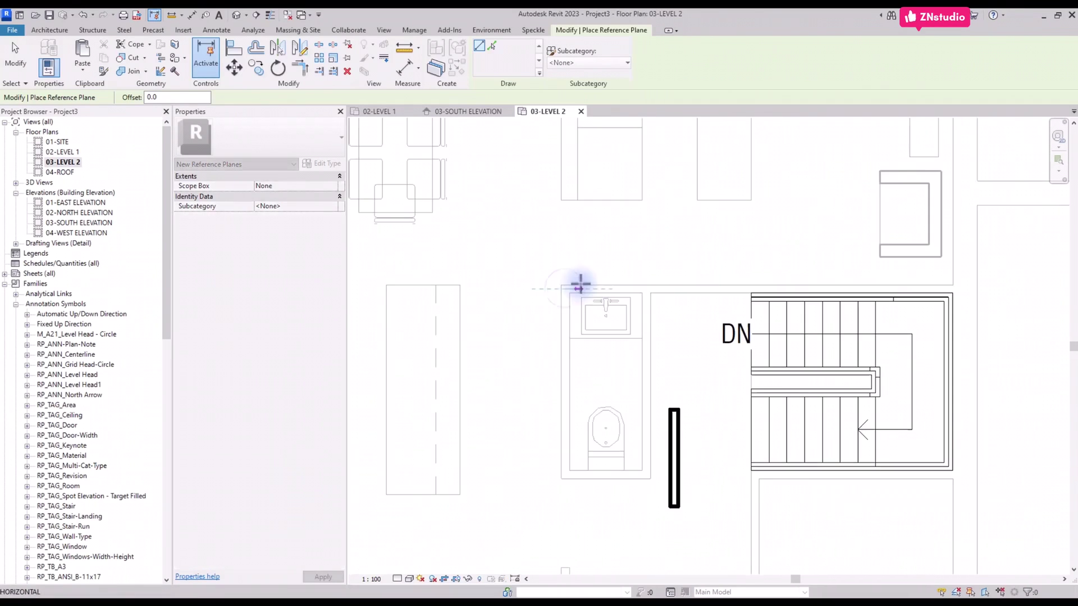
{"action": "left_click", "coordinate": [998, 288]}
Draw a vertical reference plane down the bathroom's left side to below the bathroom.
{"action": "scroll", "coordinate": [558, 293], "scroll_direction": "up", "scroll_amount": 1}
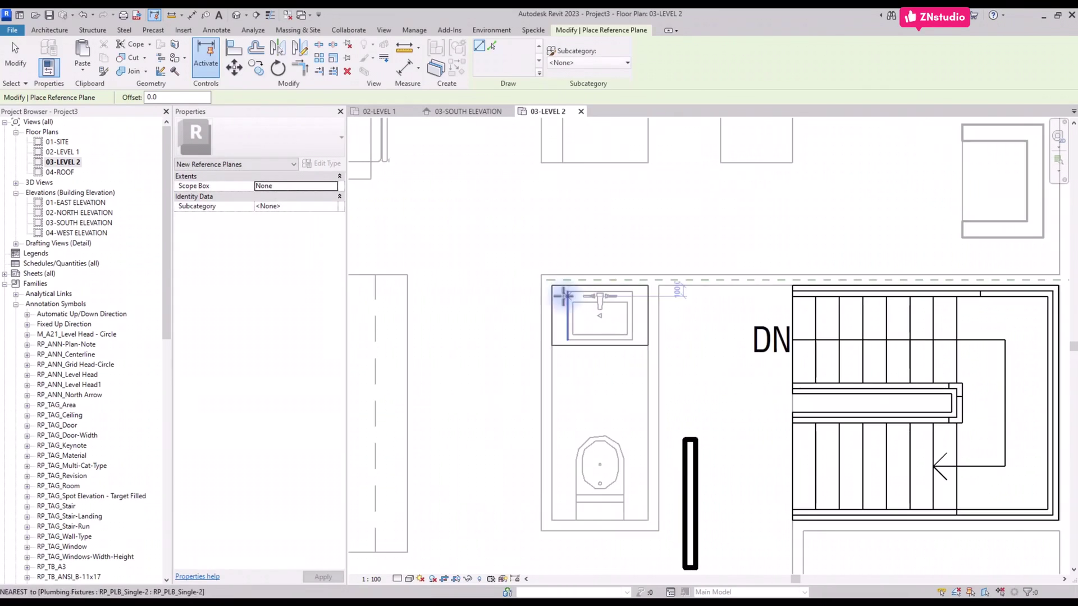
{"action": "left_click", "coordinate": [546, 281]}
{"action": "scroll", "coordinate": [546, 280], "scroll_direction": "down", "scroll_amount": 1}
{"action": "left_click", "coordinate": [547, 508]}
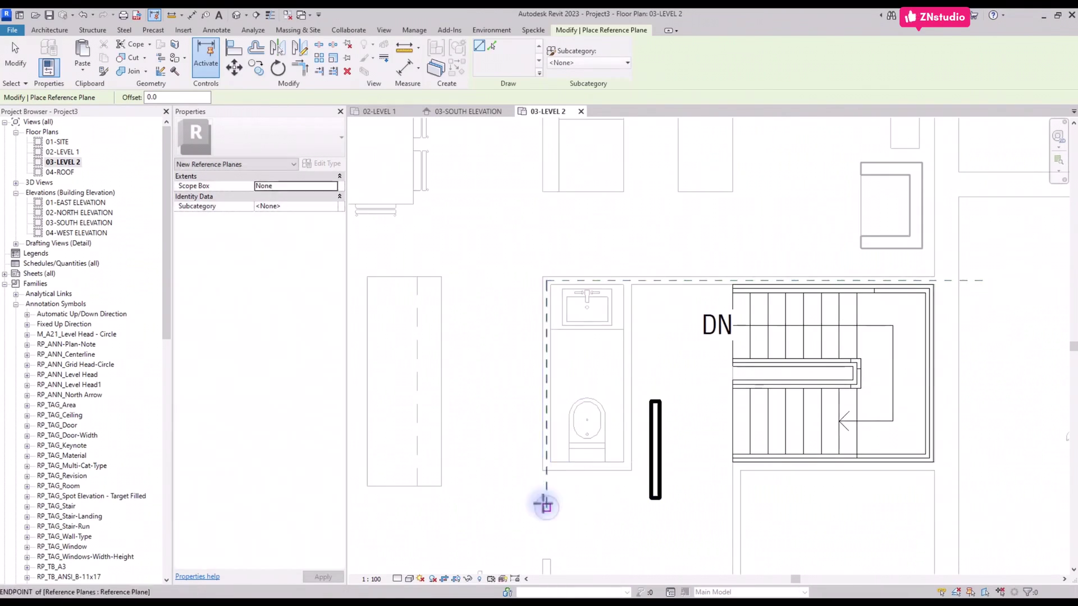
{"action": "key", "text": "Escape"}
{"action": "key", "text": "Escape"}
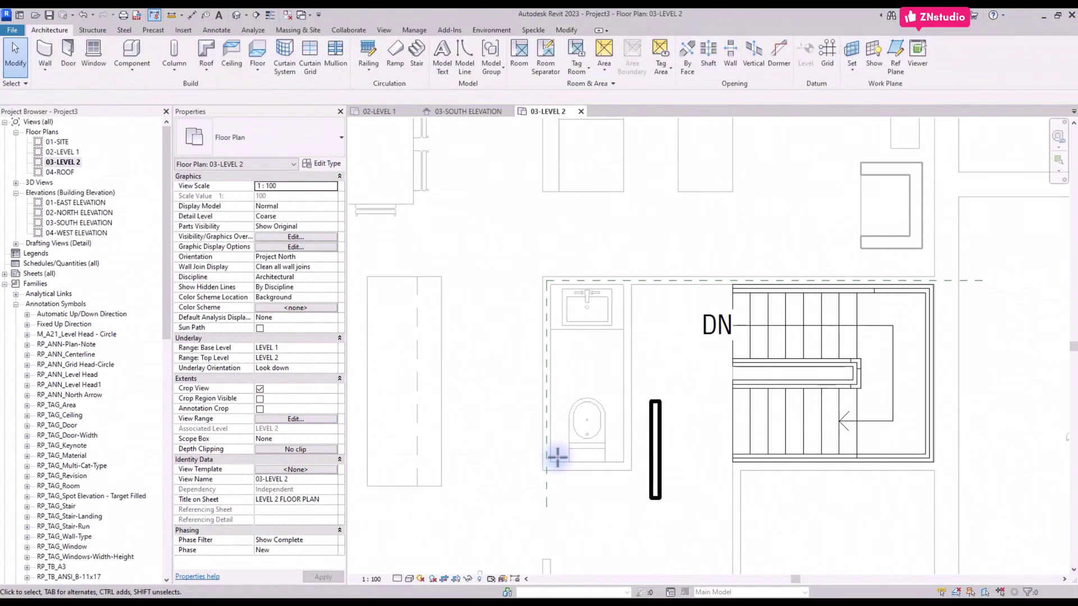
{"action": "scroll", "coordinate": [465, 331], "scroll_direction": "down", "scroll_amount": 3}
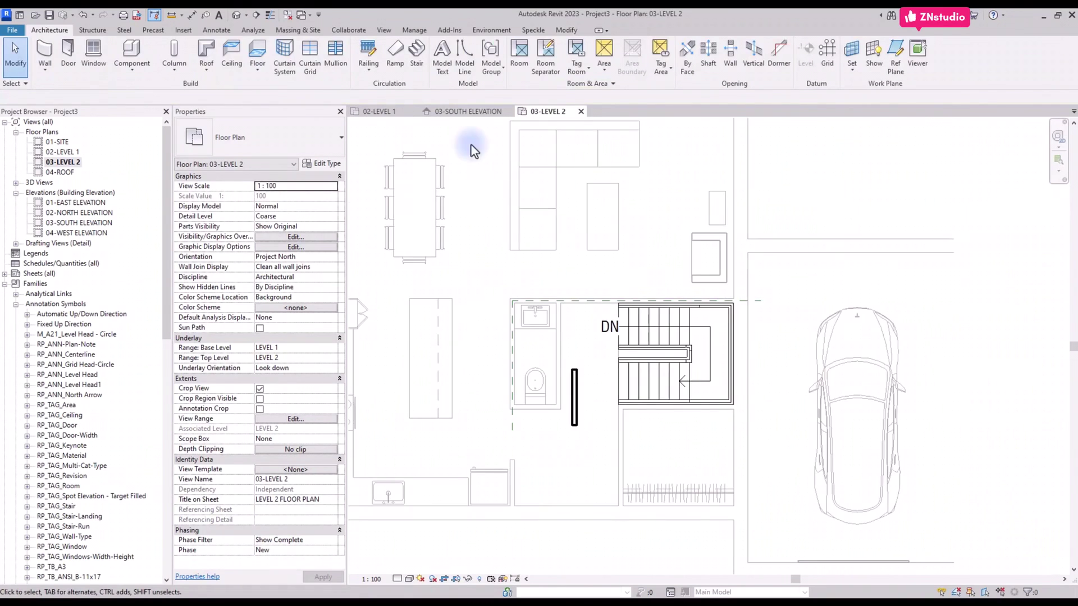
Back on the Level 1 plan, start a new floor of type 12mm FINISH.
{"action": "left_click", "coordinate": [389, 112]}
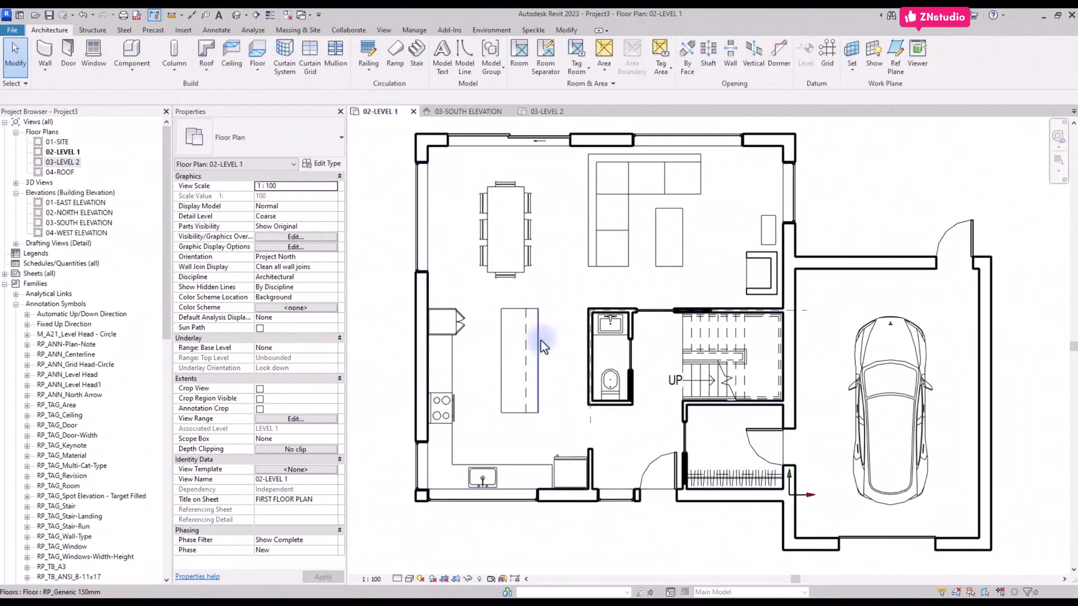
{"action": "scroll", "coordinate": [571, 369], "scroll_direction": "up", "scroll_amount": 2}
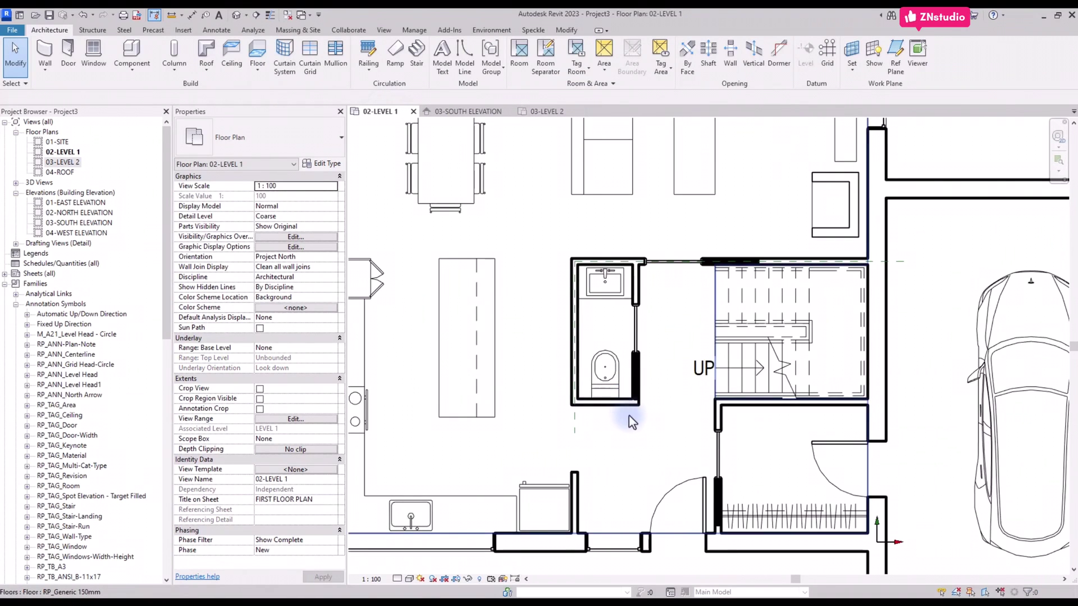
{"action": "scroll", "coordinate": [631, 413], "scroll_direction": "down", "scroll_amount": 2}
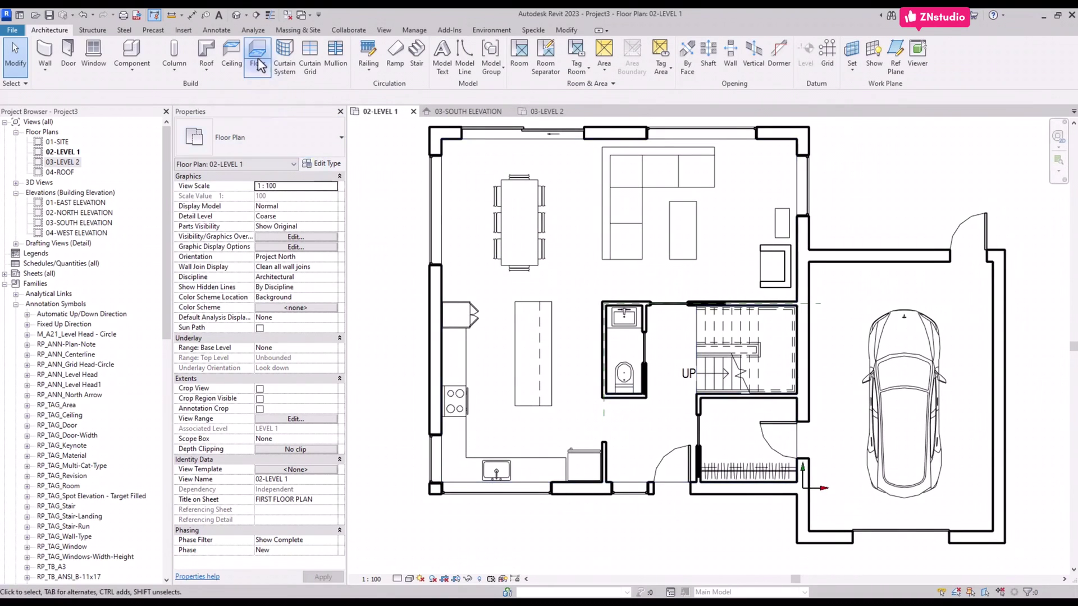
{"action": "left_click", "coordinate": [257, 55]}
{"action": "left_click", "coordinate": [245, 123]}
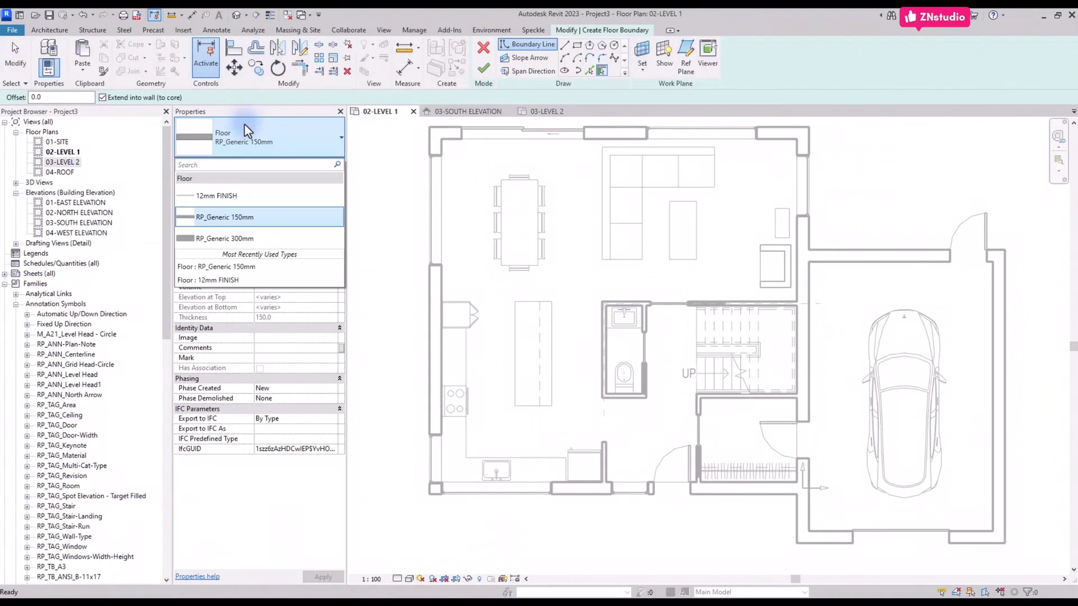
{"action": "left_click", "coordinate": [223, 196]}
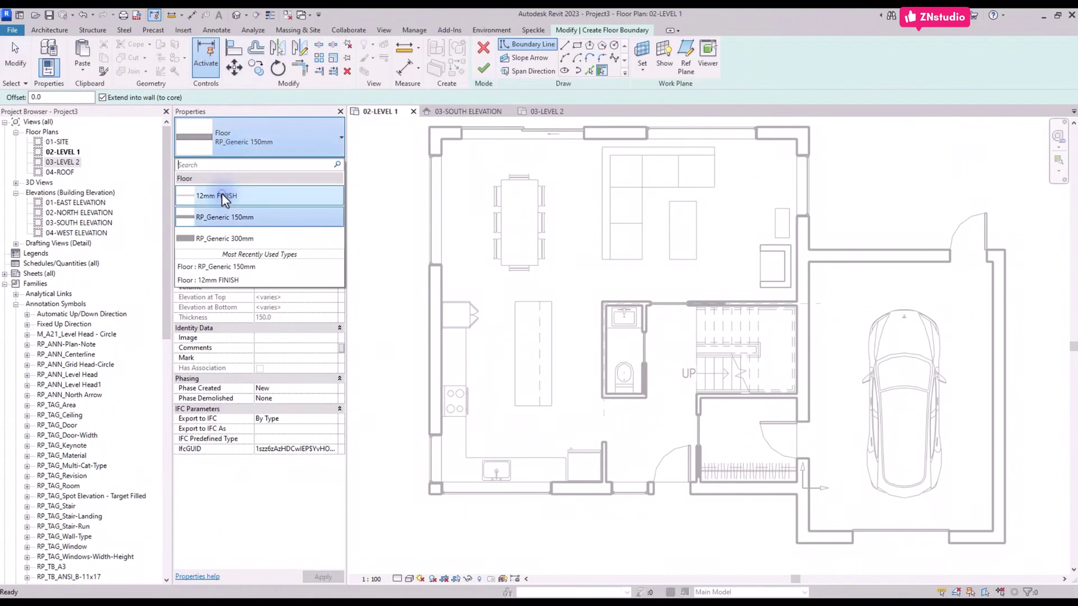
{"action": "left_click", "coordinate": [223, 196]}
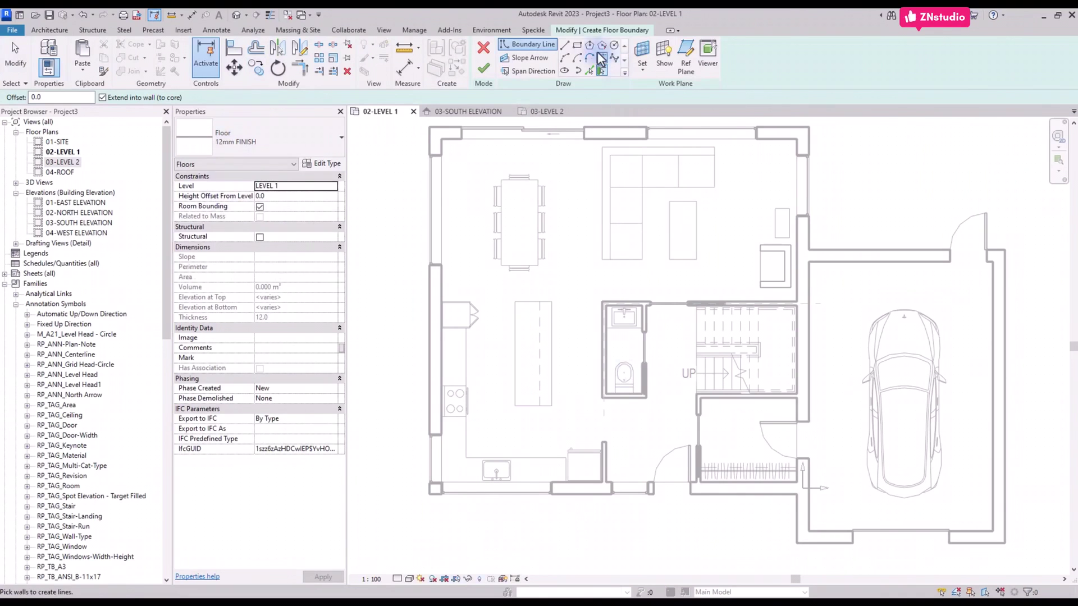
Pick the bathroom wall, island edges, counter edges and exterior wall as the floor boundary.
{"action": "left_click", "coordinate": [565, 45]}
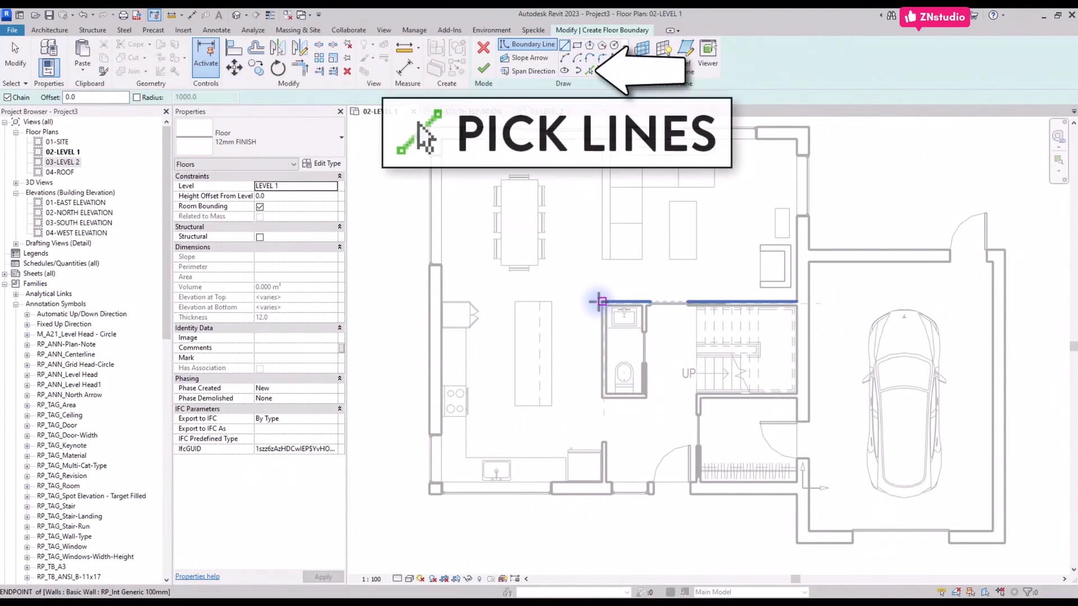
{"action": "left_click", "coordinate": [588, 70]}
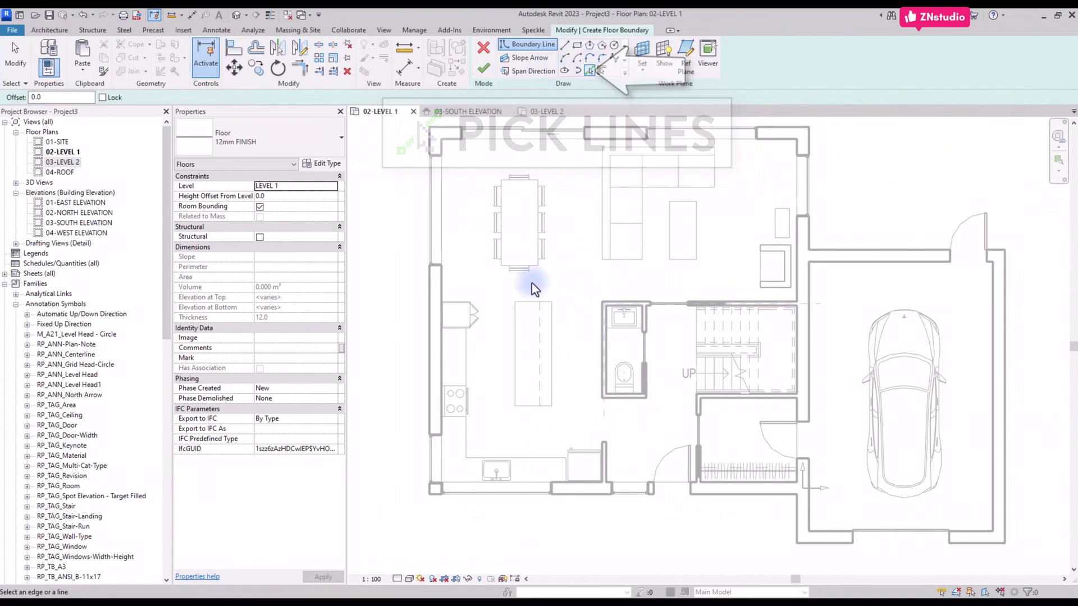
{"action": "left_click", "coordinate": [597, 348]}
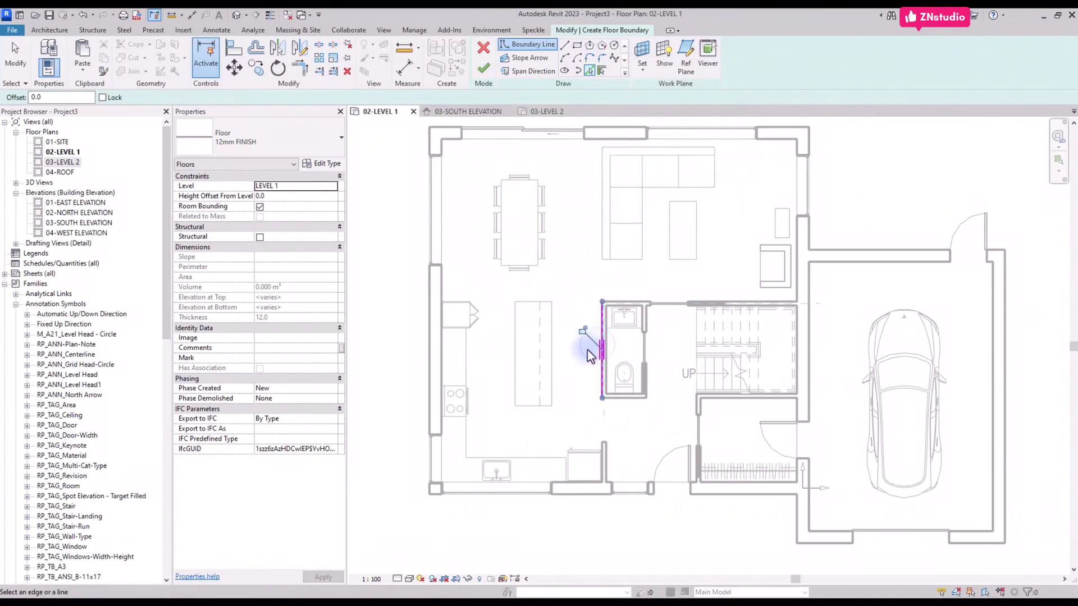
{"action": "left_click", "coordinate": [550, 353]}
{"action": "left_click", "coordinate": [533, 405]}
{"action": "left_click", "coordinate": [515, 381]}
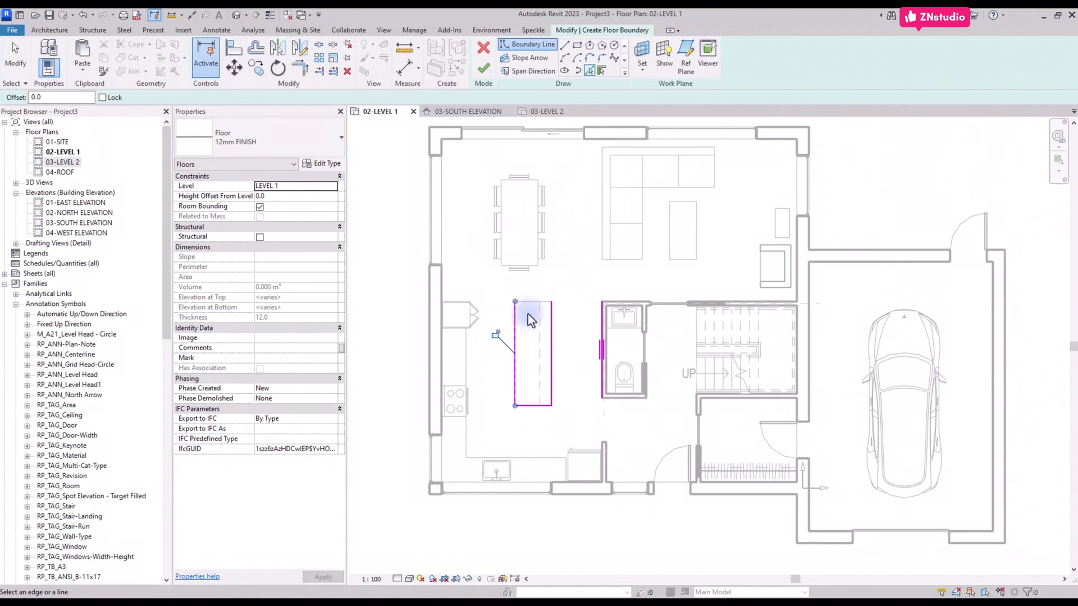
{"action": "left_click", "coordinate": [509, 458]}
{"action": "left_click", "coordinate": [467, 372]}
{"action": "scroll", "coordinate": [564, 482], "scroll_direction": "up", "scroll_amount": 3}
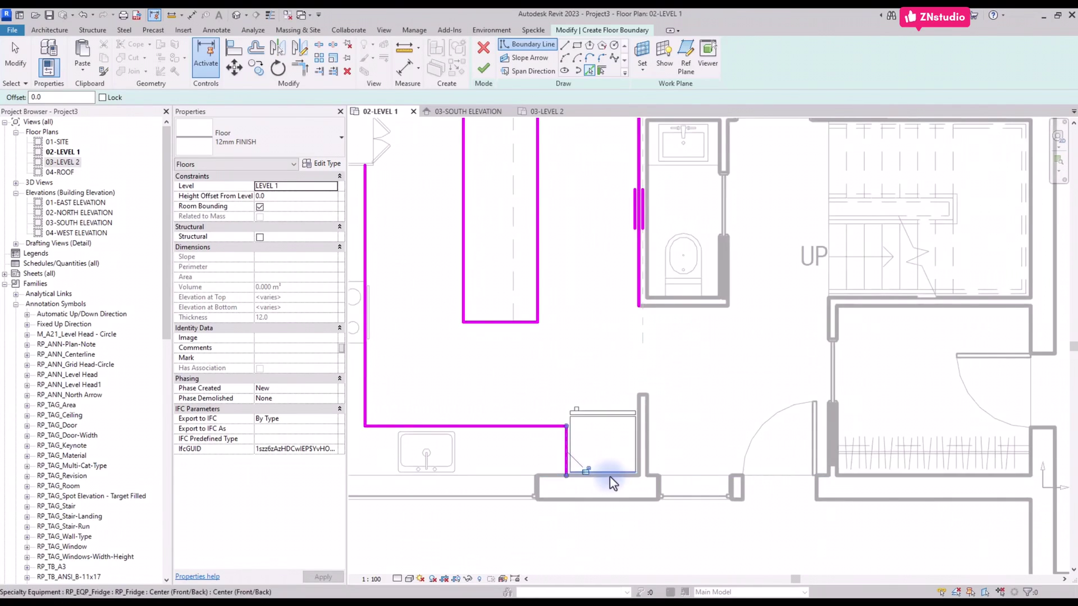
{"action": "left_click", "coordinate": [622, 480]}
{"action": "scroll", "coordinate": [634, 476], "scroll_direction": "down", "scroll_amount": 3}
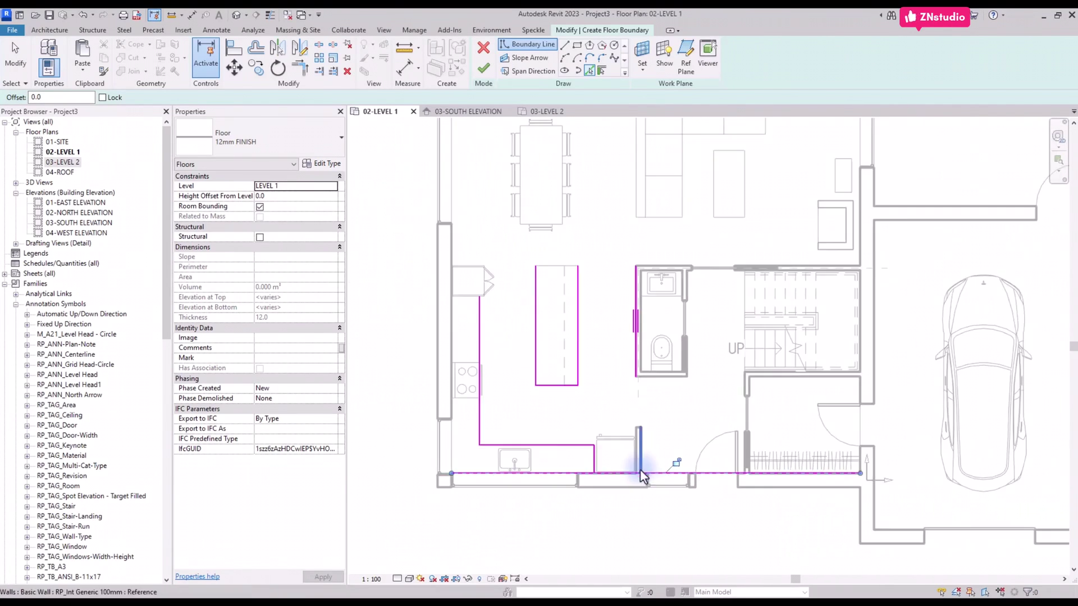
{"action": "scroll", "coordinate": [640, 470], "scroll_direction": "down", "scroll_amount": 2}
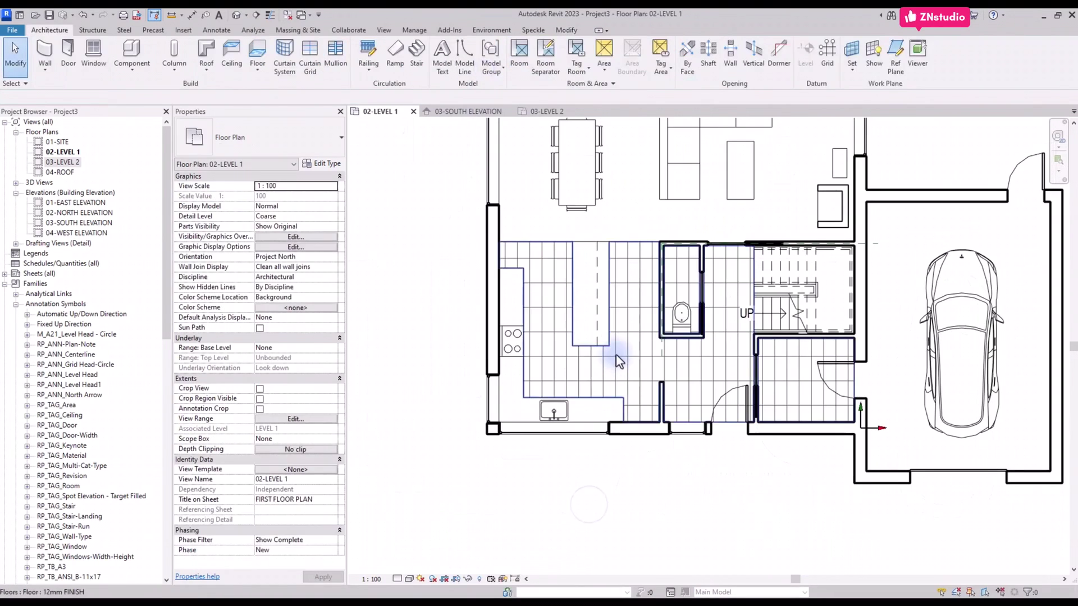
Rotate the floor's tile pattern 90° with RO on a selected pattern line.
{"action": "left_click", "coordinate": [617, 358]}
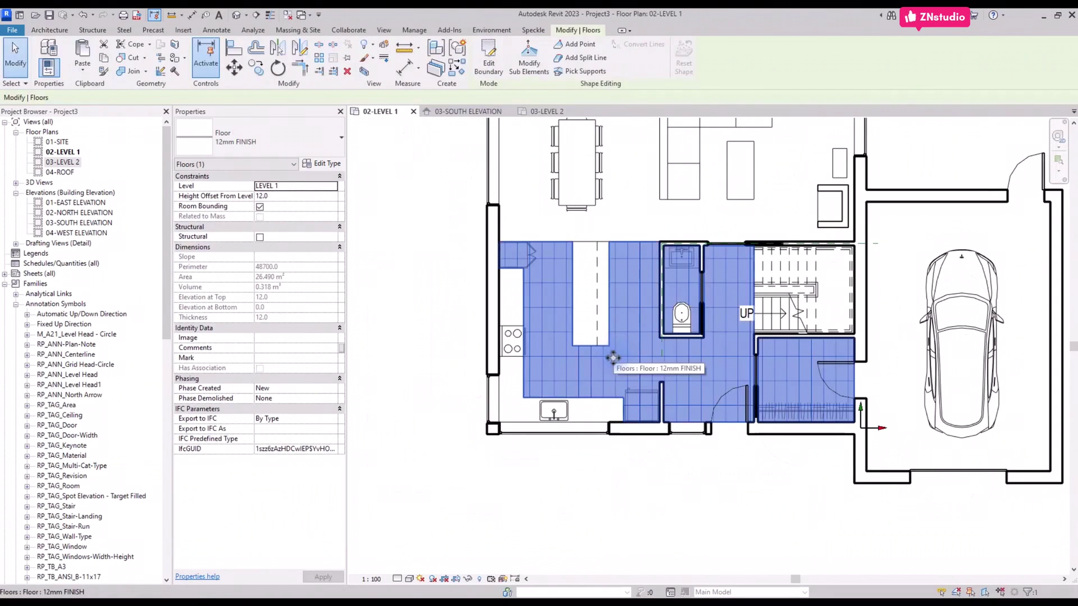
{"action": "left_click", "coordinate": [646, 309]}
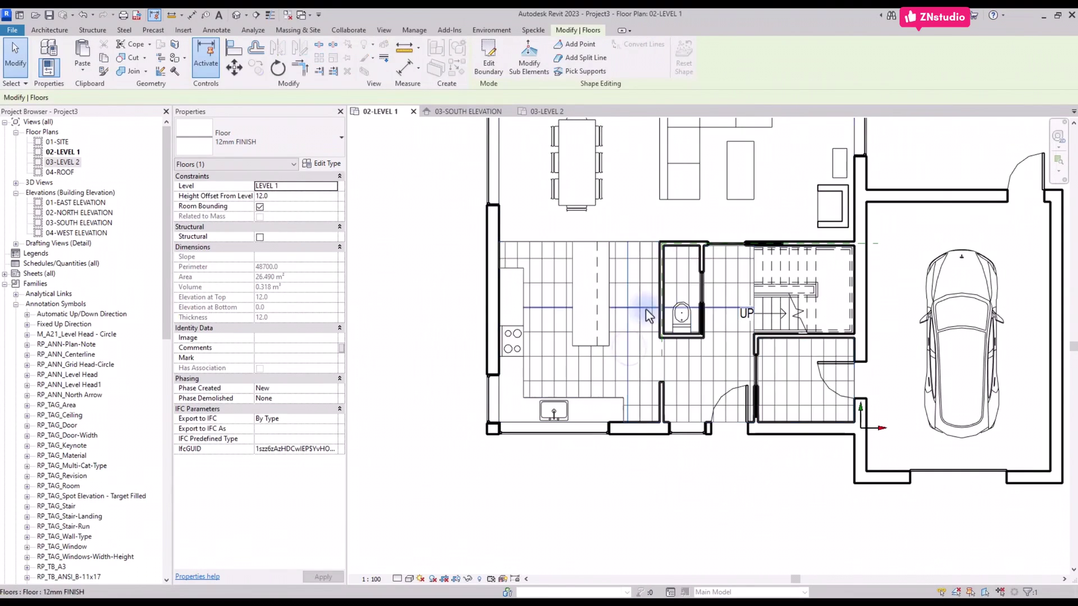
{"action": "key", "text": "r"}
{"action": "key", "text": "o"}
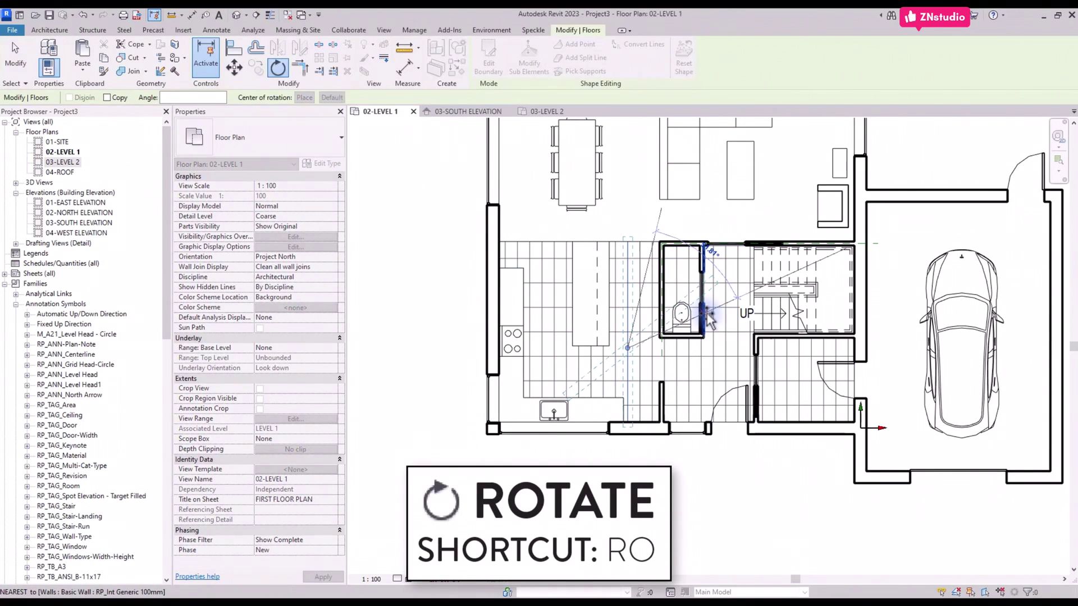
{"action": "type", "text": "90"}
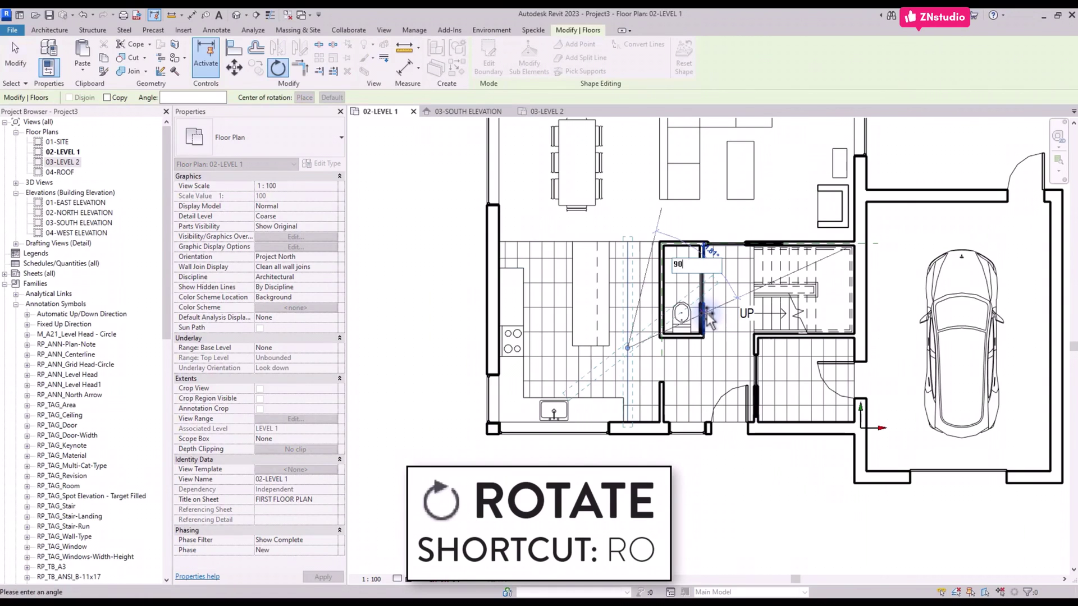
{"action": "key", "text": "Return"}
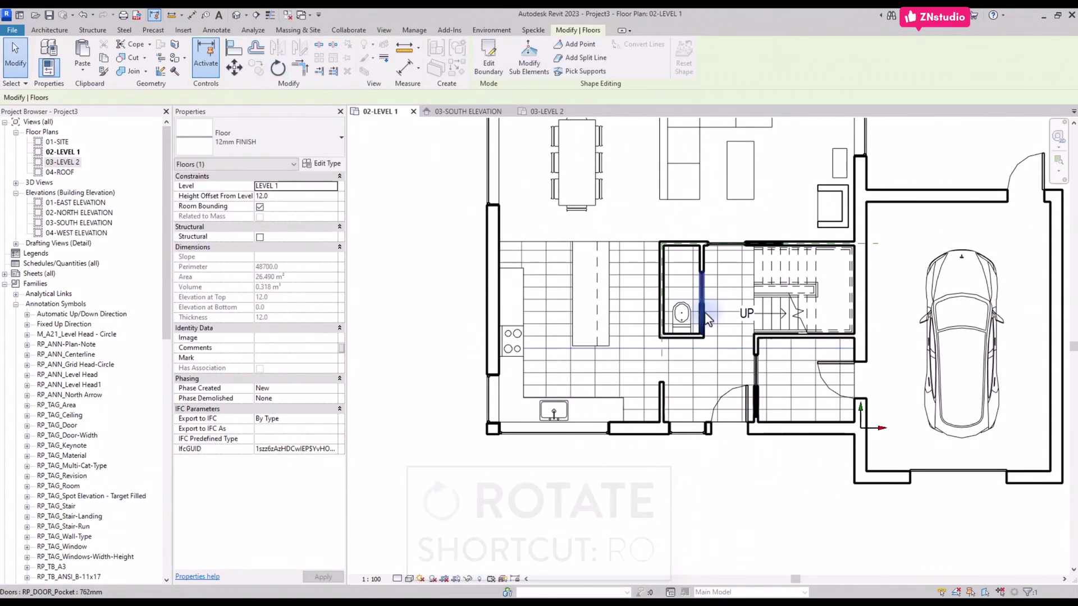
{"action": "scroll", "coordinate": [654, 294], "scroll_direction": "up", "scroll_amount": 1}
{"action": "key", "text": "l"}
{"action": "scroll", "coordinate": [510, 289], "scroll_direction": "up", "scroll_amount": 2}
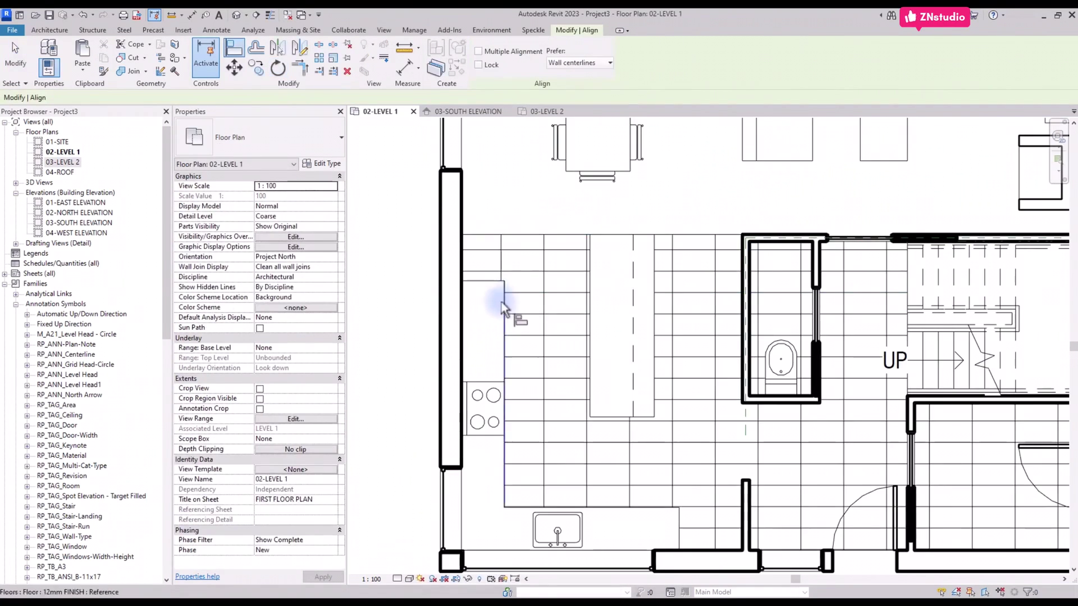
{"action": "scroll", "coordinate": [498, 268], "scroll_direction": "down", "scroll_amount": 1}
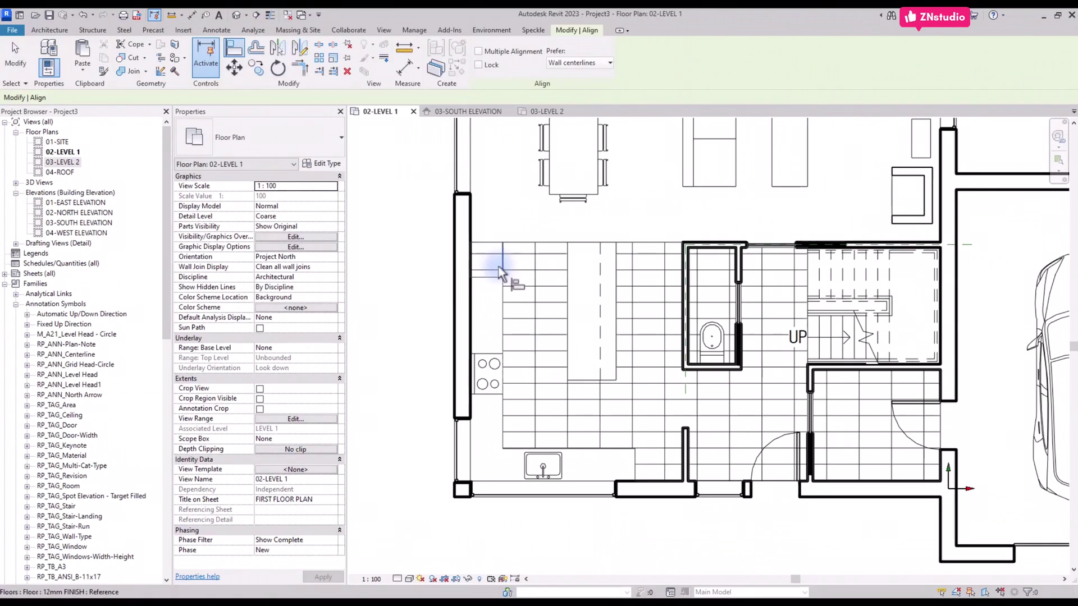
Set the tile floor's Height Offset From Level to 0.0.
{"action": "key", "text": "Escape"}
{"action": "left_click", "coordinate": [645, 409]}
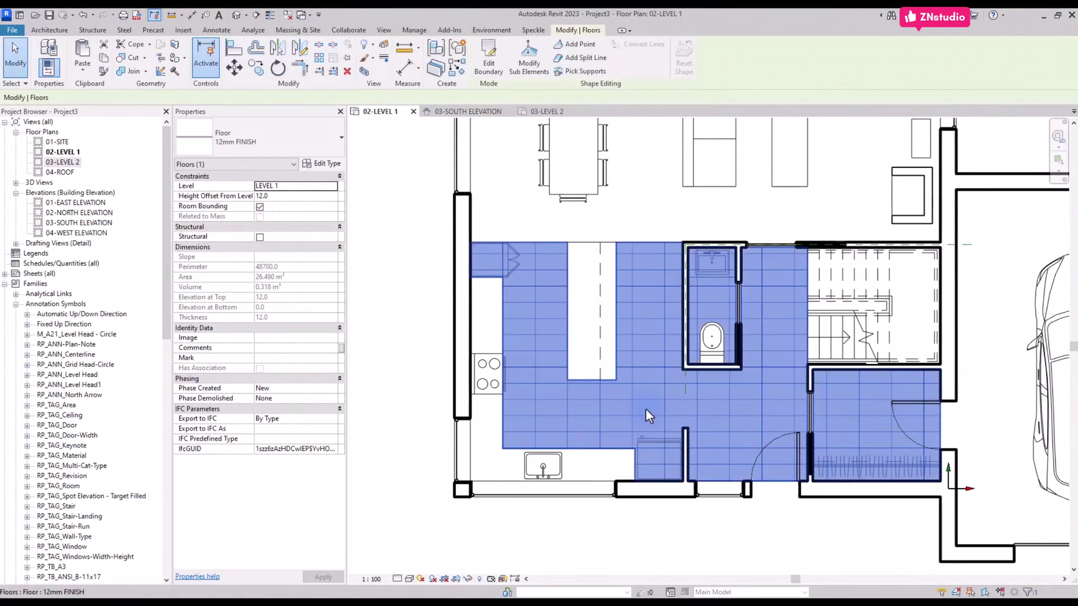
{"action": "key", "text": "Tab"}
{"action": "type", "text": "0"}
{"action": "key", "text": "Return"}
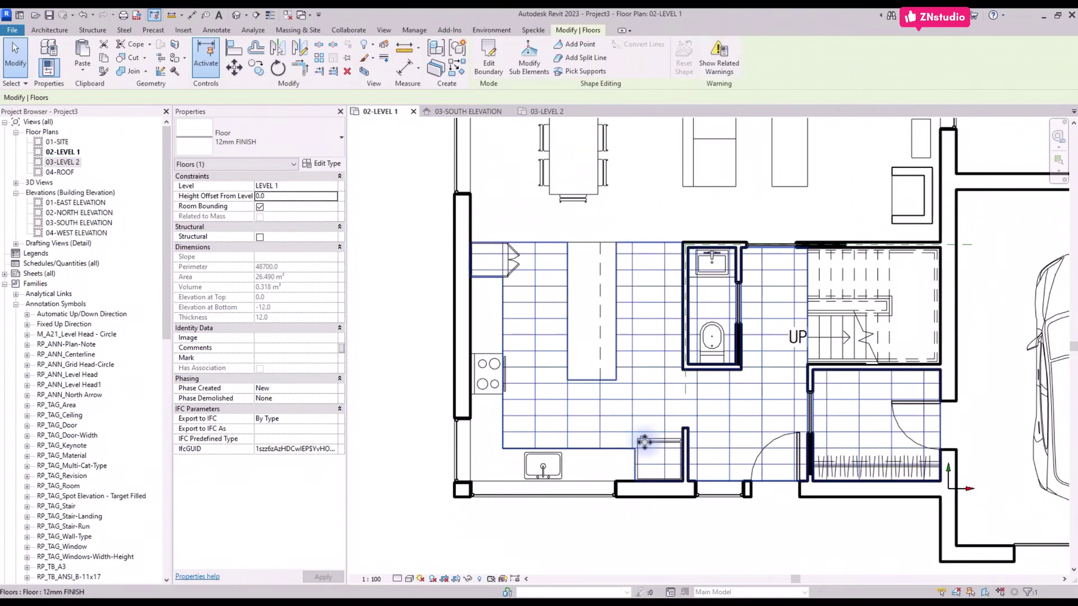
Set the fridge's Elevation from Level to 1.0, then select the sink.
{"action": "left_click", "coordinate": [647, 443]}
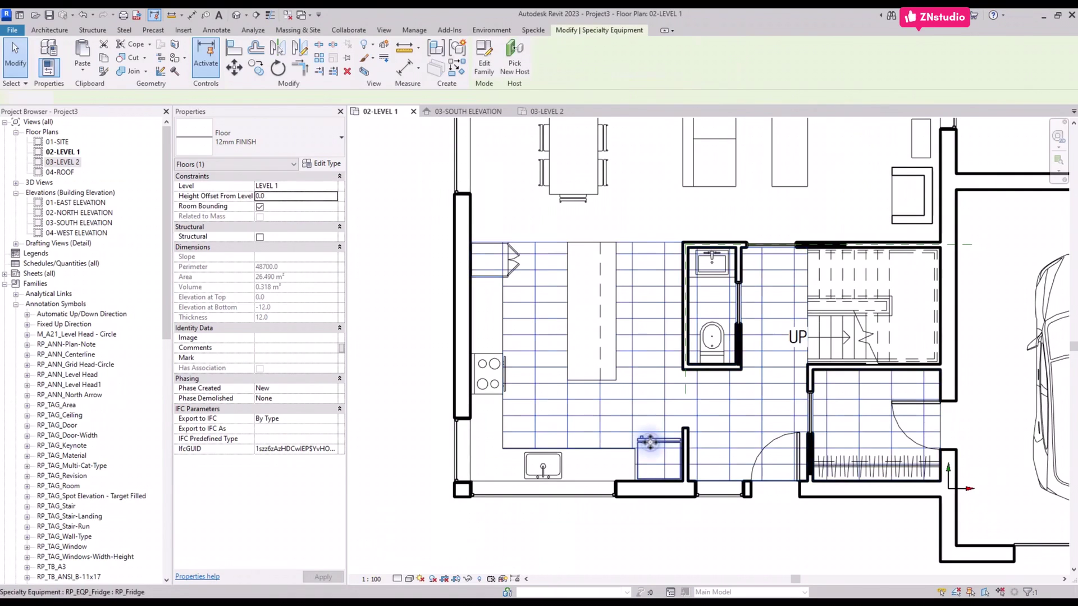
{"action": "left_click", "coordinate": [296, 194]}
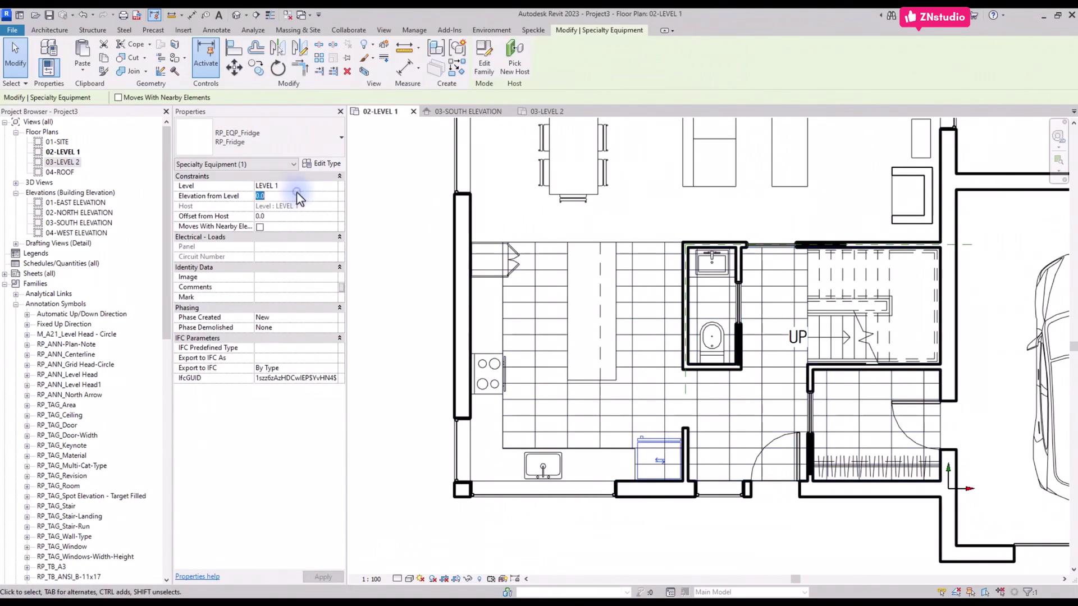
{"action": "type", "text": "1"}
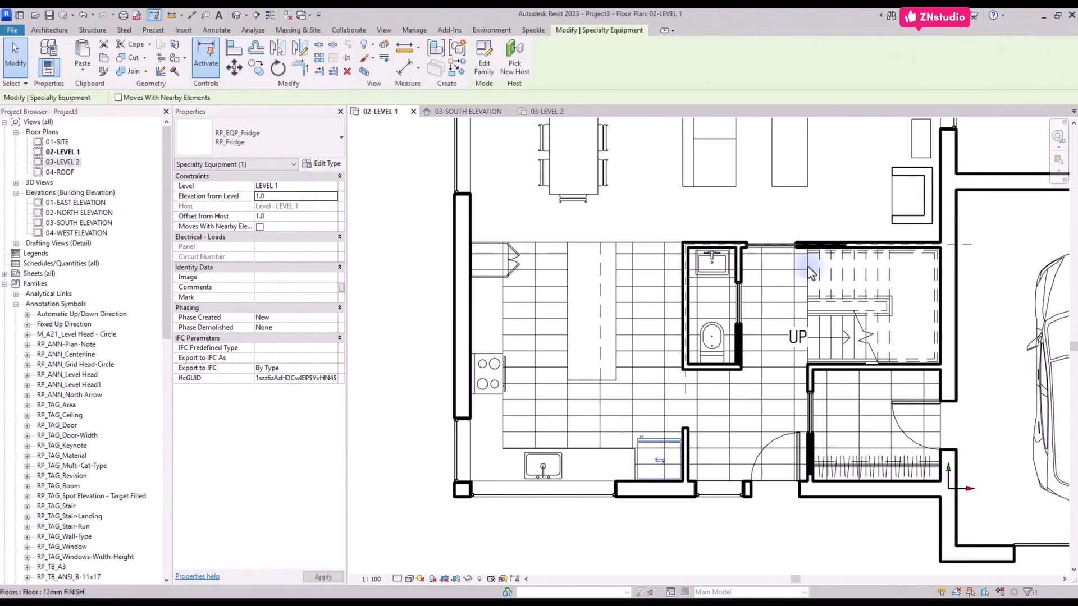
{"action": "key", "text": "Escape"}
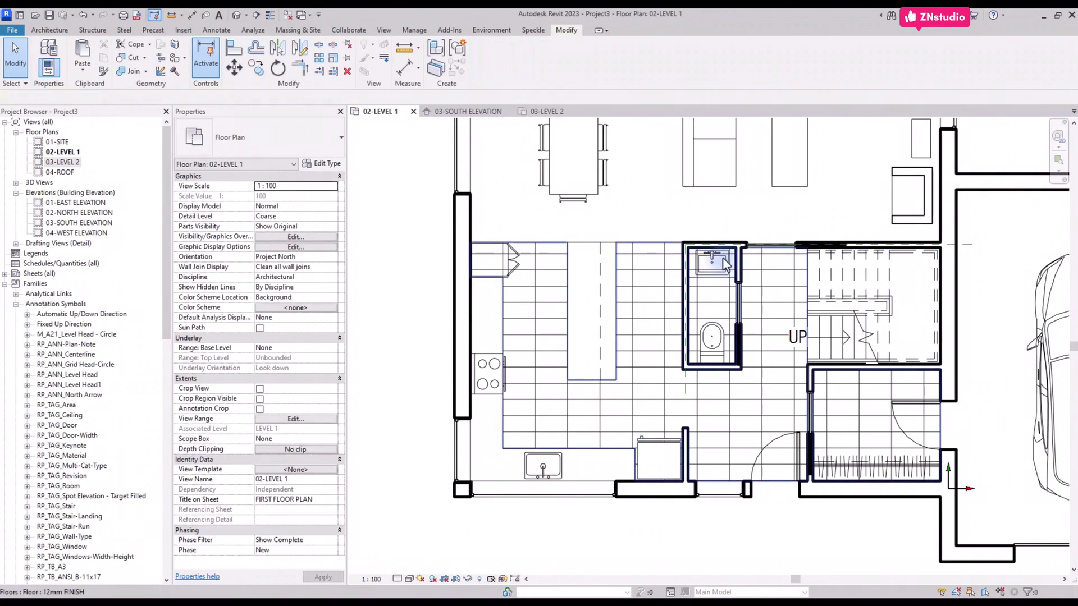
{"action": "left_click", "coordinate": [721, 262]}
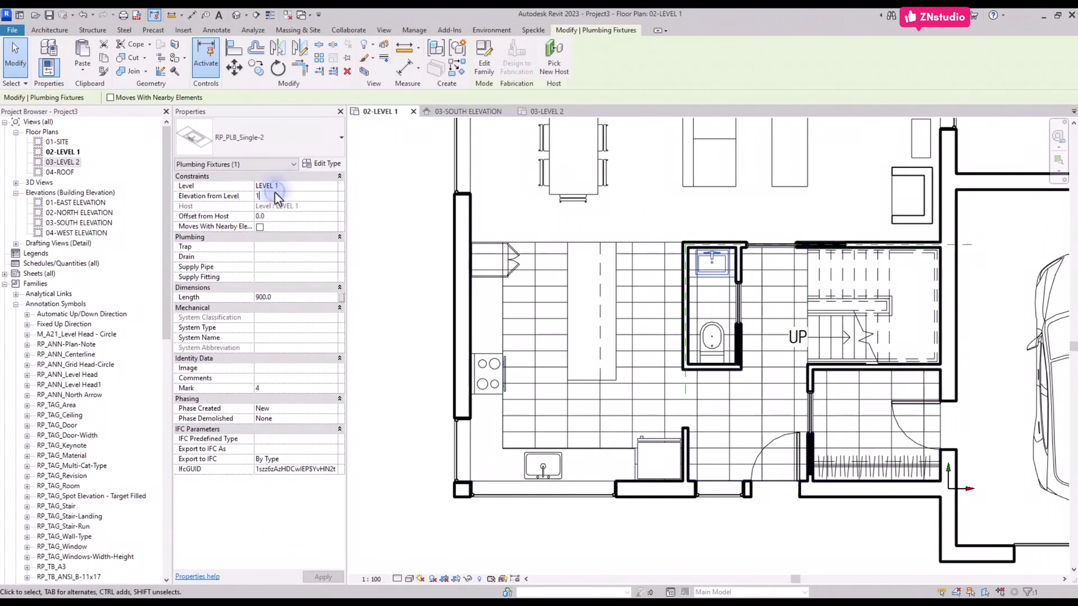
{"action": "left_click_drag", "start_coordinate": [867, 274], "coordinate": [790, 328]}
{"action": "scroll", "coordinate": [790, 328], "scroll_direction": "down", "scroll_amount": 4}
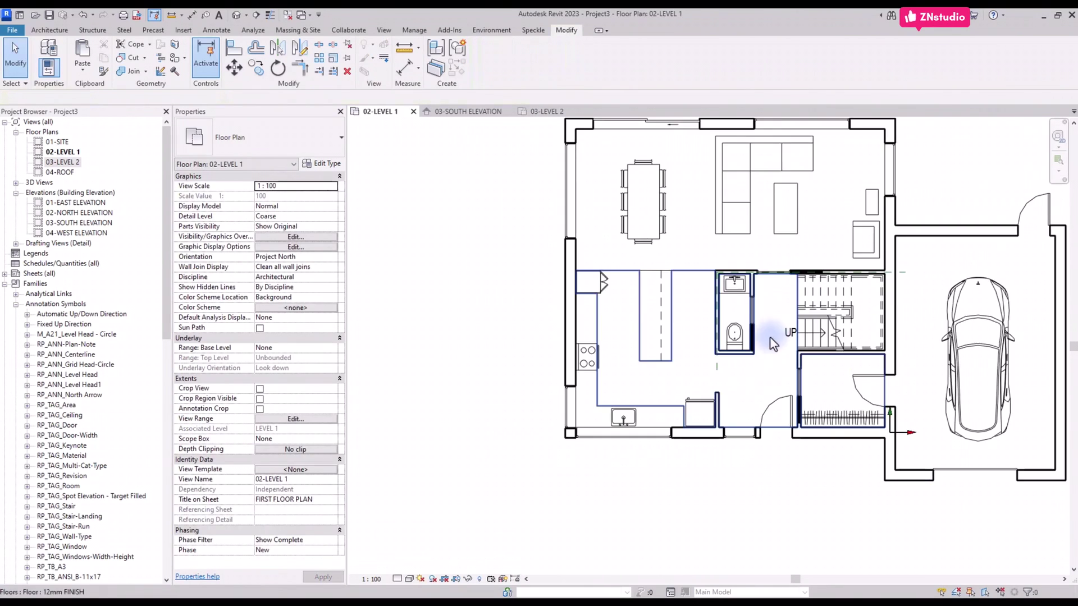
{"action": "scroll", "coordinate": [758, 510], "scroll_direction": "up", "scroll_amount": 1}
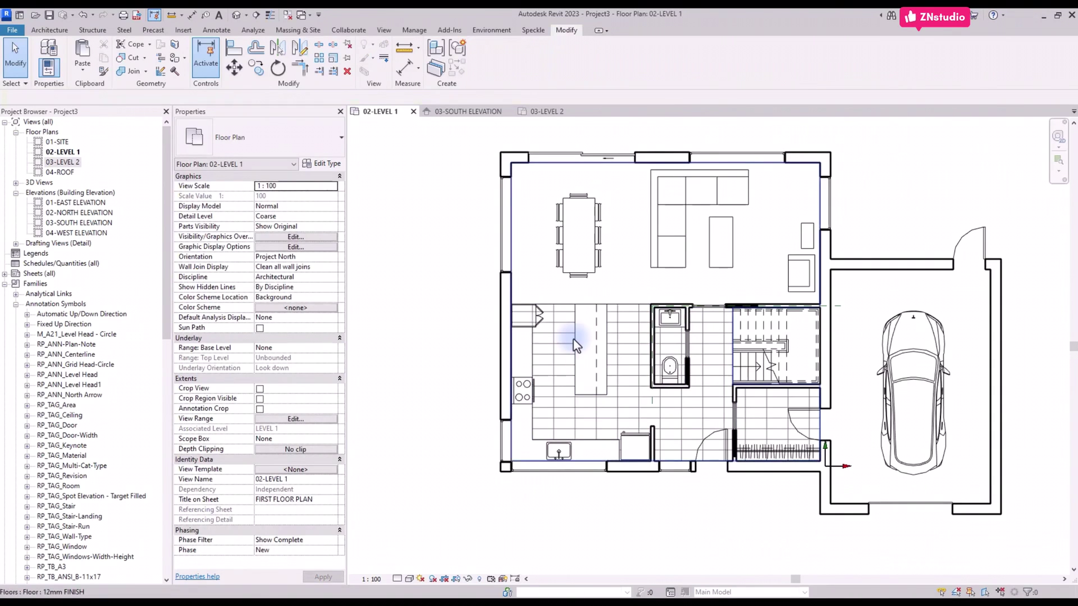
Tag the bathroom door, right-wall door and lower 762 and 915 doors without leaders.
{"action": "left_click", "coordinate": [217, 29]}
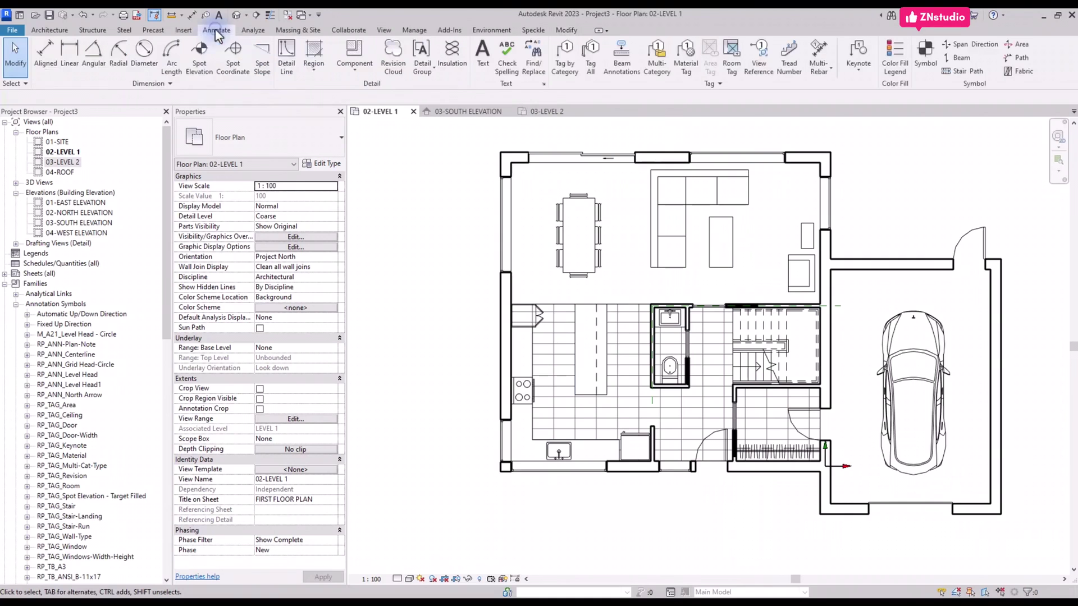
{"action": "left_click", "coordinate": [560, 60]}
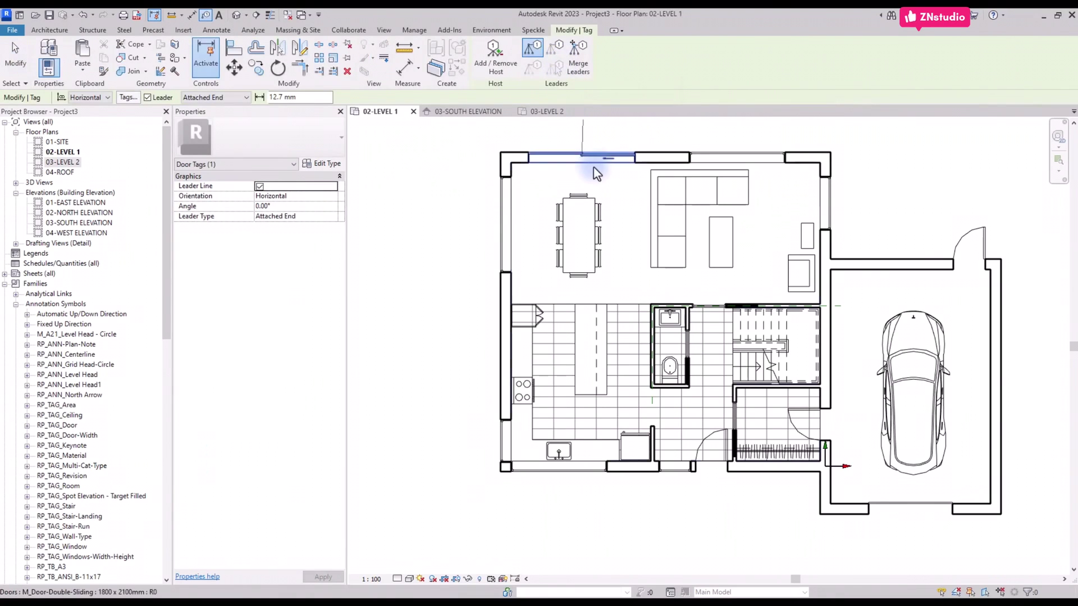
{"action": "left_click", "coordinate": [148, 98]}
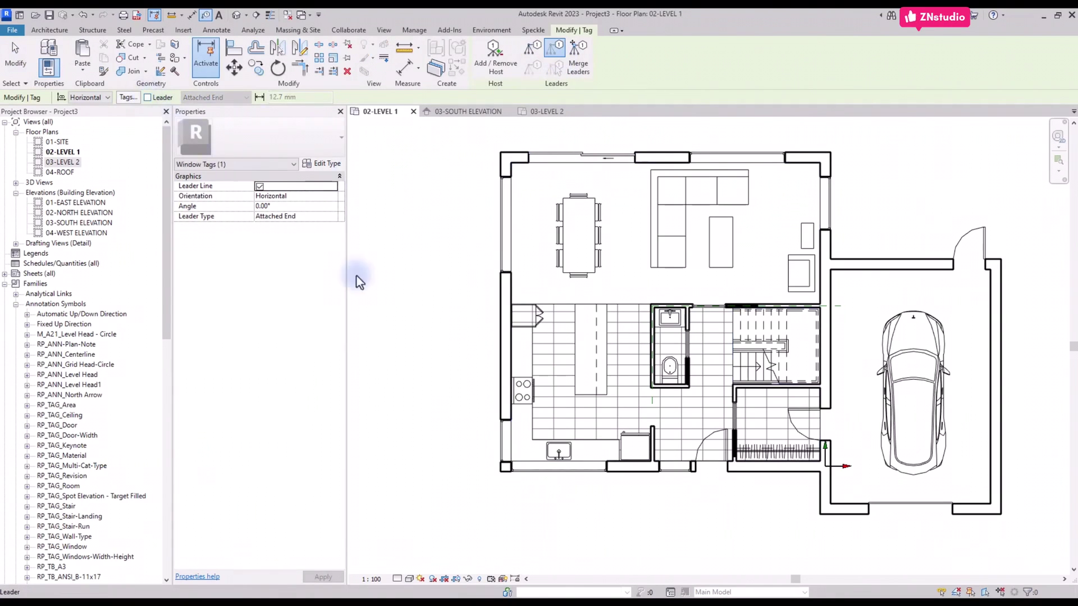
{"action": "scroll", "coordinate": [693, 363], "scroll_direction": "up", "scroll_amount": 4}
{"action": "left_click", "coordinate": [687, 345]}
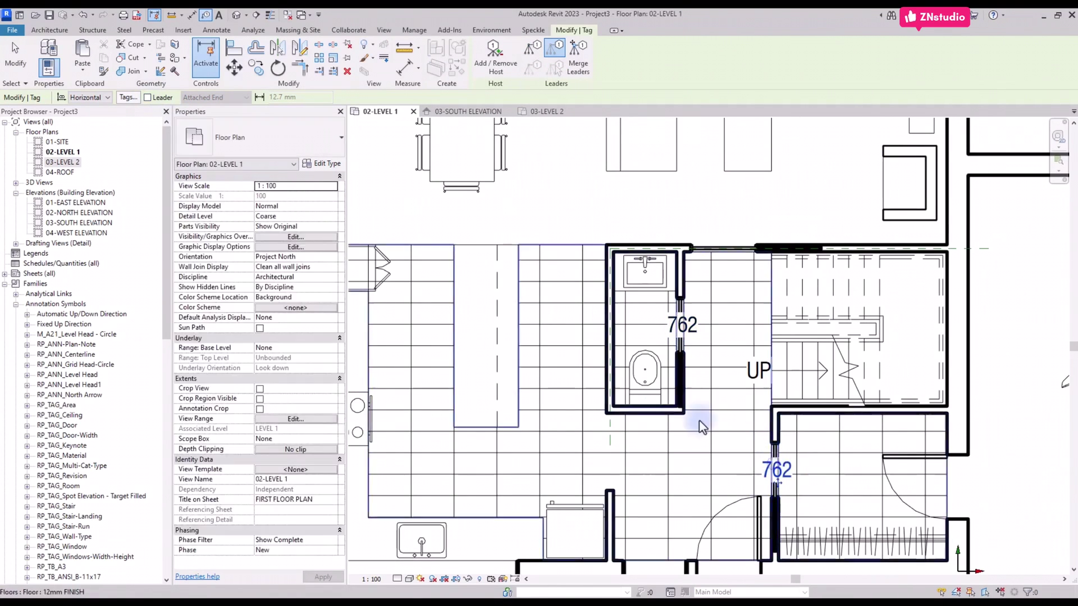
{"action": "scroll", "coordinate": [681, 432], "scroll_direction": "down", "scroll_amount": 3}
{"action": "left_click", "coordinate": [838, 457]}
{"action": "left_click", "coordinate": [740, 456]}
{"action": "left_click", "coordinate": [721, 466]}
Tag the garage doors, 3048 door and windows such as 2745 x 915 and 1525 x 1830.
{"action": "left_click", "coordinate": [1010, 238]}
{"action": "scroll", "coordinate": [921, 252], "scroll_direction": "down", "scroll_amount": 2}
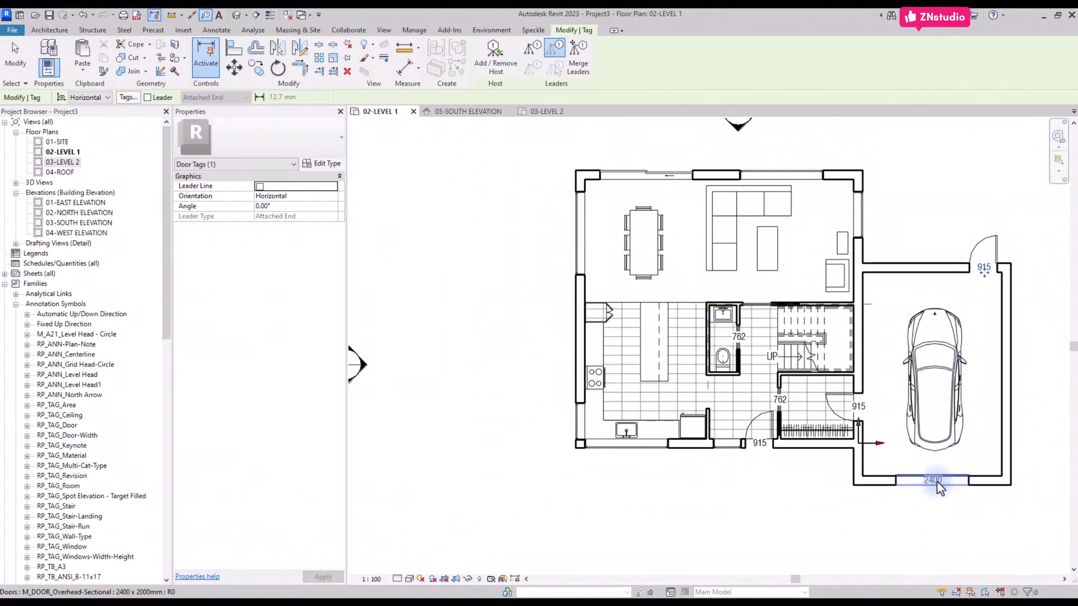
{"action": "left_click", "coordinate": [934, 481]}
{"action": "left_click", "coordinate": [620, 450]}
{"action": "left_click", "coordinate": [578, 425]}
{"action": "left_click", "coordinate": [576, 230]}
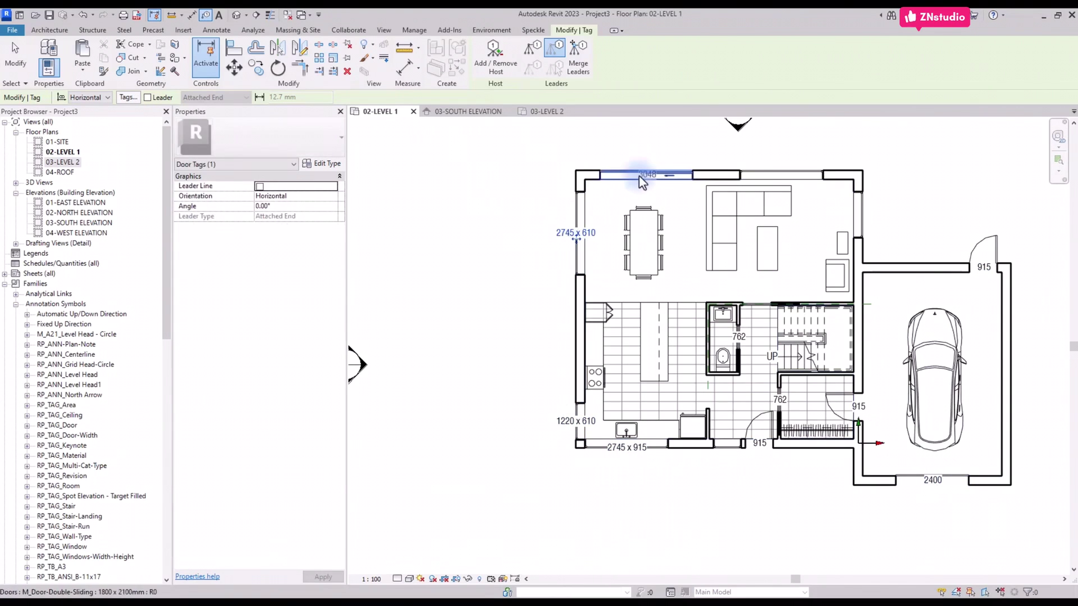
{"action": "left_click", "coordinate": [638, 176]}
{"action": "left_click", "coordinate": [792, 174]}
{"action": "left_click", "coordinate": [864, 200]}
Tag the bottom 915 x 610 window and move its tag below the window.
{"action": "middle_click_drag", "start_coordinate": [887, 174], "coordinate": [866, 204]}
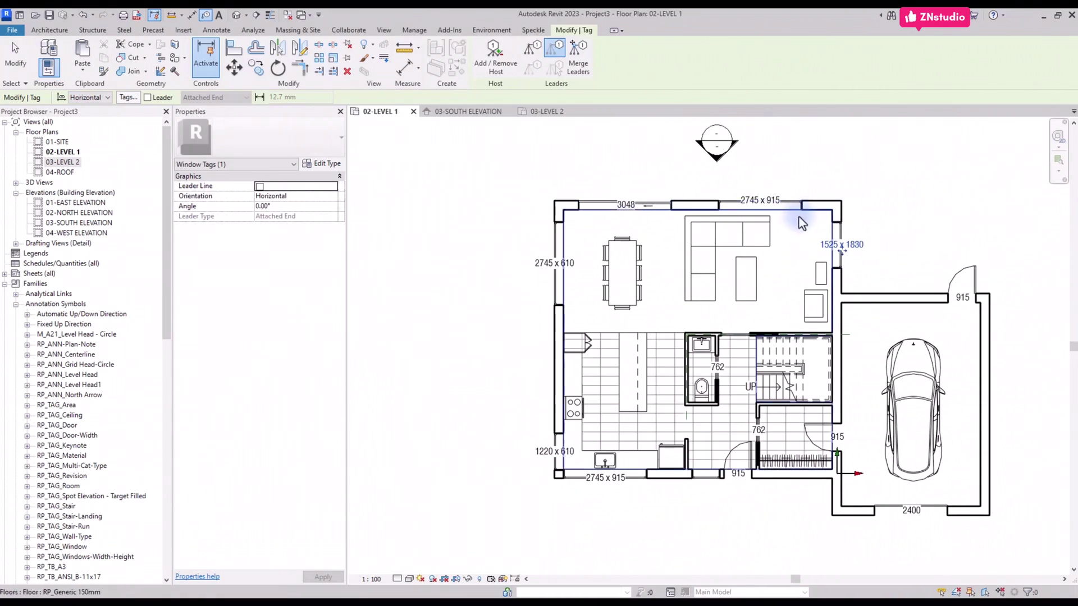
{"action": "left_click", "coordinate": [705, 478]}
{"action": "left_click_drag", "start_coordinate": [707, 503], "coordinate": [707, 500]}
Set the Level 1 view to a custom 1:75 scale.
{"action": "key", "text": "Escape"}
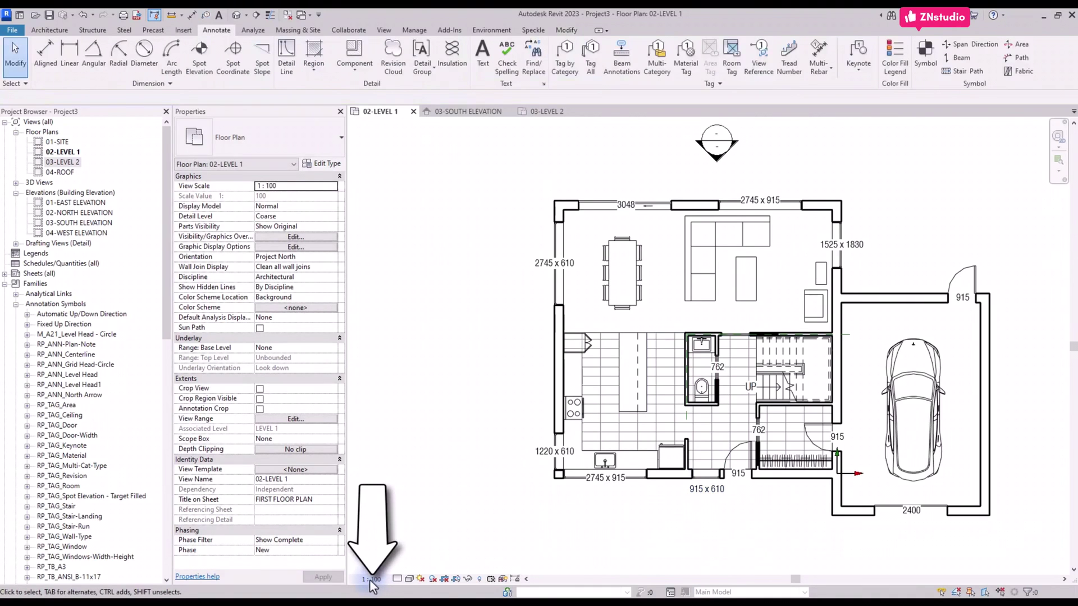
{"action": "left_click", "coordinate": [371, 579]}
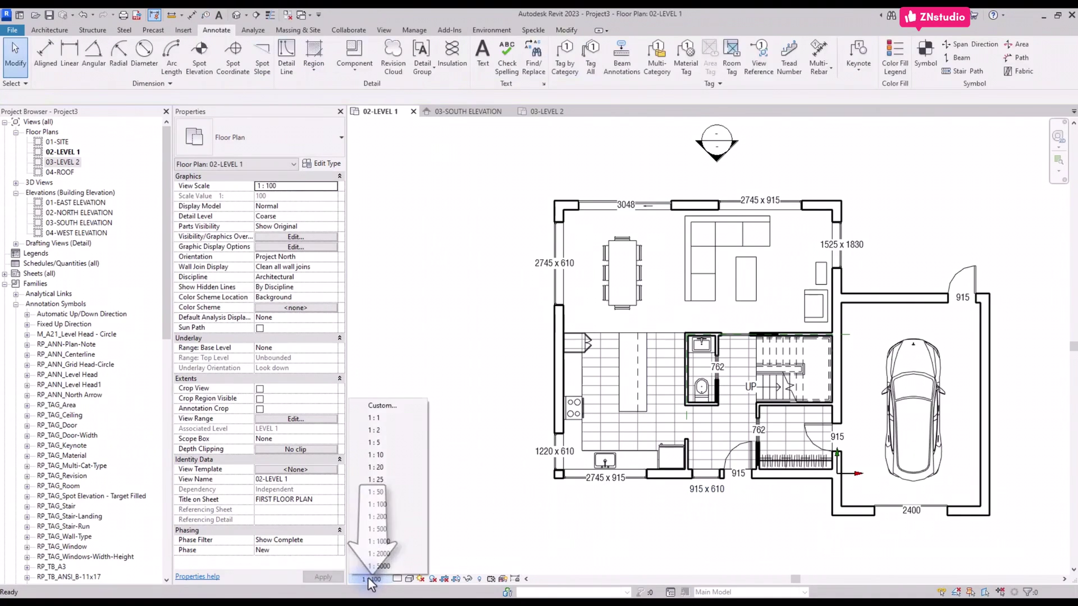
{"action": "left_click", "coordinate": [393, 409]}
{"action": "double_click", "coordinate": [569, 292]}
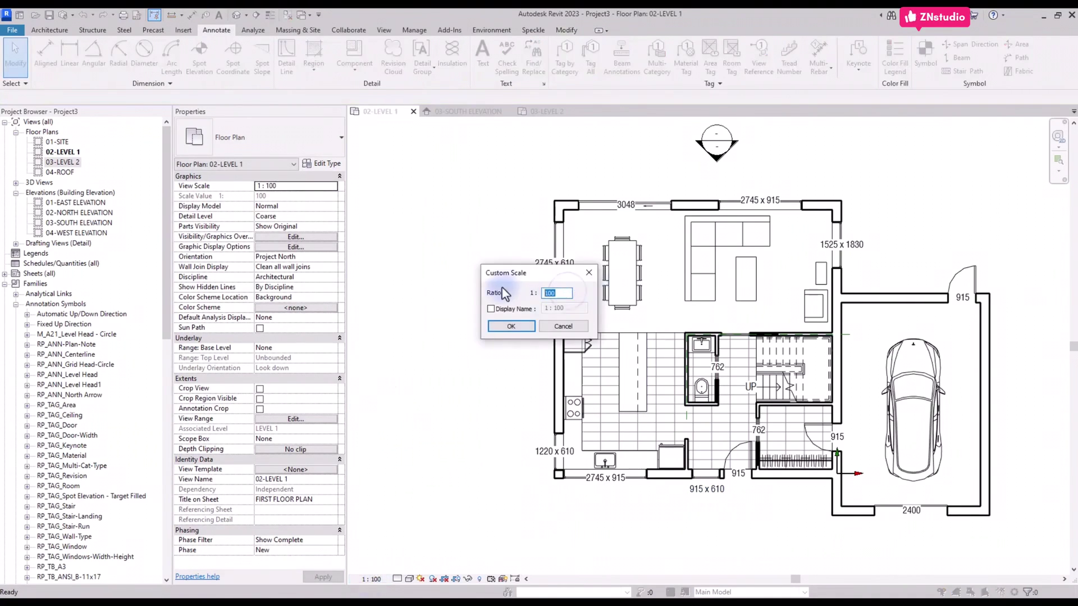
{"action": "type", "text": "75"}
{"action": "left_click", "coordinate": [510, 326]}
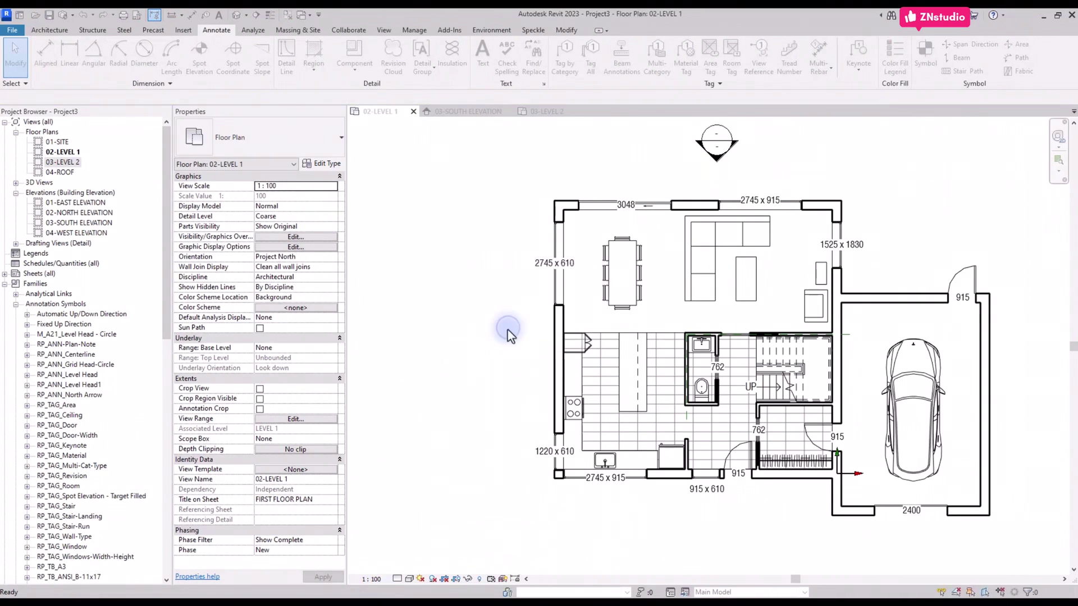
{"action": "middle_click_drag", "start_coordinate": [410, 438], "coordinate": [446, 447]}
{"action": "scroll", "coordinate": [440, 435], "scroll_direction": "up", "scroll_amount": 1}
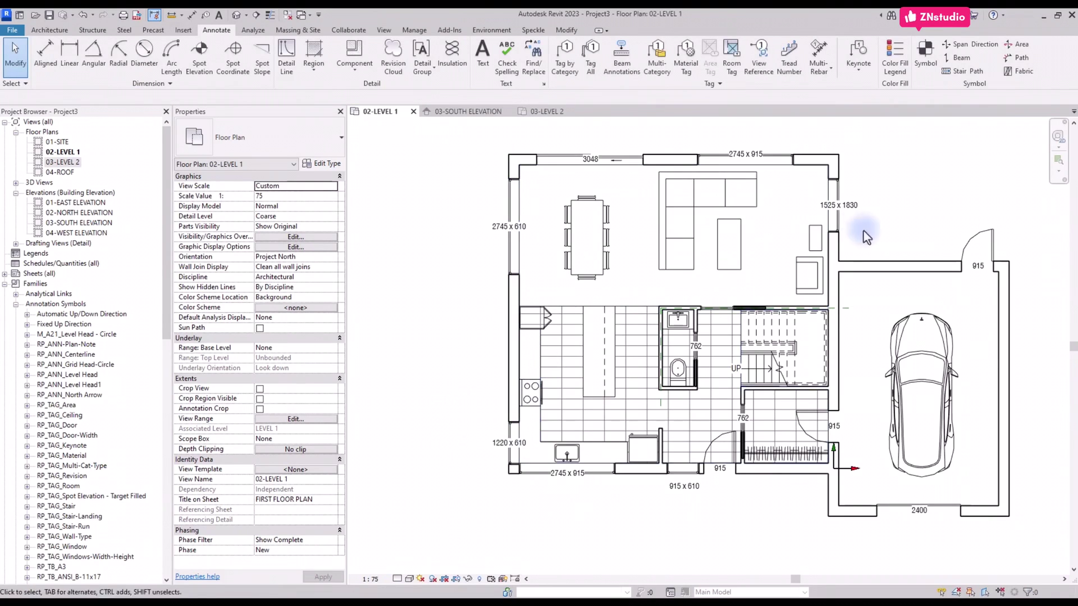
Make the 1525 x 1830 tag vertical, then select the 2745 x 610 and 1220 x 610 tags.
{"action": "left_click", "coordinate": [838, 205]}
{"action": "left_click", "coordinate": [140, 97]}
{"action": "left_click", "coordinate": [122, 117]}
{"action": "scroll", "coordinate": [864, 221], "scroll_direction": "up", "scroll_amount": 2}
{"action": "scroll", "coordinate": [880, 232], "scroll_direction": "down", "scroll_amount": 2}
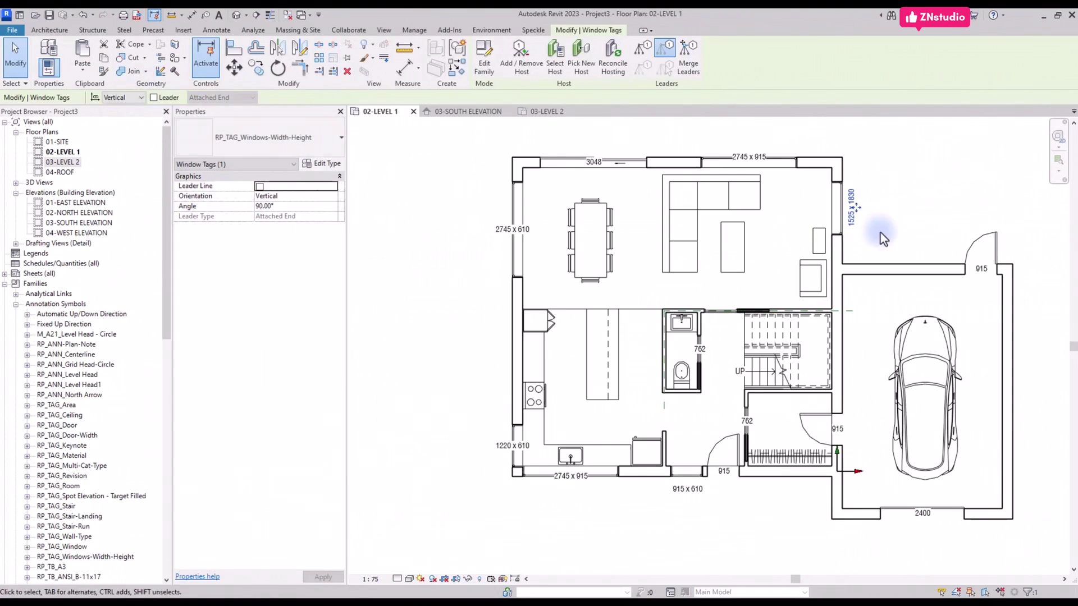
{"action": "left_click", "coordinate": [511, 230]}
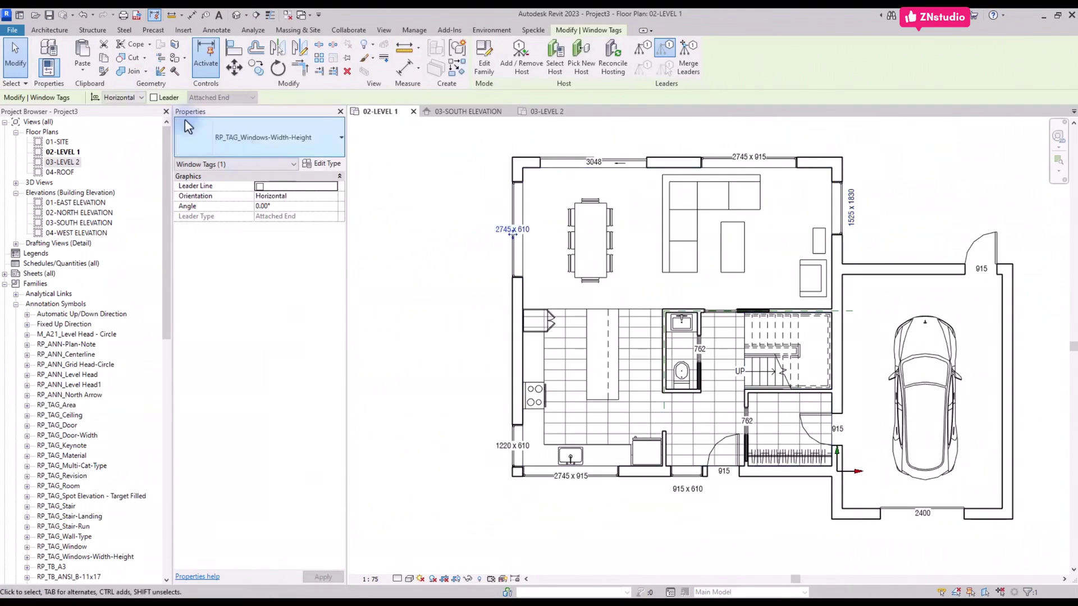
{"action": "left_click", "coordinate": [498, 446], "text": "ctrl"}
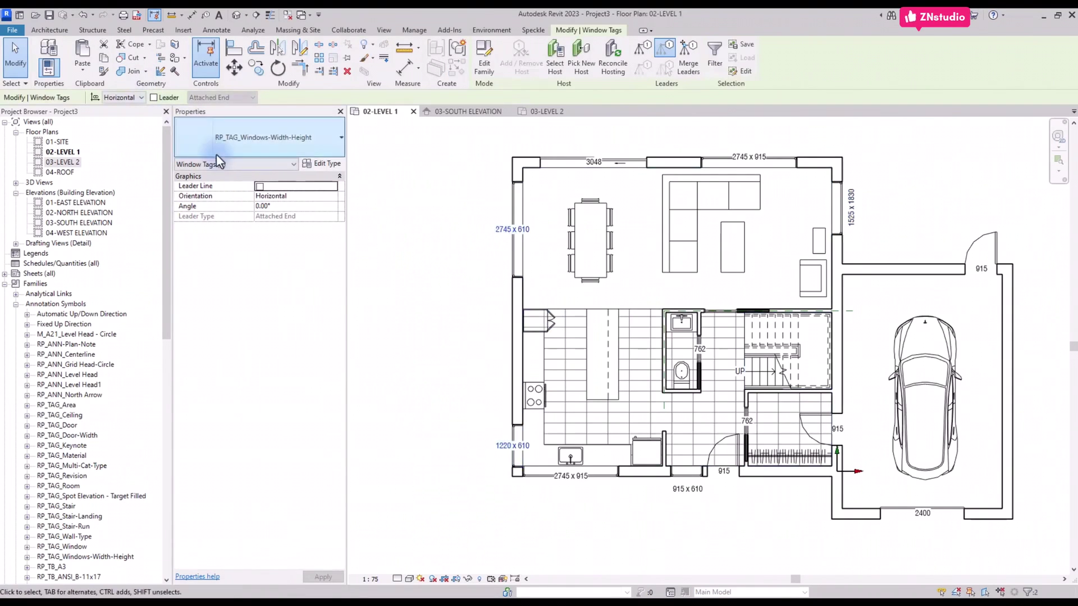
{"action": "left_click", "coordinate": [134, 97]}
Turn the 2745 x 610 and 1220 x 610 tags vertical and nudge them left off the wall.
{"action": "left_click", "coordinate": [119, 117]}
{"action": "left_click", "coordinate": [505, 231]}
{"action": "left_click", "coordinate": [518, 229]}
{"action": "left_click_drag", "start_coordinate": [519, 229], "coordinate": [509, 229]}
{"action": "left_click", "coordinate": [512, 449]}
{"action": "left_click_drag", "start_coordinate": [512, 446], "coordinate": [503, 445]}
{"action": "left_click", "coordinate": [461, 451]}
{"action": "scroll", "coordinate": [462, 447], "scroll_direction": "down", "scroll_amount": 3}
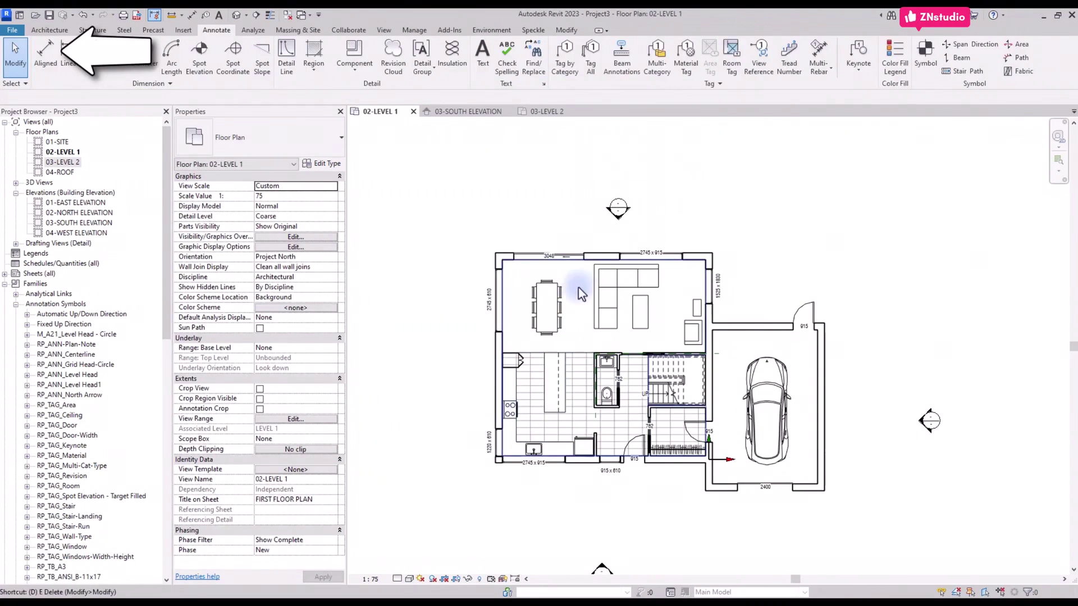
Add an aligned dimension string above the plan across the exterior walls (9450, 4880, 14330).
{"action": "key", "text": "d"}
{"action": "key", "text": "i"}
{"action": "scroll", "coordinate": [572, 242], "scroll_direction": "up", "scroll_amount": 3}
{"action": "scroll", "coordinate": [473, 242], "scroll_direction": "up", "scroll_amount": 1}
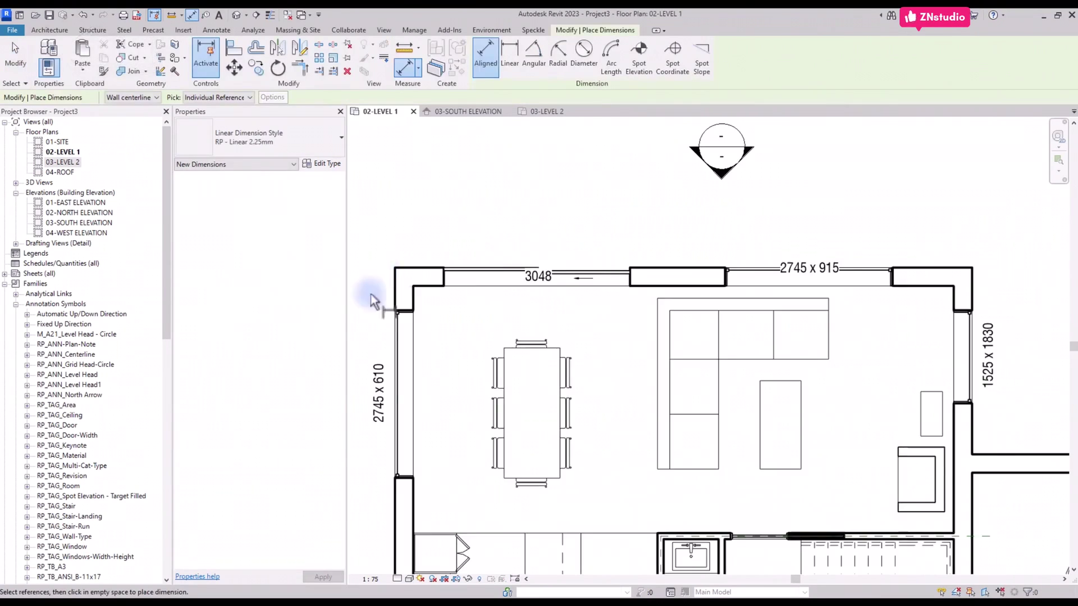
{"action": "left_click", "coordinate": [393, 291]}
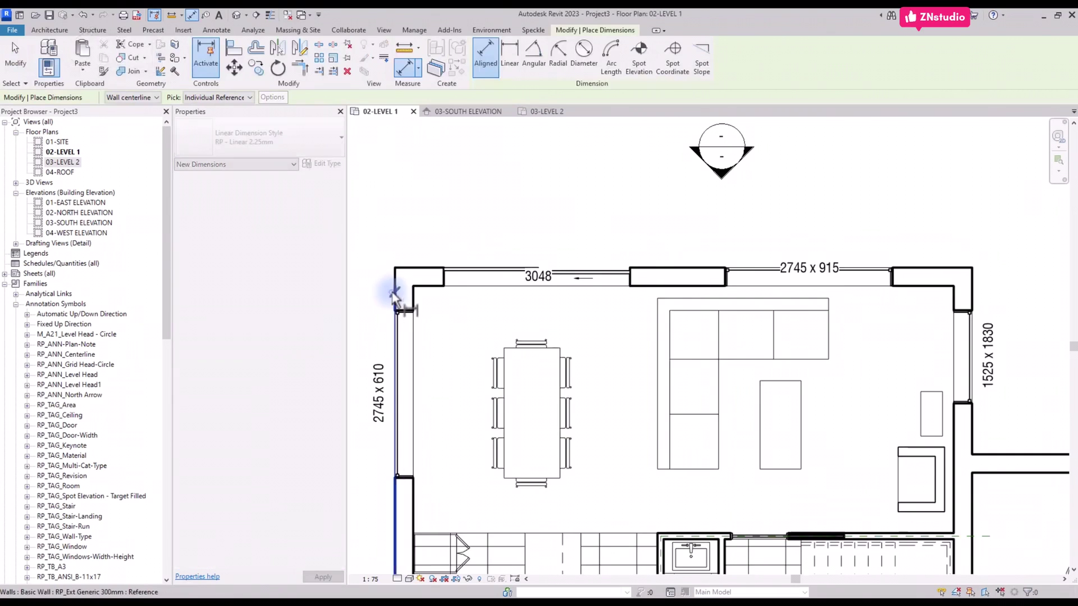
{"action": "left_click", "coordinate": [971, 301]}
{"action": "scroll", "coordinate": [745, 242], "scroll_direction": "down", "scroll_amount": 3}
{"action": "left_click", "coordinate": [973, 351]}
{"action": "left_click", "coordinate": [966, 232]}
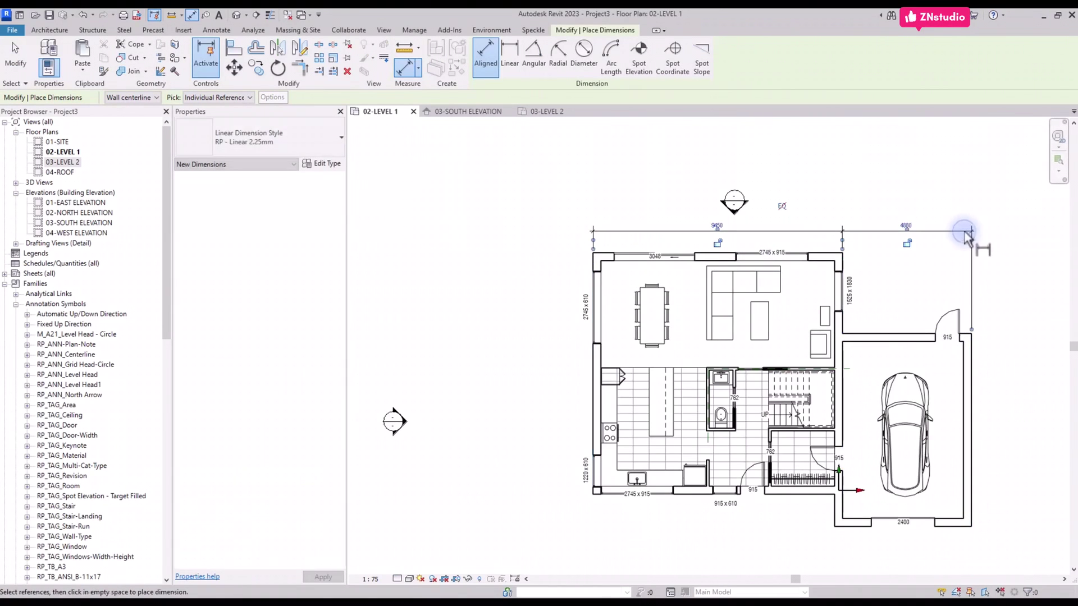
Add a vertical dimension string right of the garage (3090, 7210, 10370).
{"action": "left_click", "coordinate": [831, 255]}
{"action": "left_click", "coordinate": [910, 335]}
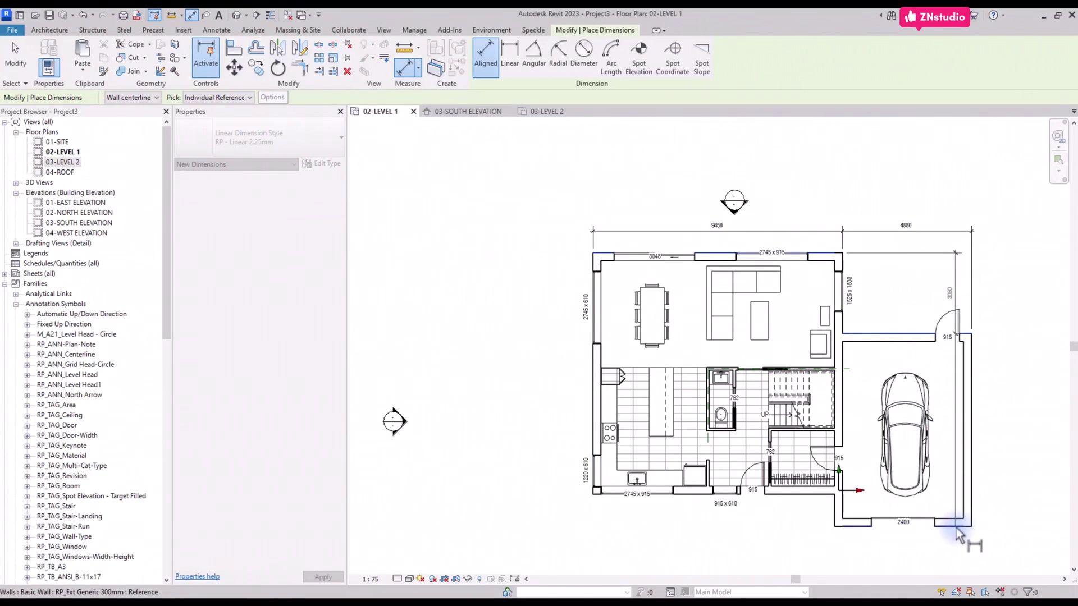
{"action": "left_click", "coordinate": [955, 528]}
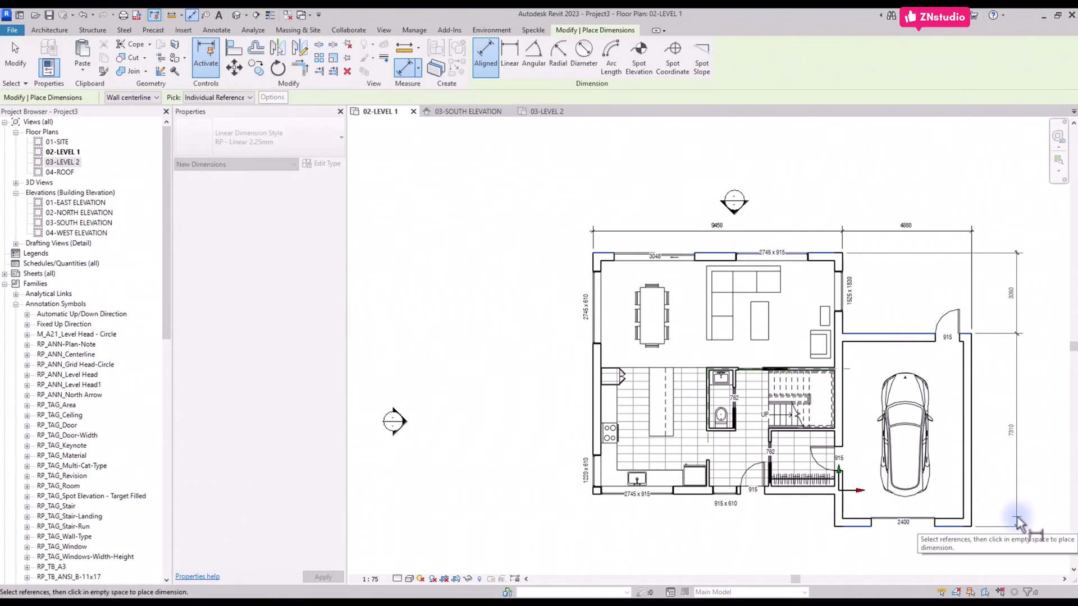
{"action": "left_click", "coordinate": [1018, 521]}
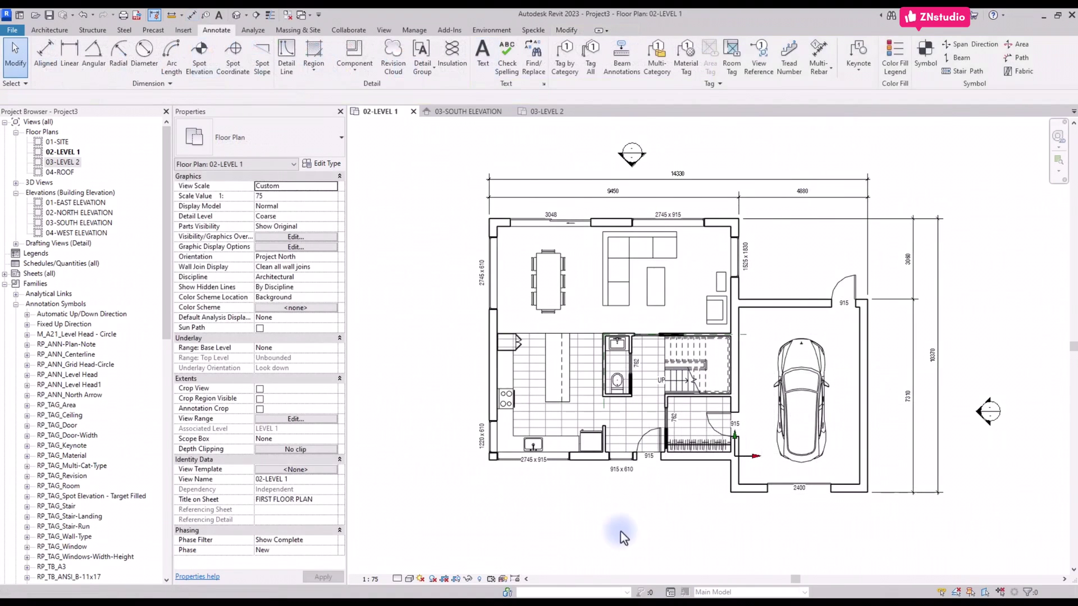
Override the Walls cut pattern in Visibility/Graphics with a solid fill coloured RGB 65-65-65.
{"action": "left_click", "coordinate": [384, 30]}
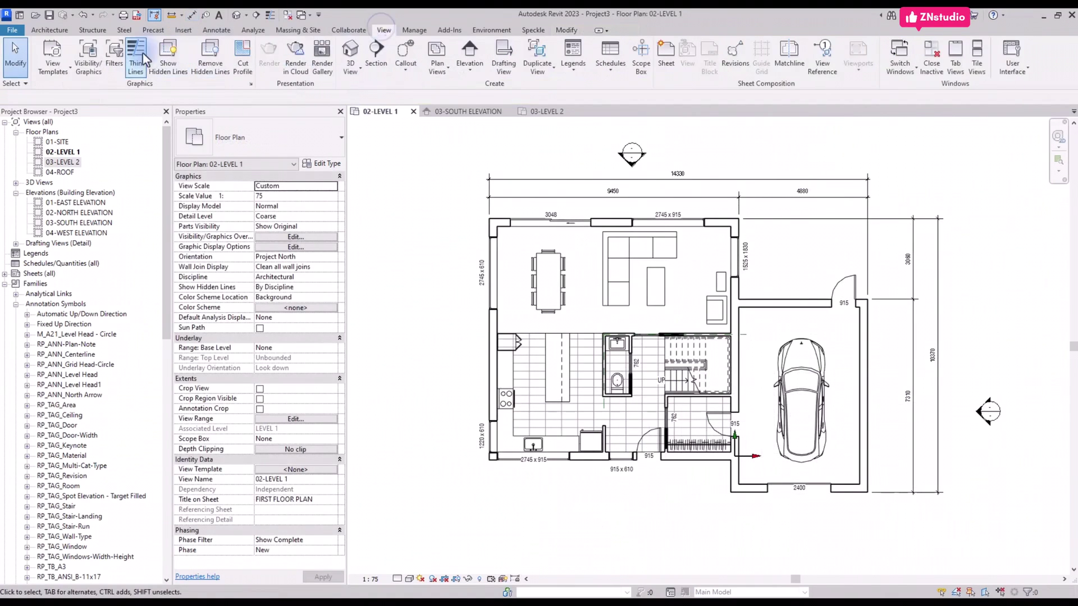
{"action": "left_click", "coordinate": [88, 56]}
{"action": "scroll", "coordinate": [280, 261], "scroll_direction": "down", "scroll_amount": 15}
{"action": "left_click", "coordinate": [280, 330]}
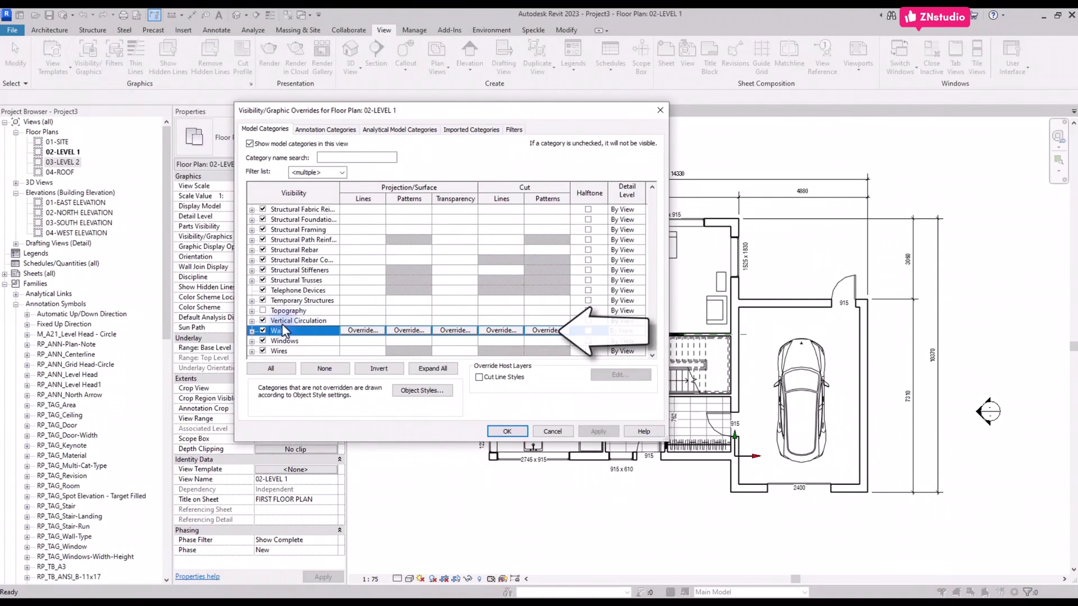
{"action": "left_click", "coordinate": [545, 330]}
{"action": "left_click", "coordinate": [473, 286]}
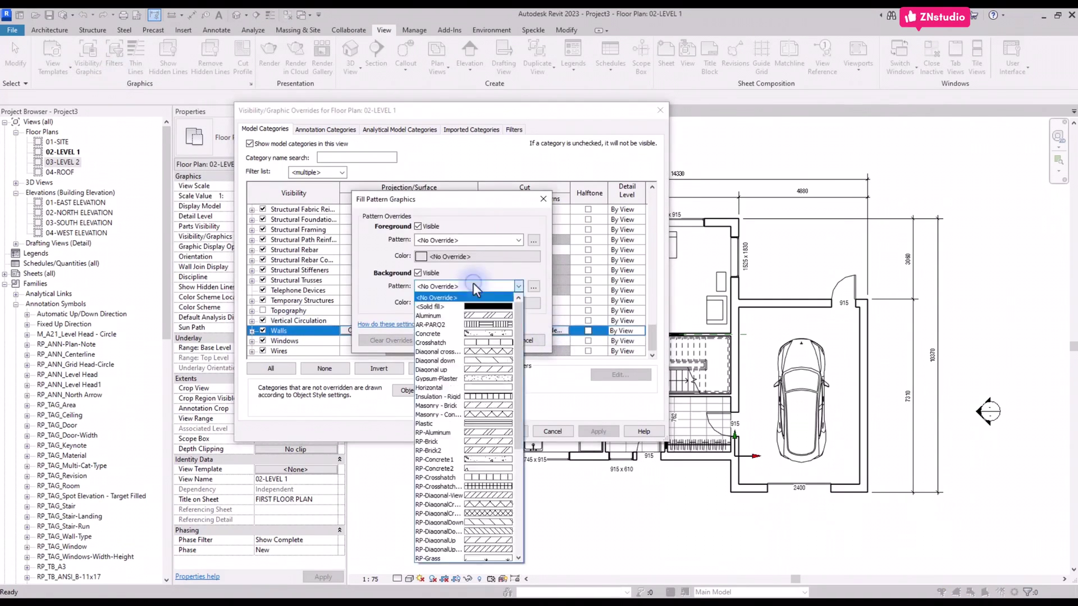
{"action": "left_click", "coordinate": [476, 305]}
{"action": "left_click", "coordinate": [475, 303]}
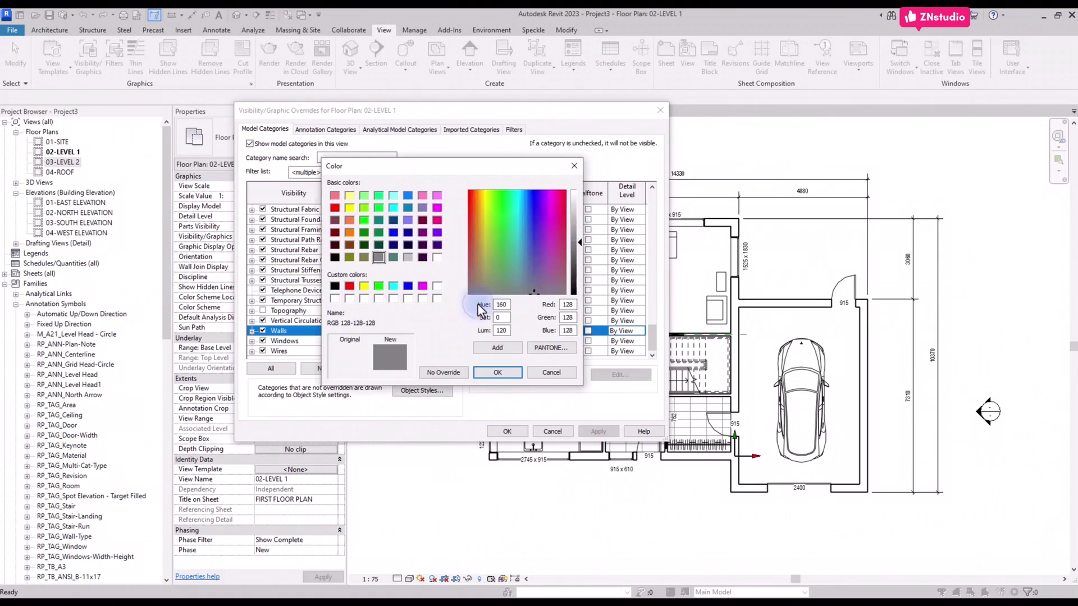
{"action": "left_click_drag", "start_coordinate": [583, 246], "coordinate": [578, 268]}
{"action": "left_click", "coordinate": [492, 373]}
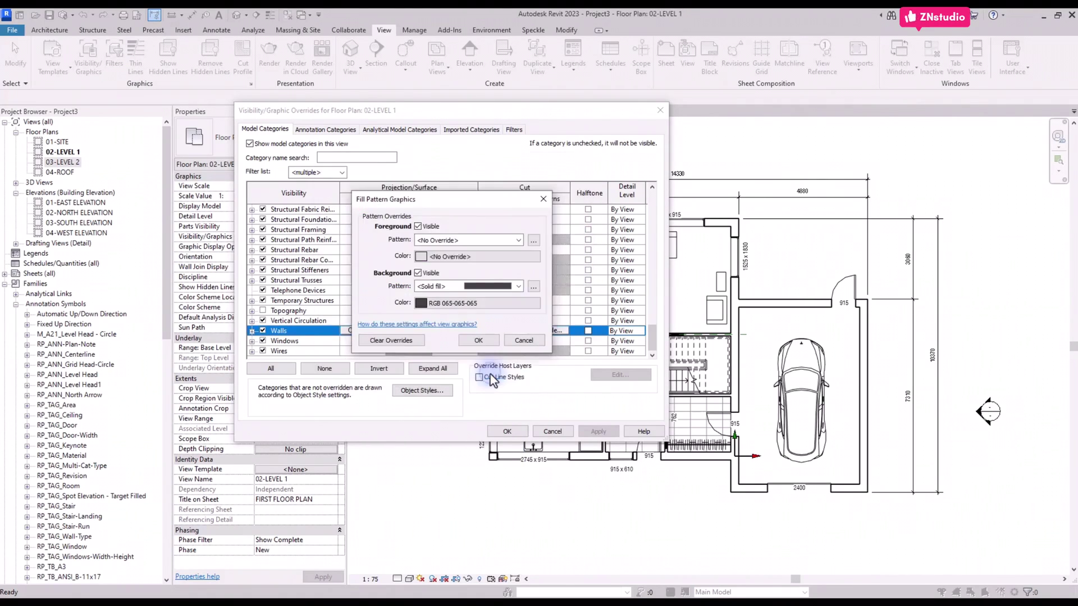
{"action": "left_click", "coordinate": [477, 344]}
{"action": "left_click", "coordinate": [502, 432]}
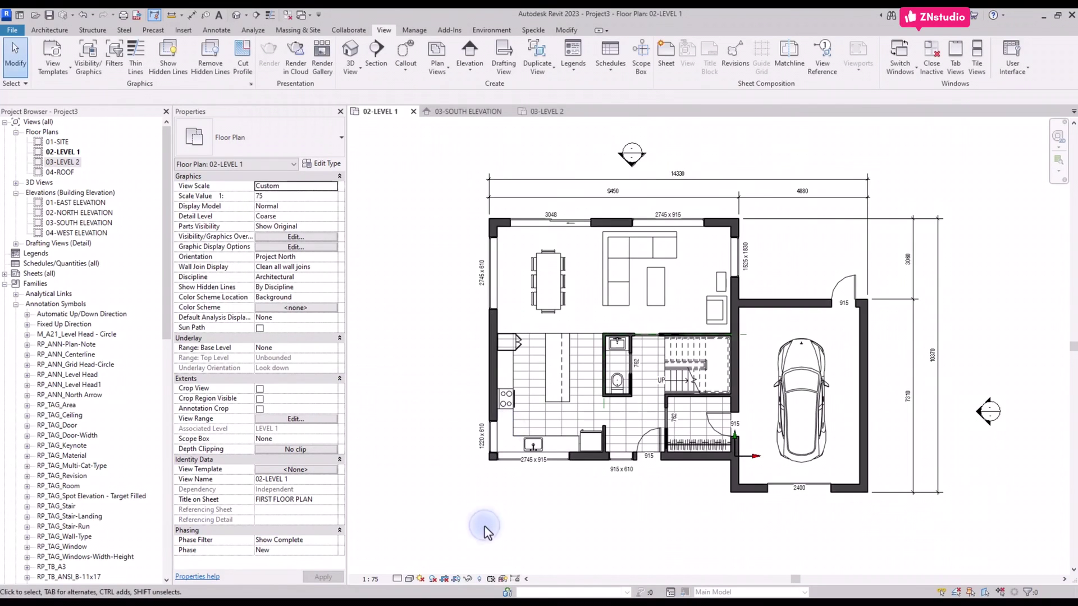
{"action": "scroll", "coordinate": [489, 530], "scroll_direction": "up", "scroll_amount": 3}
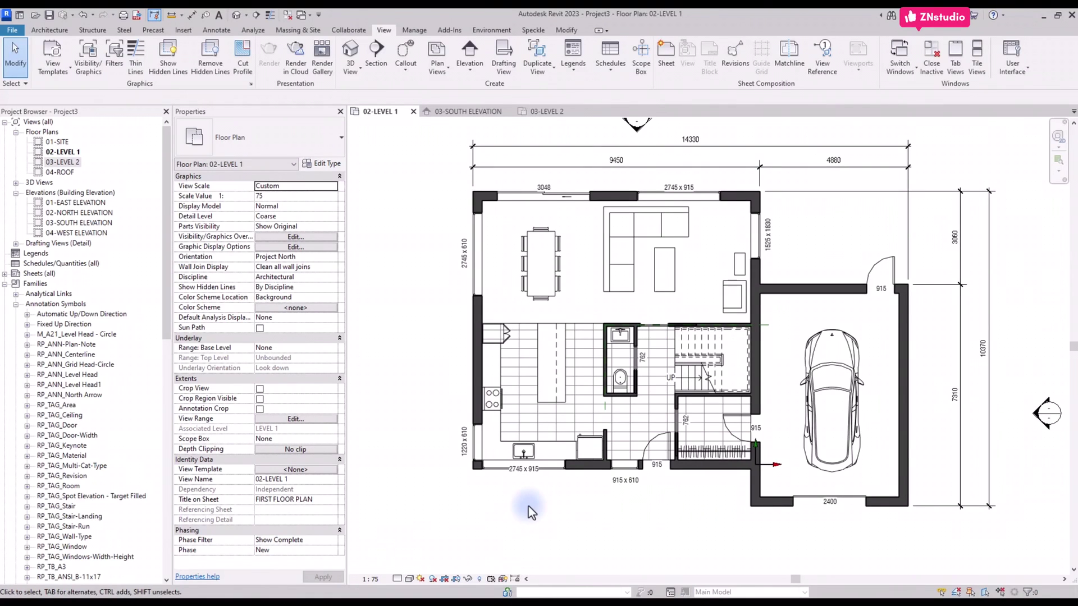
Scroll the A100 - FLOOR PLANS sheet to review the finished floor plan.
{"action": "scroll", "coordinate": [522, 507], "scroll_direction": "down", "scroll_amount": 1}
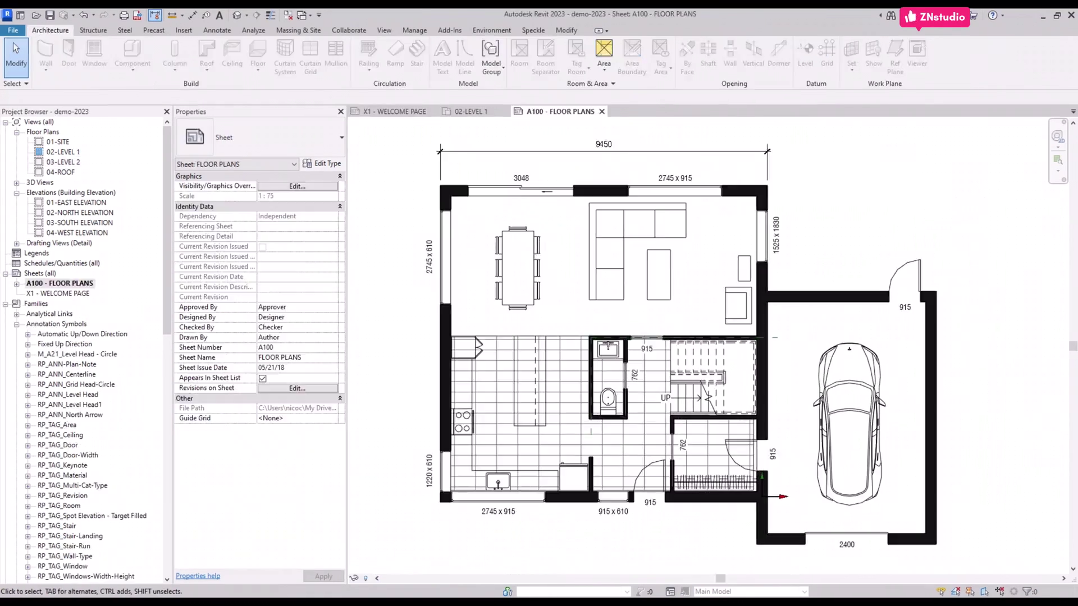